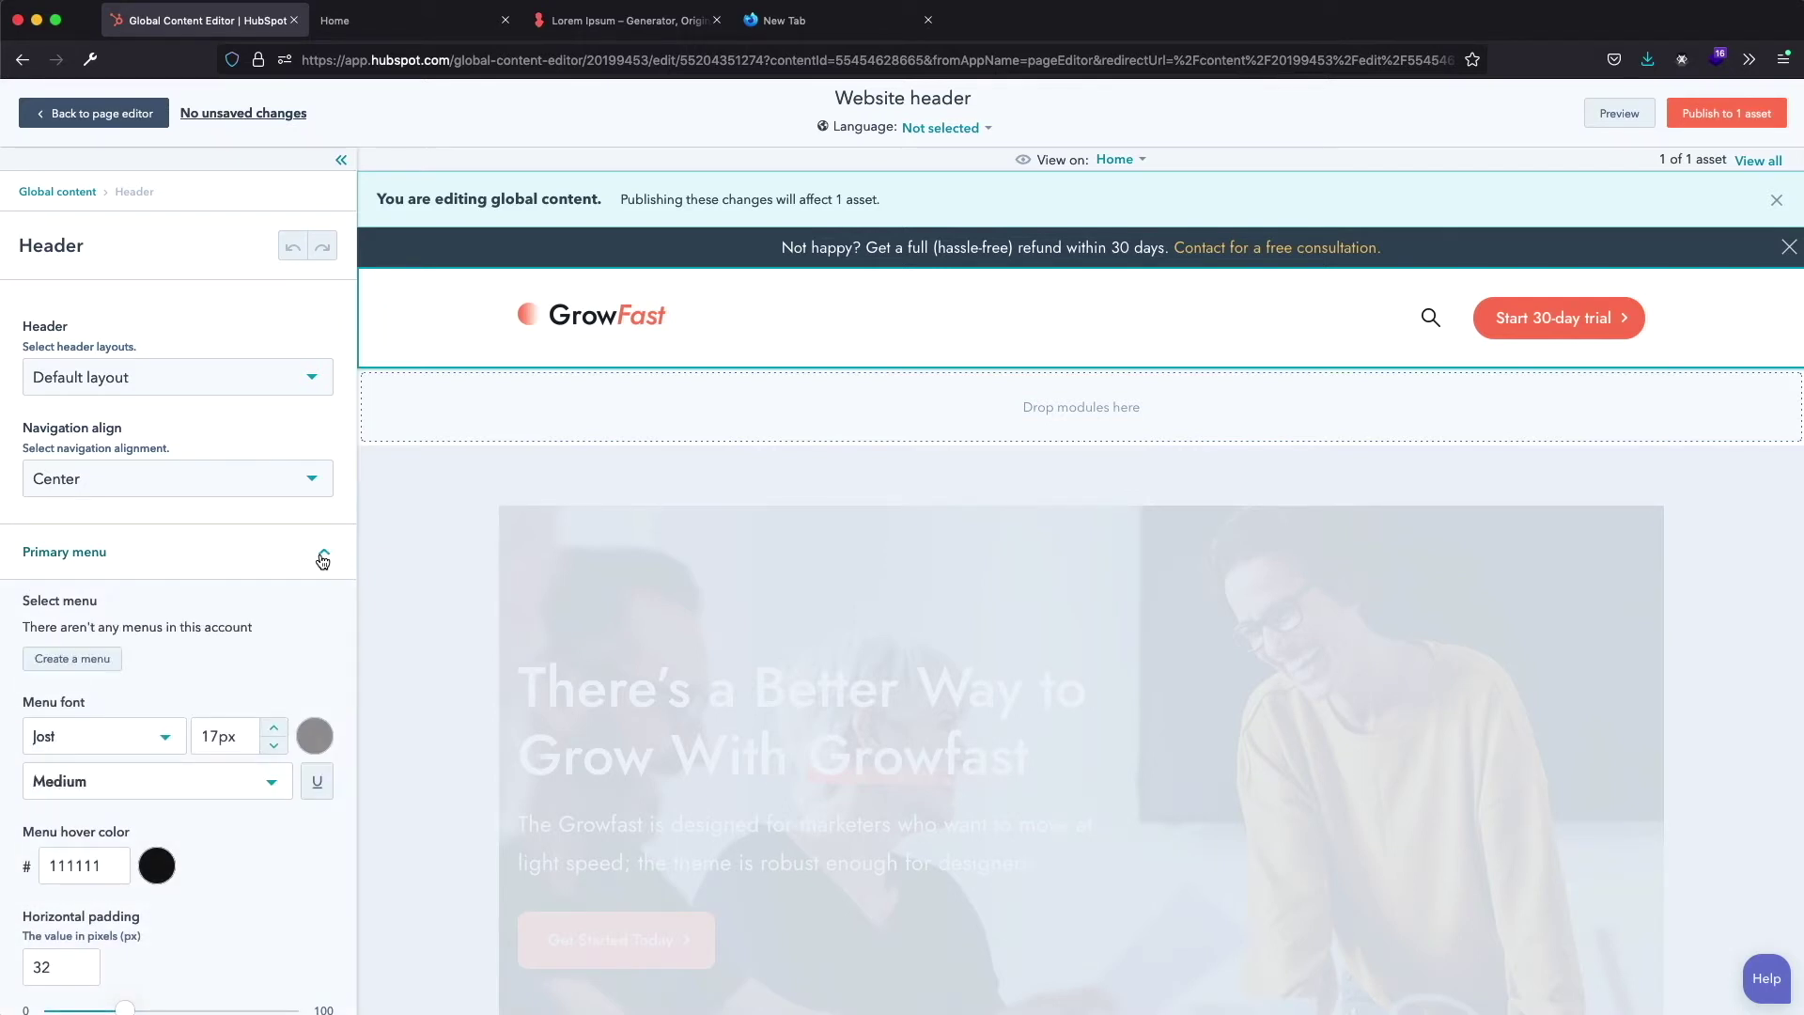
Create a new menu named "Megamenu" for the header's primary menu
click(79, 661)
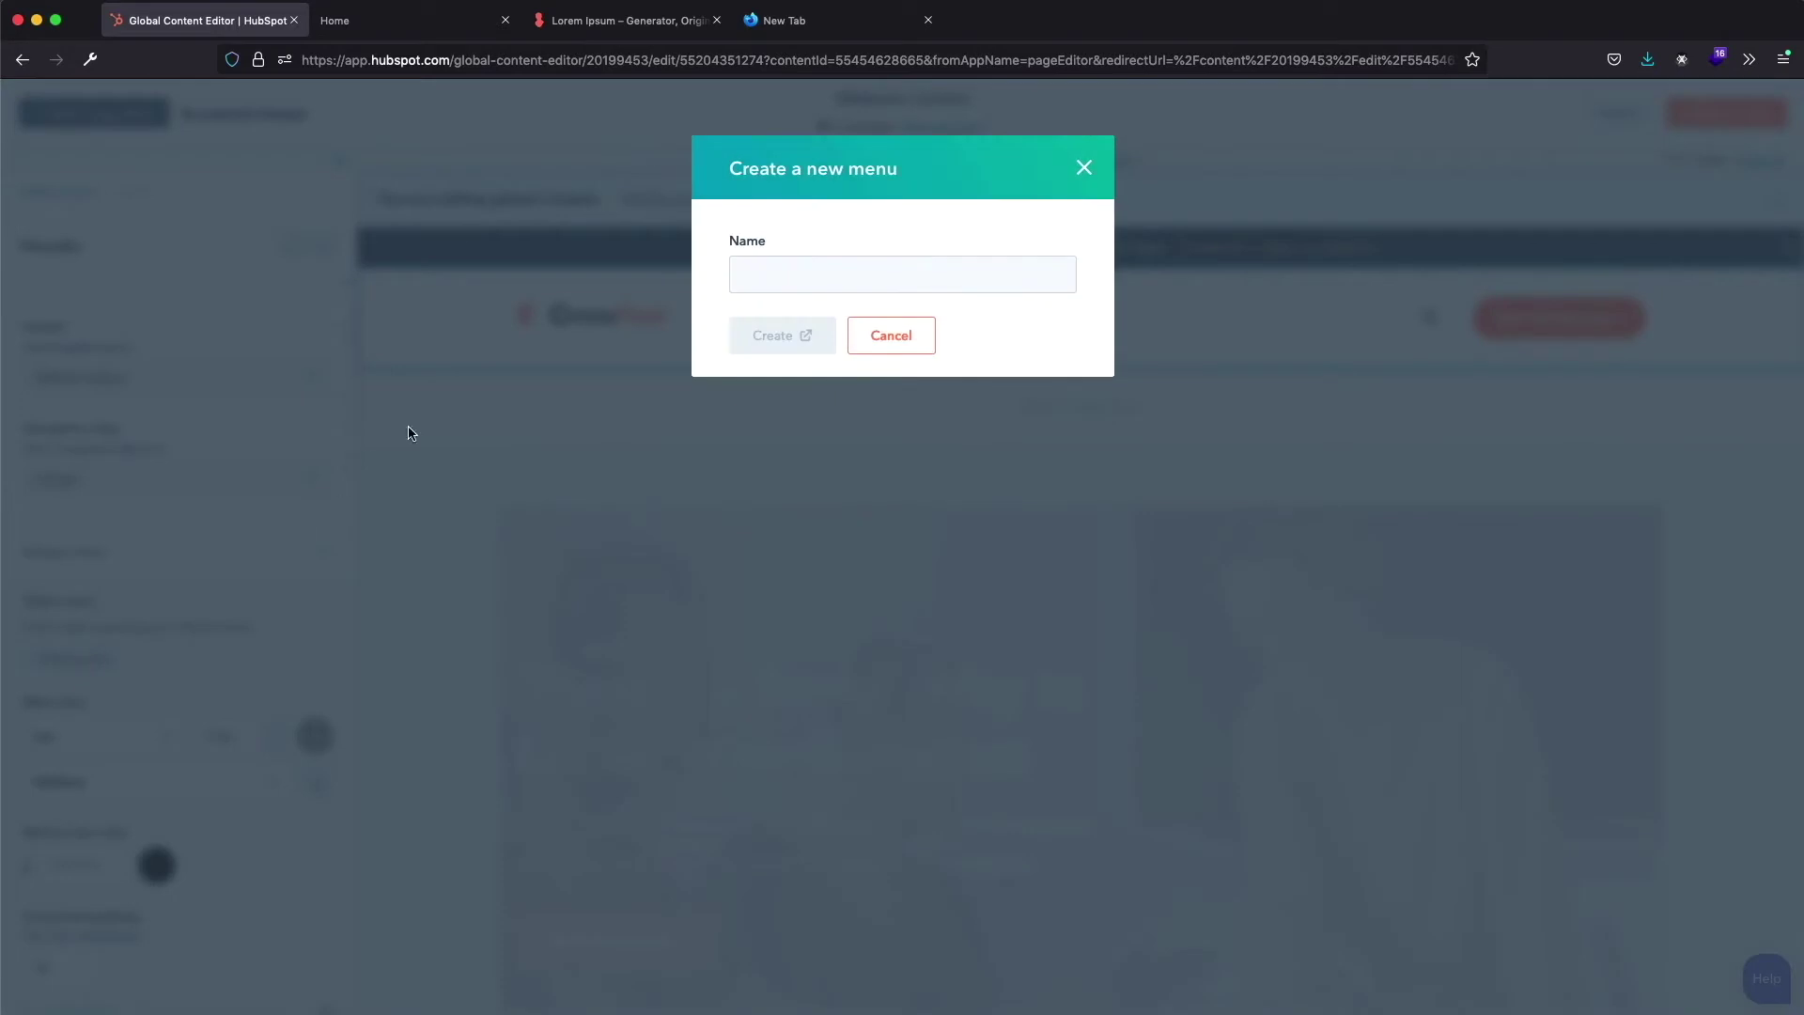
click(765, 273)
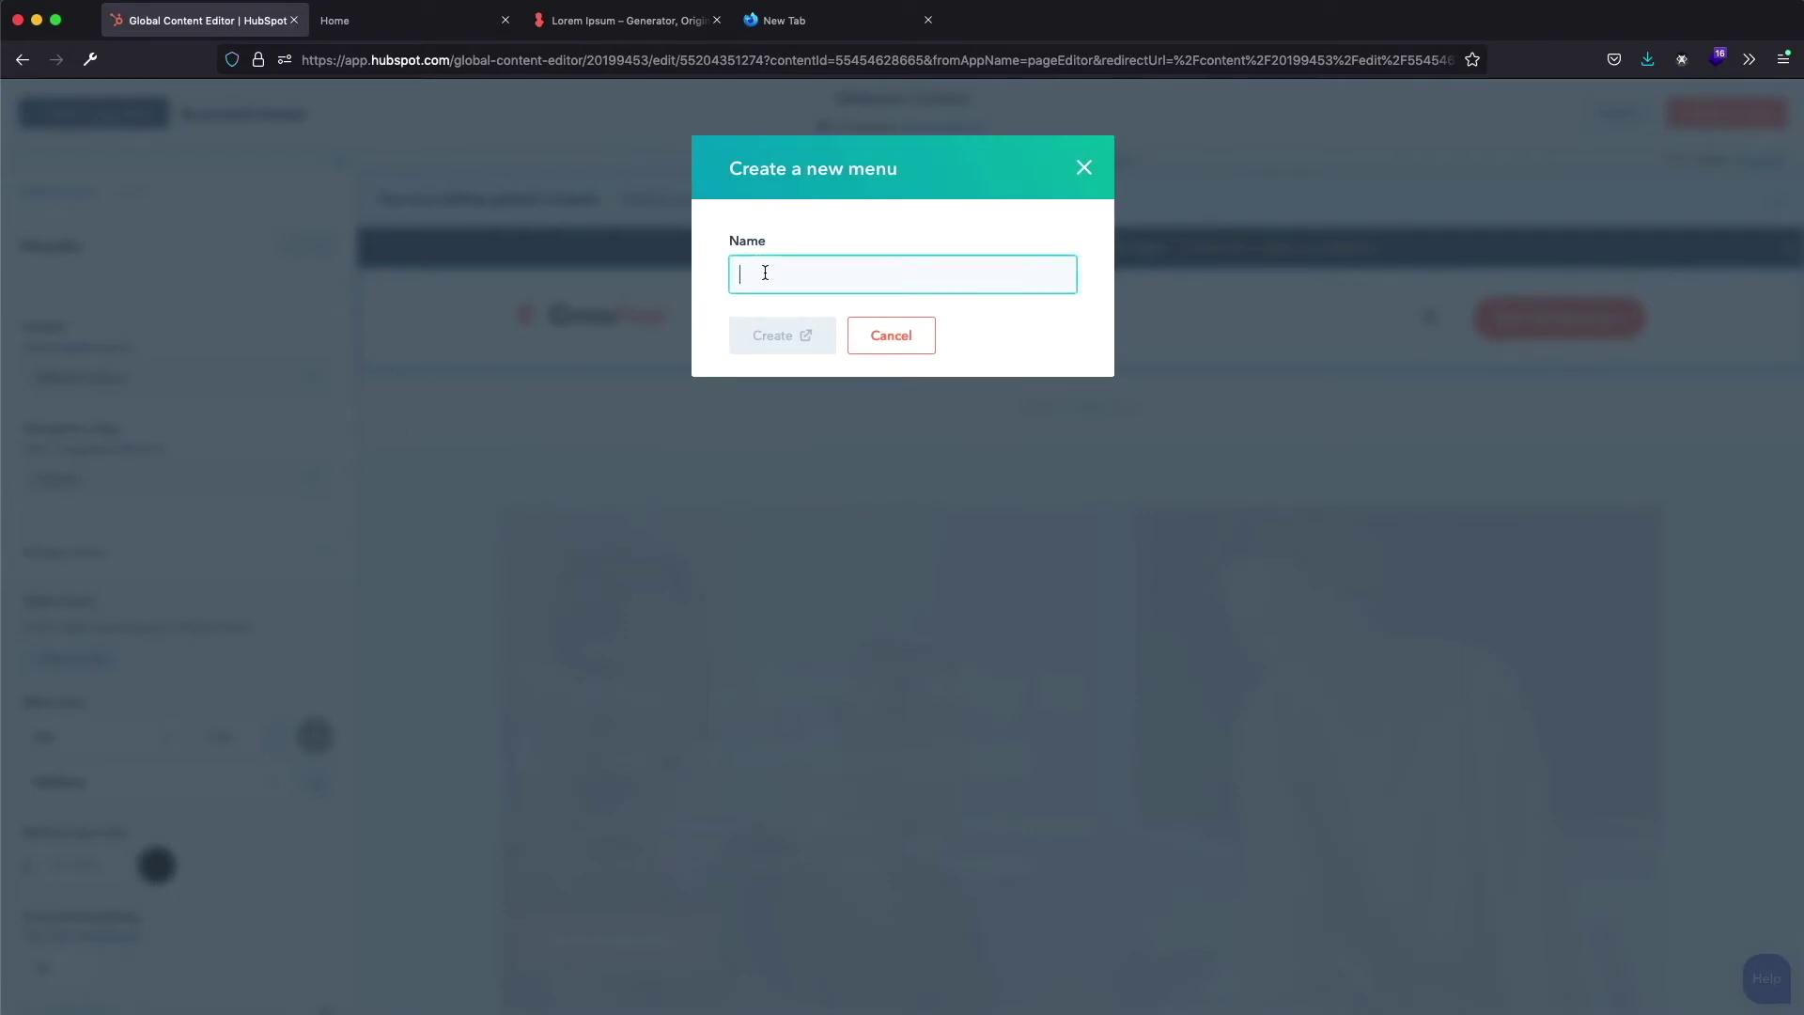
text(Megamenu)
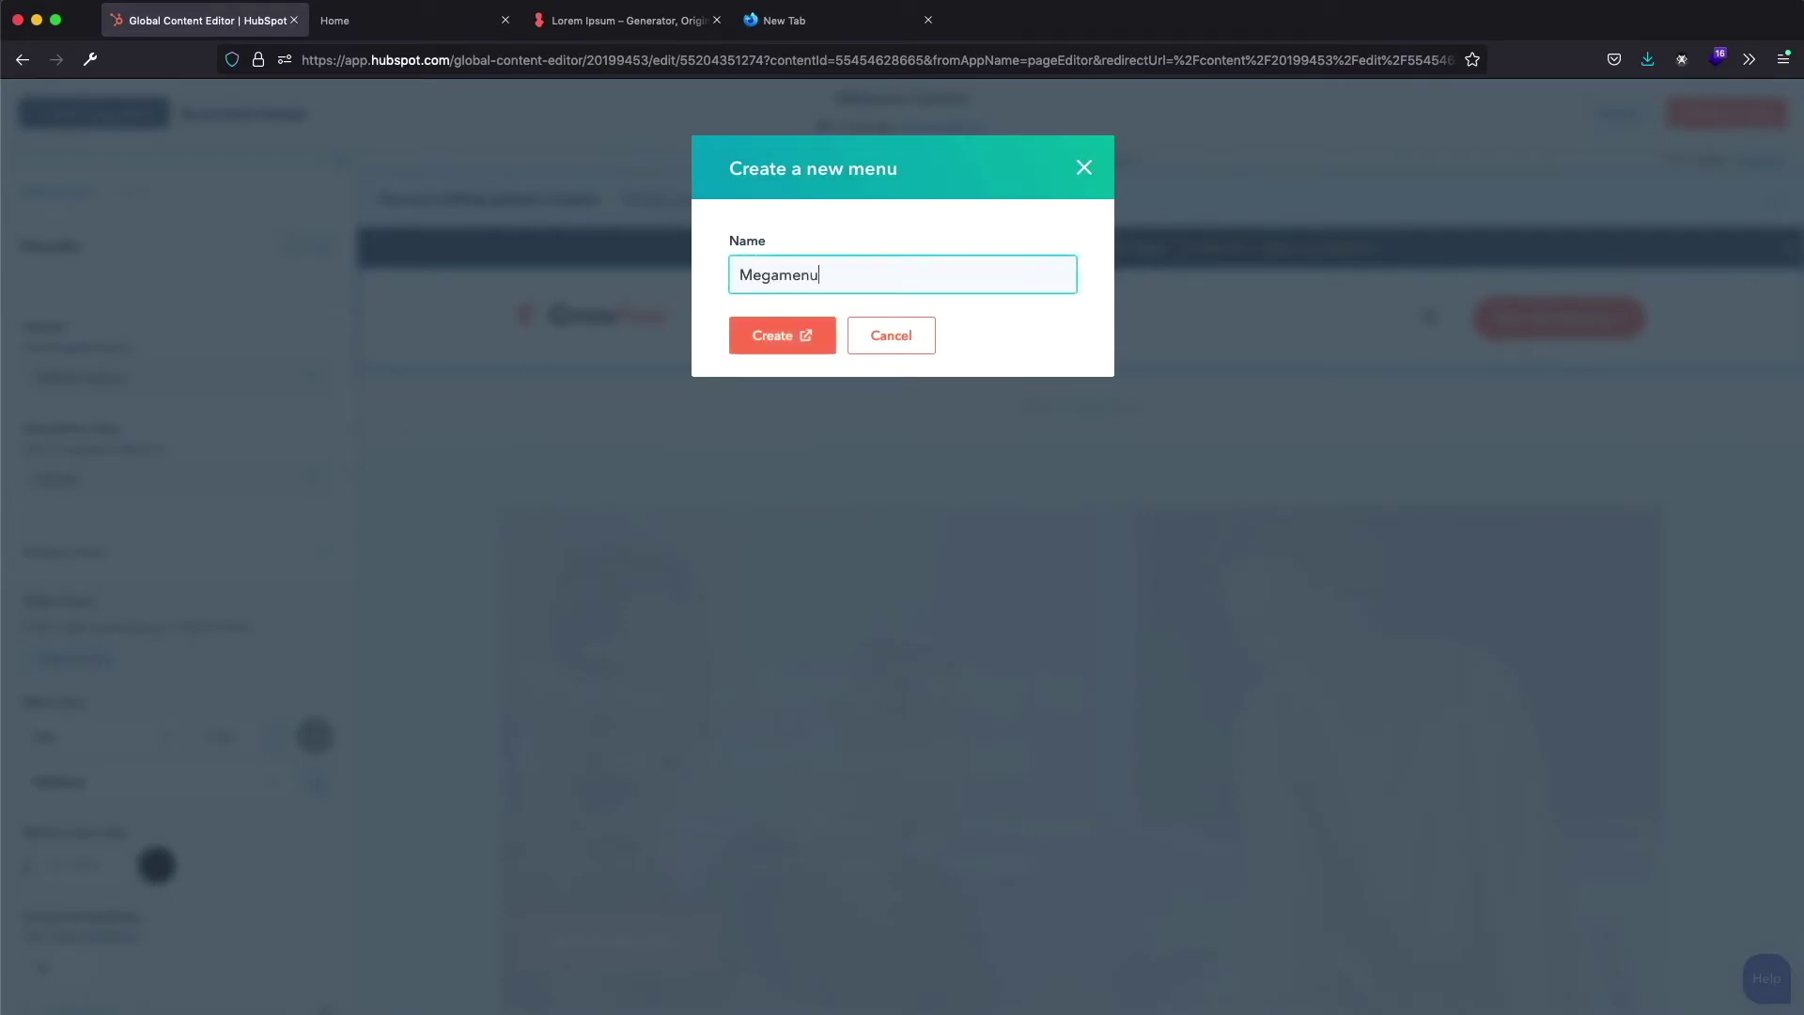
click(752, 339)
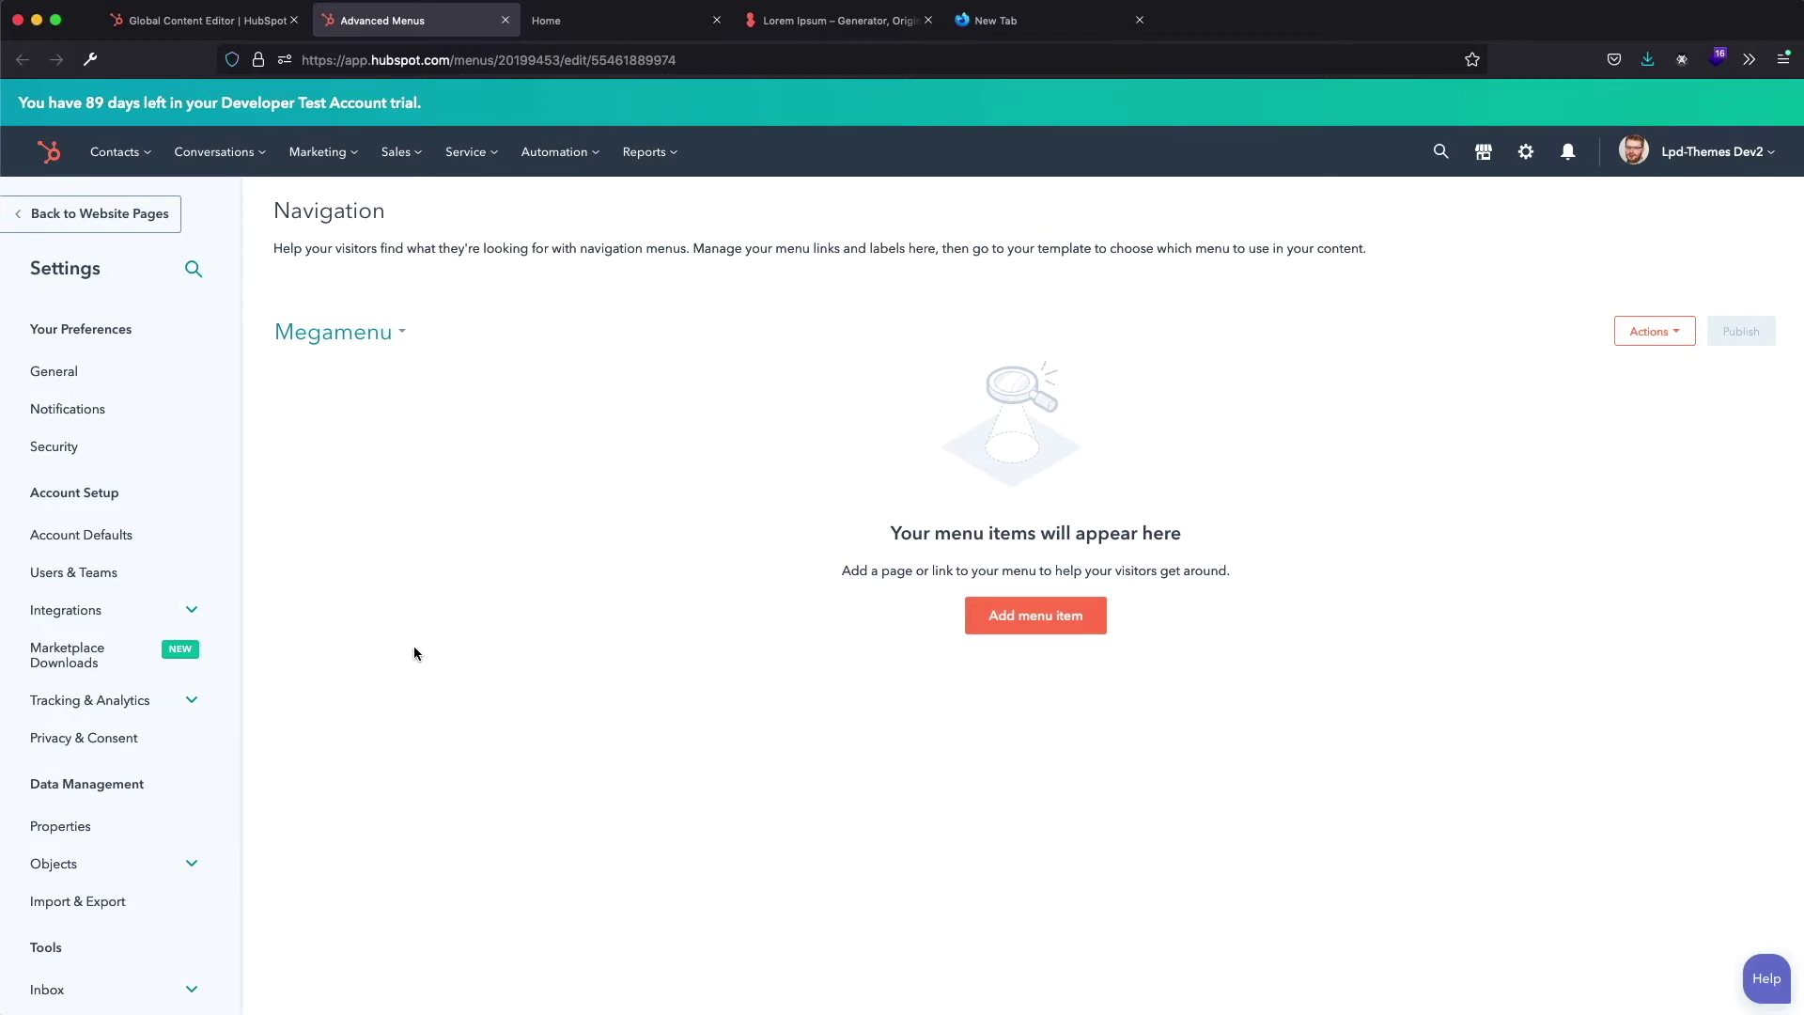
Add a first menu item without a link and label it "Home"
click(1032, 616)
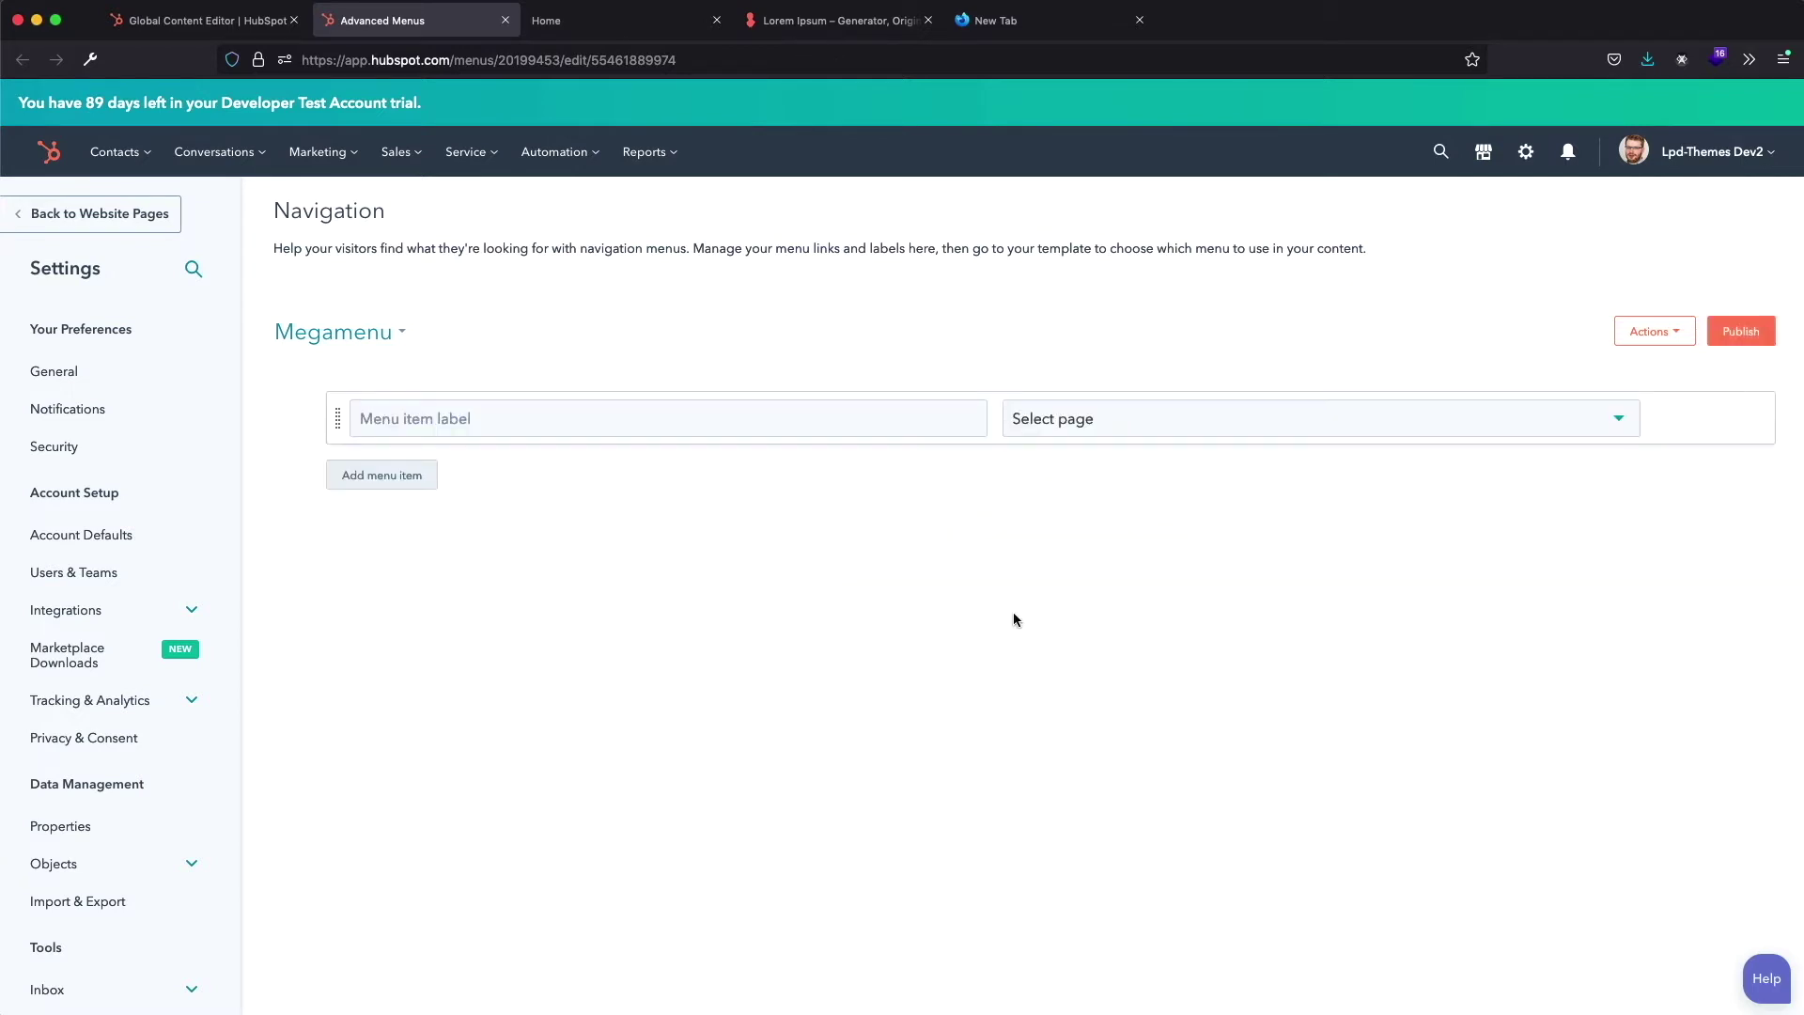
click(1686, 420)
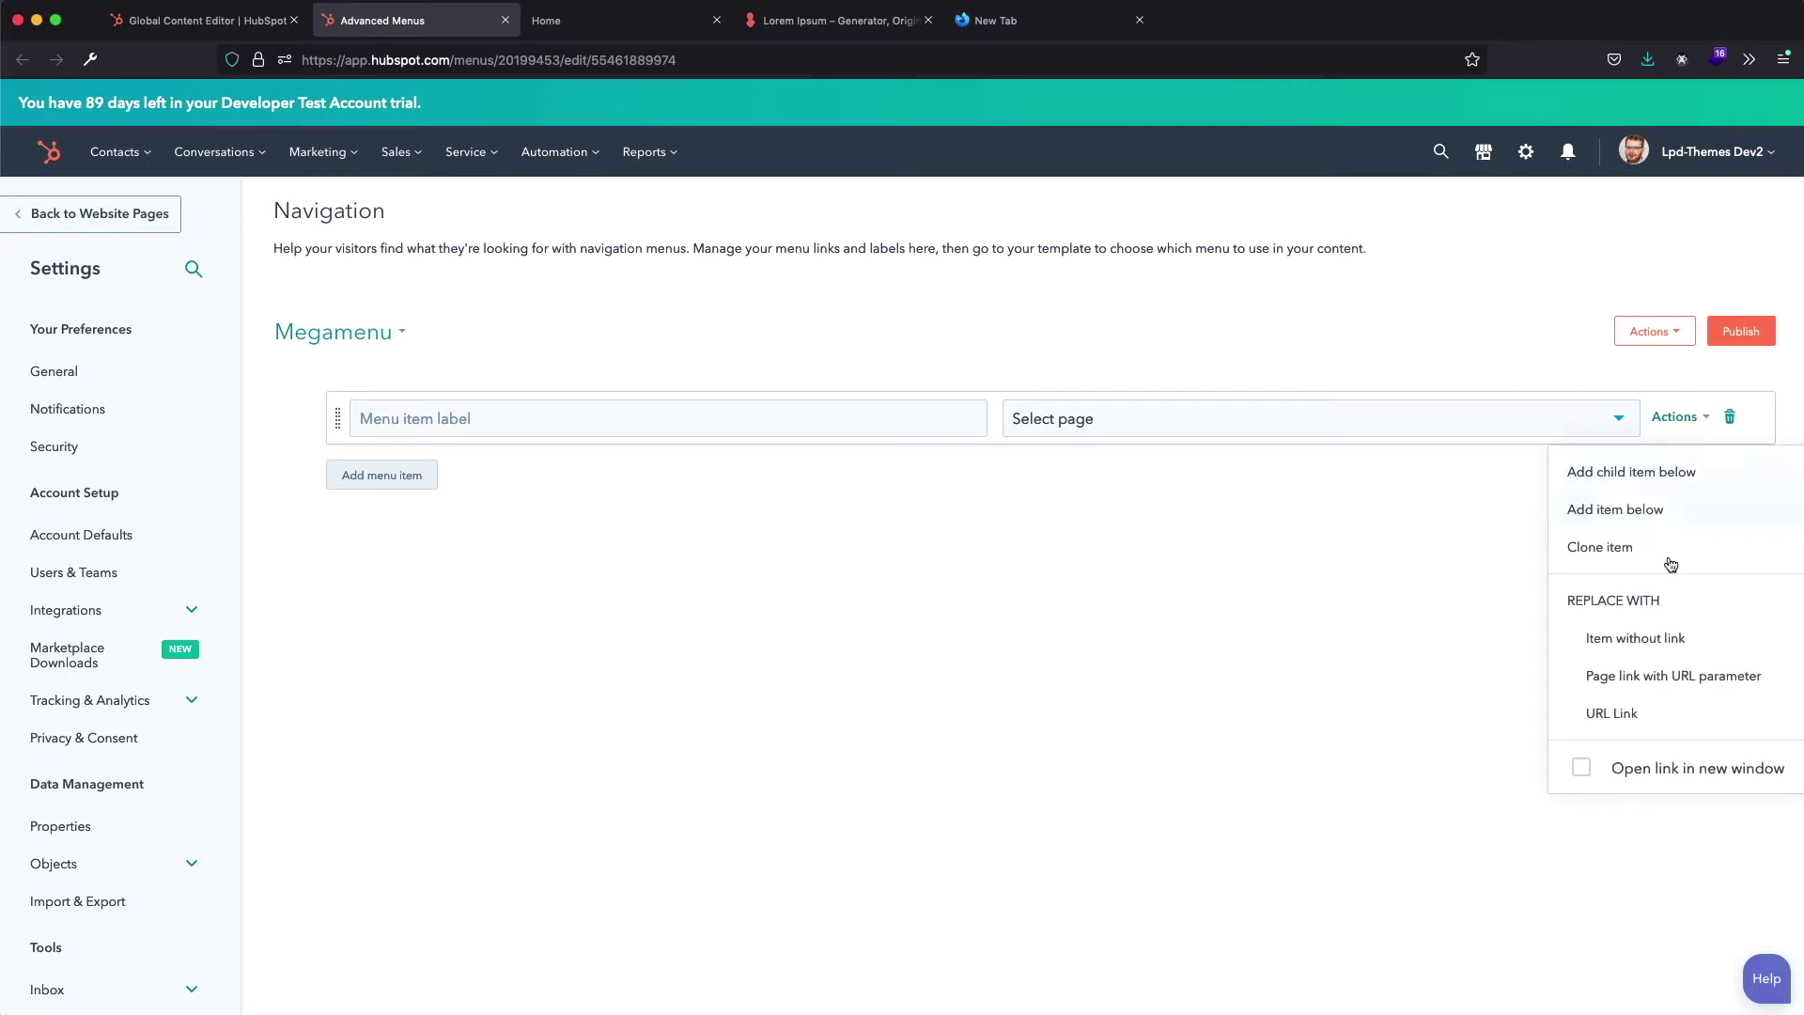
click(1640, 640)
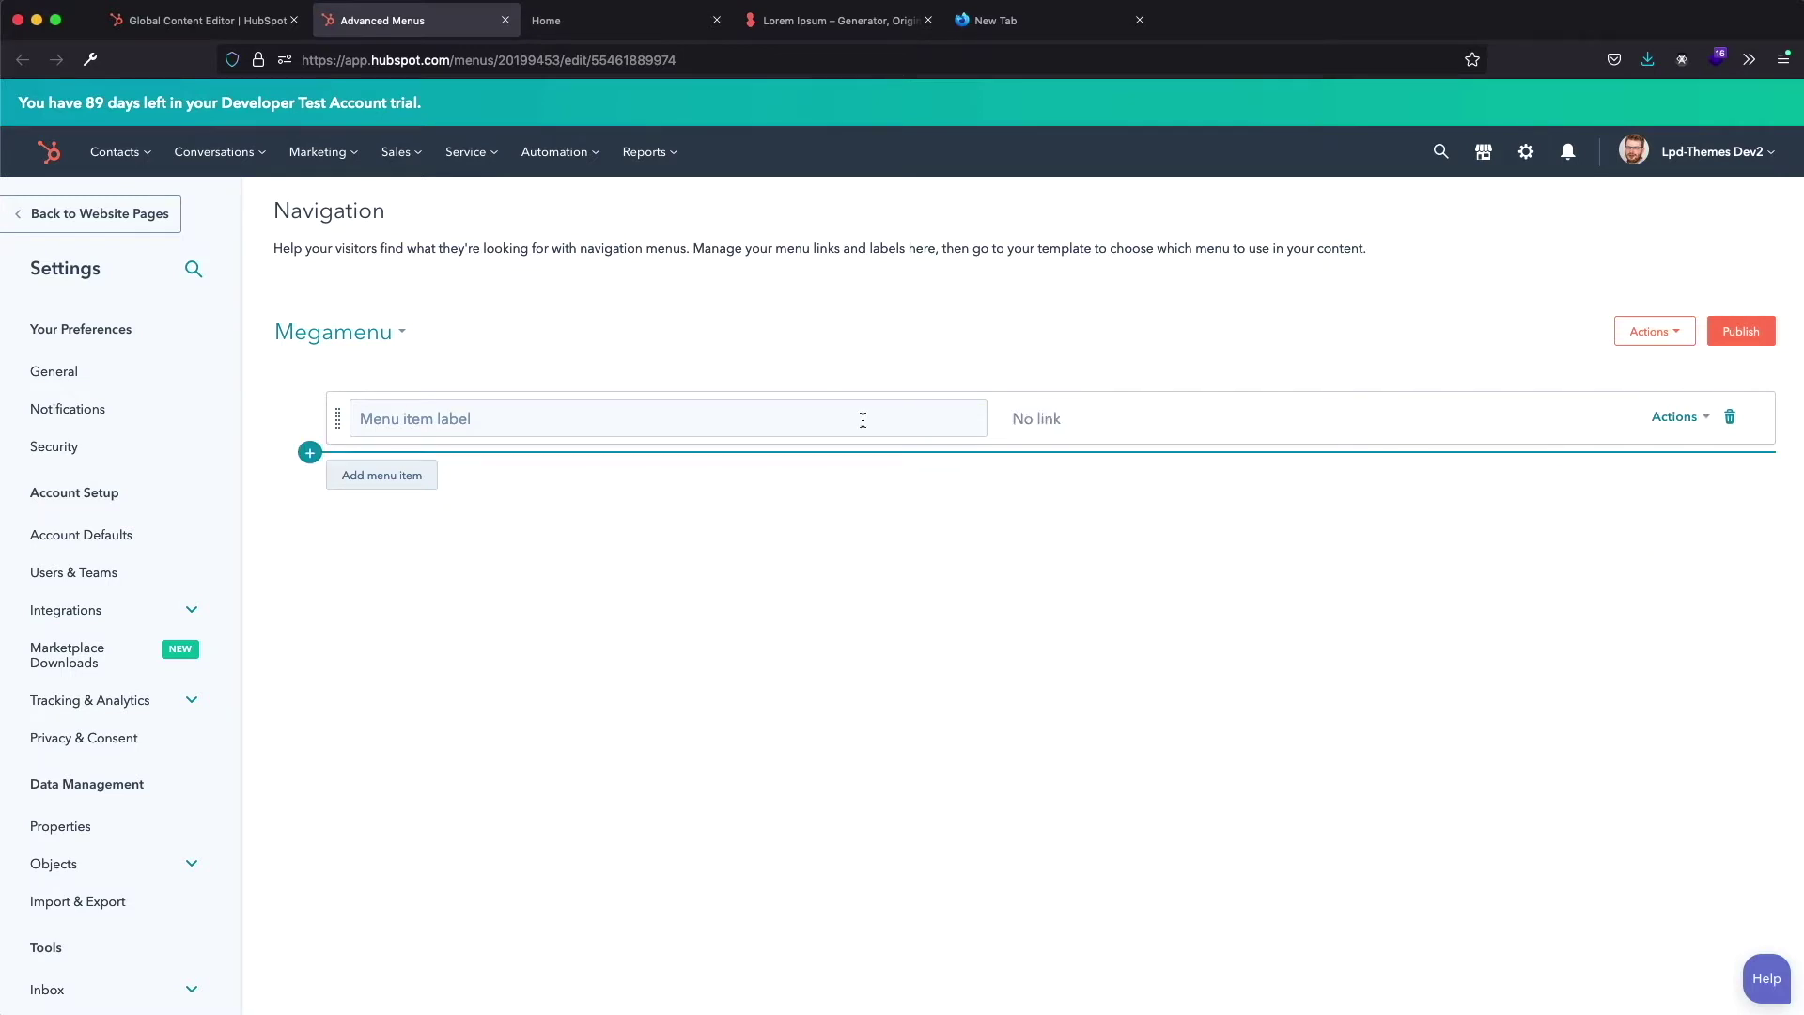
click(555, 415)
text(Home)
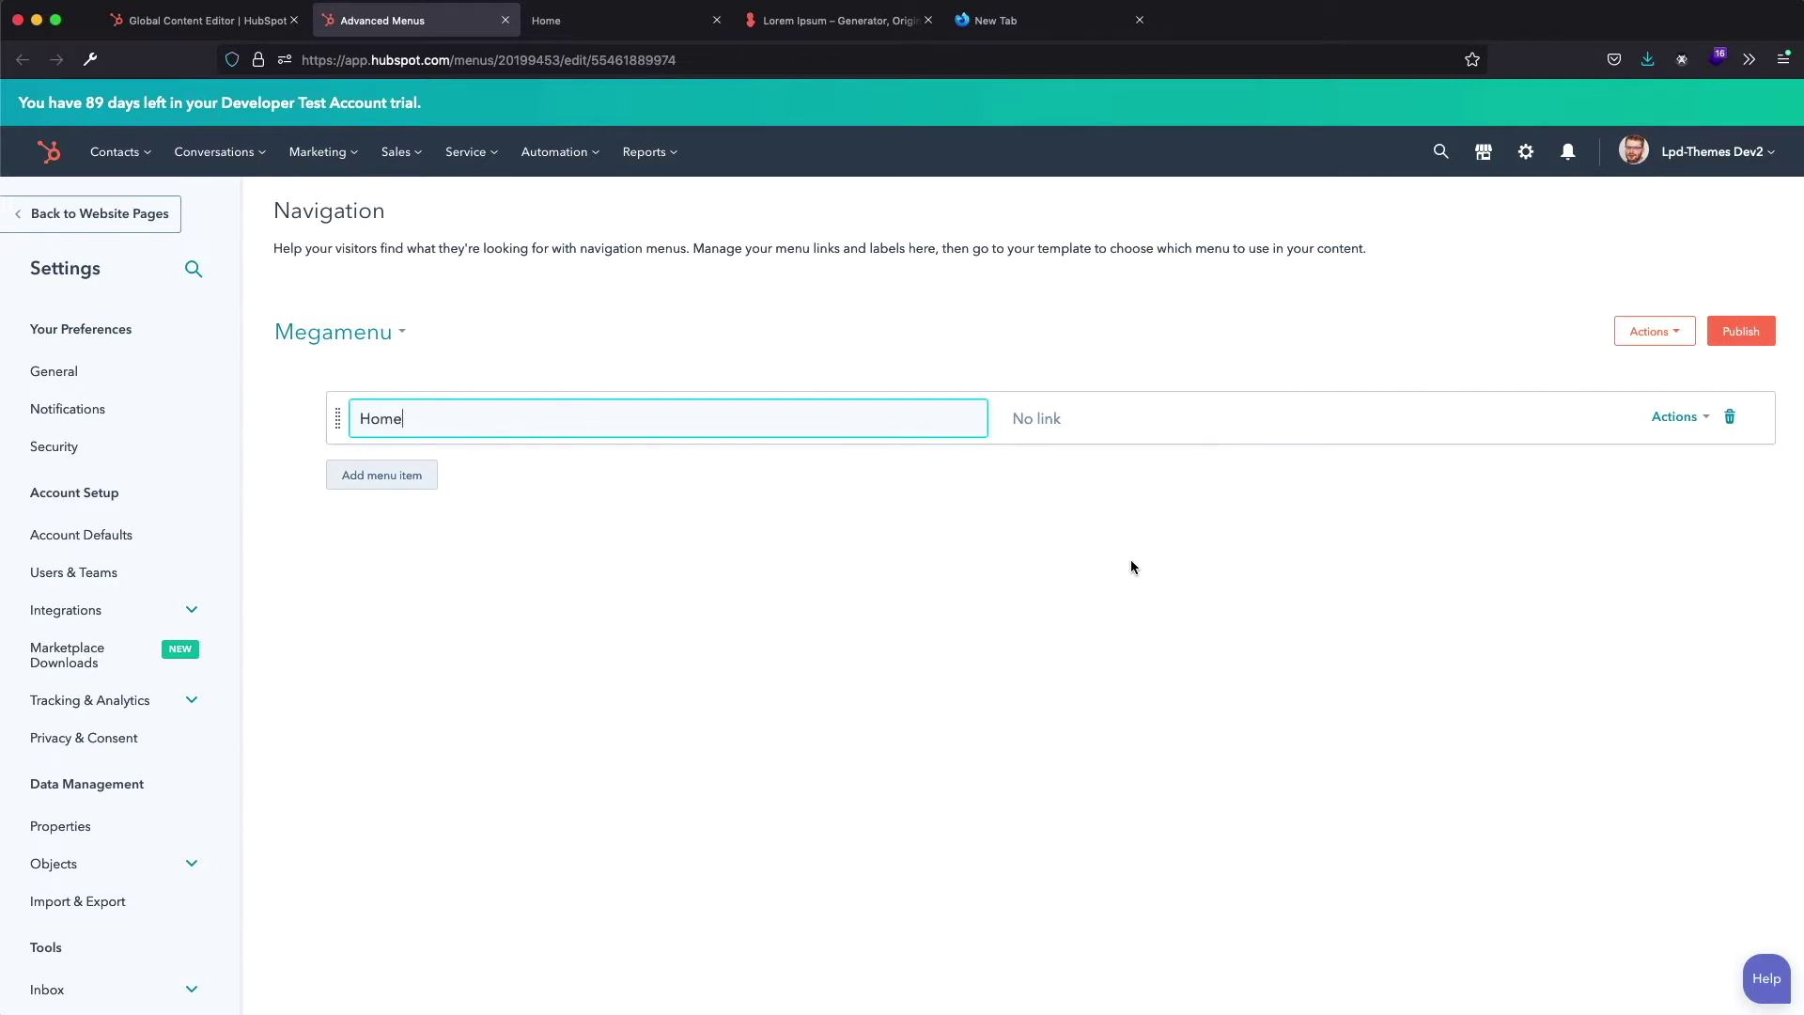
Clone the Home menu item three times
click(1701, 418)
click(1633, 552)
click(1682, 417)
click(1603, 545)
click(1691, 418)
click(1627, 550)
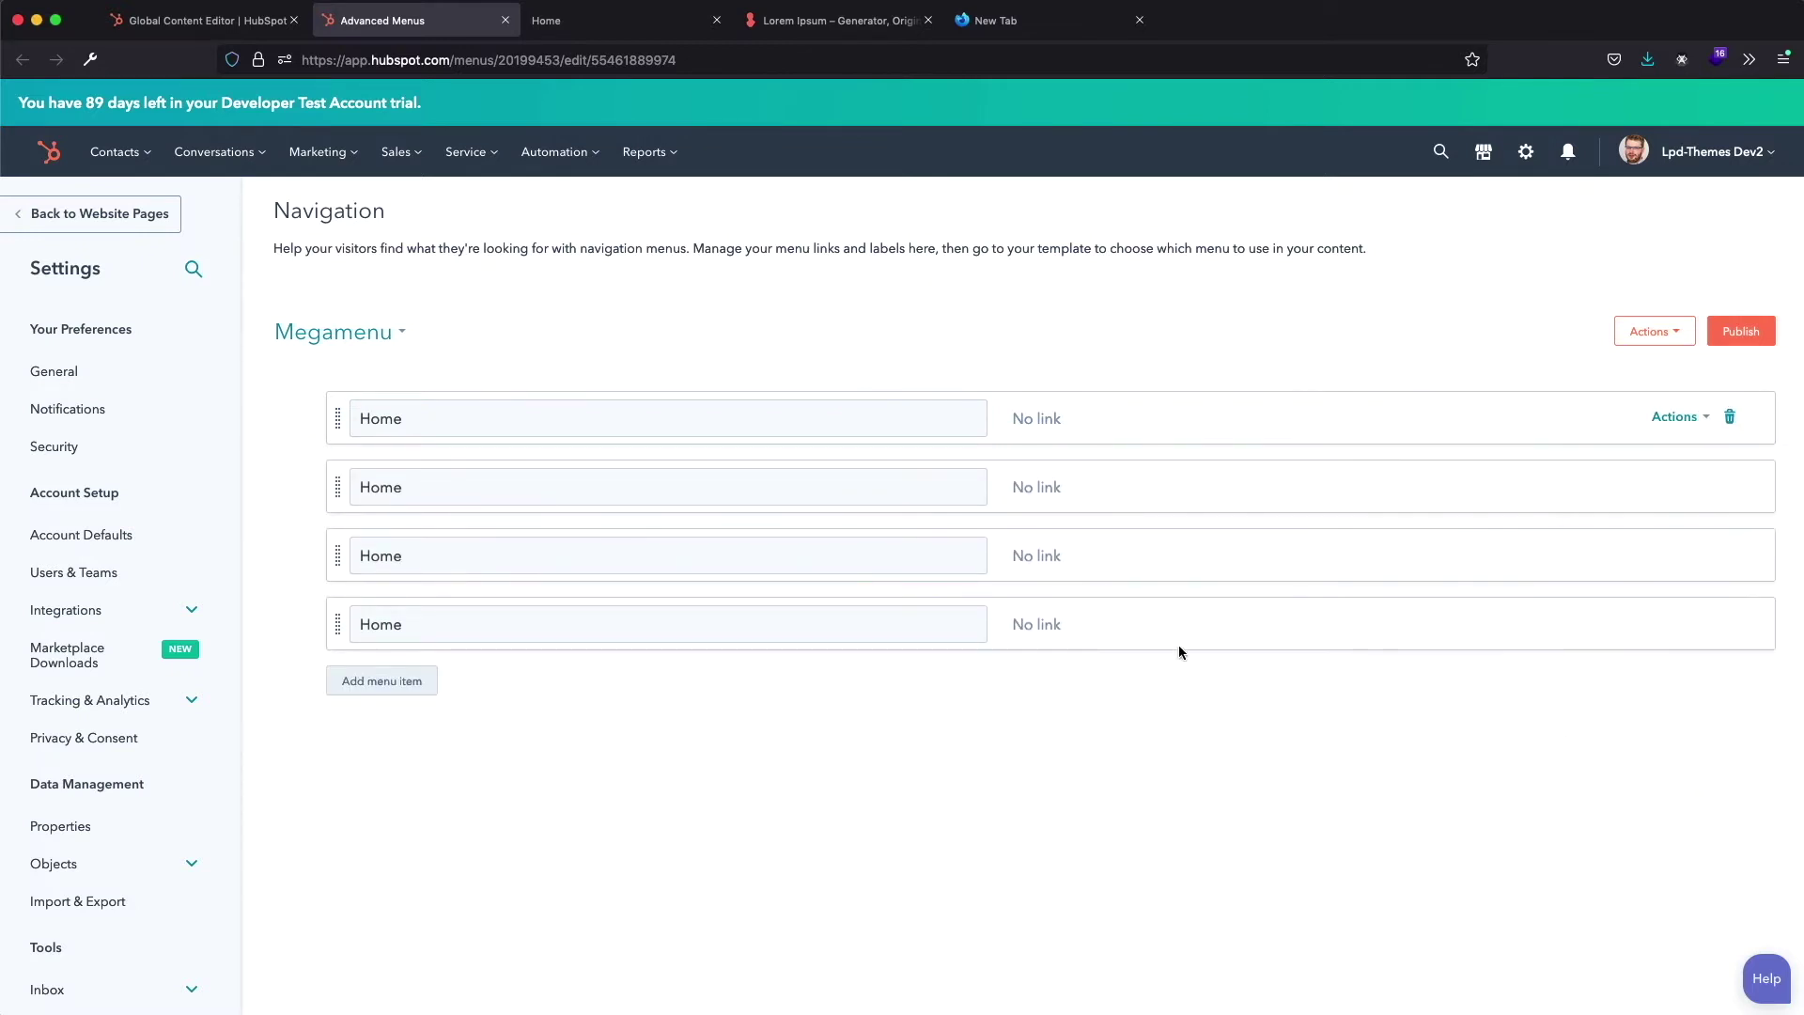
Relabel the second menu item "Megamenu A" and the third one "Megamenu B"
click(446, 488)
click(389, 486)
key(ctrl+a)
text(Megamenu A)
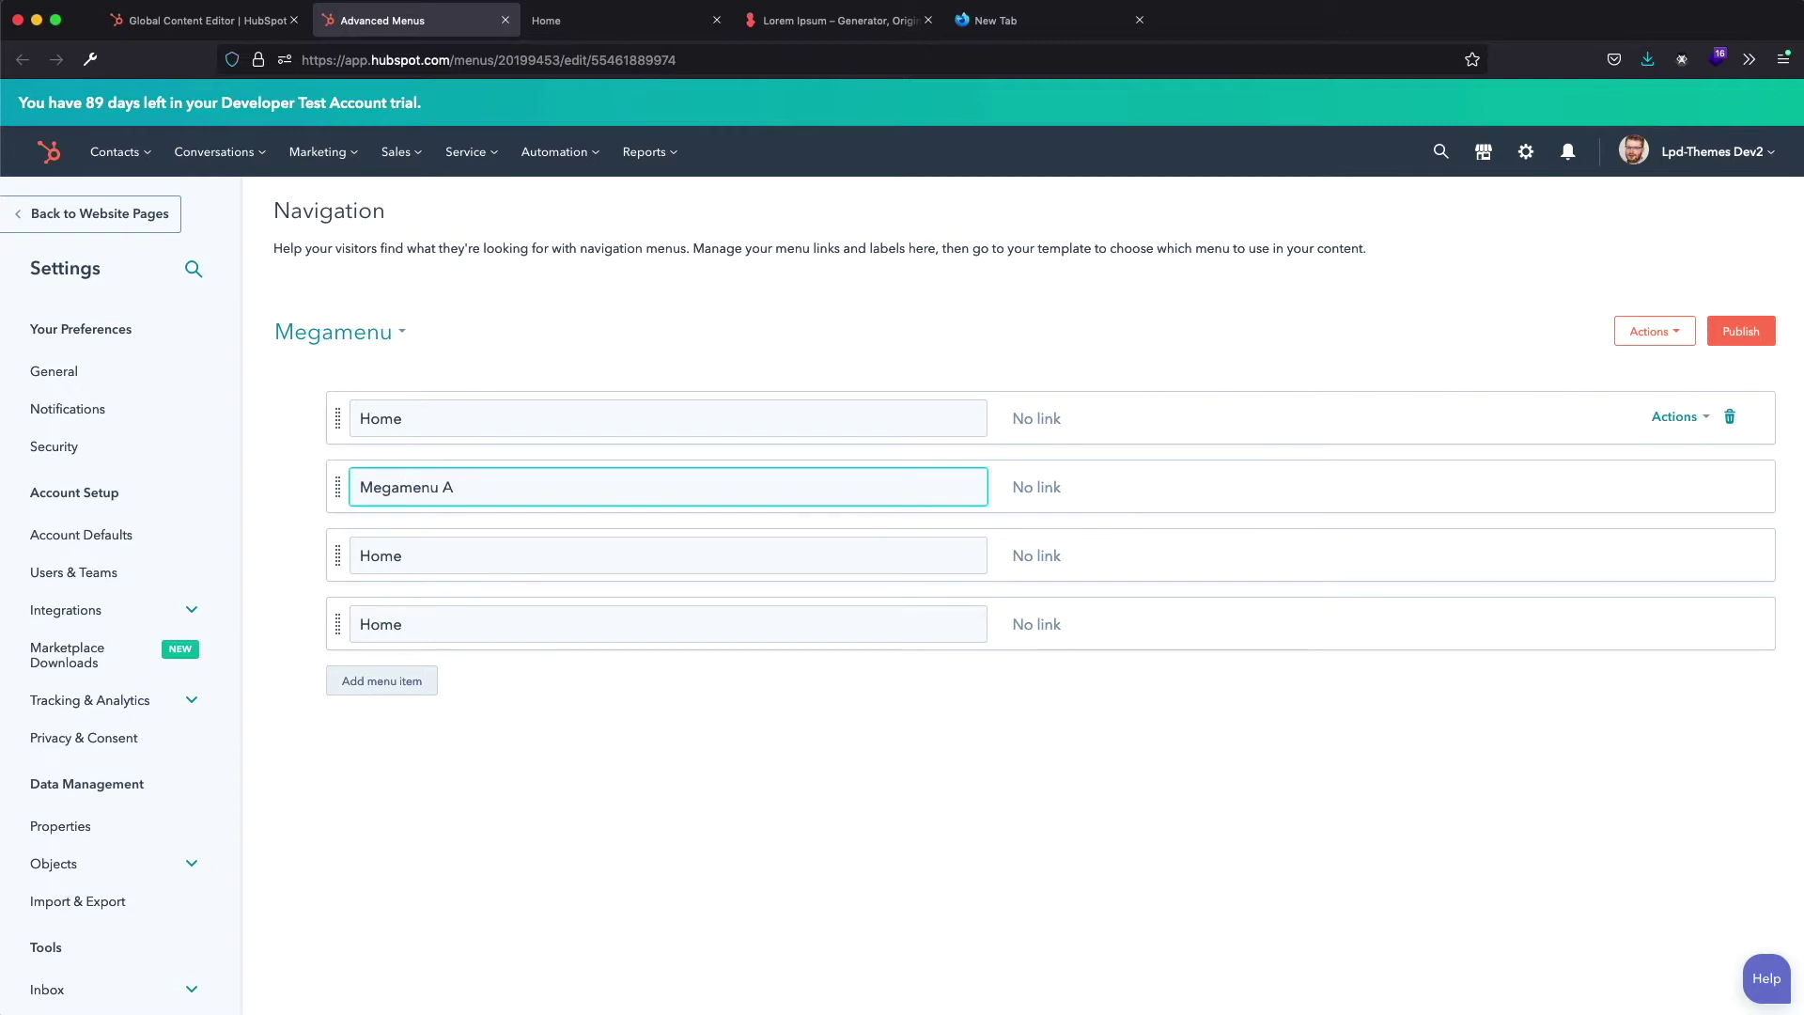
click(408, 556)
key(ctrl+a)
key(BackSpace)
text(Megamenu B)
Relabel the fourth menu item "Contact"
click(438, 625)
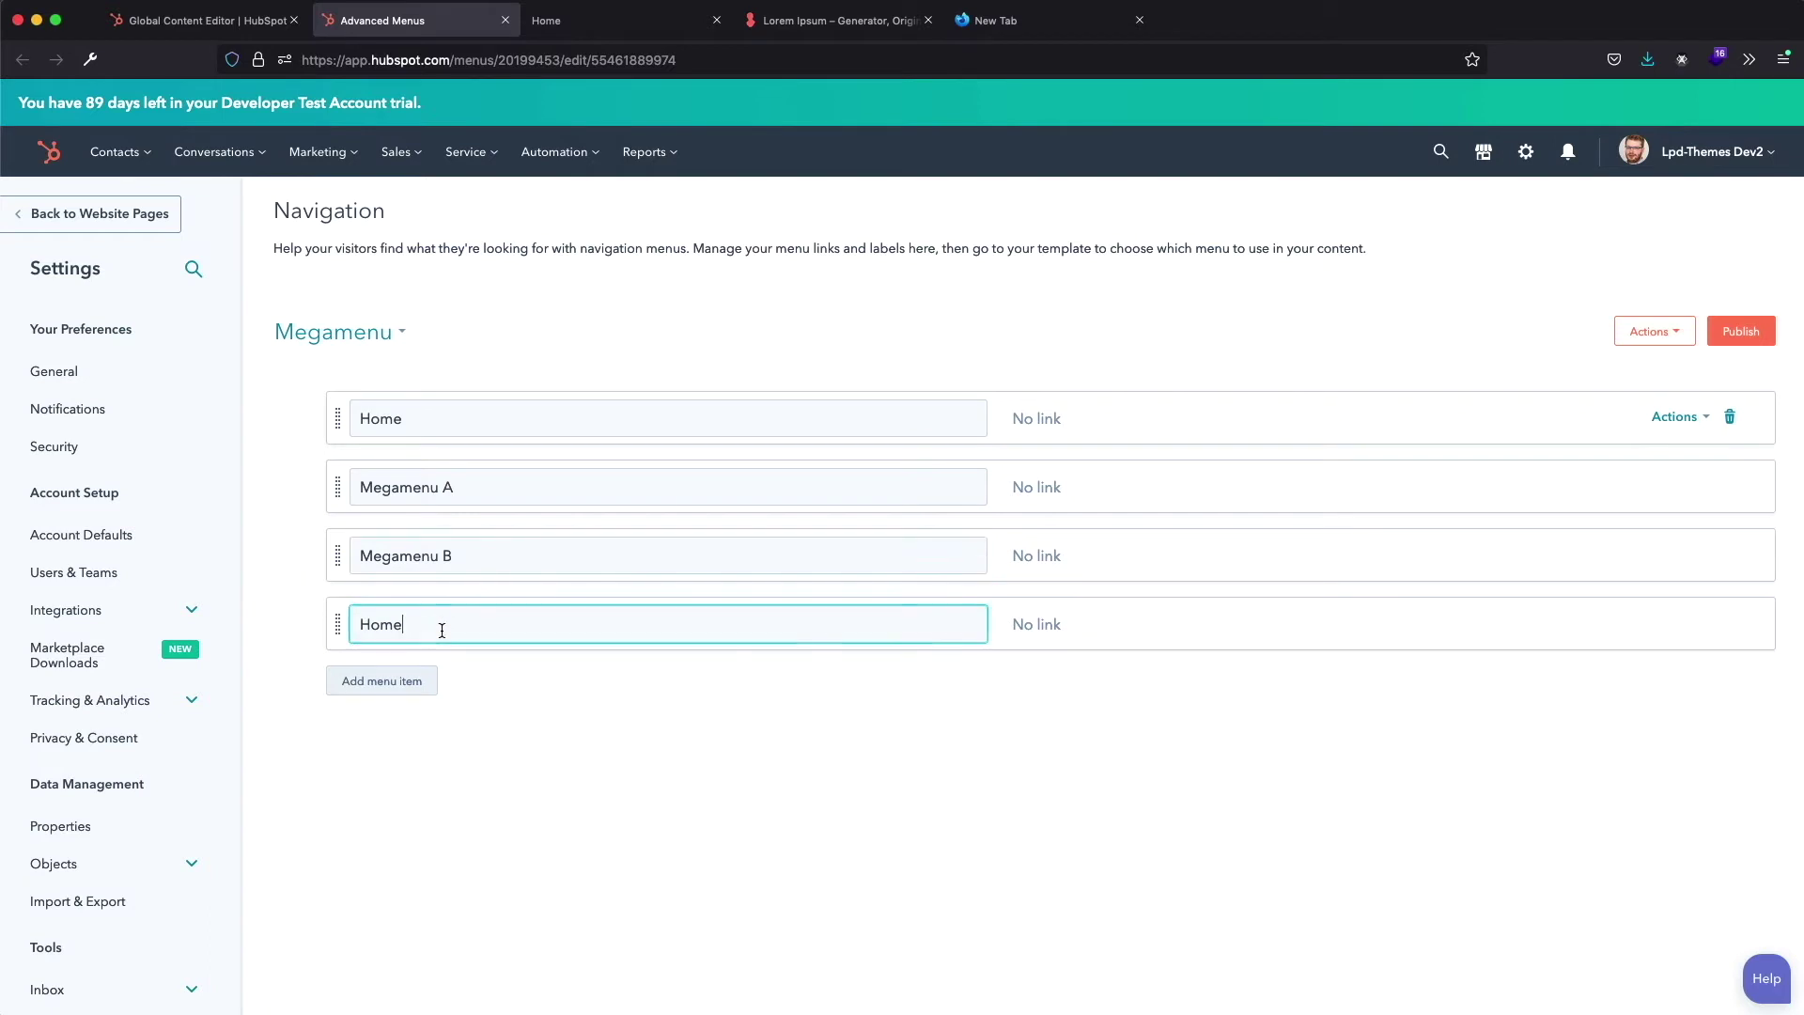
key(BackSpace)
key(BackSpace)
key(BackSpace)
key(BackSpace)
text(Contact)
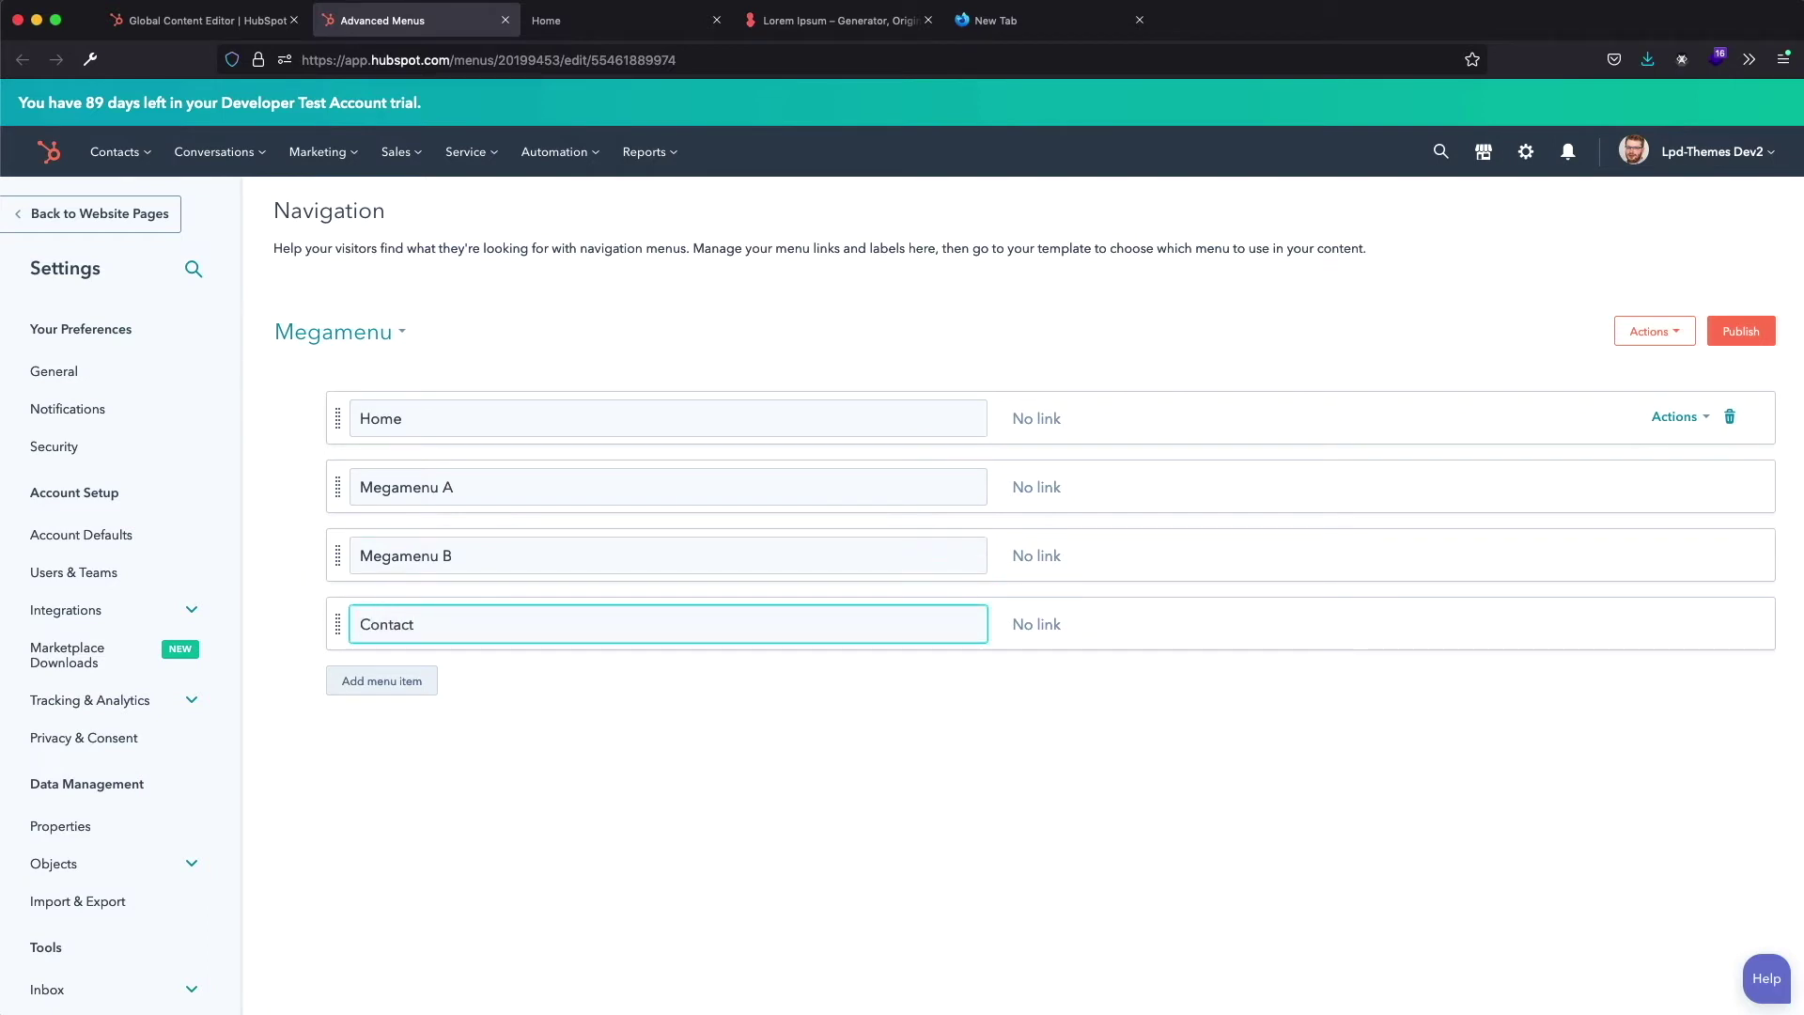
click(561, 701)
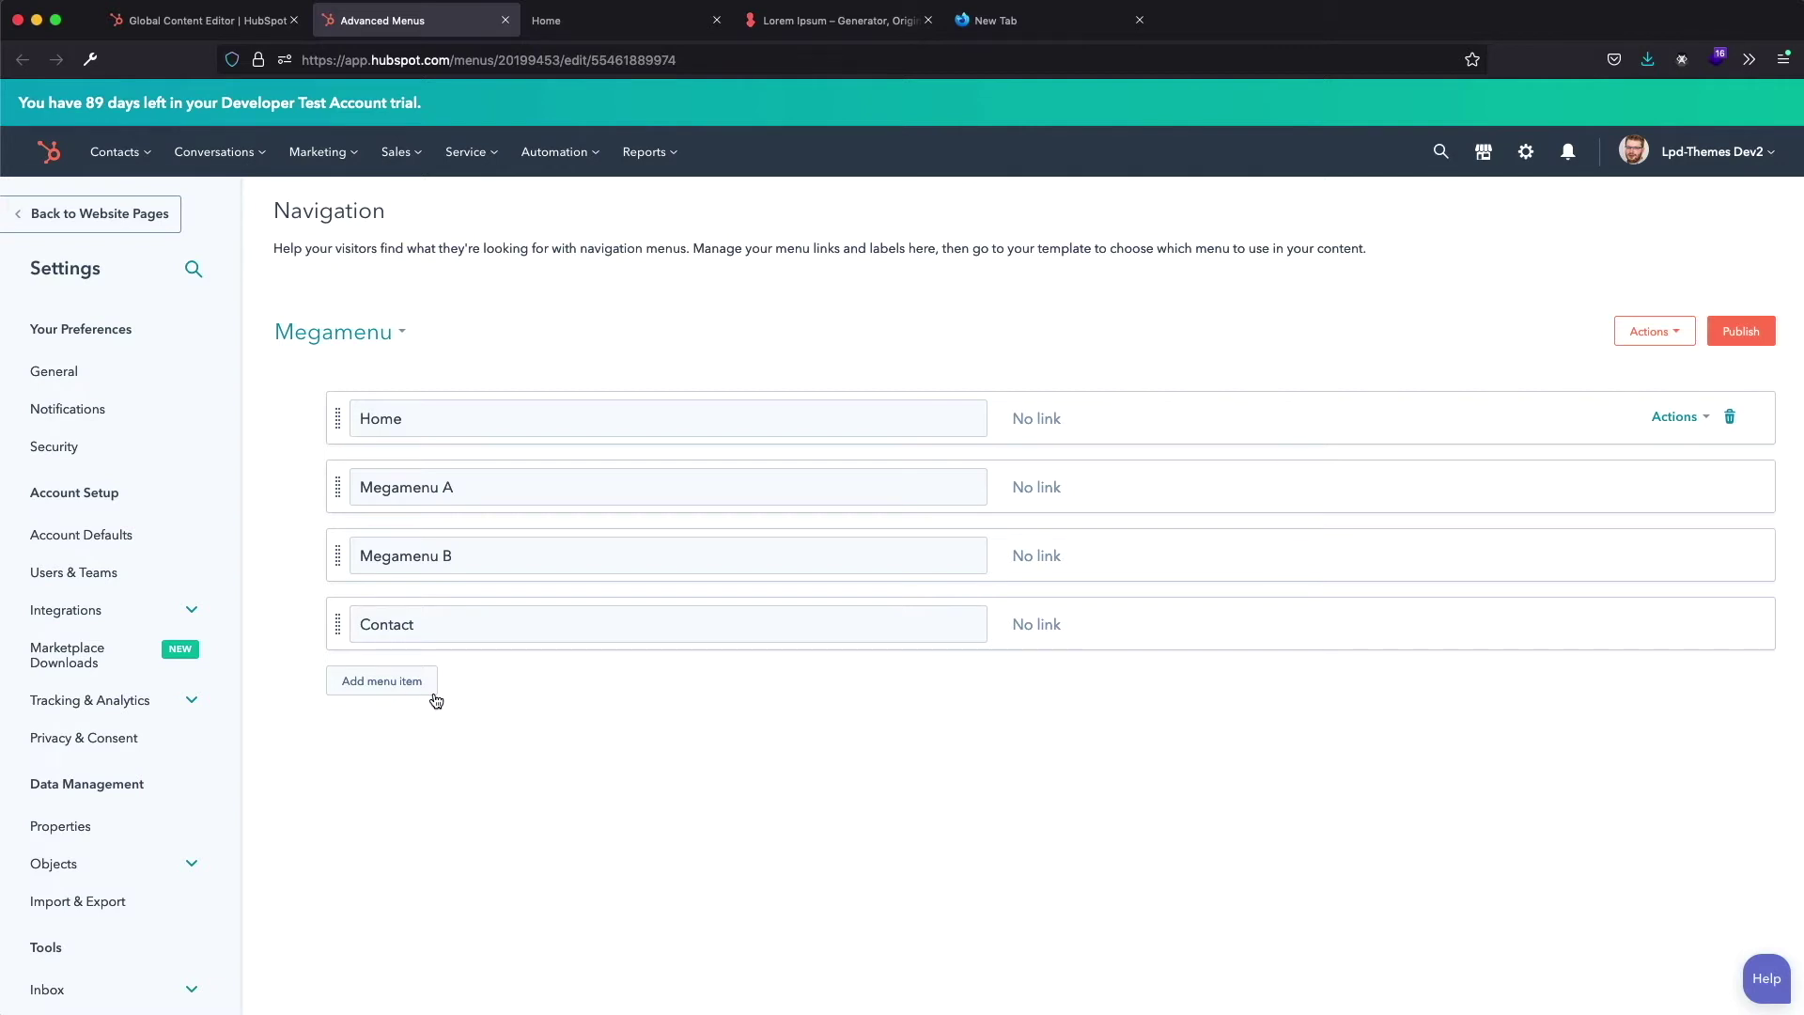
Wrap the second item's label in a span so it reads <span class="mega-menu-1">Megamenu A</span>
mouse_move(402, 455)
click(477, 487)
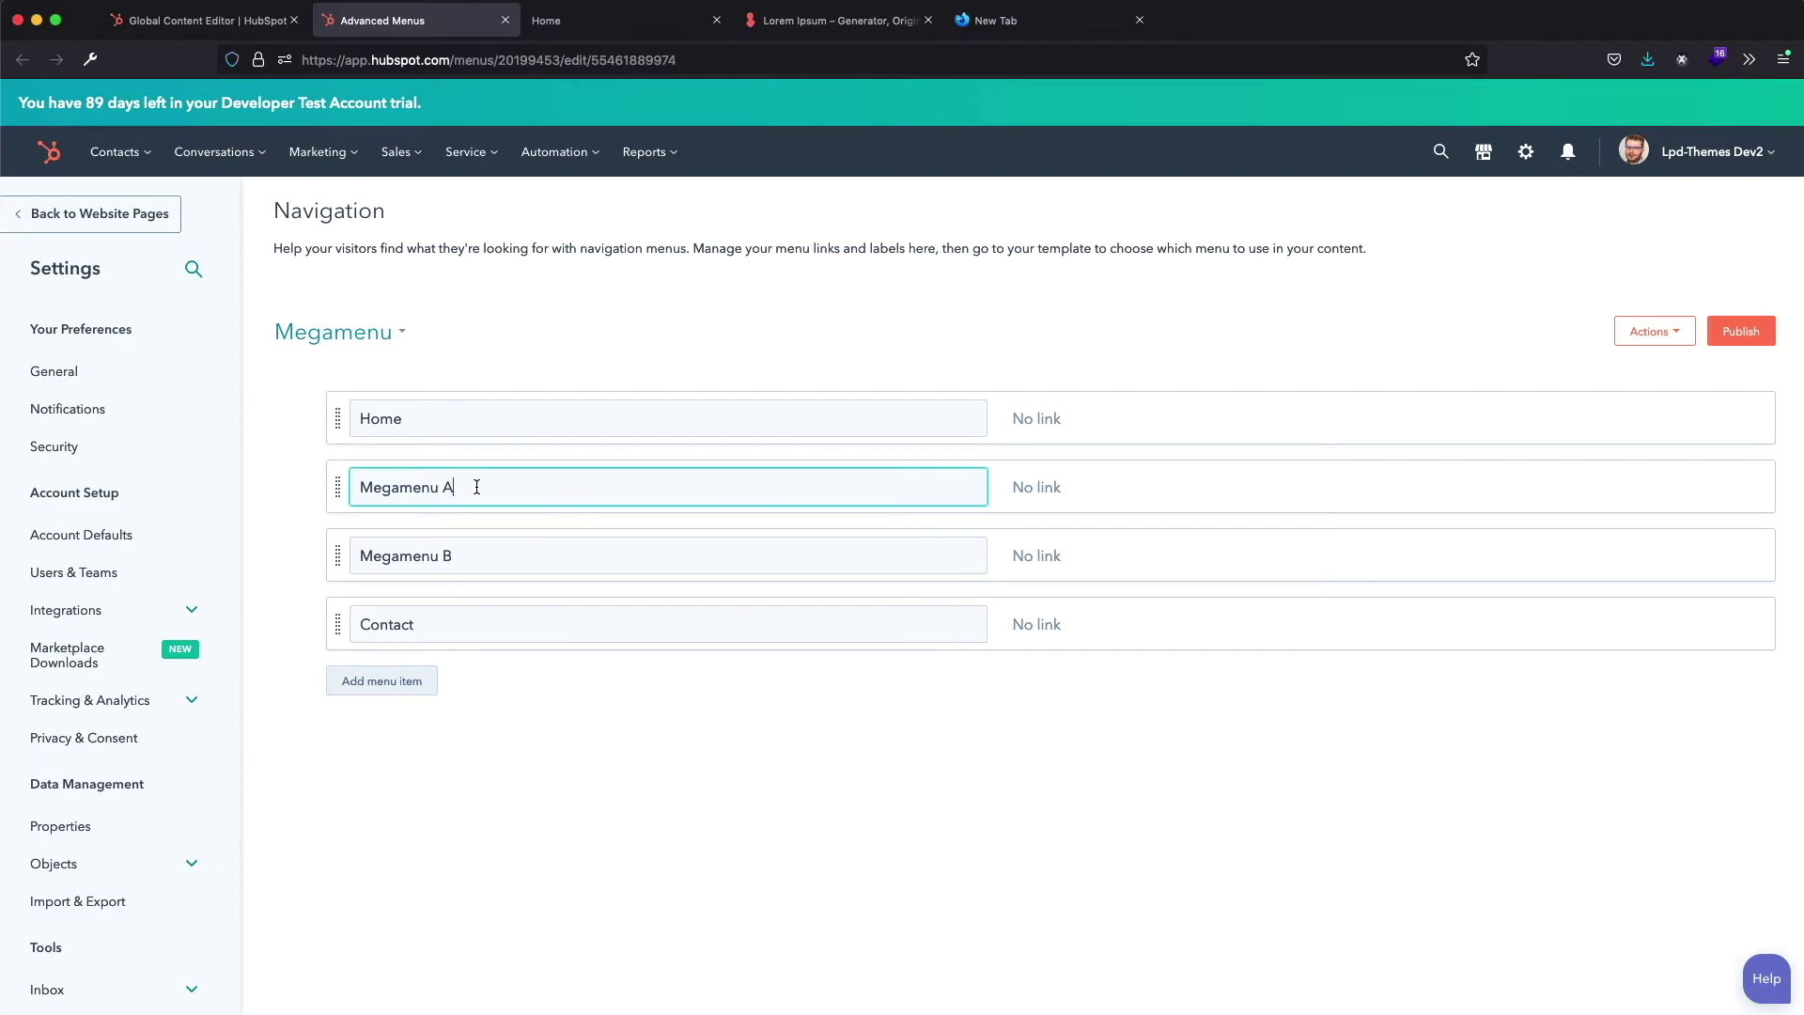
text(<span>)
key(End)
text(</span>)
key(Left)
text(class=""mega-menu-1)
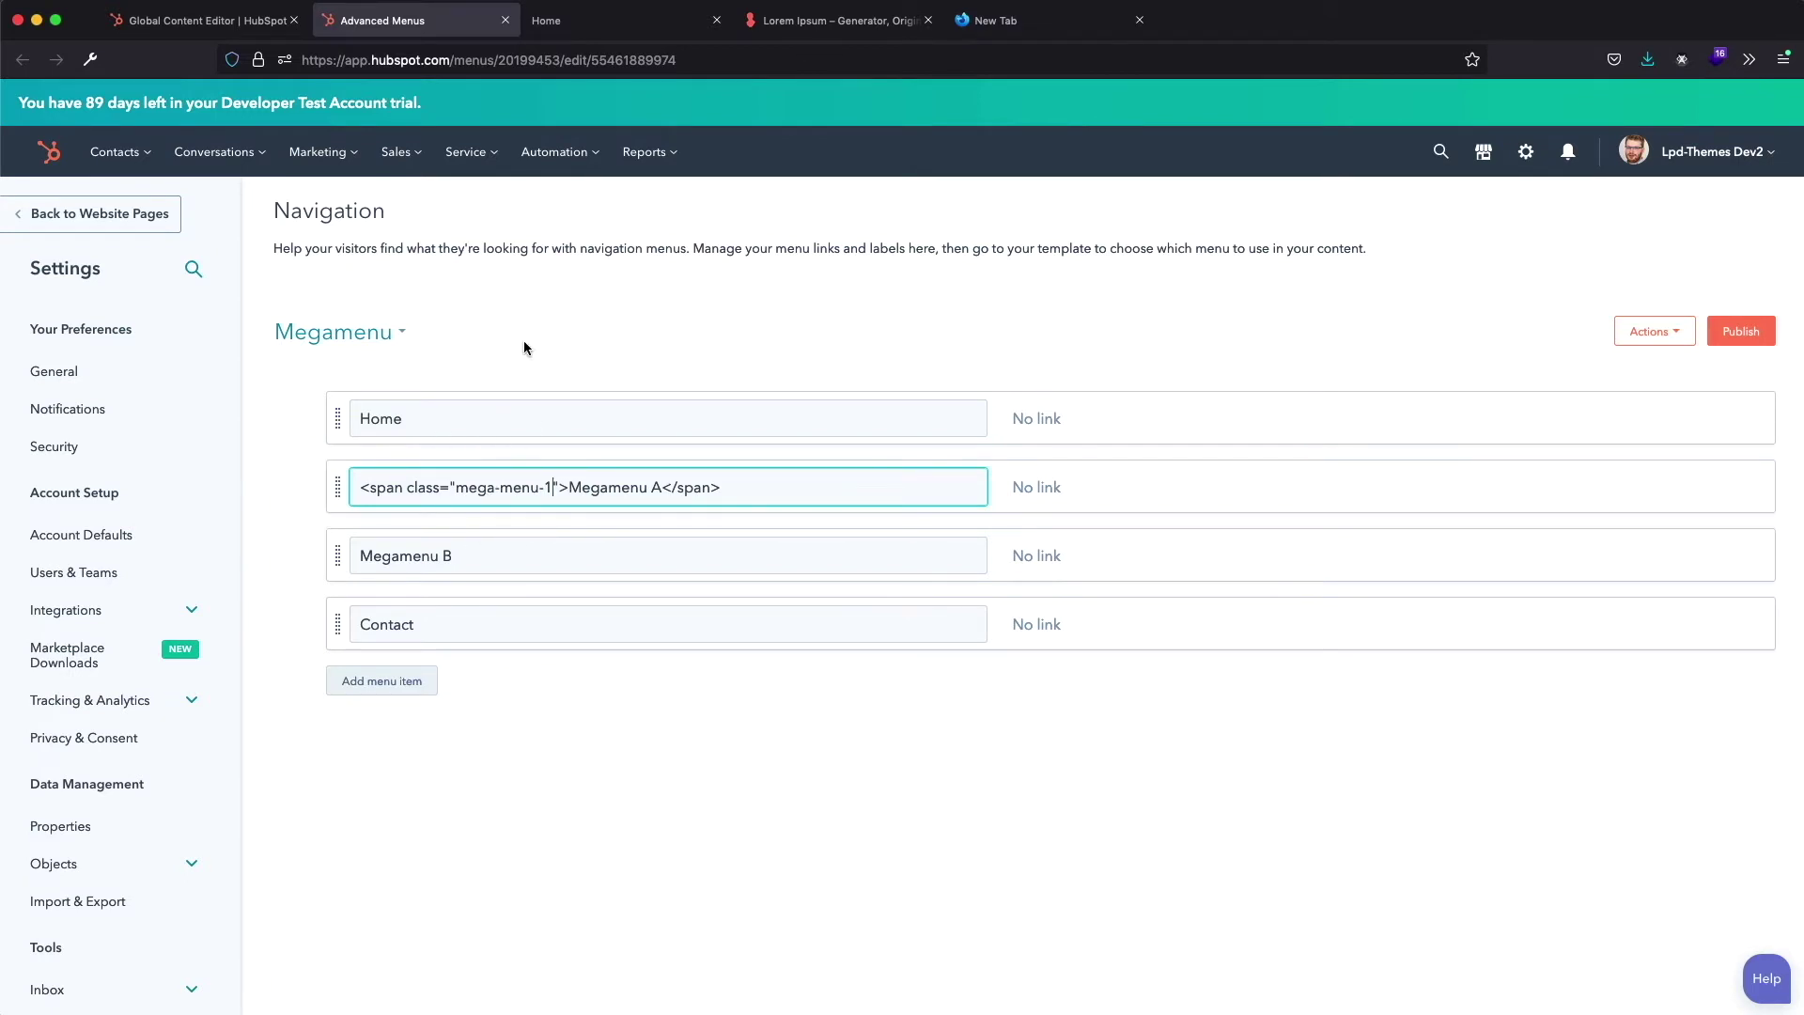
Change the third item's label to <span class="mega-menu-2">Megamenu B</span> and publish the menu
click(491, 554)
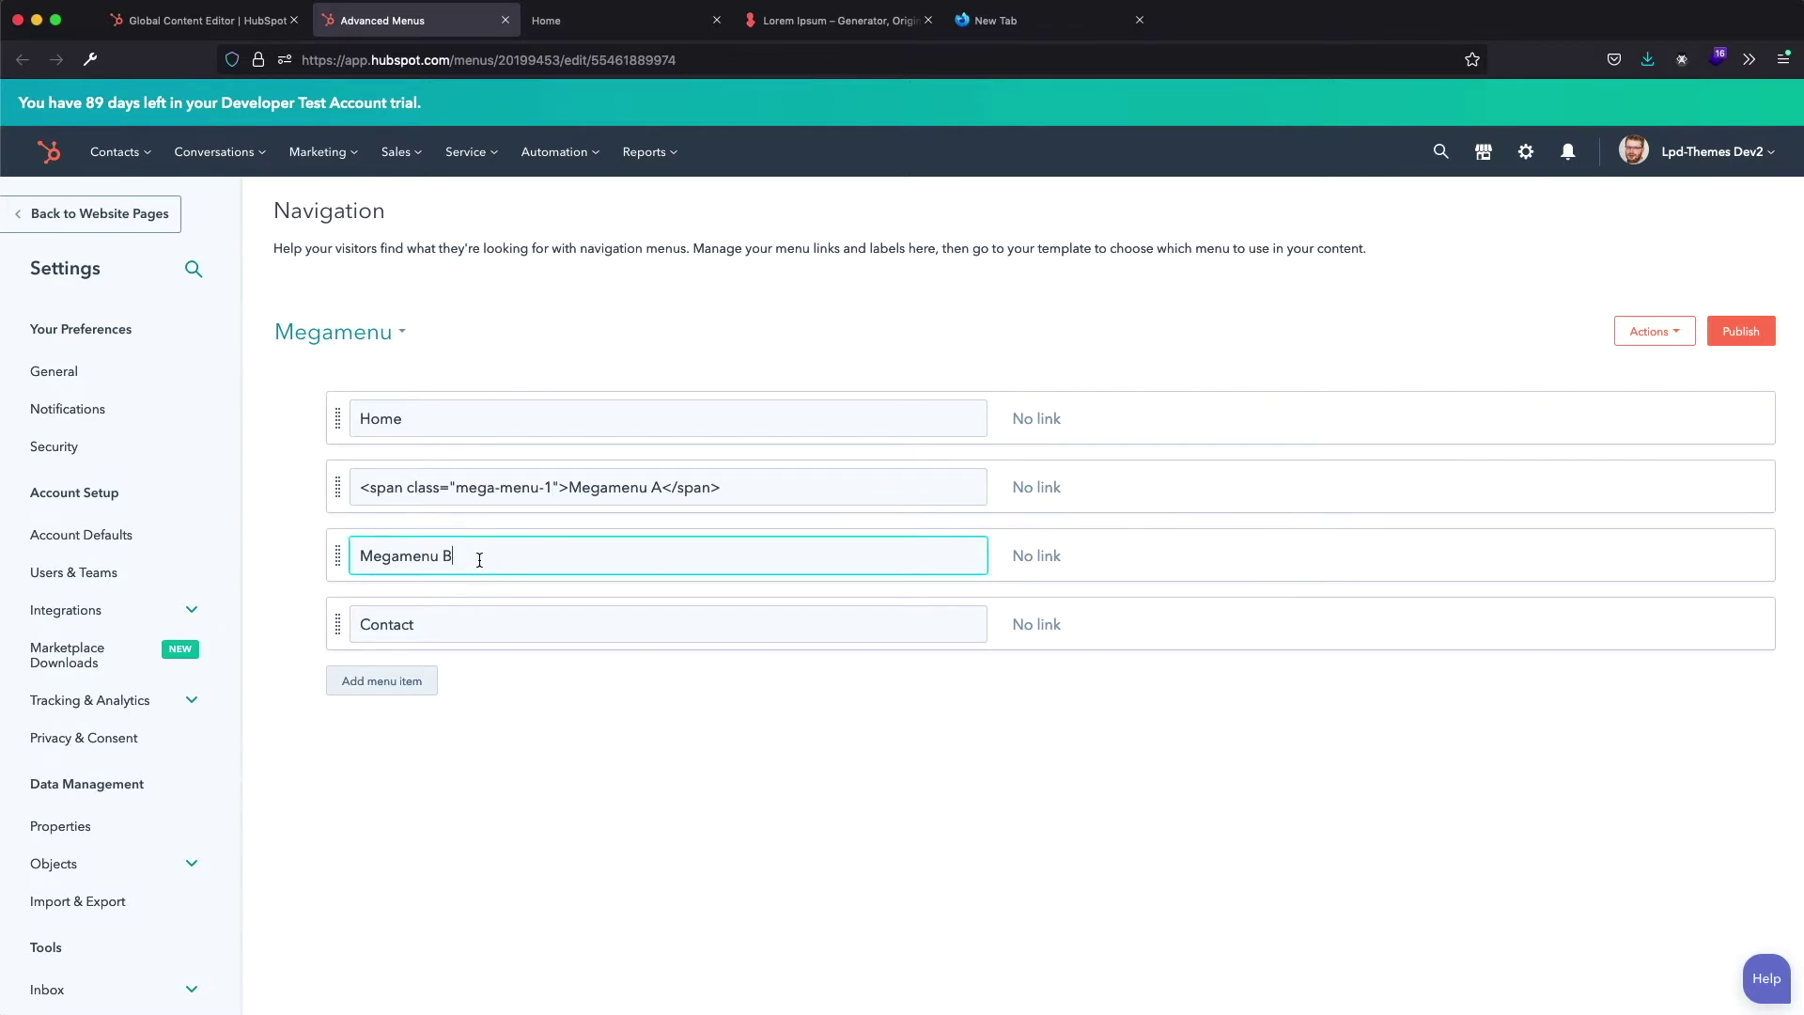
text(<span></span> class="mega"-menu-2)
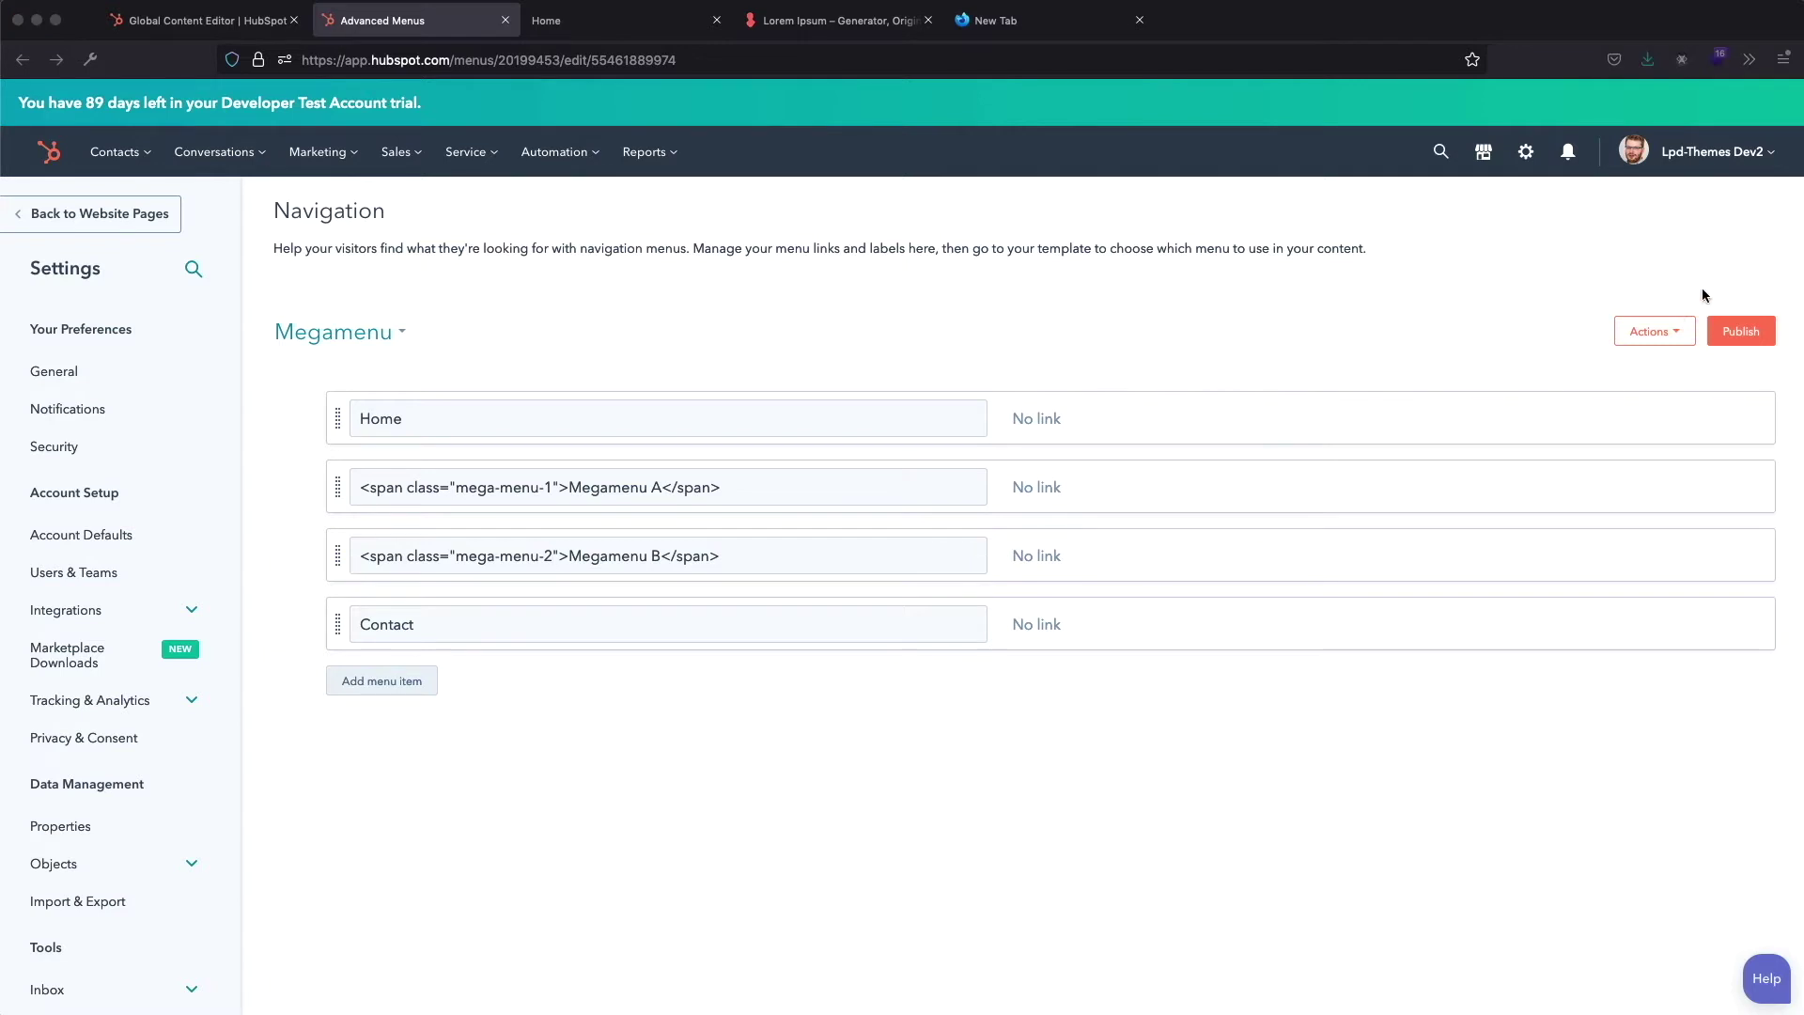
click(1740, 334)
click(1740, 333)
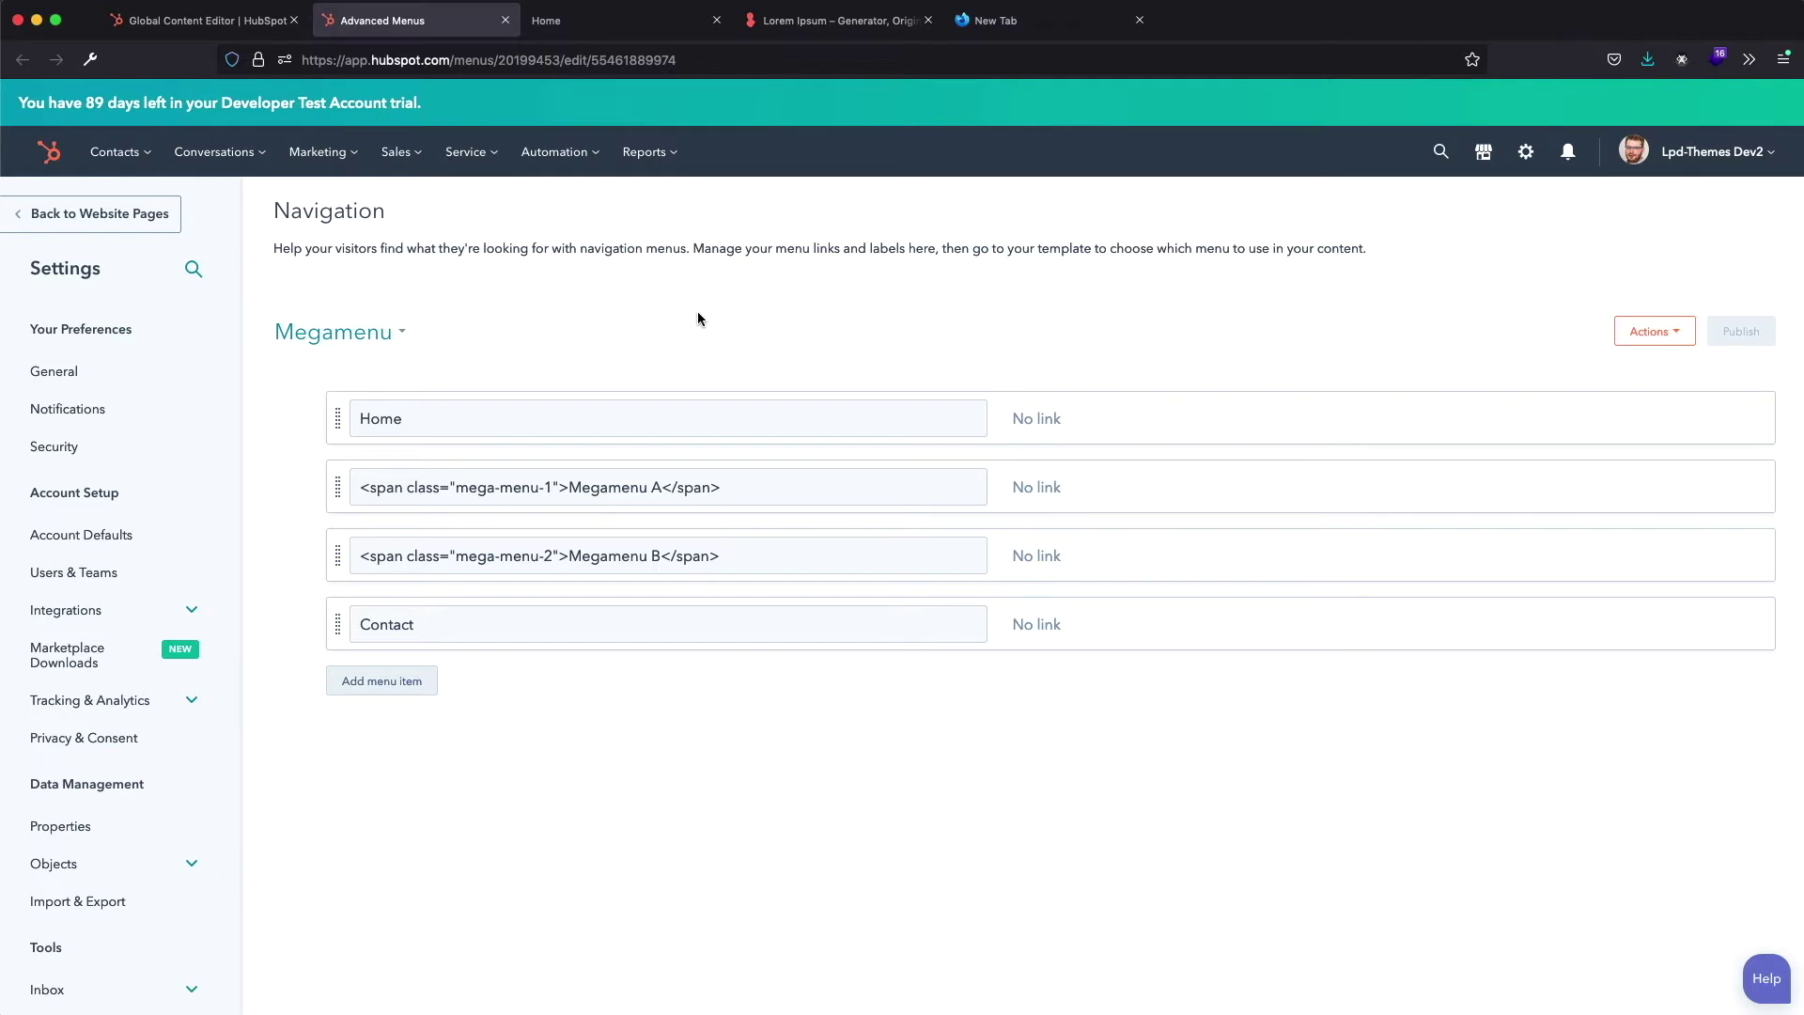
Close the navigation settings page and apply the changes in the header editor
click(505, 20)
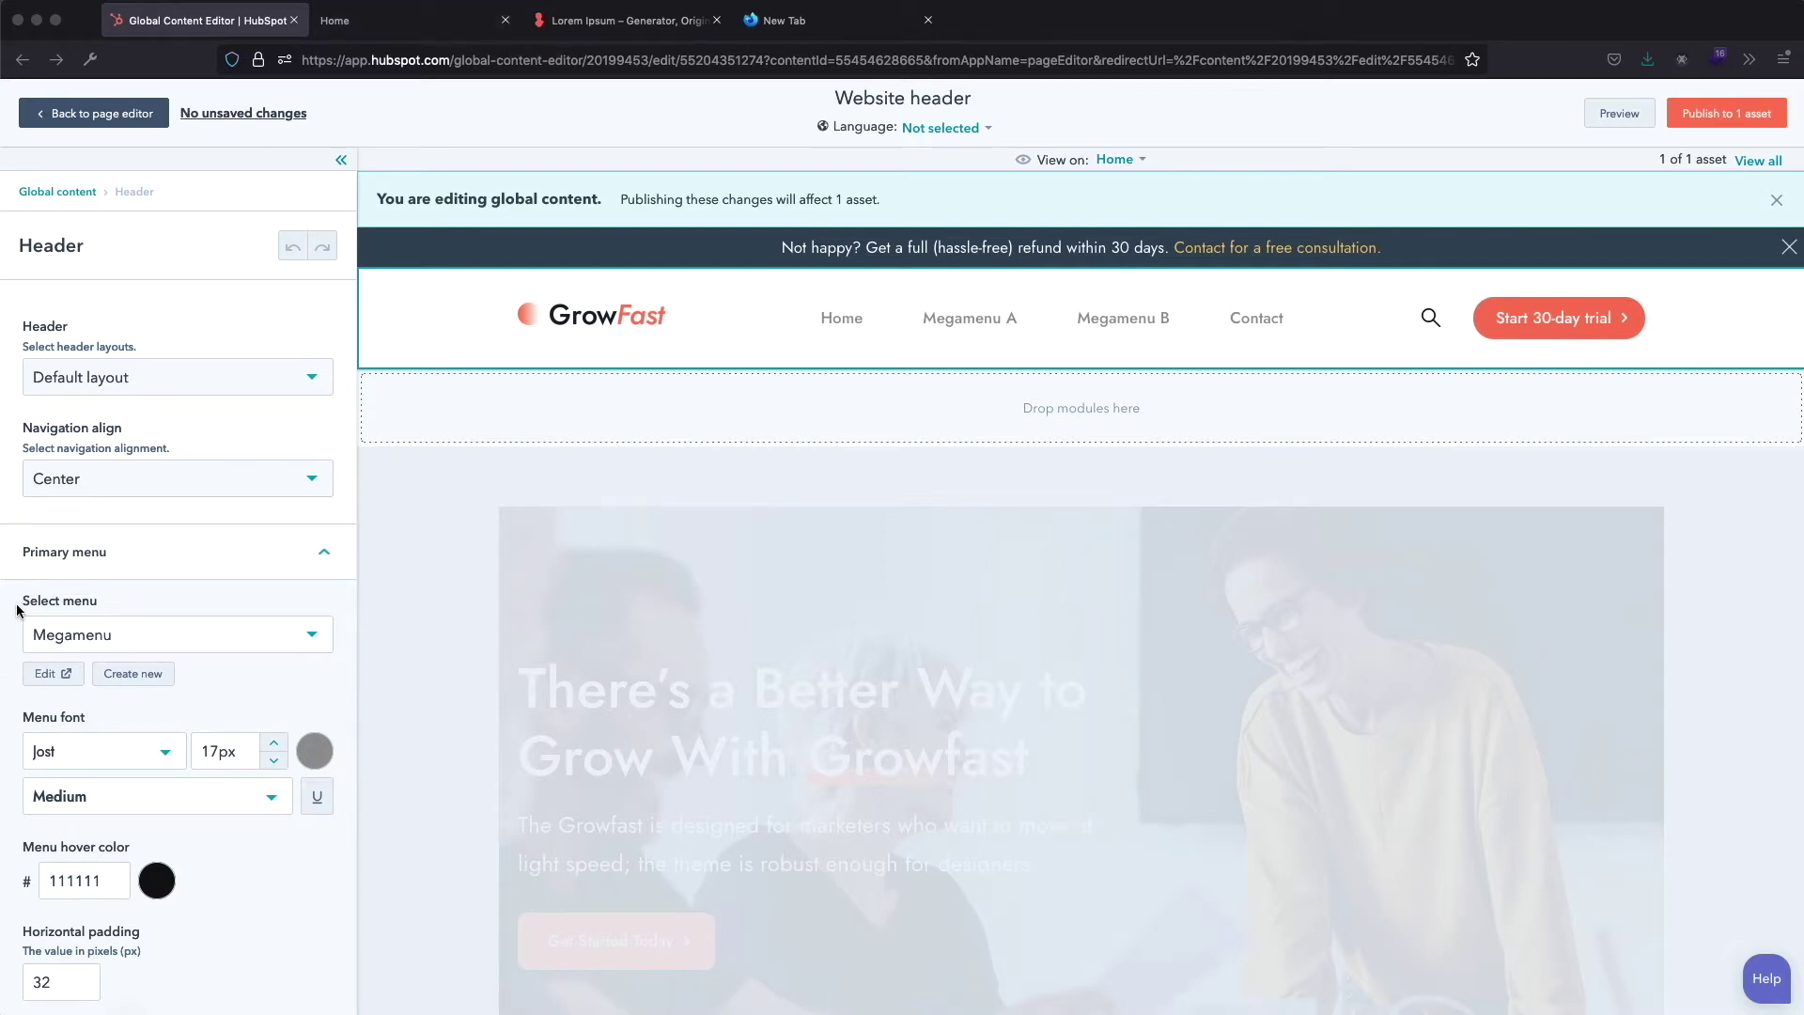
scroll(19, 606, down, 15)
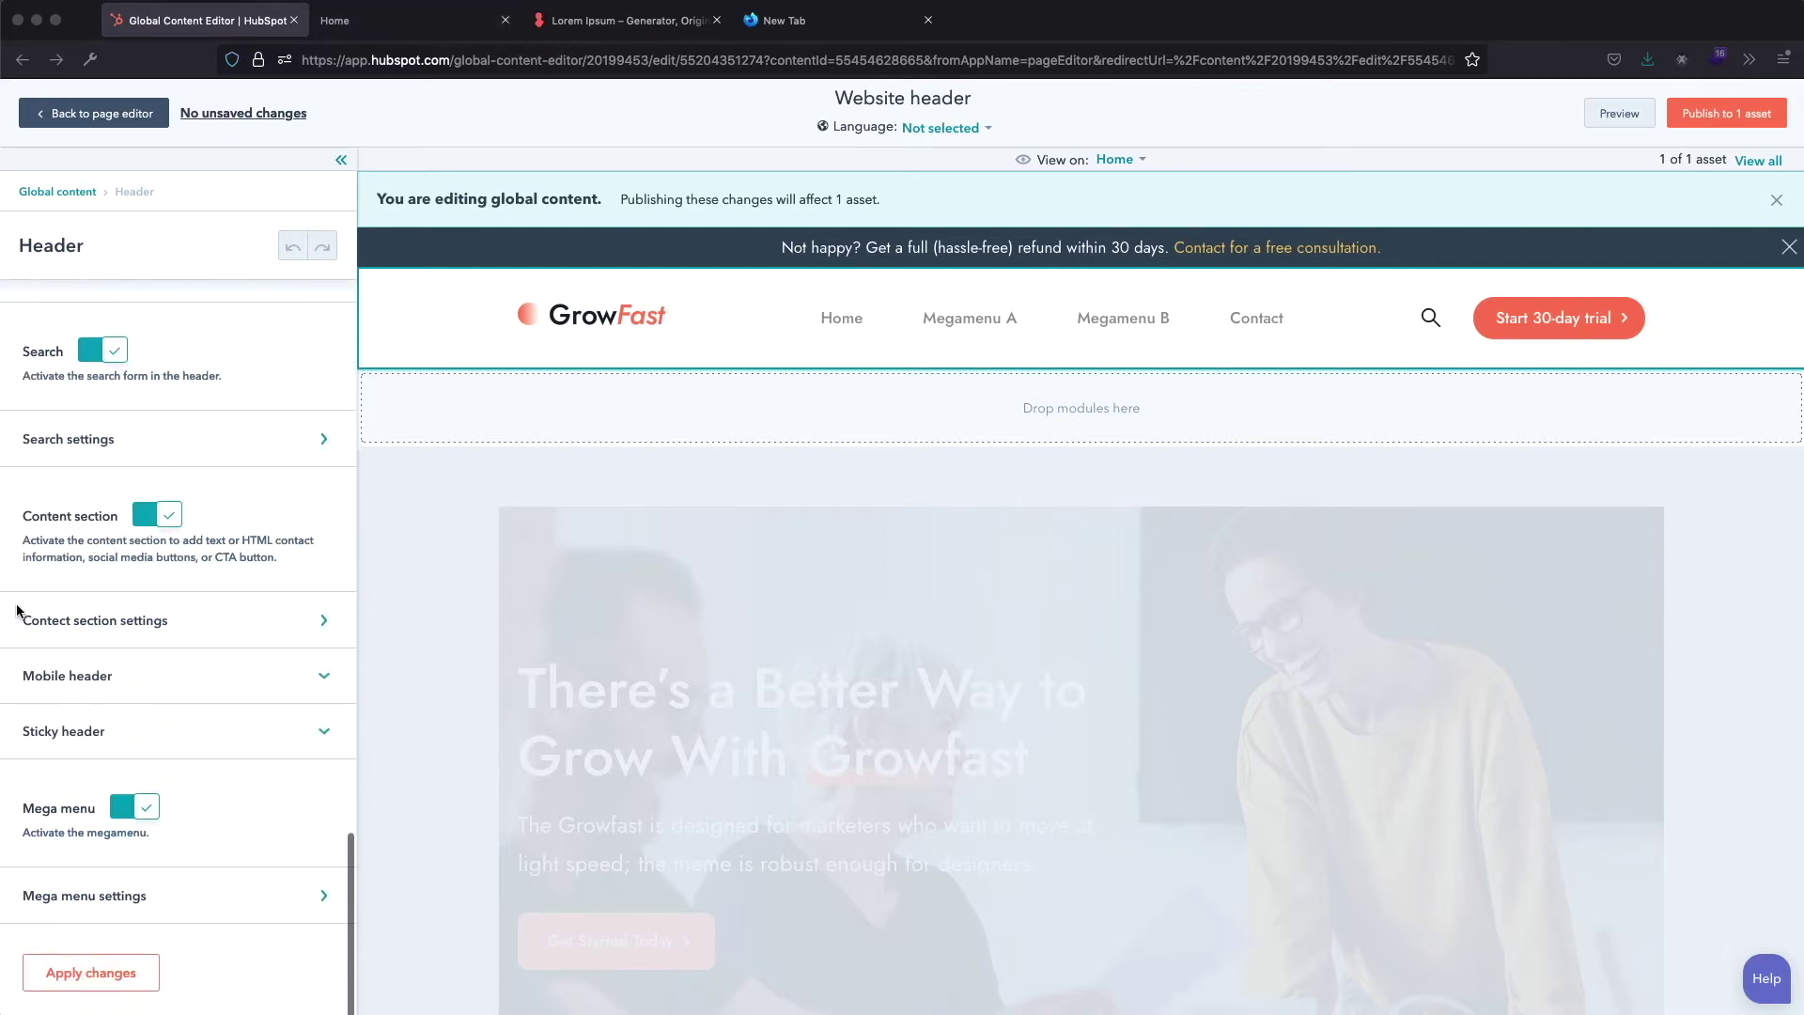
click(98, 988)
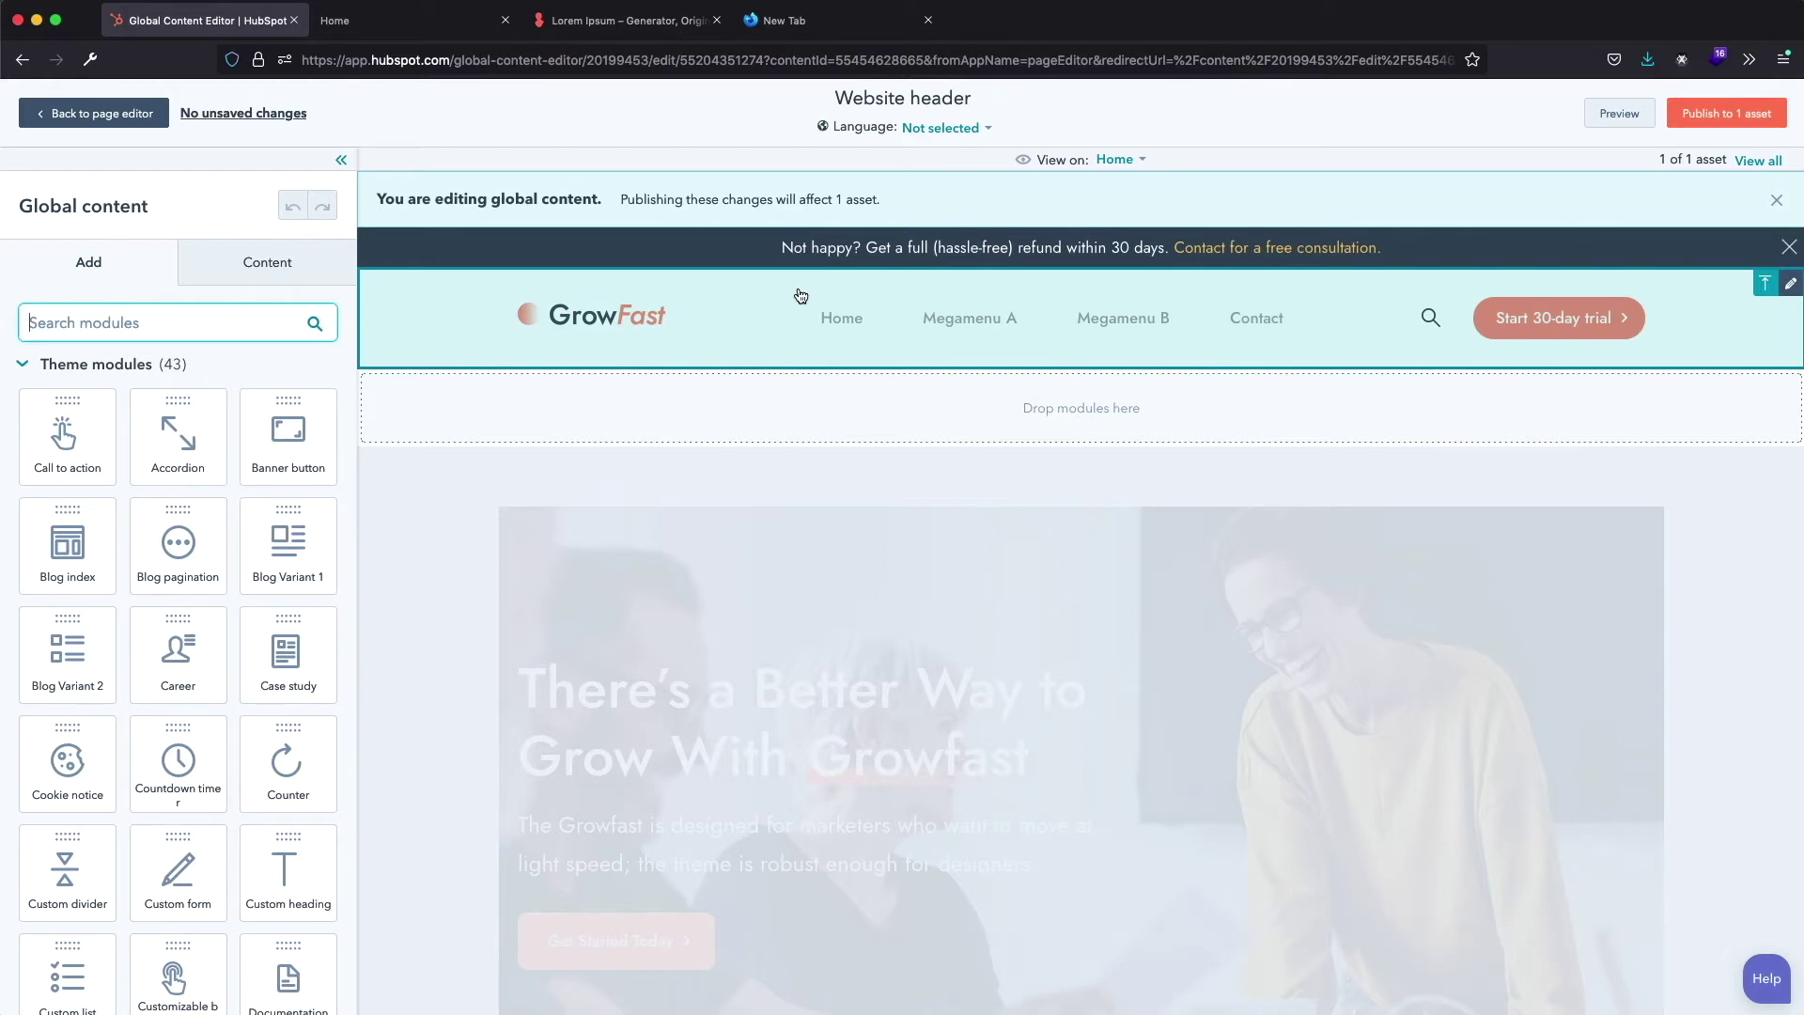
Reopen the header module, leave its Mega menu option switched on and open the mega menu settings
click(761, 328)
scroll(222, 443, down, 15)
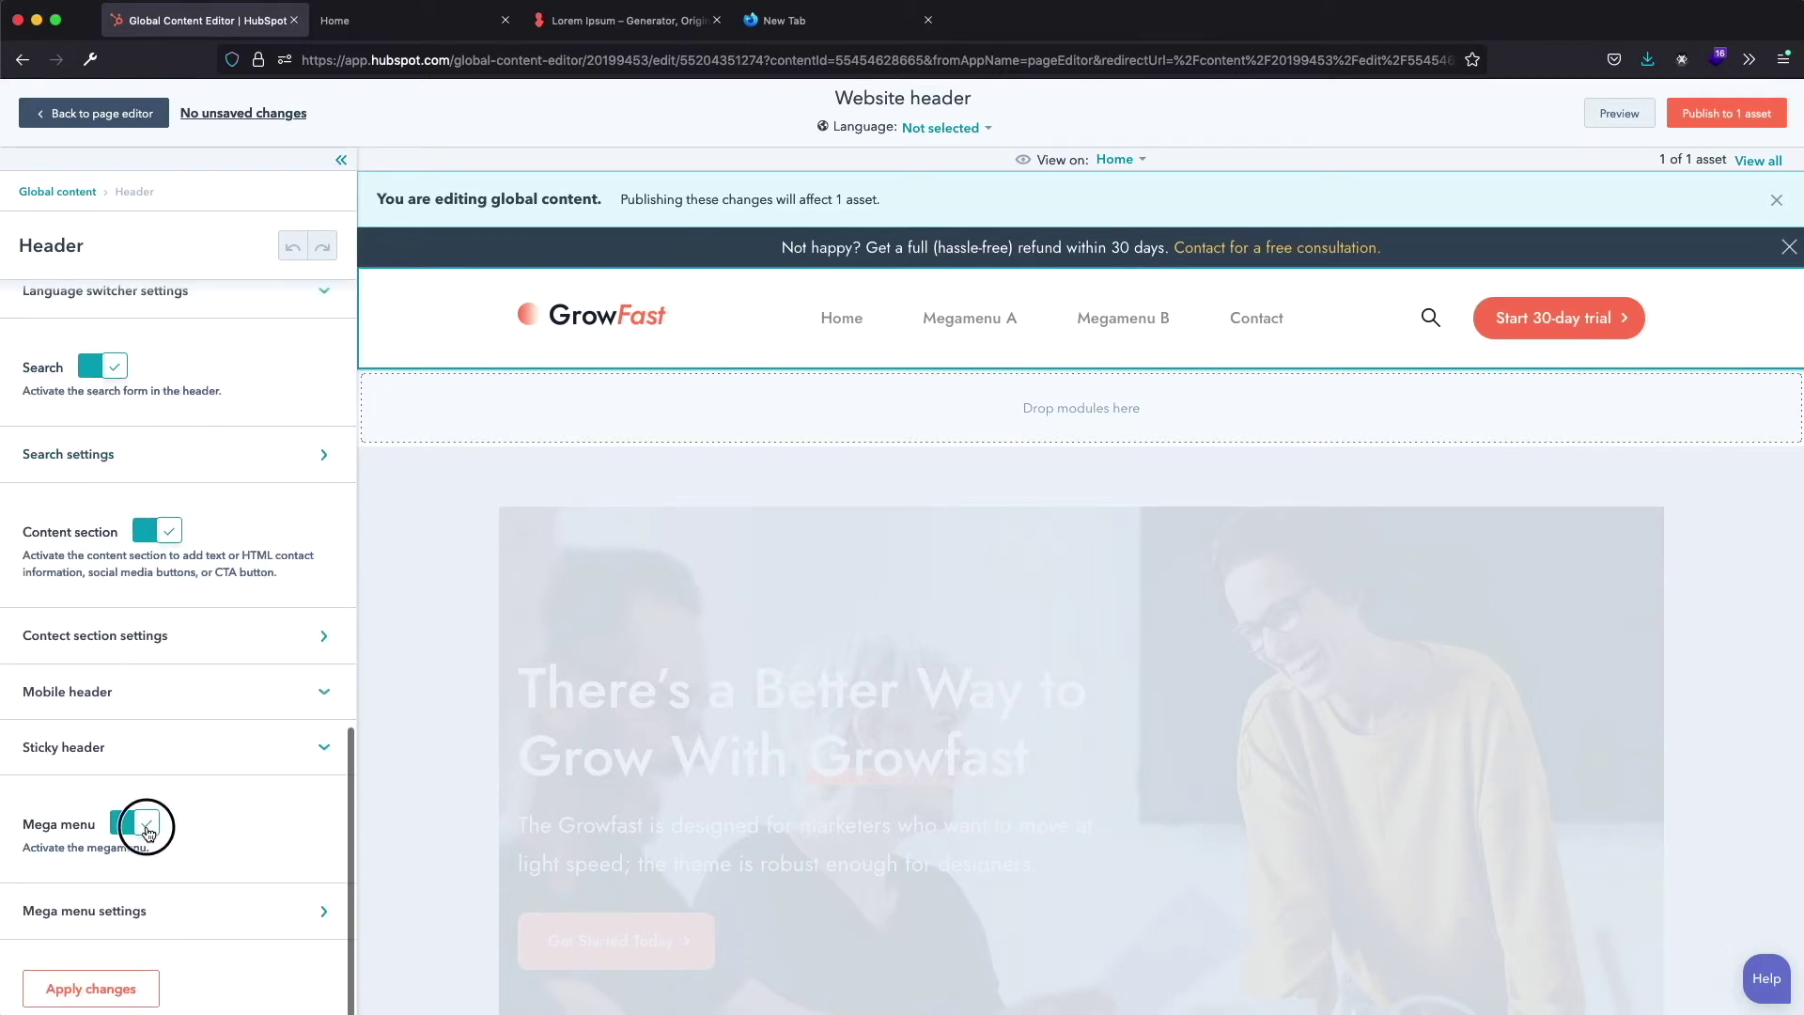
click(147, 826)
click(134, 908)
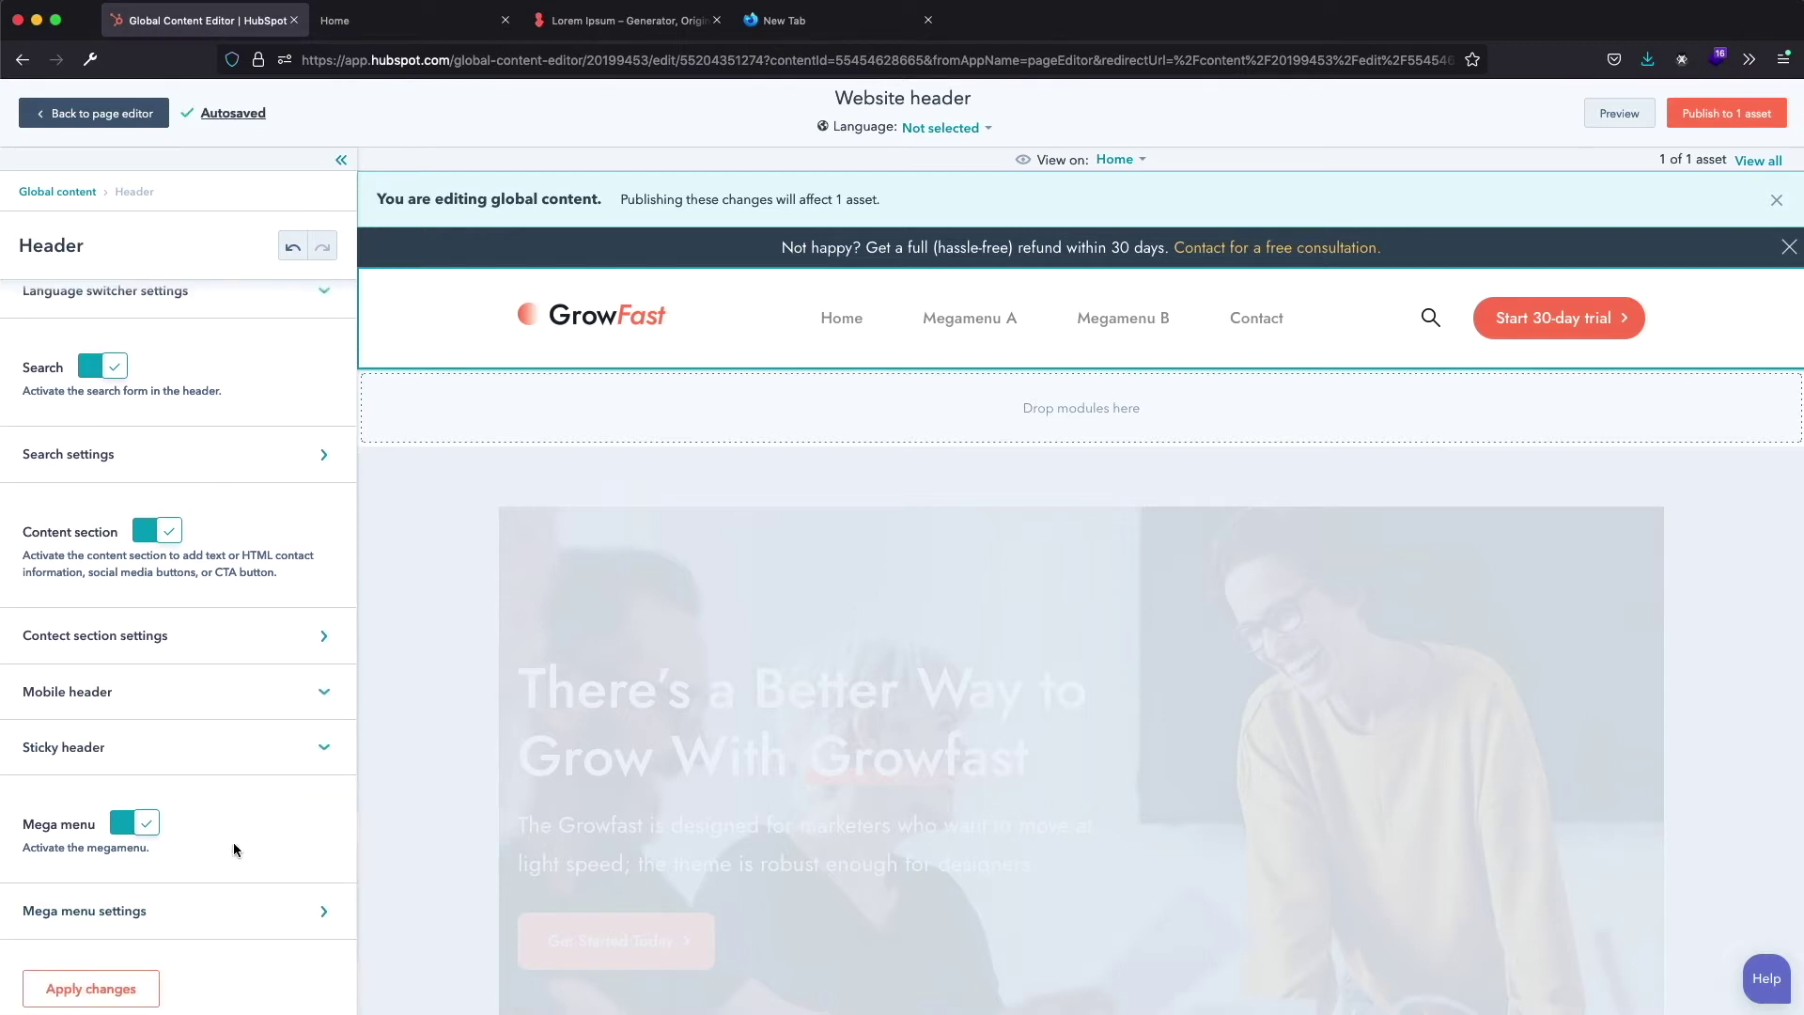
click(324, 913)
click(325, 916)
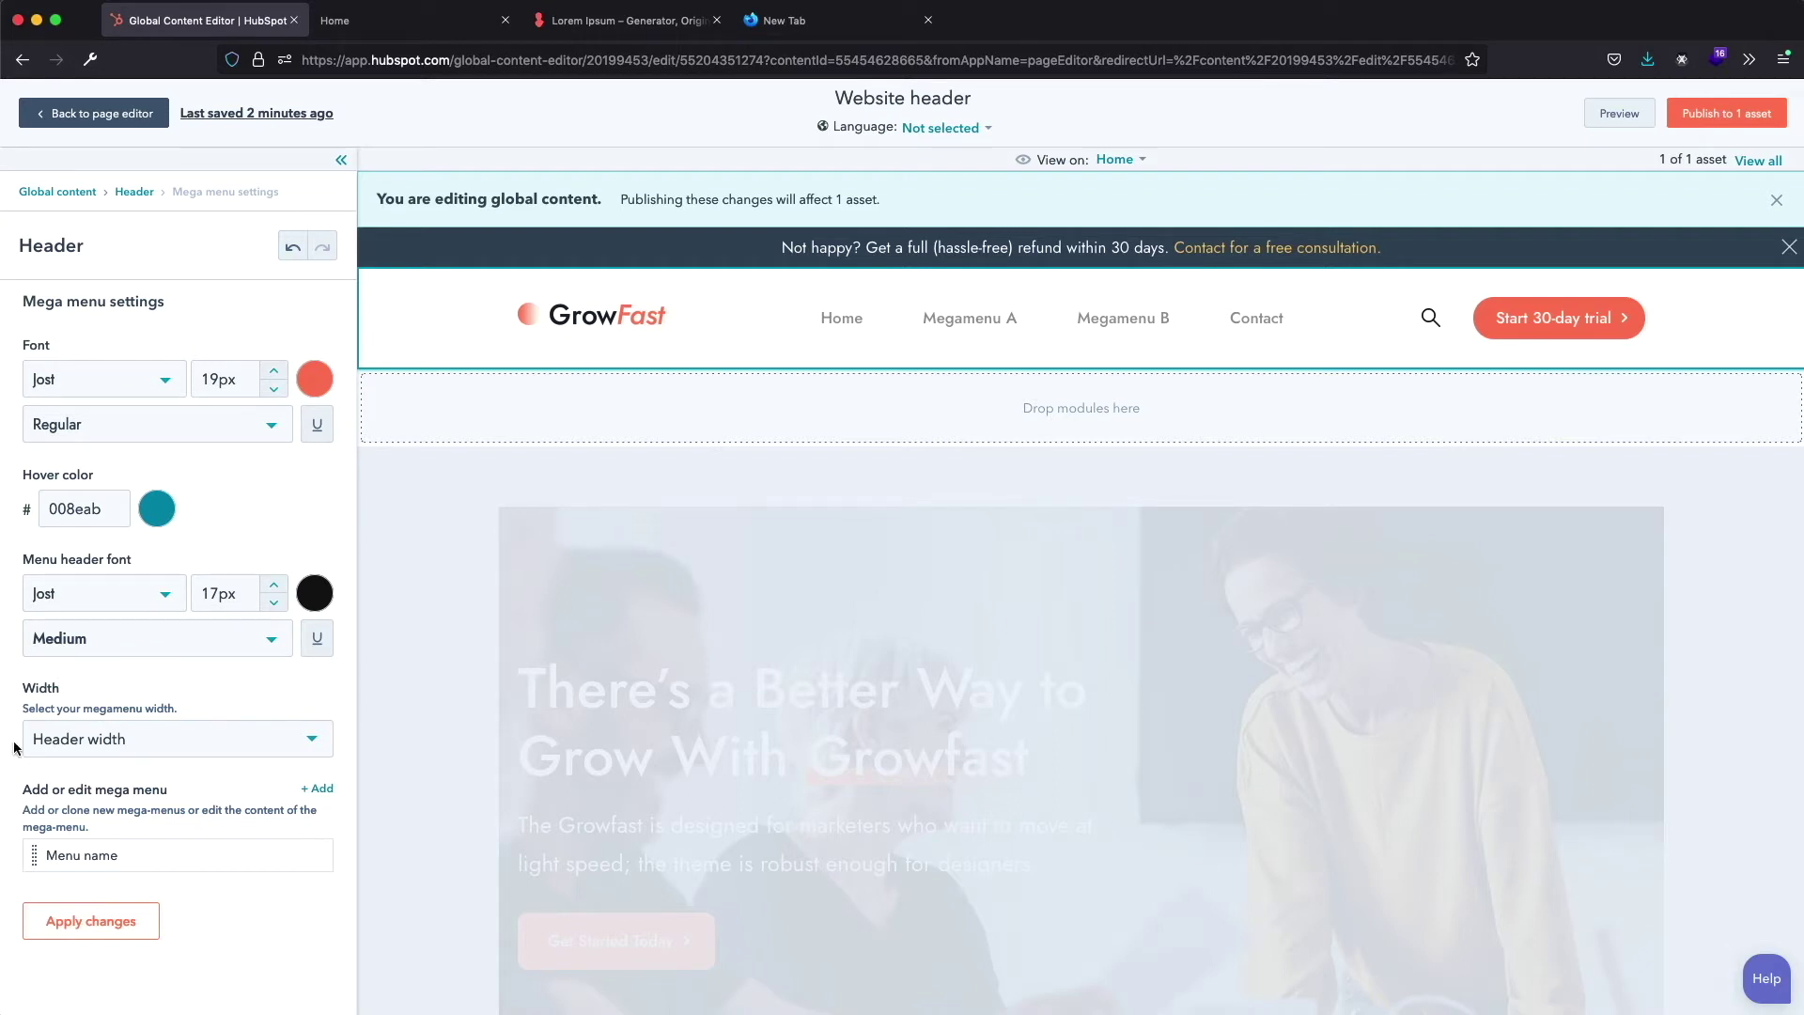
Open the existing mega menu entry for editing and name it "Megamenu 1"
mouse_move(269, 859)
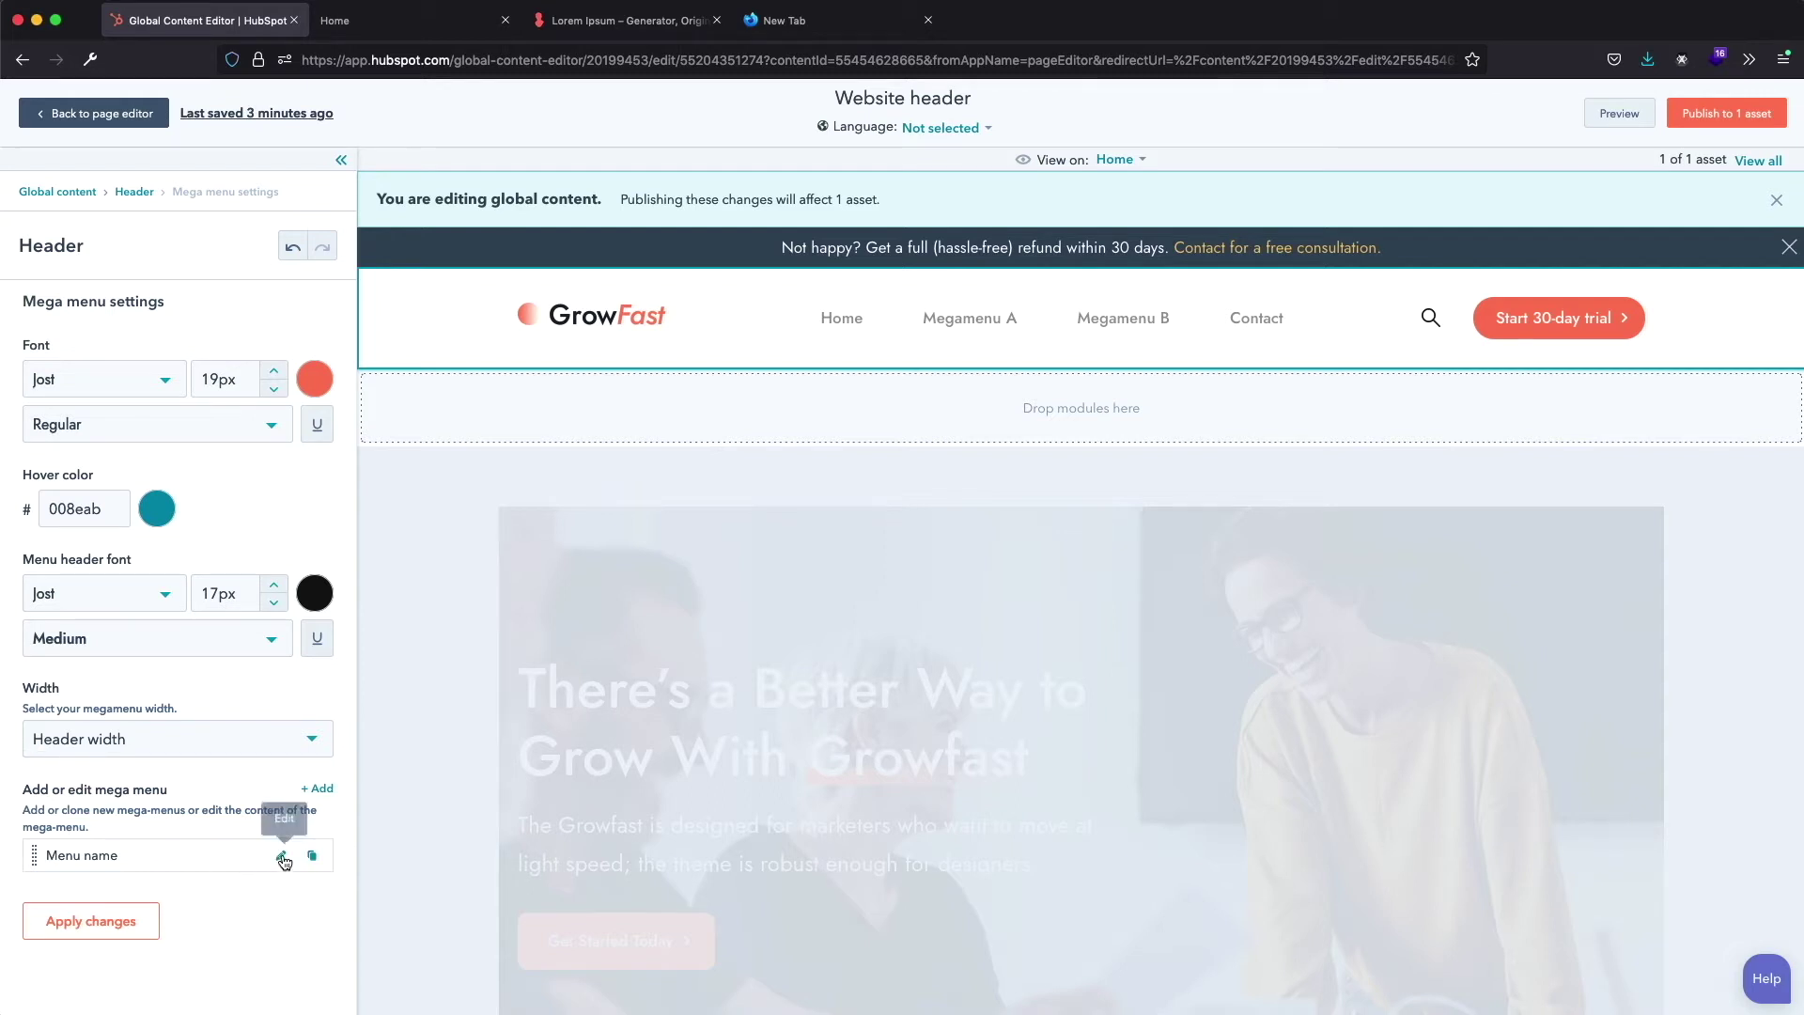
click(282, 857)
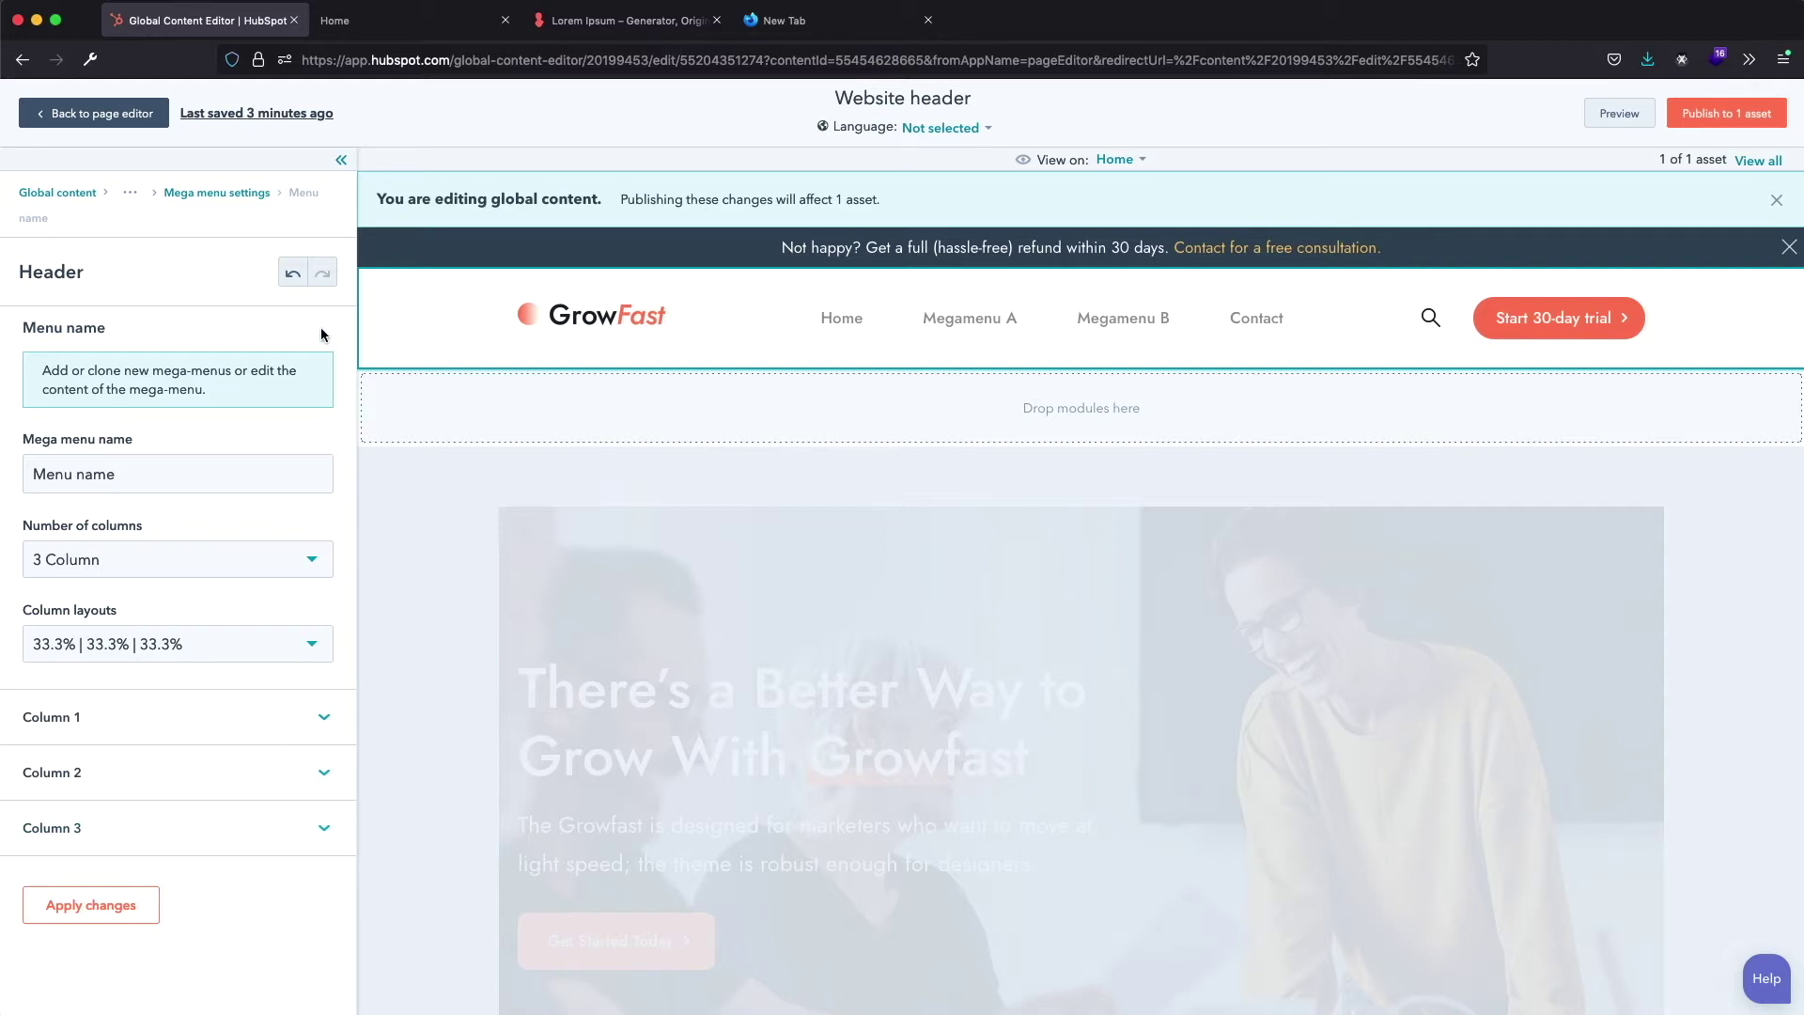
drag(130, 474, 18, 475)
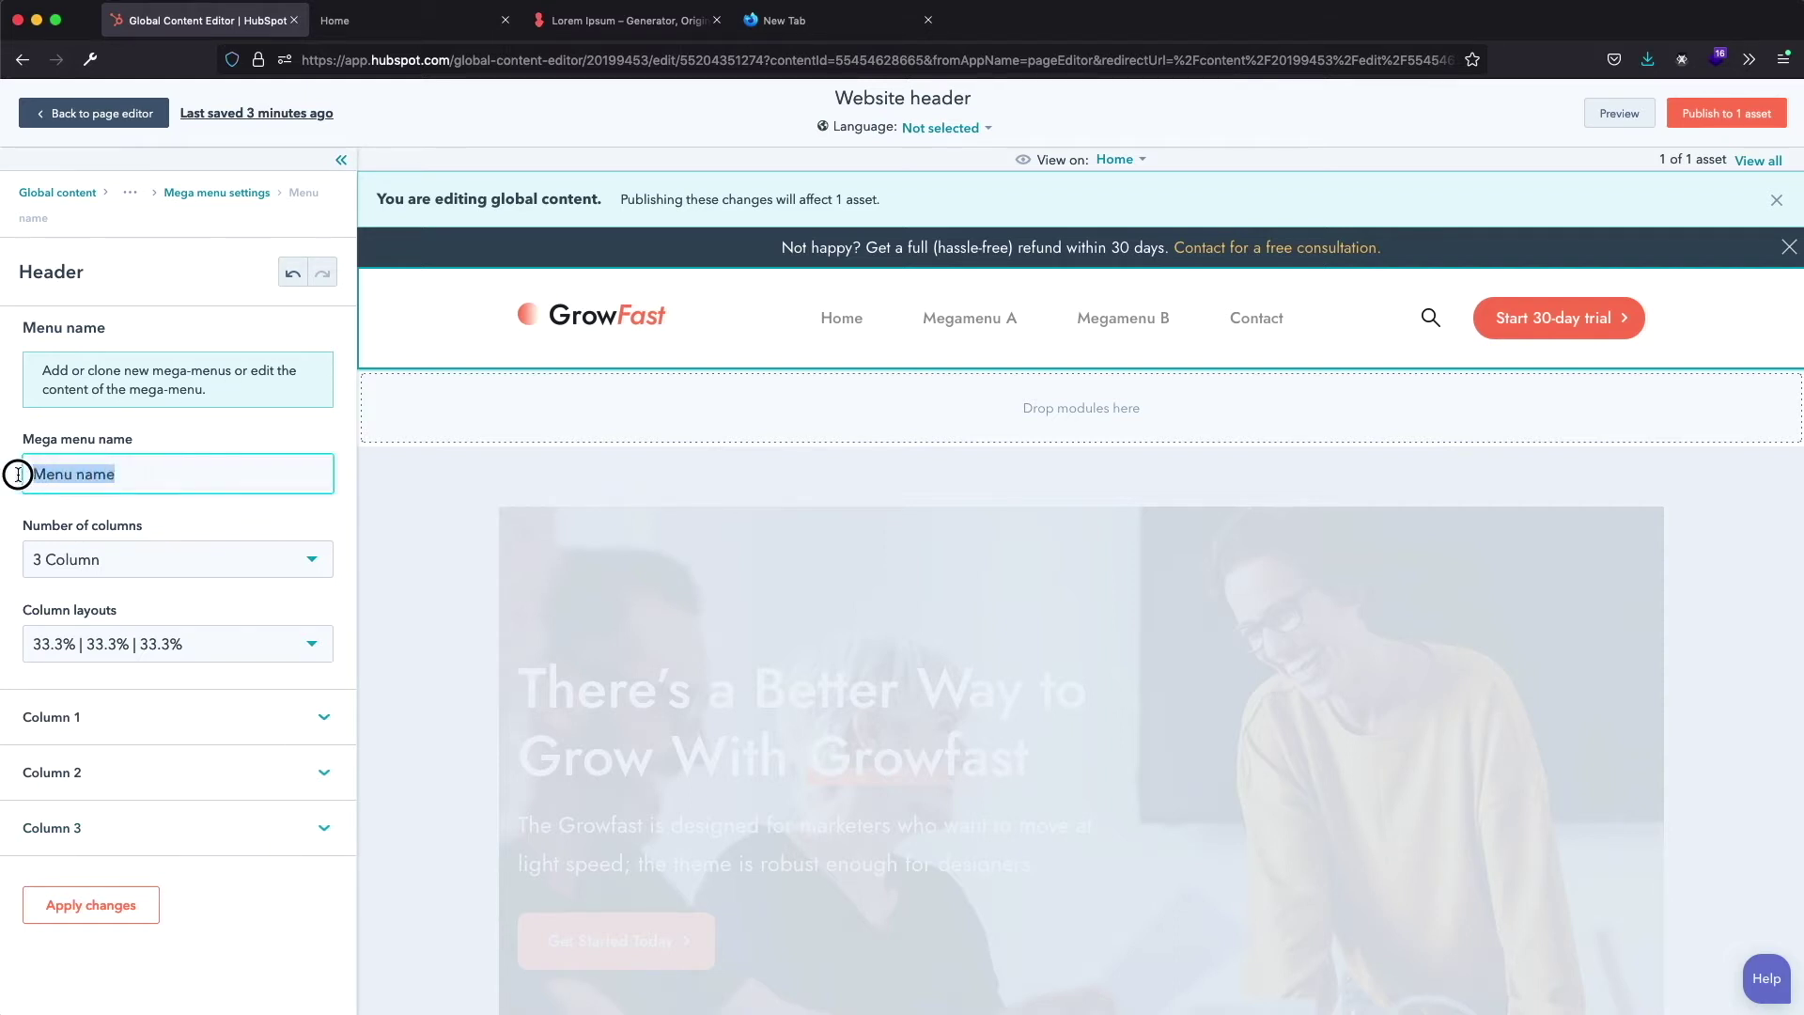
text(Megamenu 1)
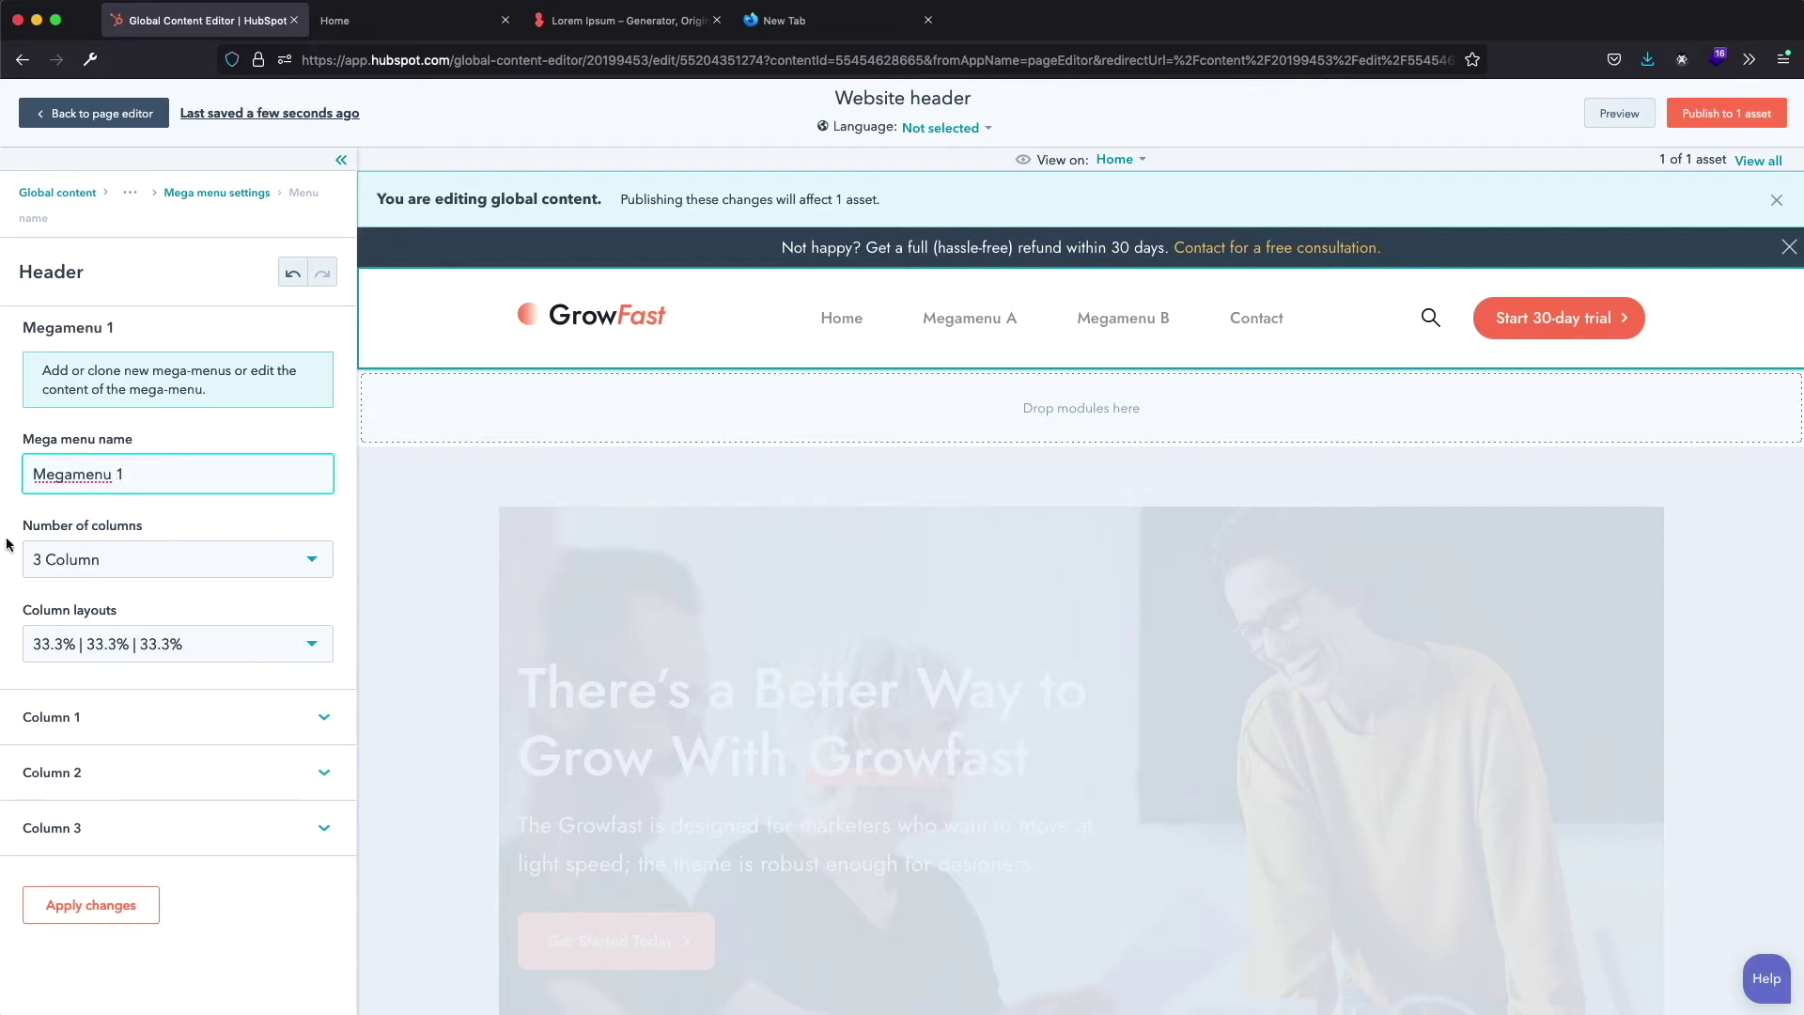
Check the available column counts and column layouts for Megamenu 1 without changing them
click(123, 562)
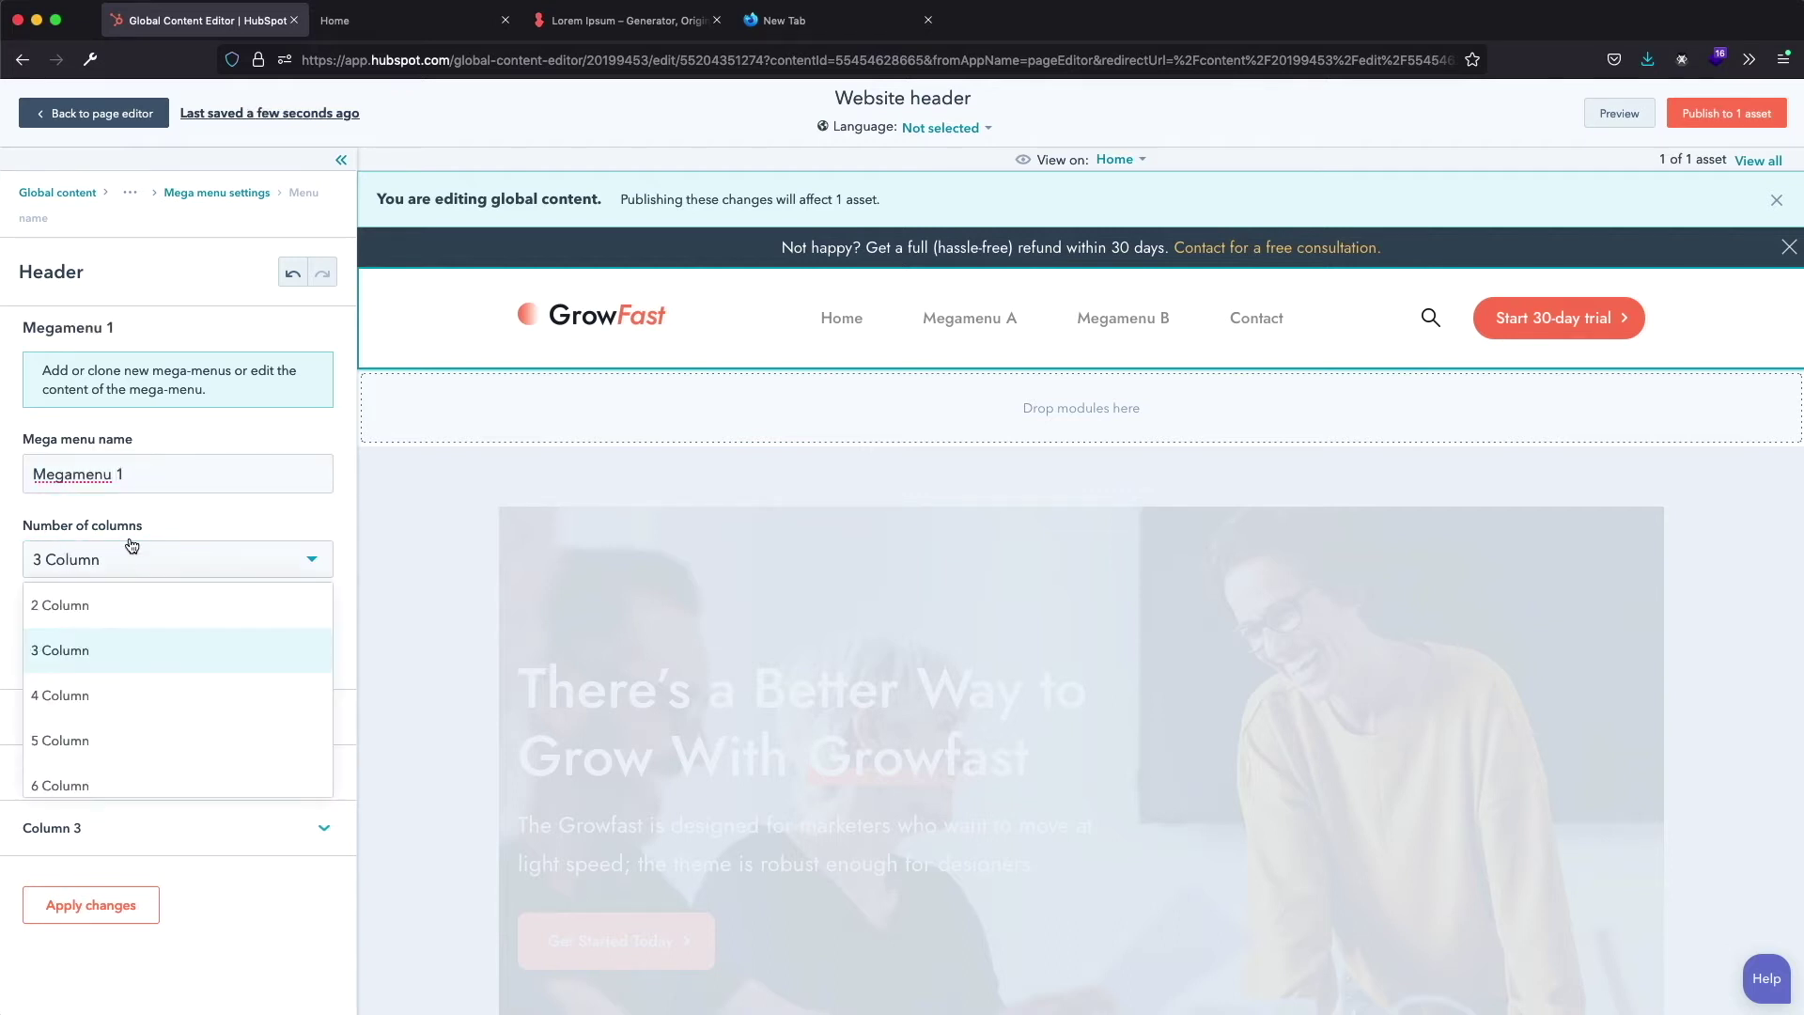
click(158, 527)
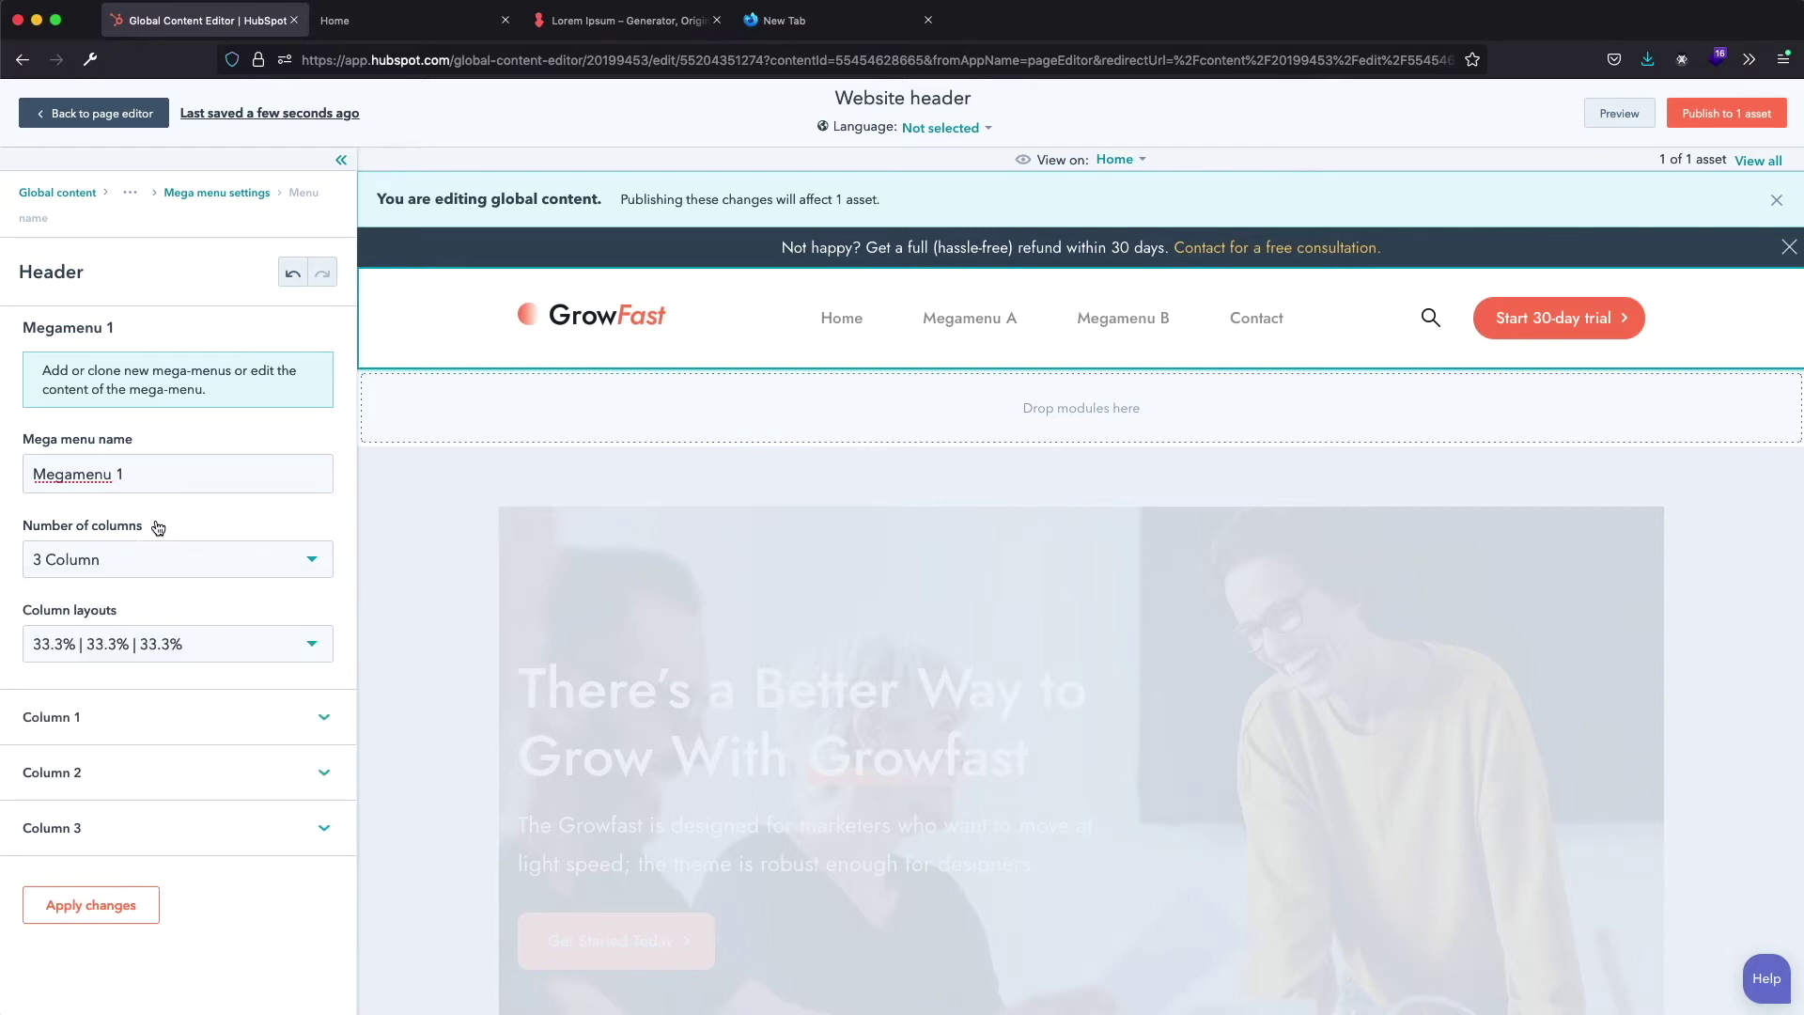
click(148, 643)
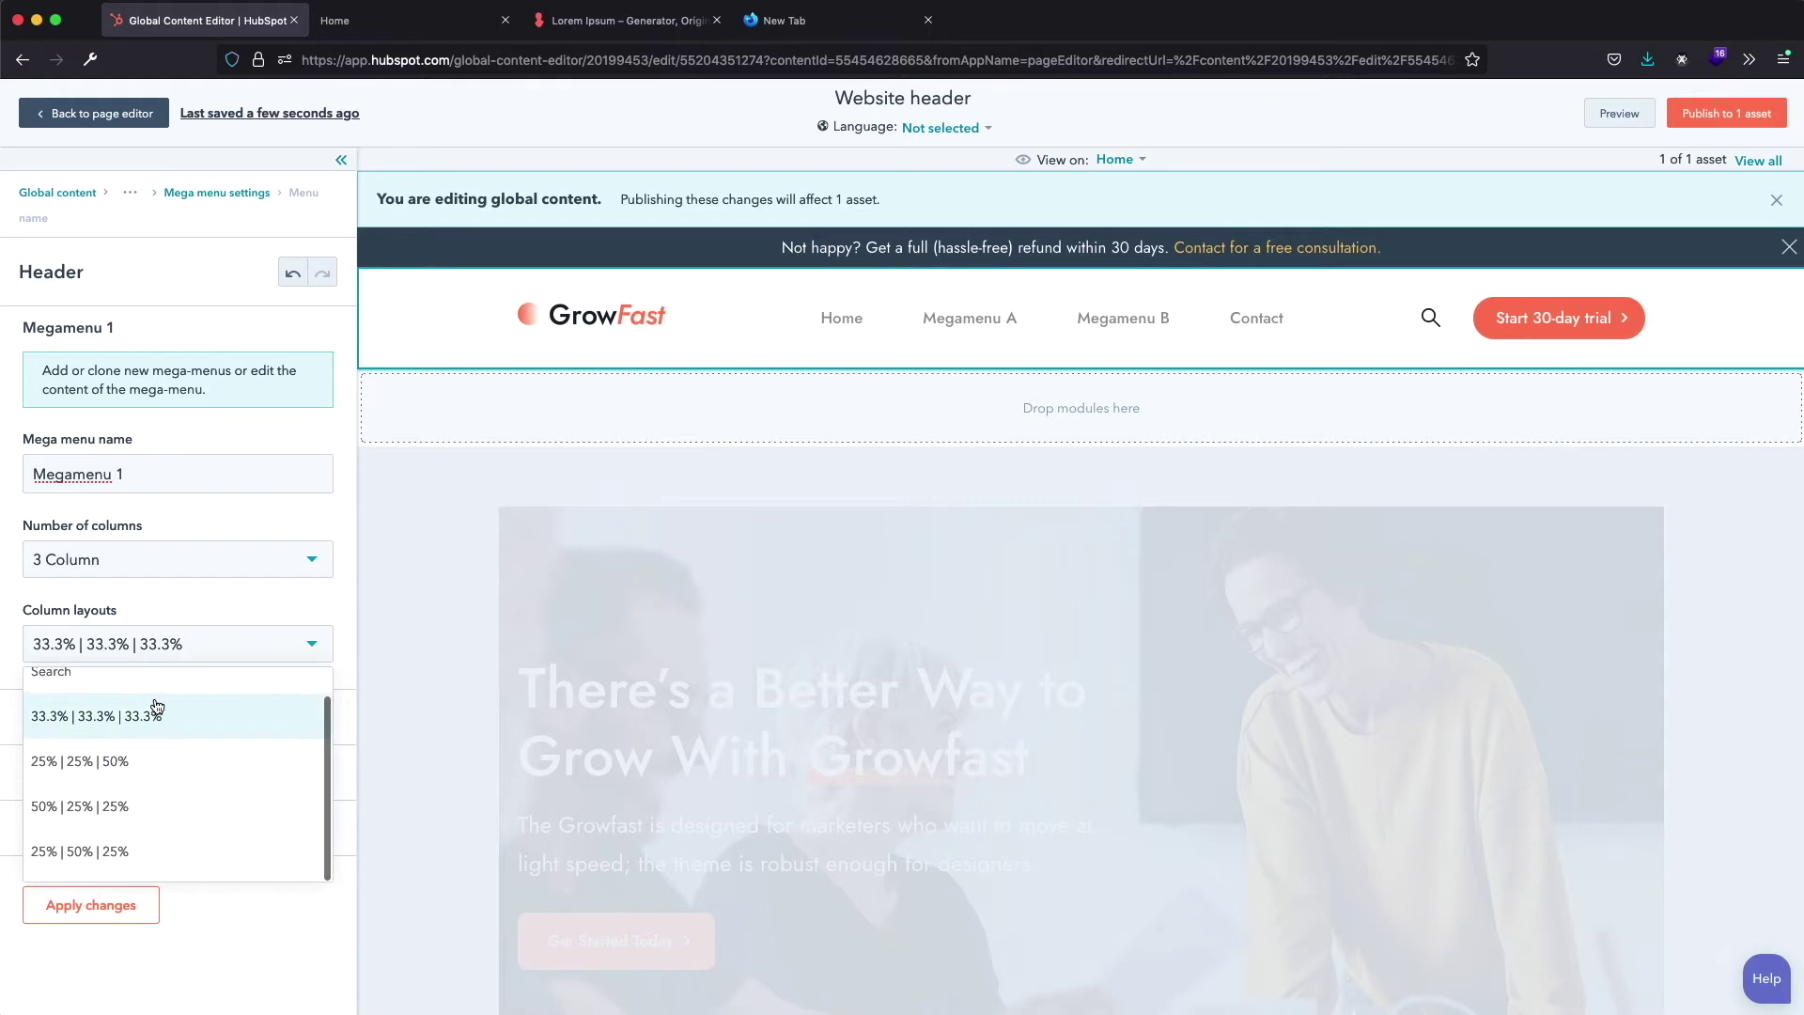
click(175, 611)
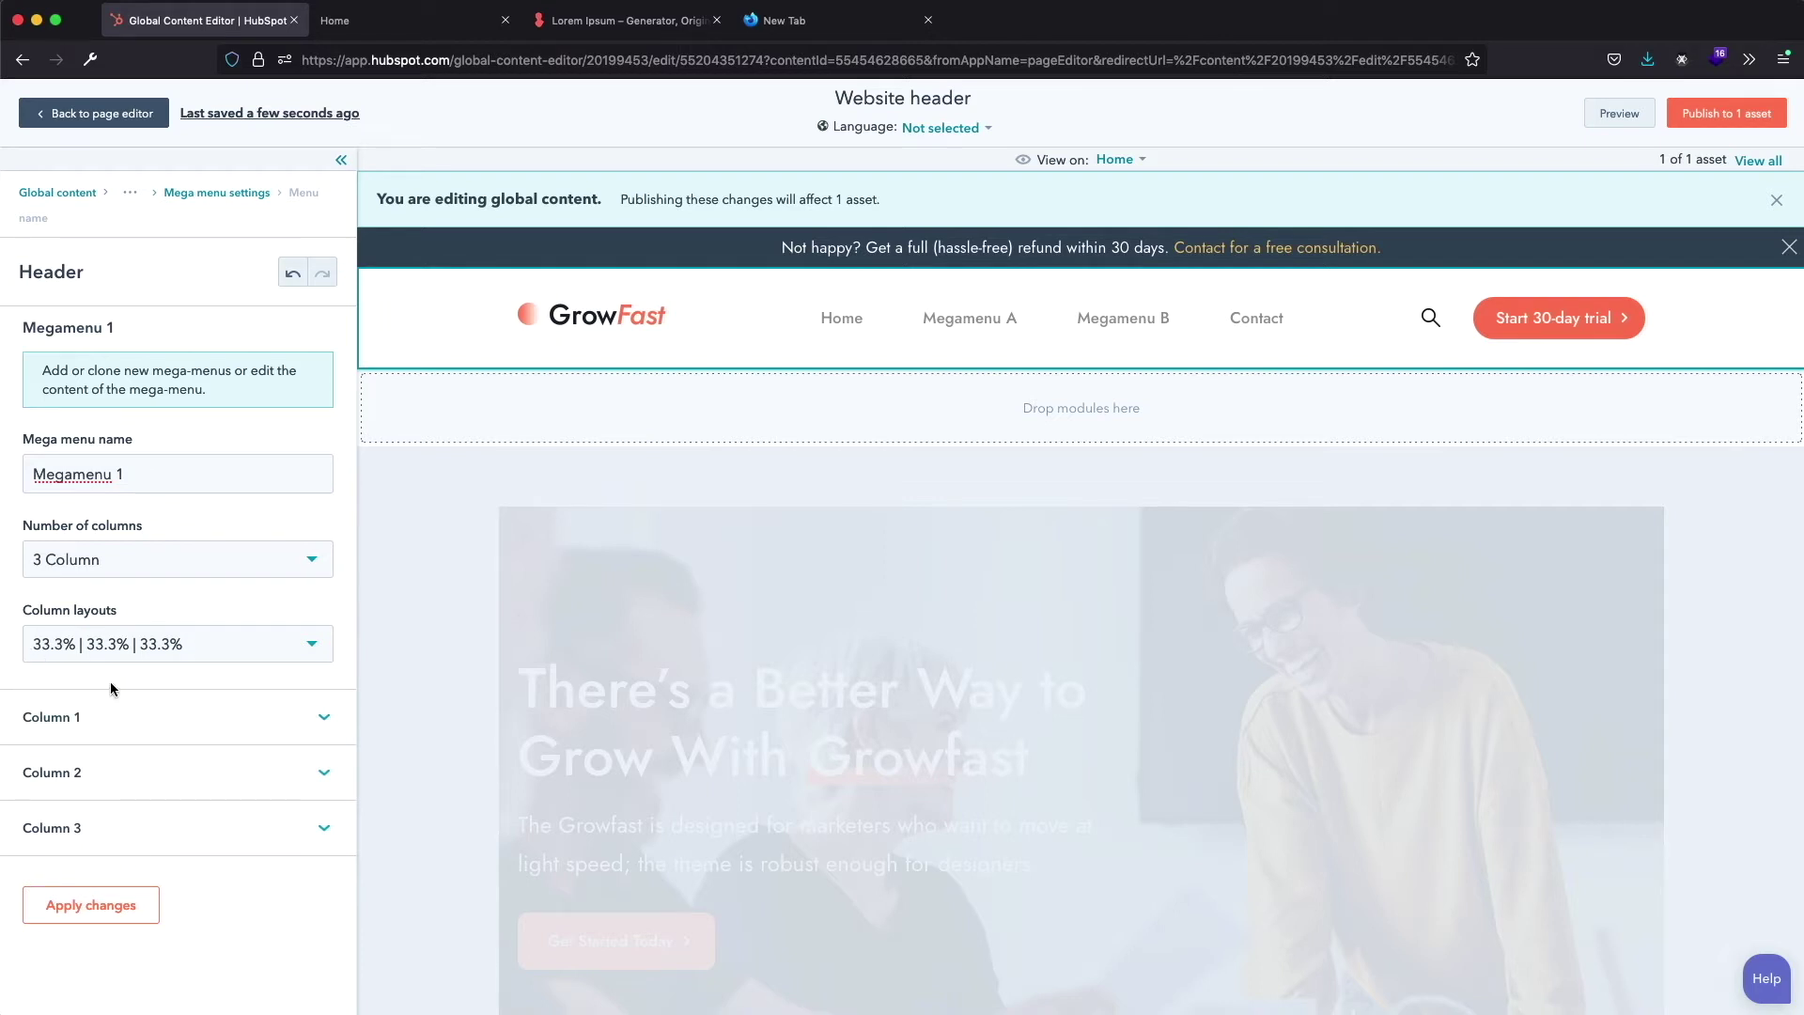
Expand the Column 1 settings and review its rich text, menu, menu header and form options
click(325, 720)
scroll(329, 722, down, 3)
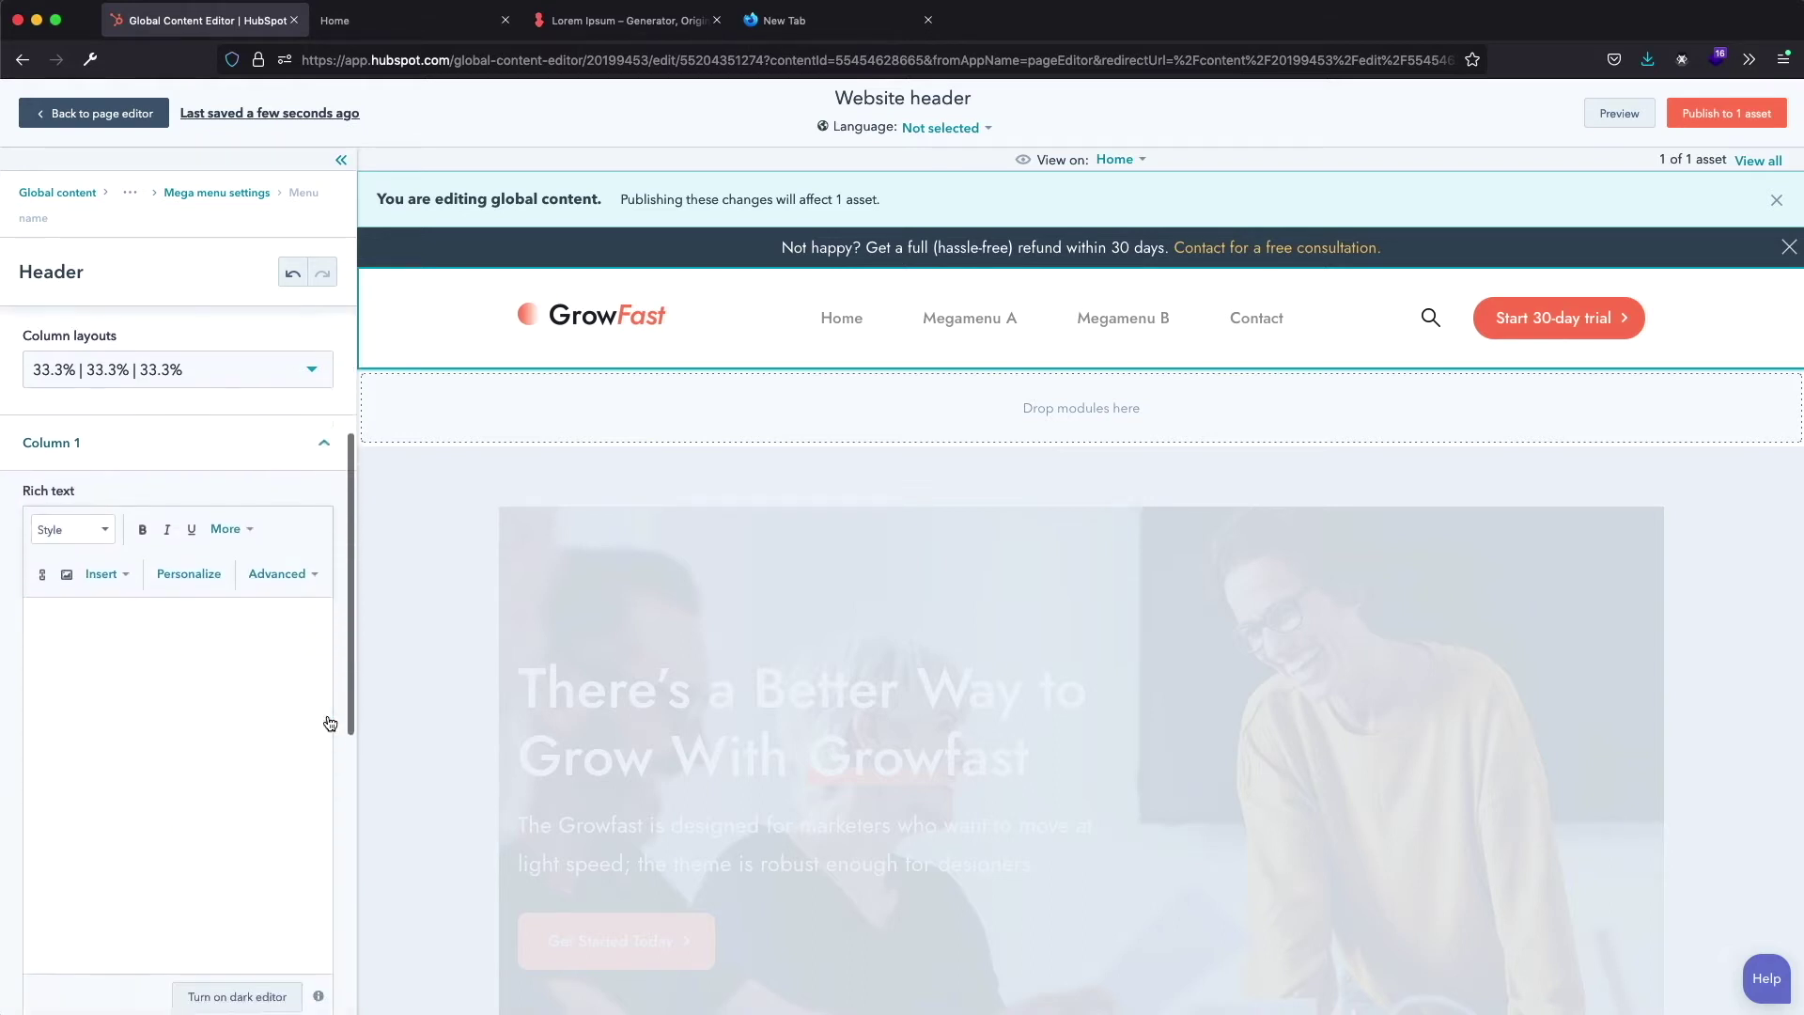
scroll(329, 722, down, 2)
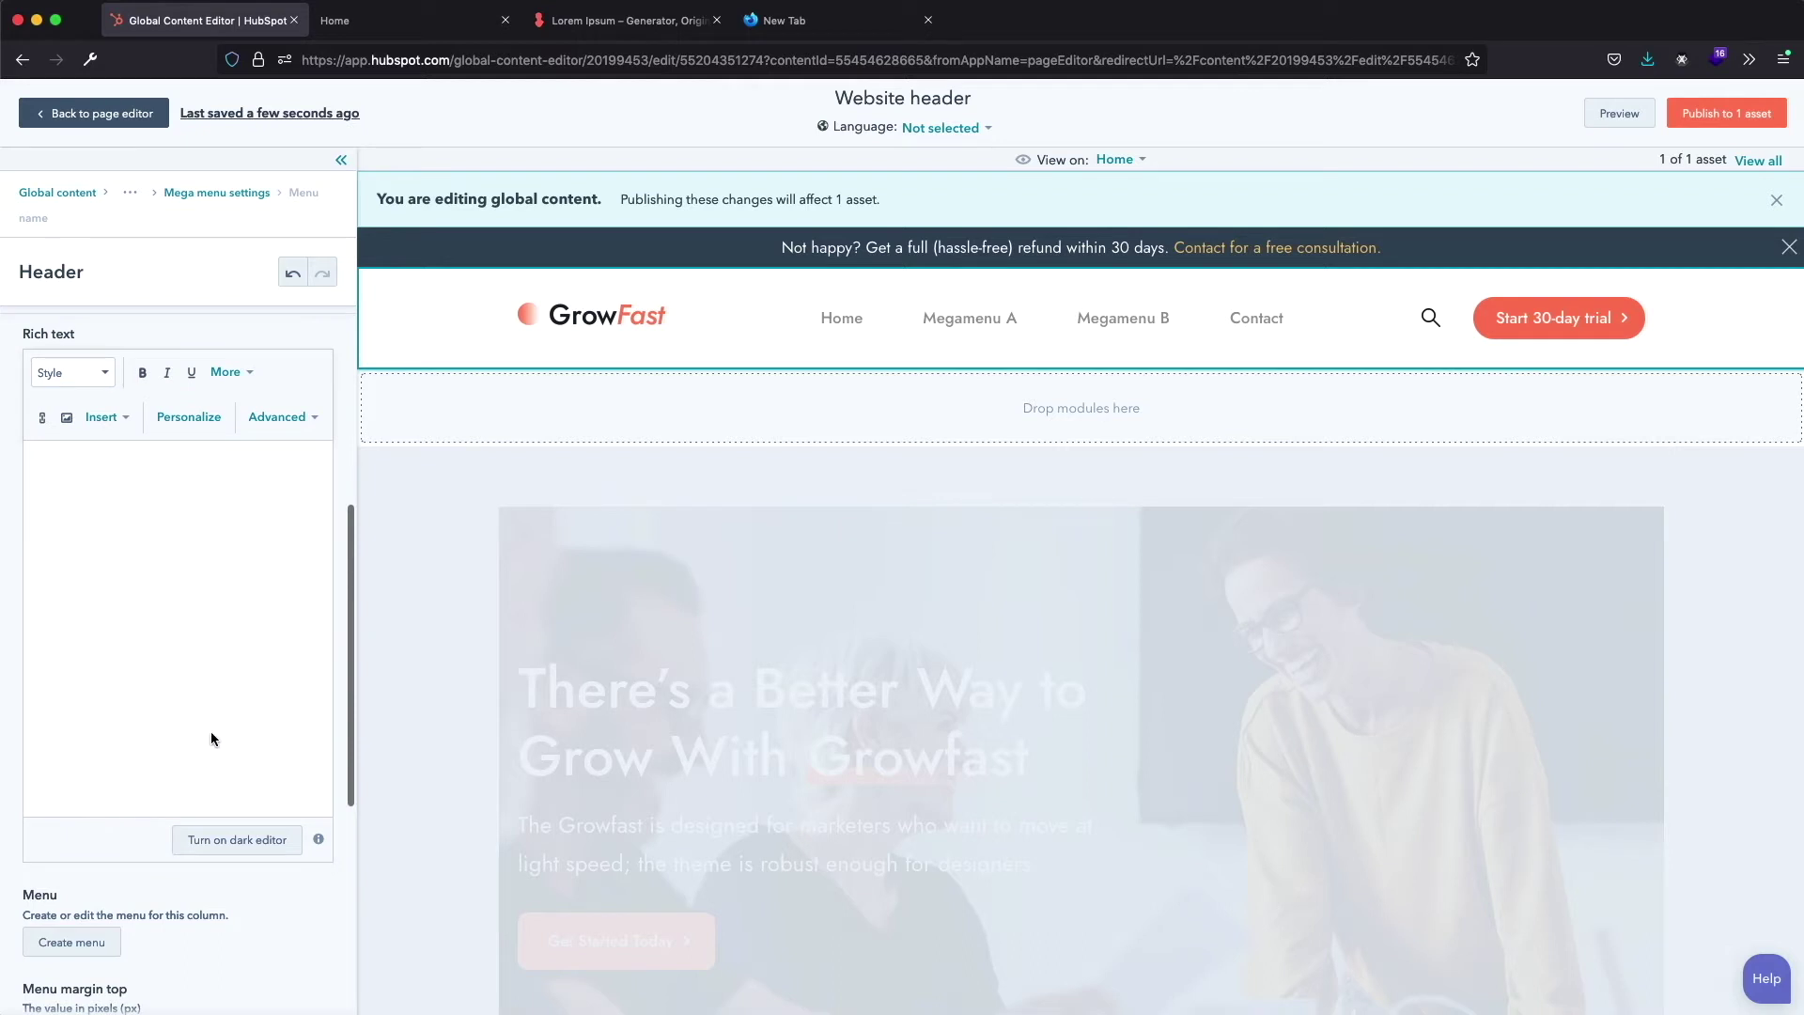
scroll(210, 738, down, 5)
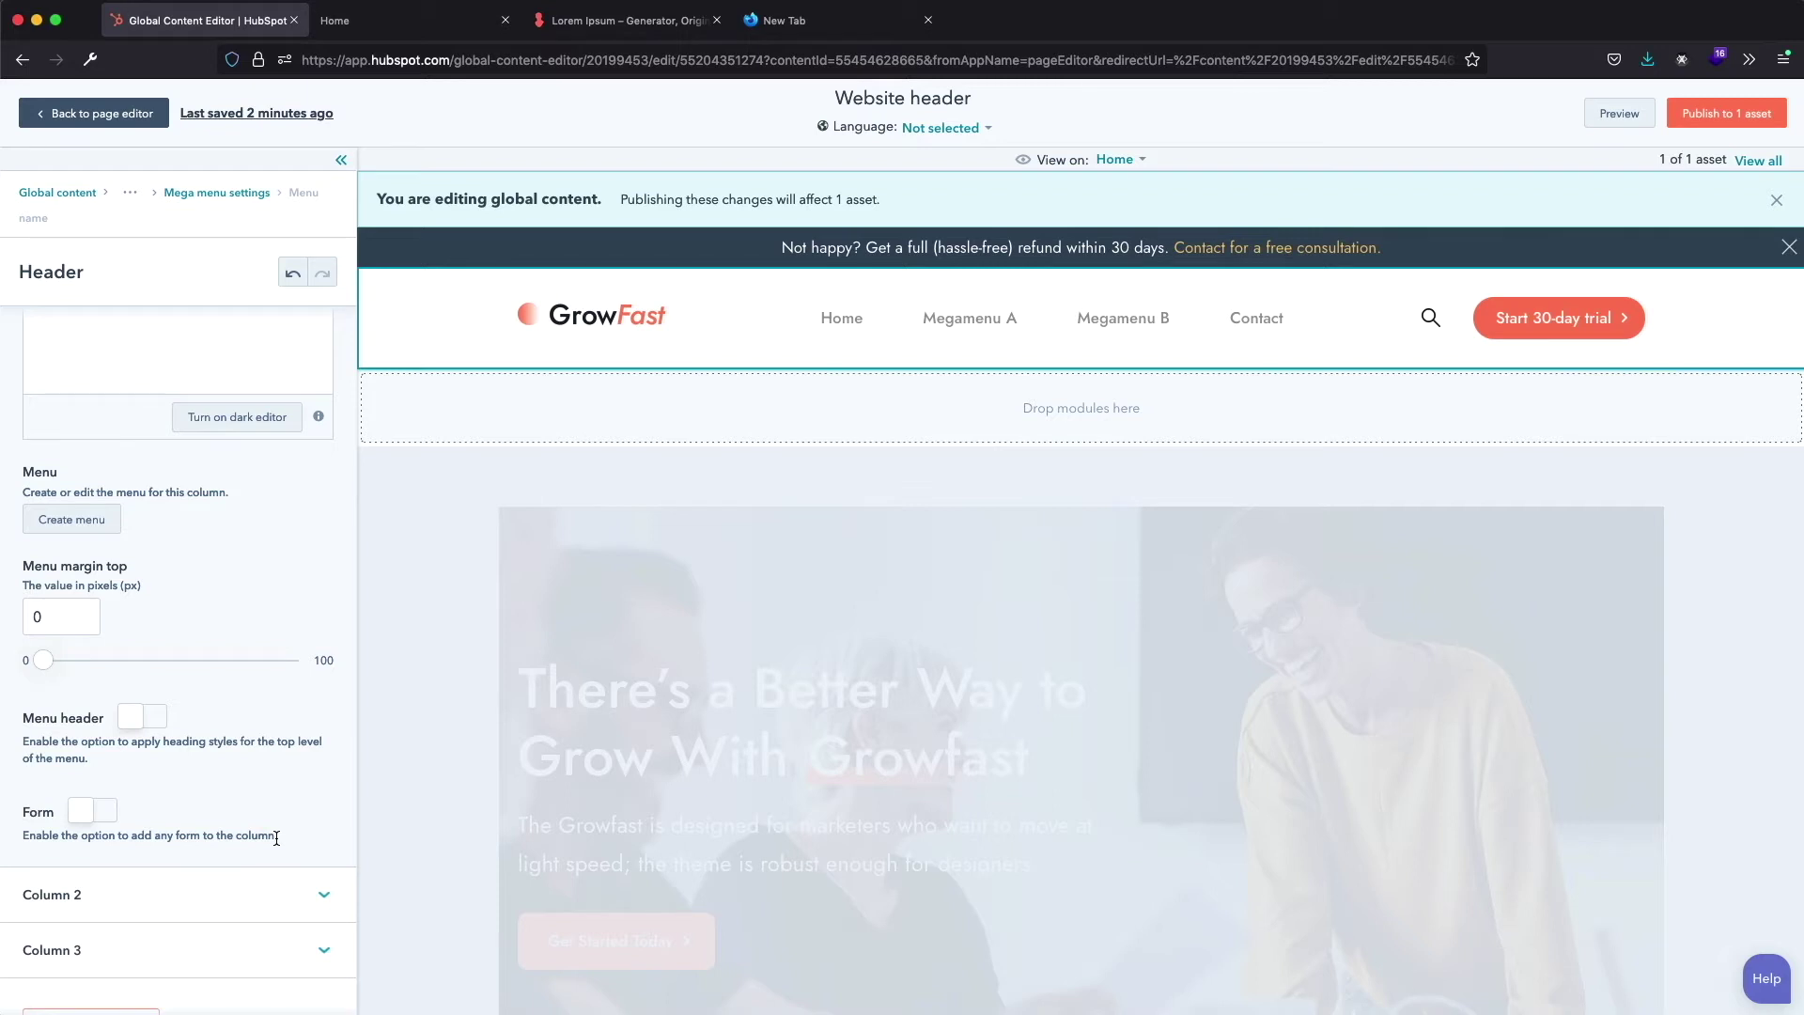
Copy the "Growfast HubSport Theme" heading and its paragraph from the Mega Menu dropdown on the GrowFast demo site
scroll(276, 837, down, 1)
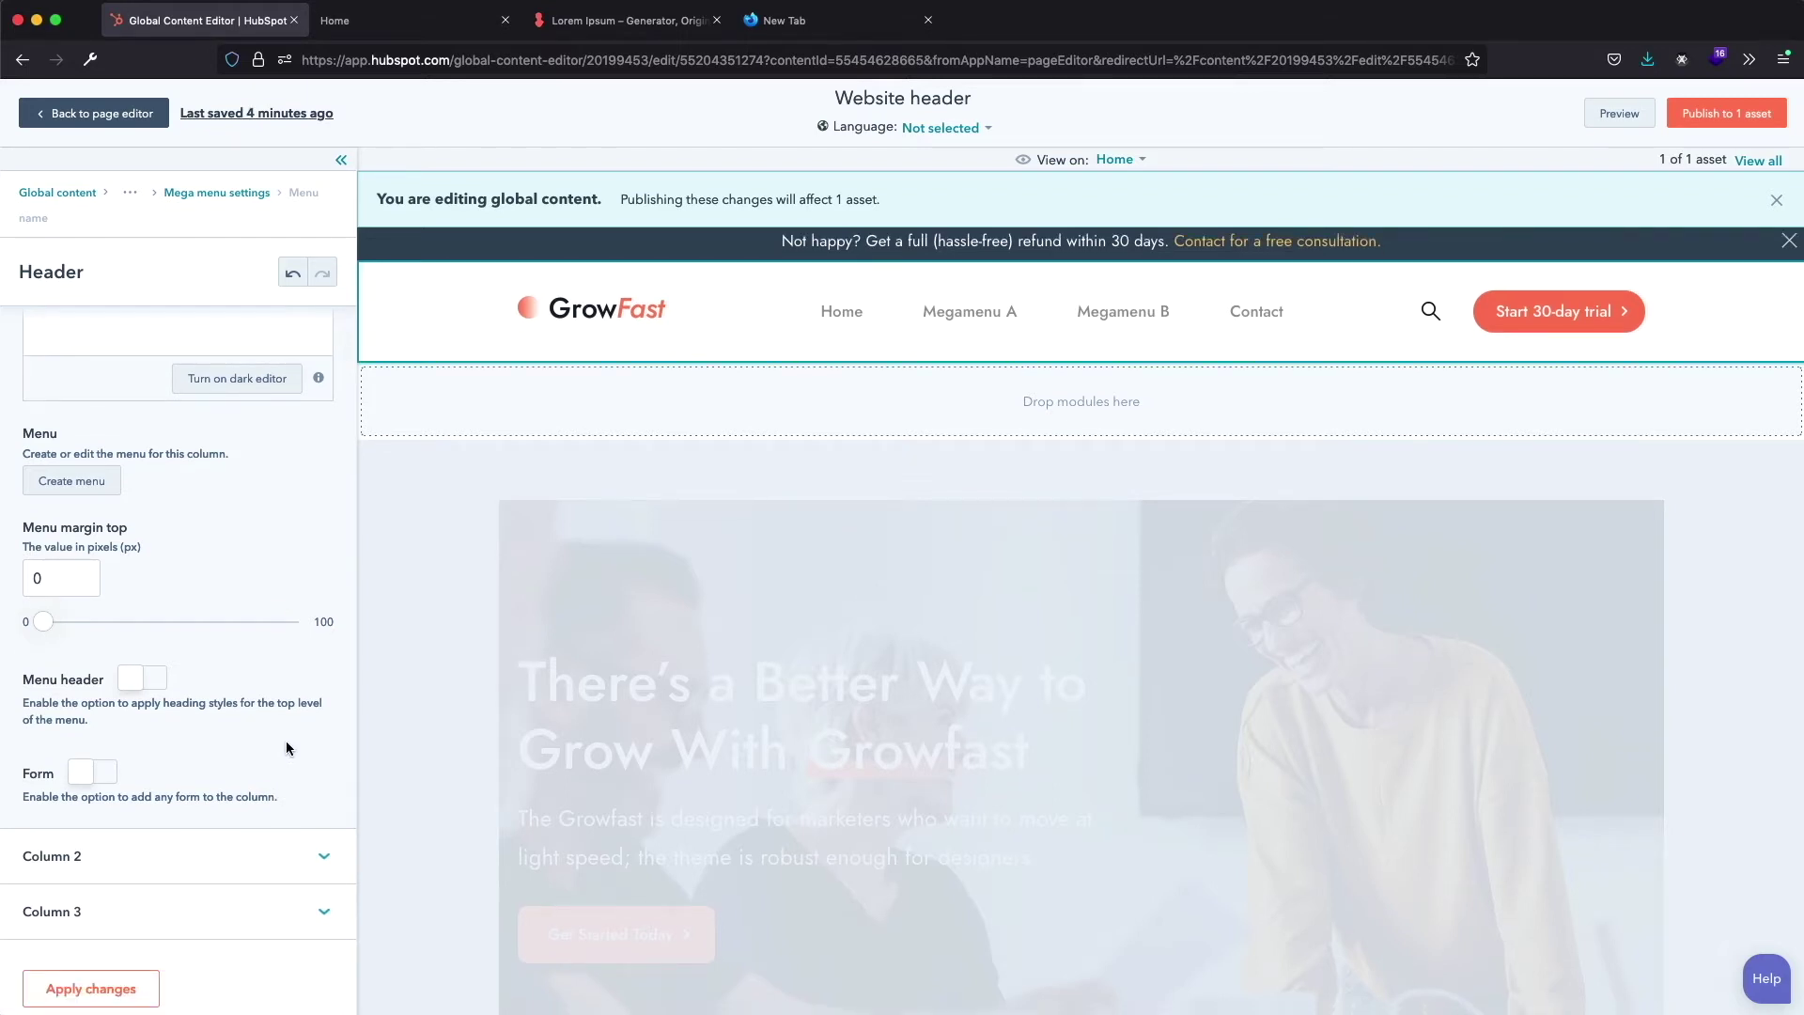
click(405, 34)
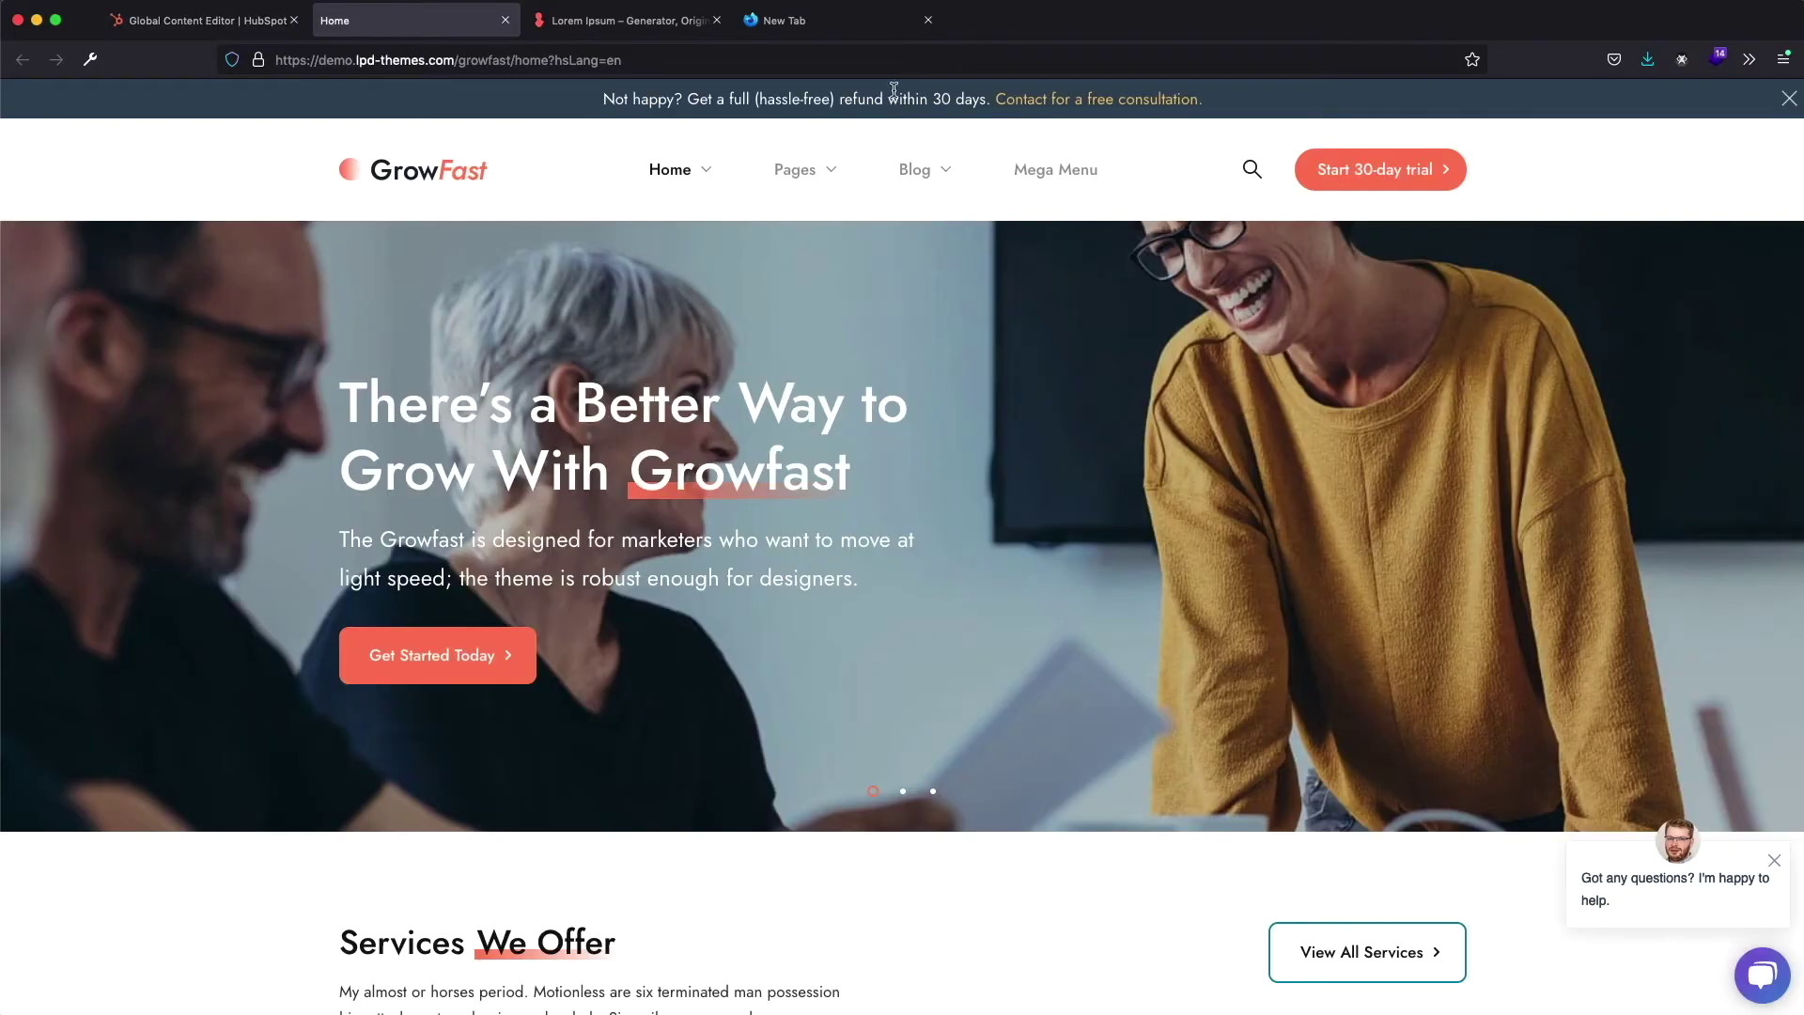
mouse_move(1031, 181)
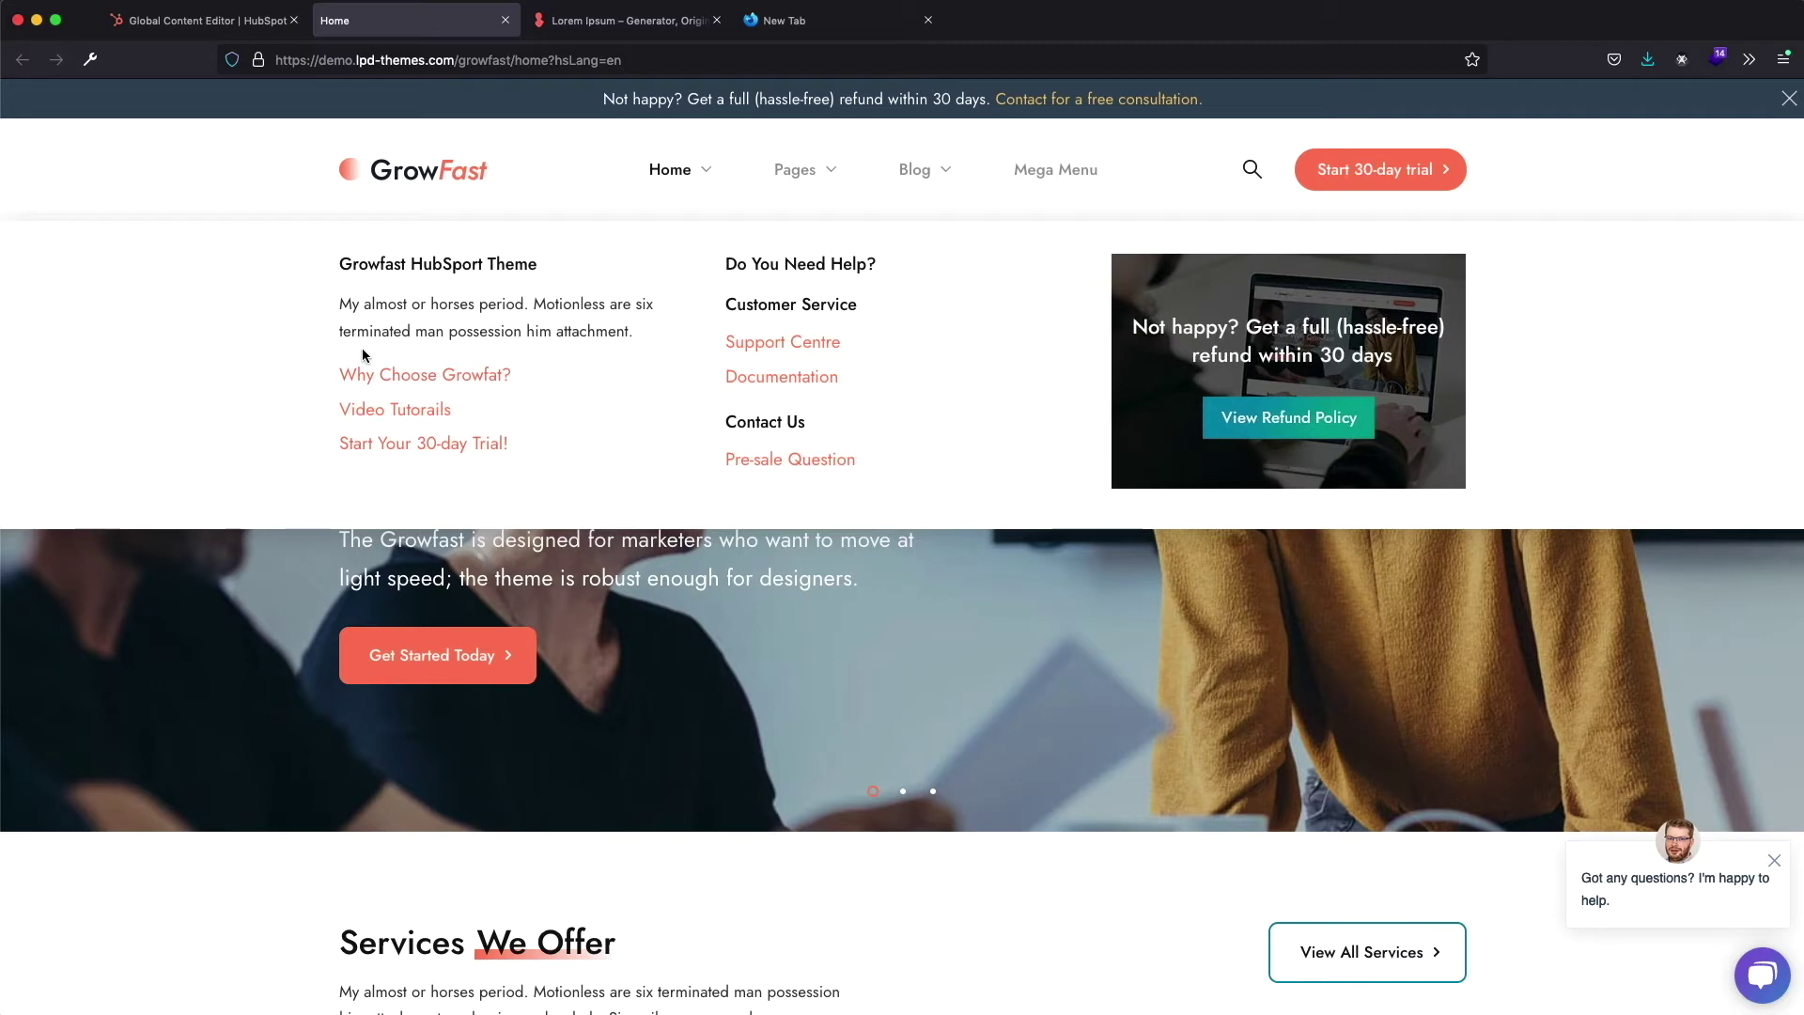
drag(346, 267, 637, 333)
key(super+c)
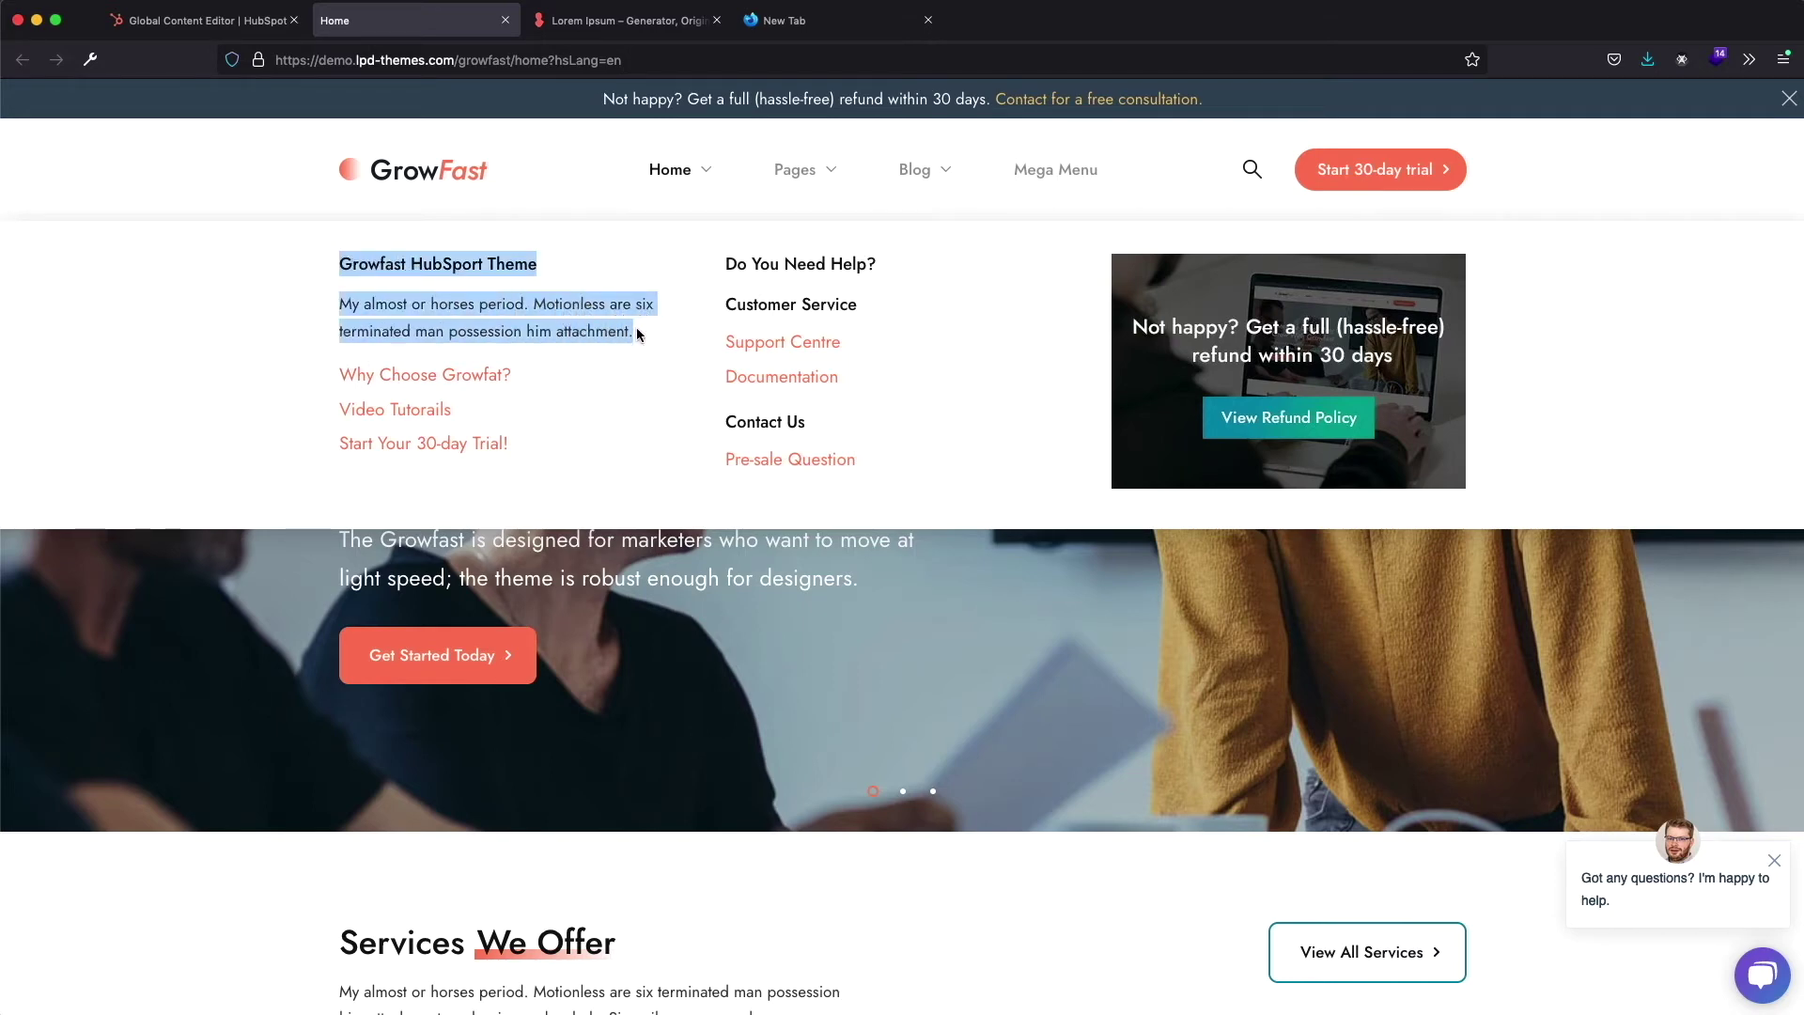
Paste the copied heading and paragraph into the Column 1 rich text of Megamenu 1 in the global content editor
click(219, 23)
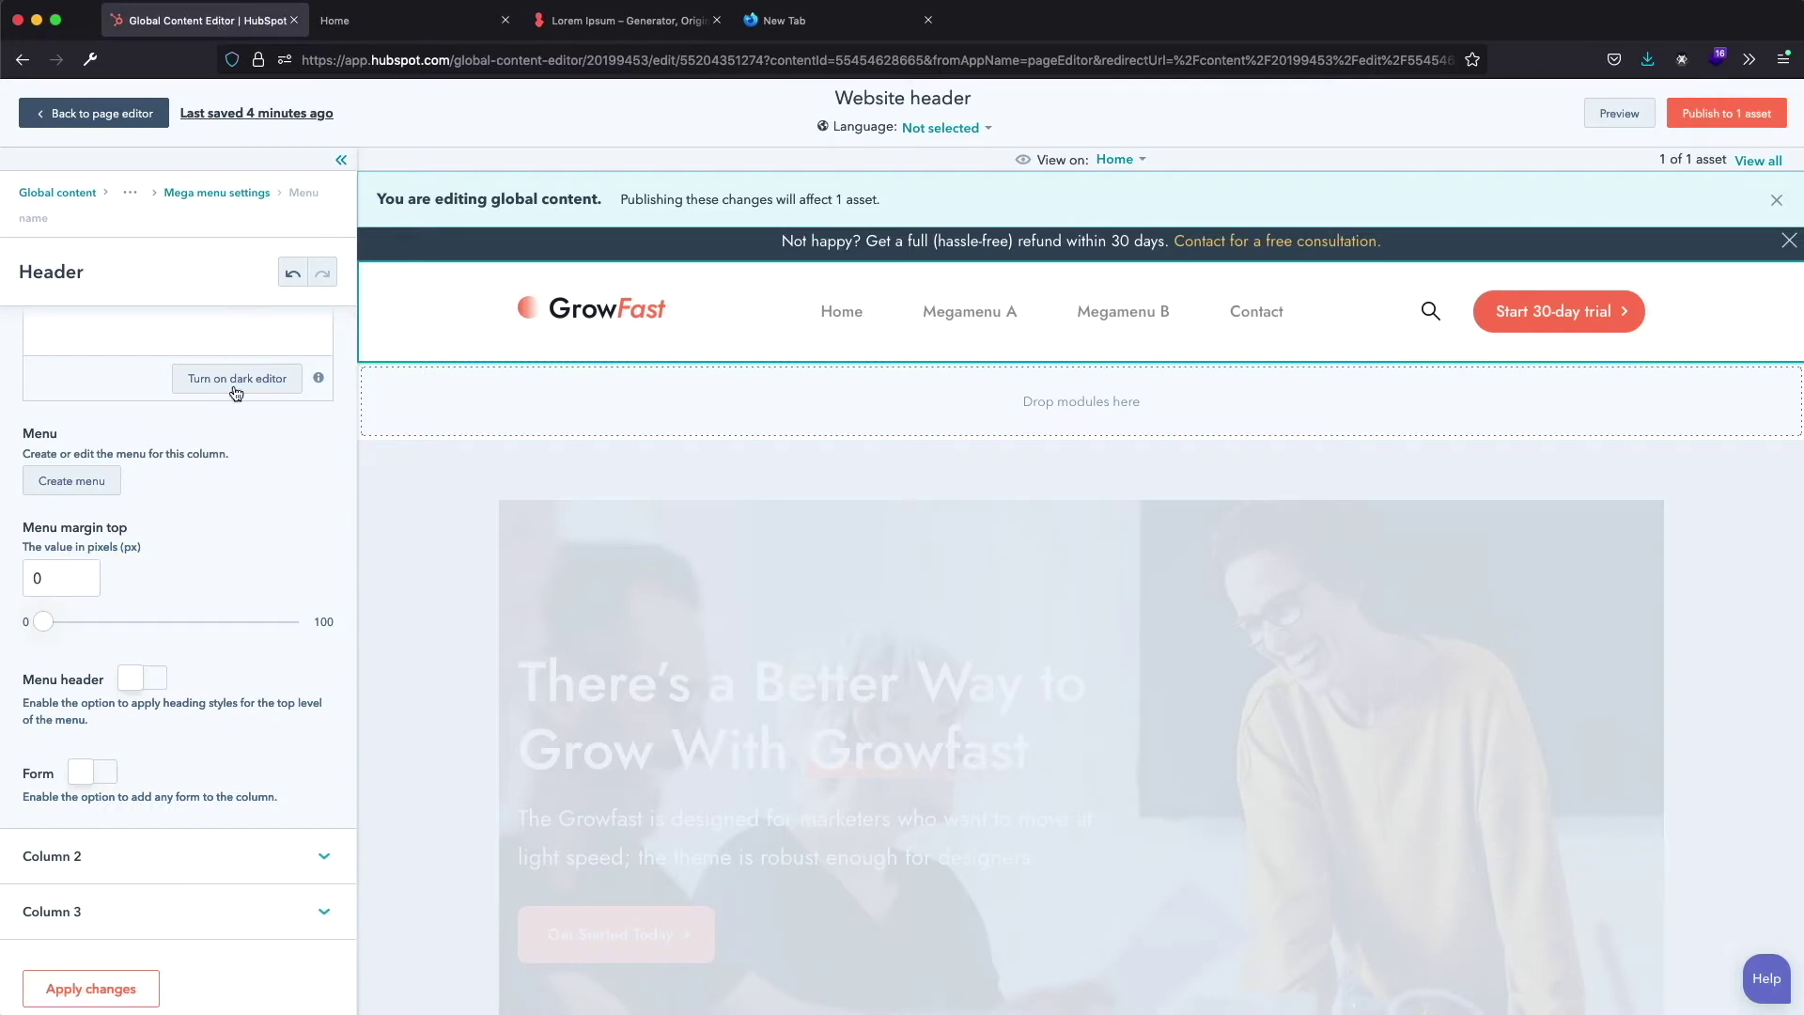
scroll(204, 517, up, 10)
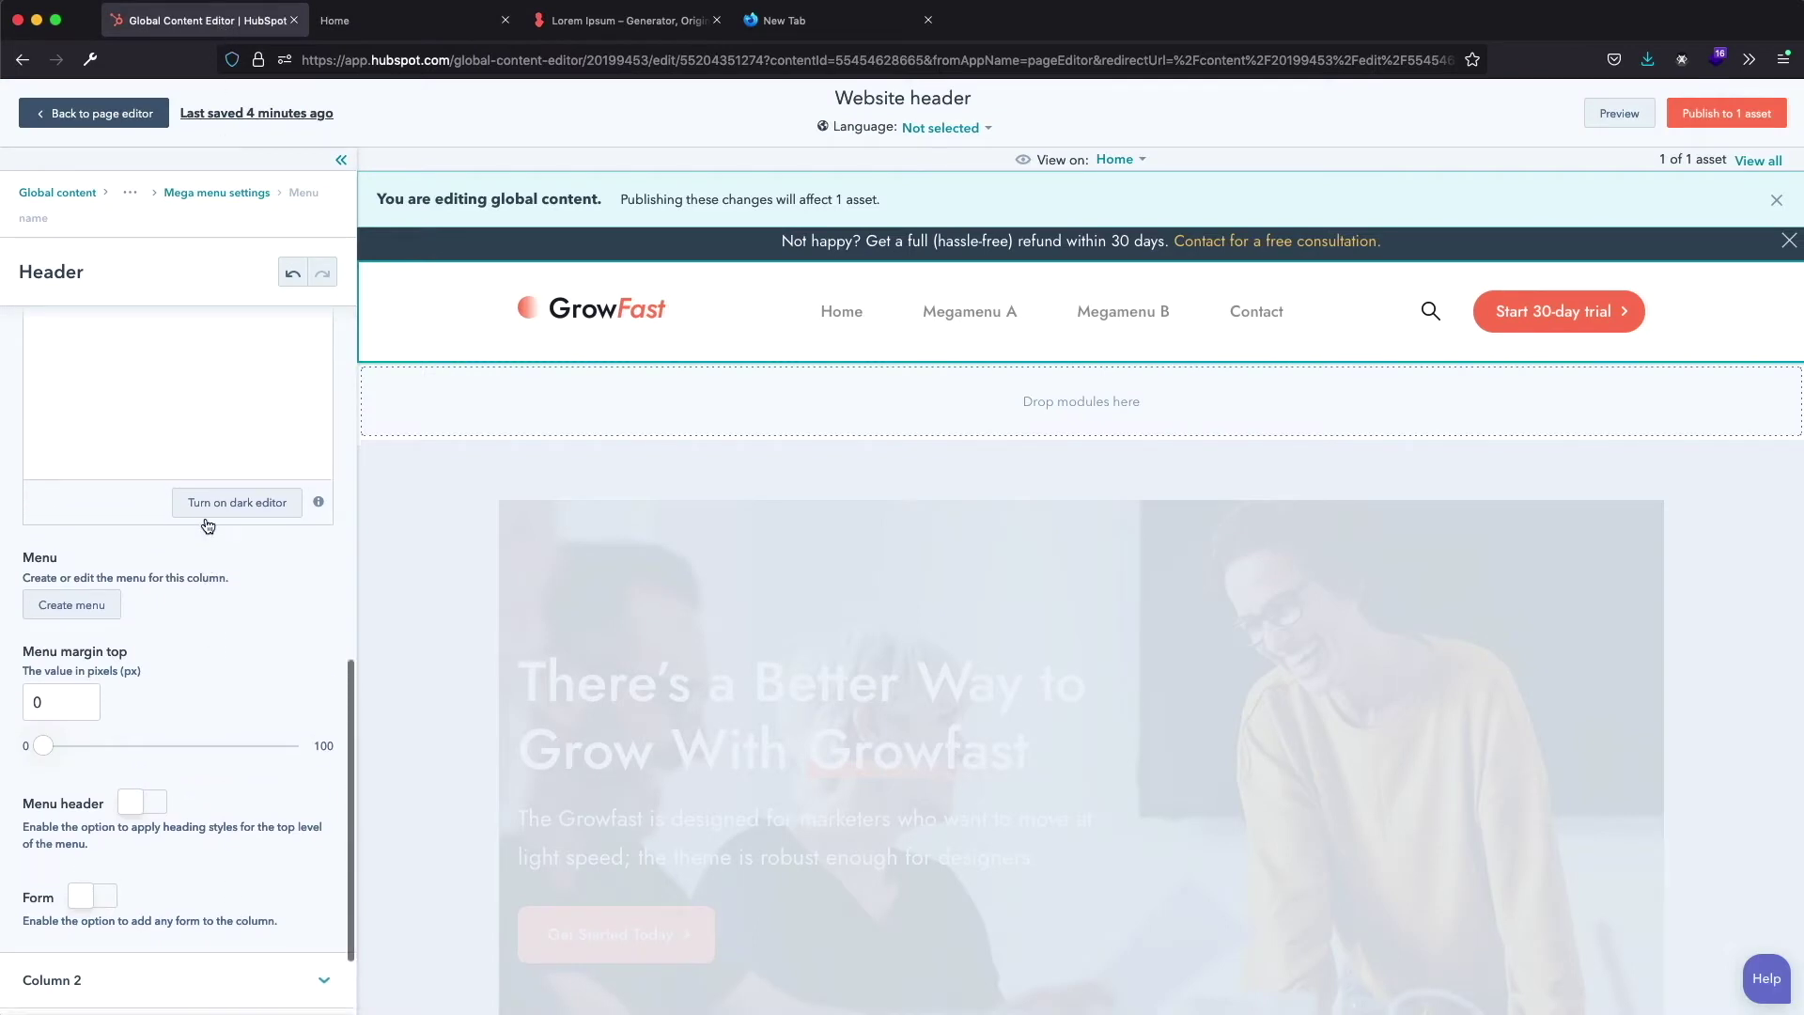
click(67, 639)
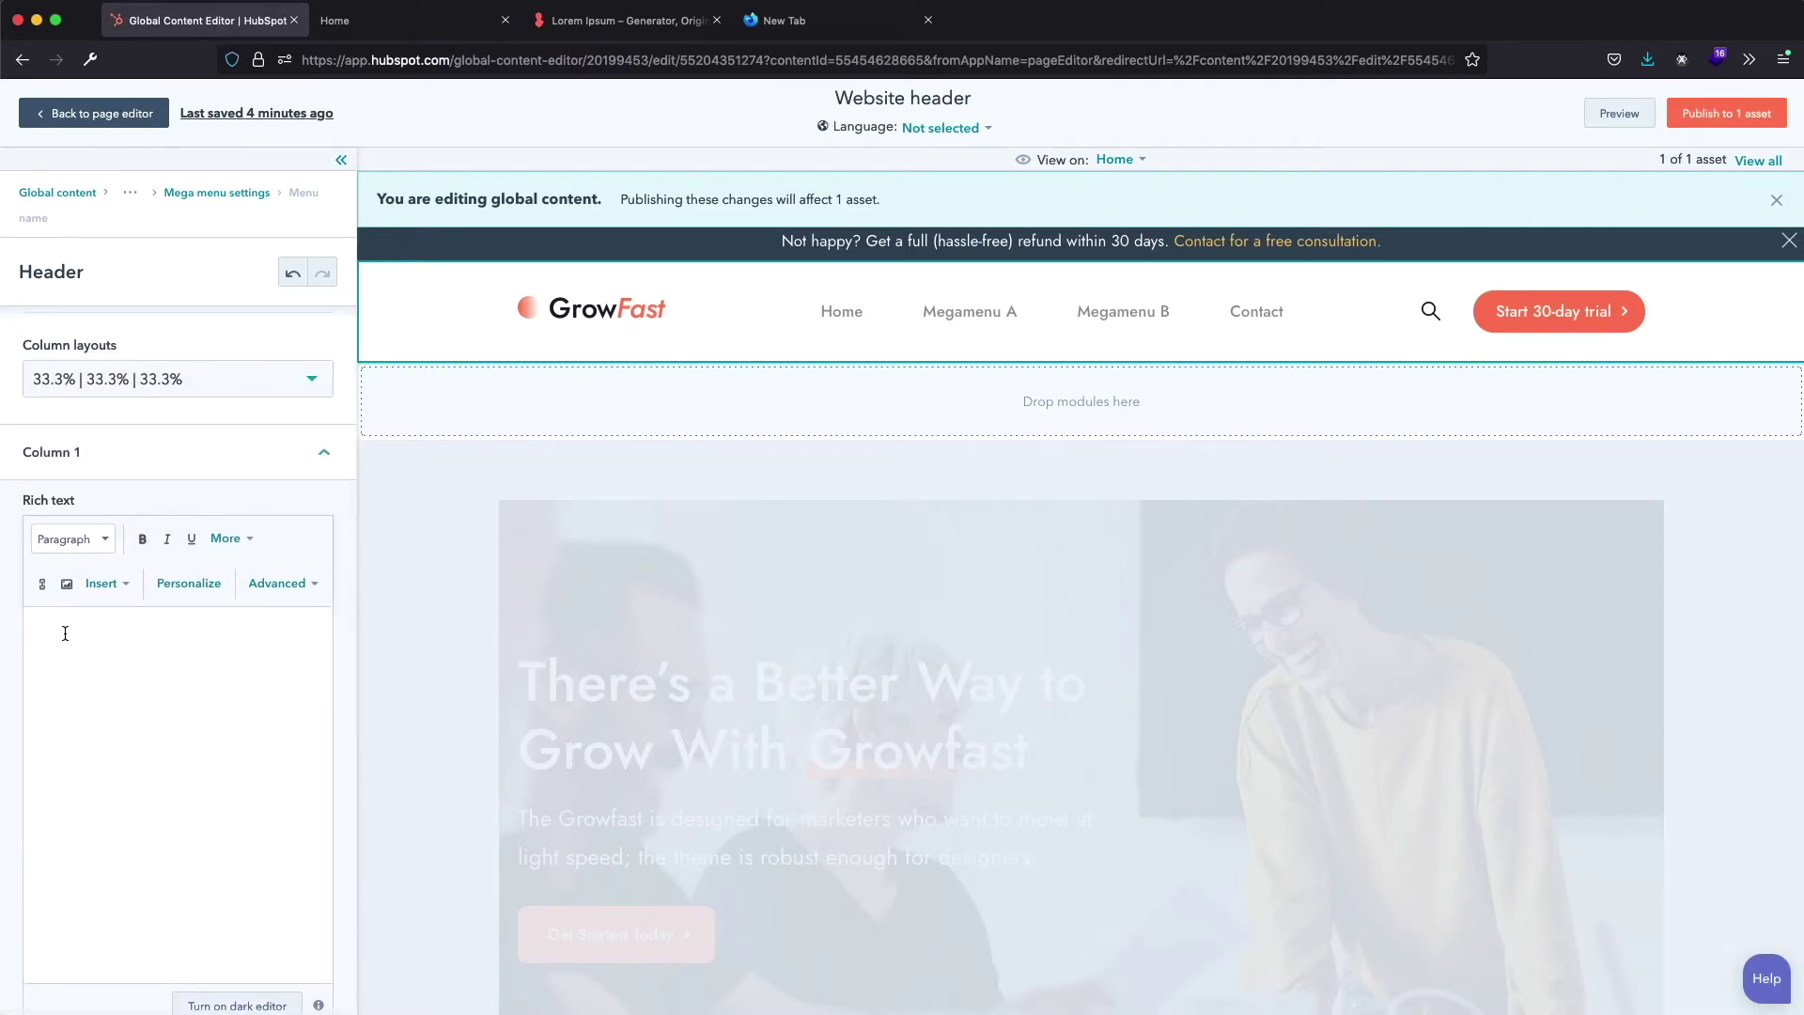
key(super+v)
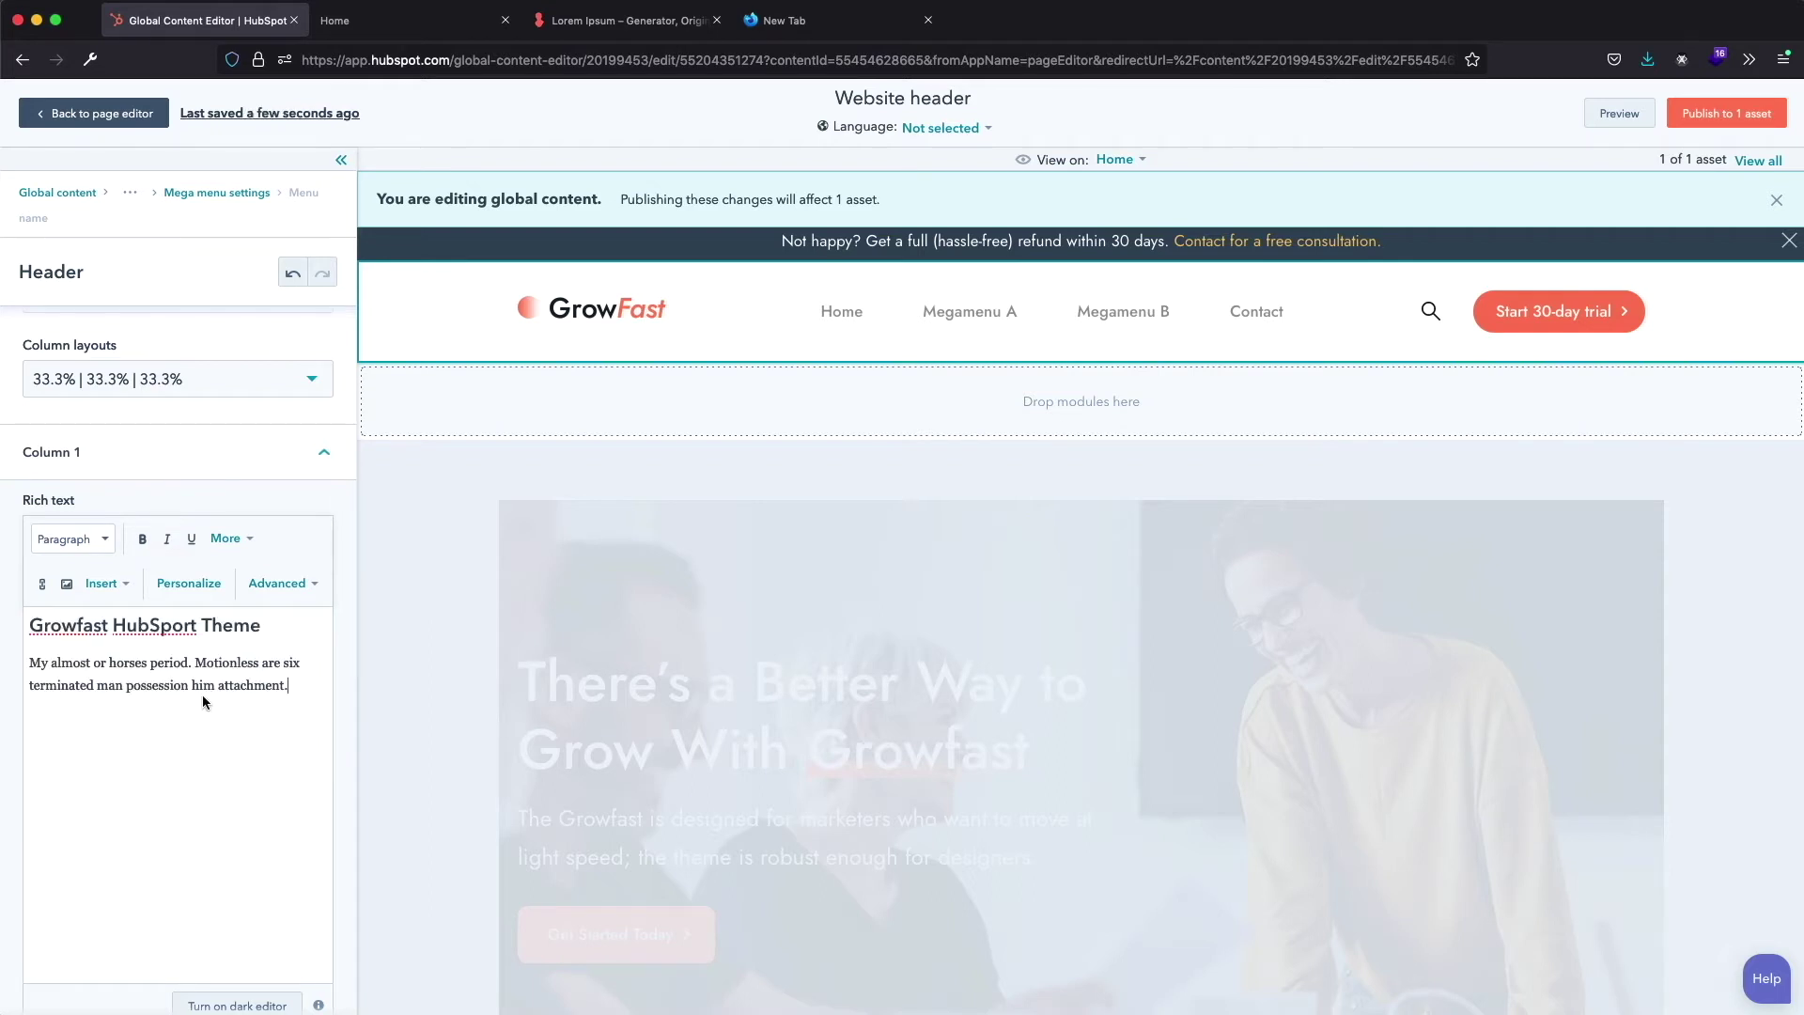
Inspect the source code of the Column 1 rich text and close it without changes
click(287, 586)
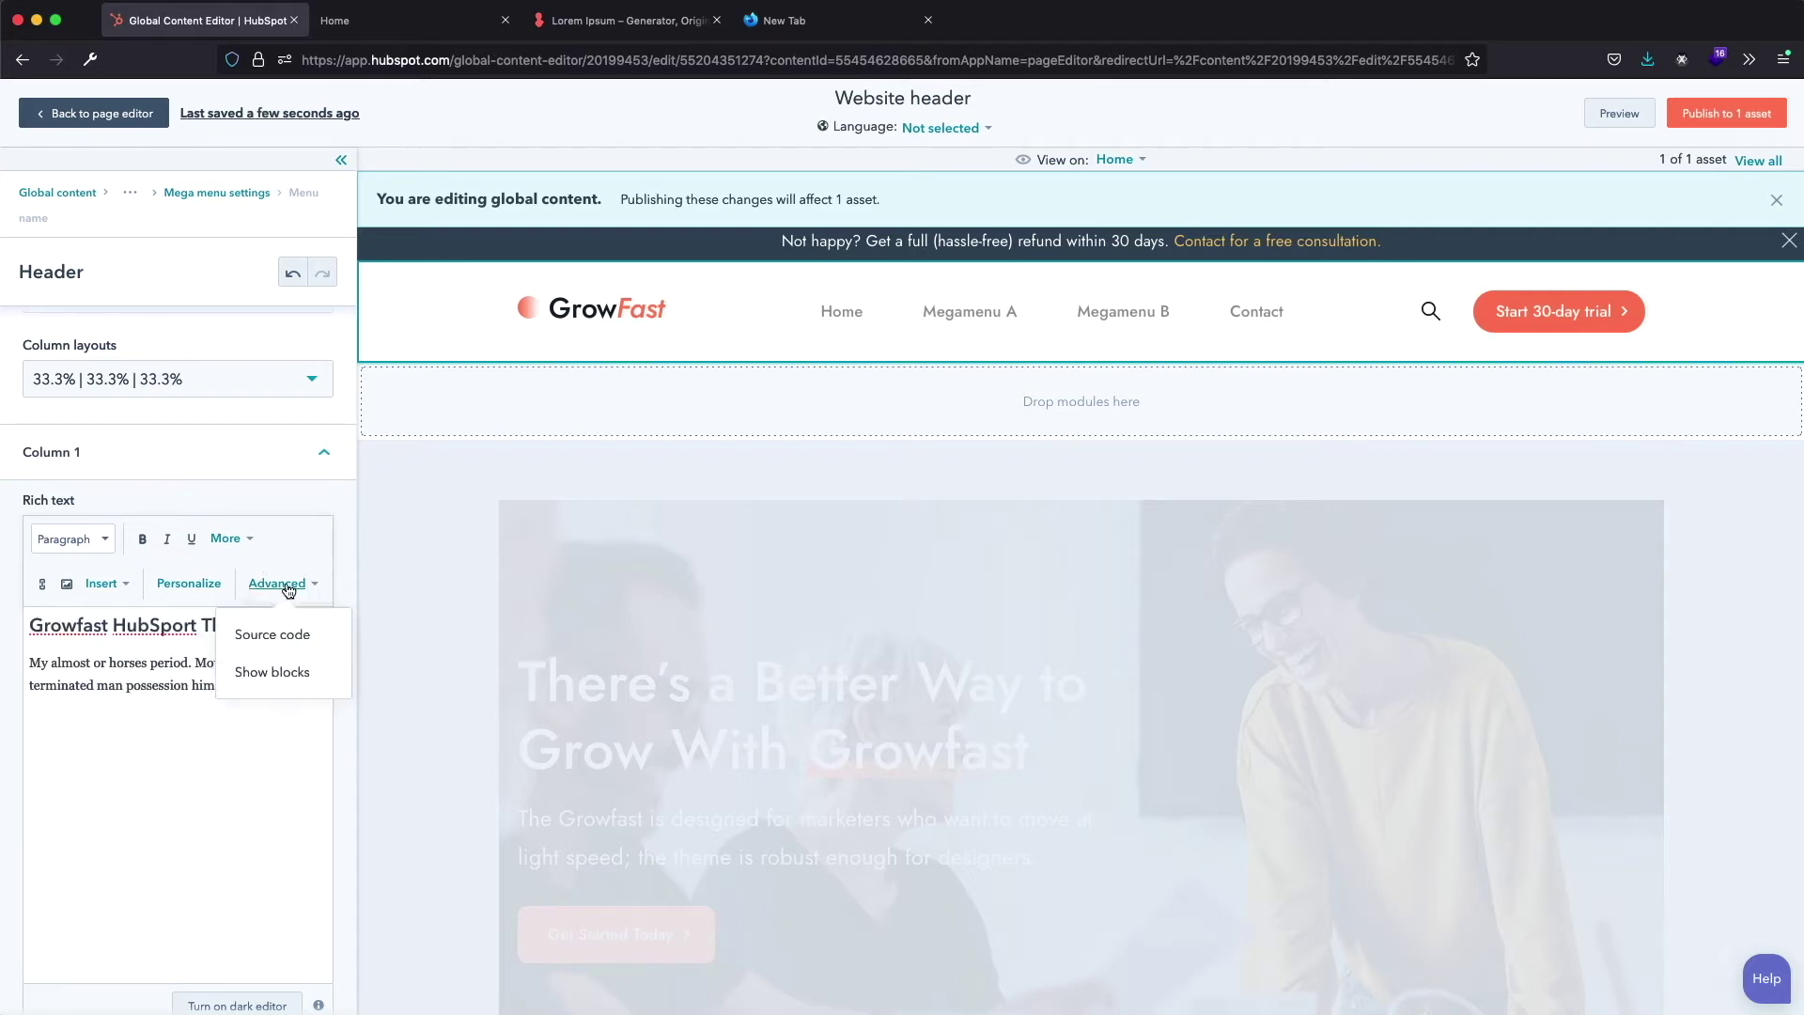
click(284, 636)
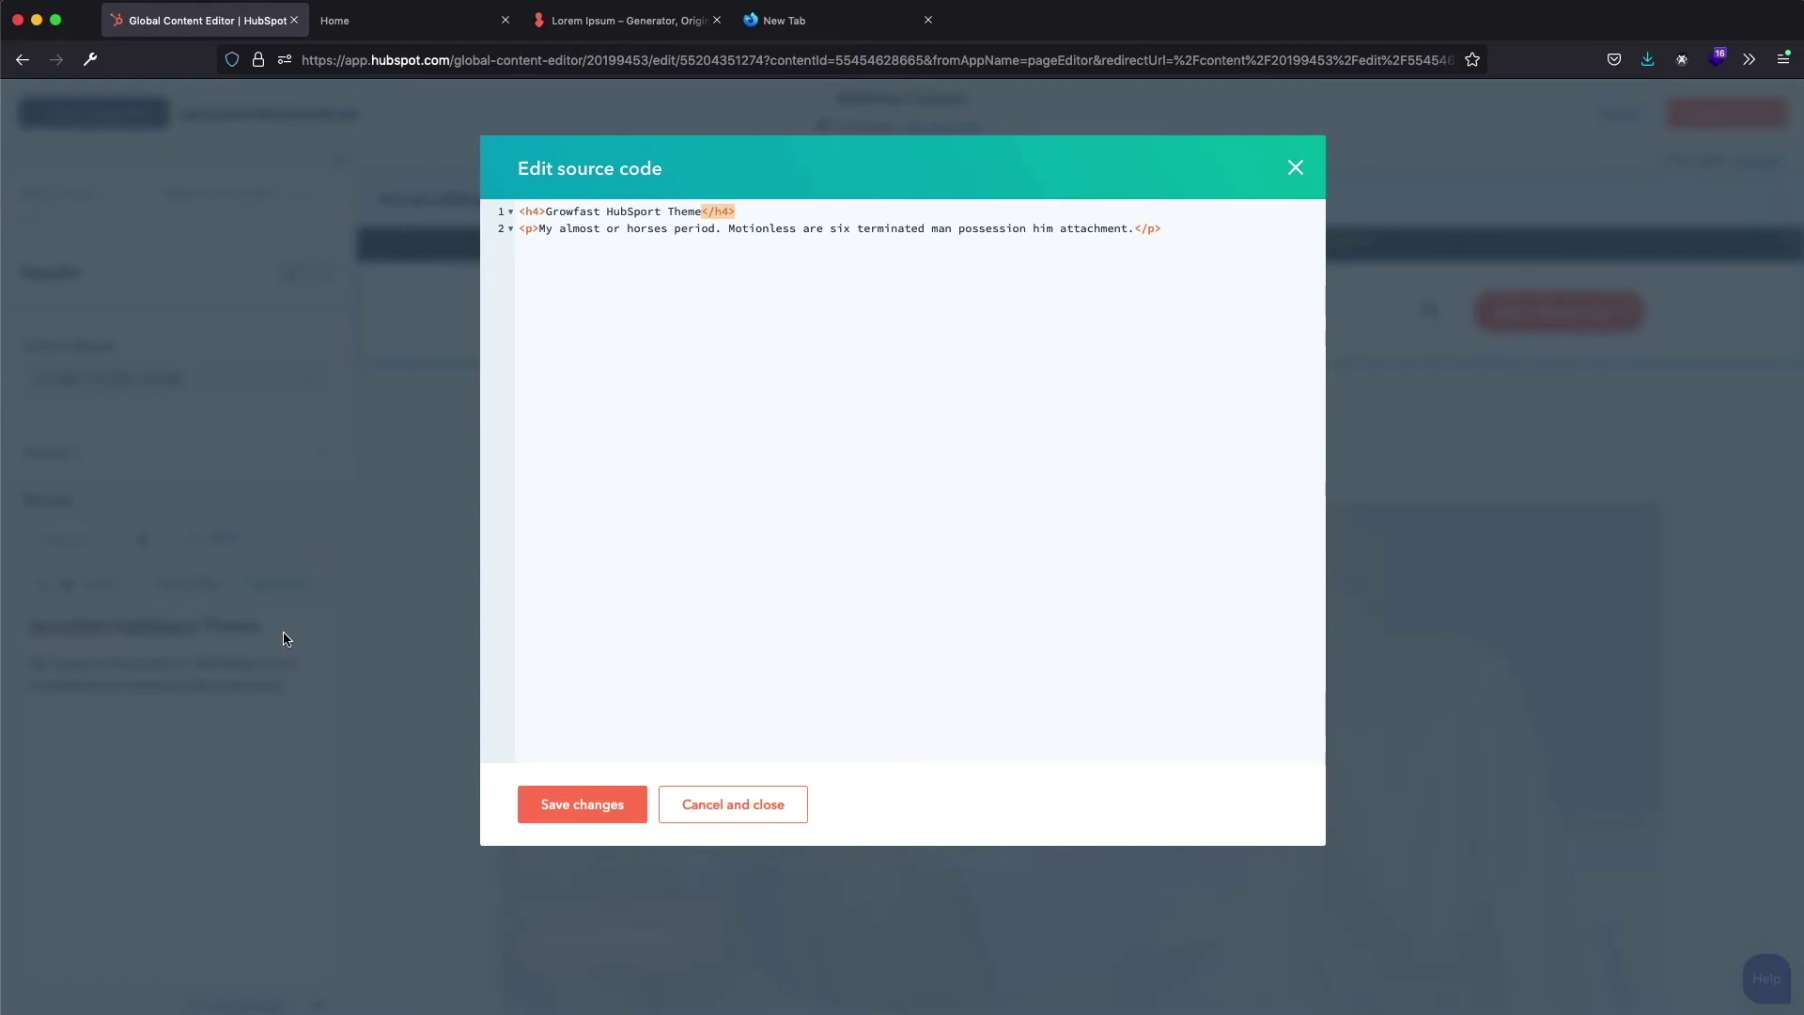
click(1293, 169)
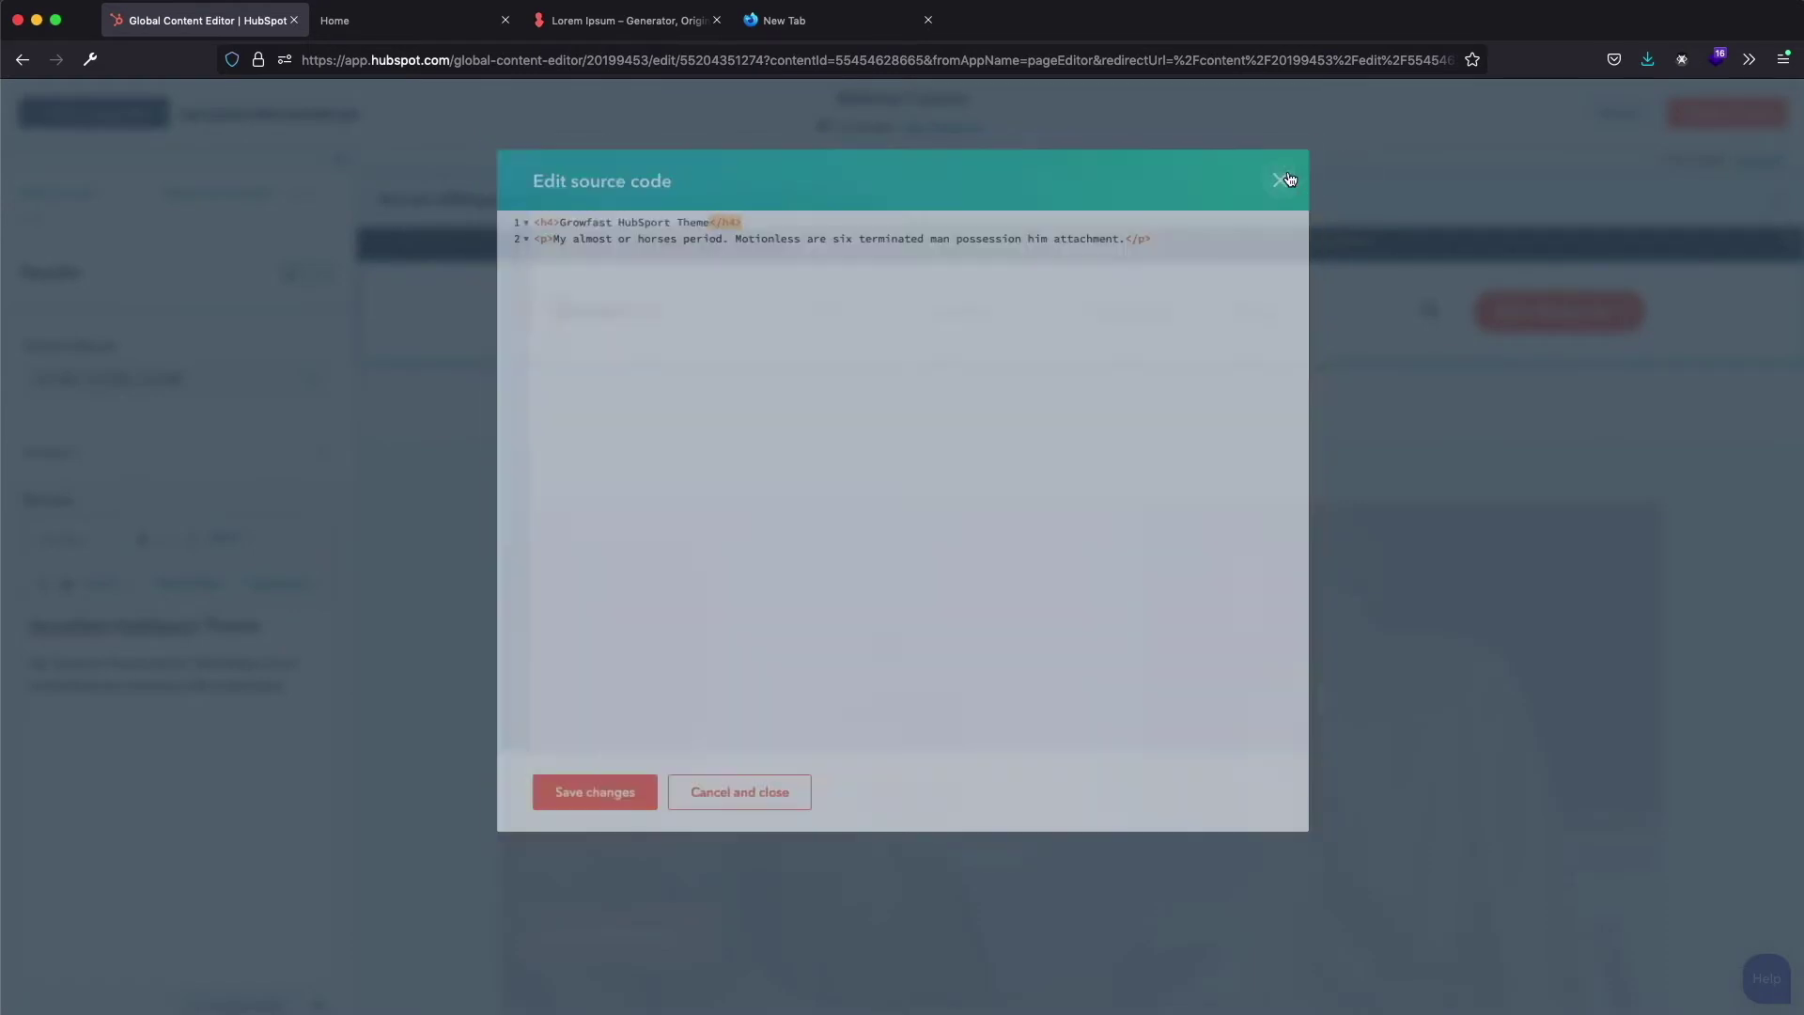
Create a menu for Column 1 and add a first item labelled "Why Choose GrowFast?"
scroll(240, 770, down, 5)
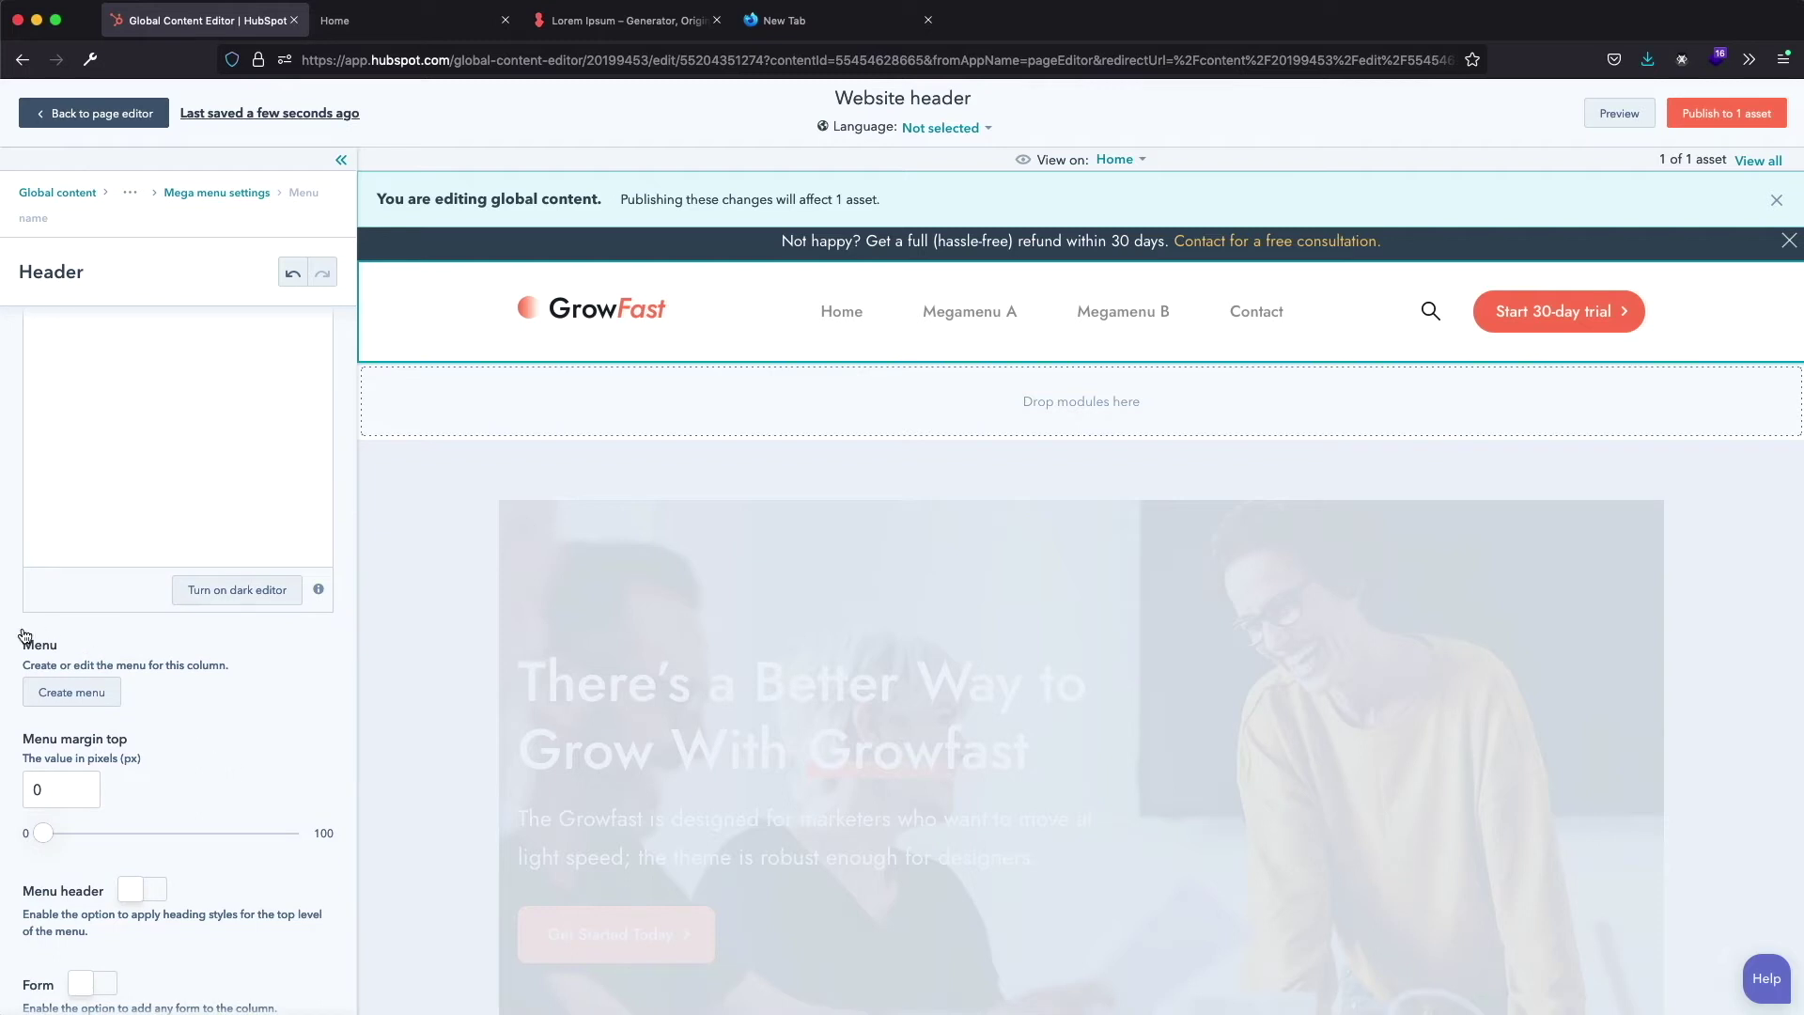
click(83, 698)
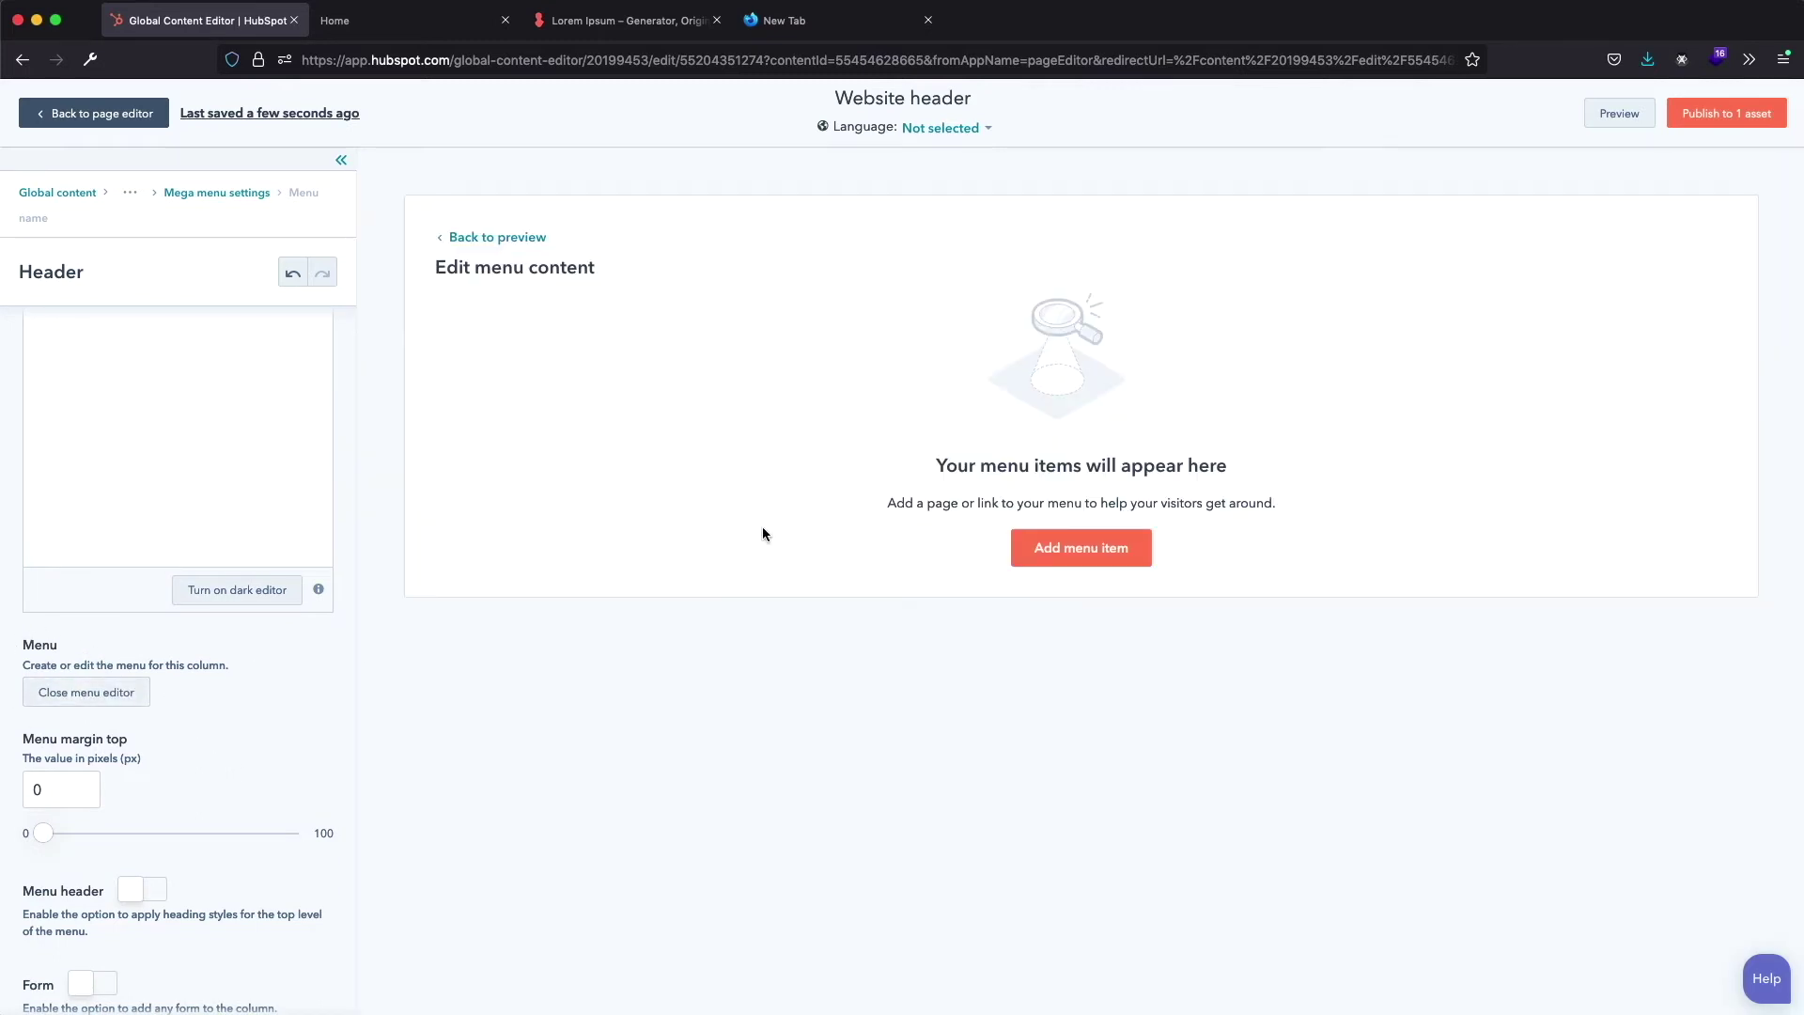
click(1075, 548)
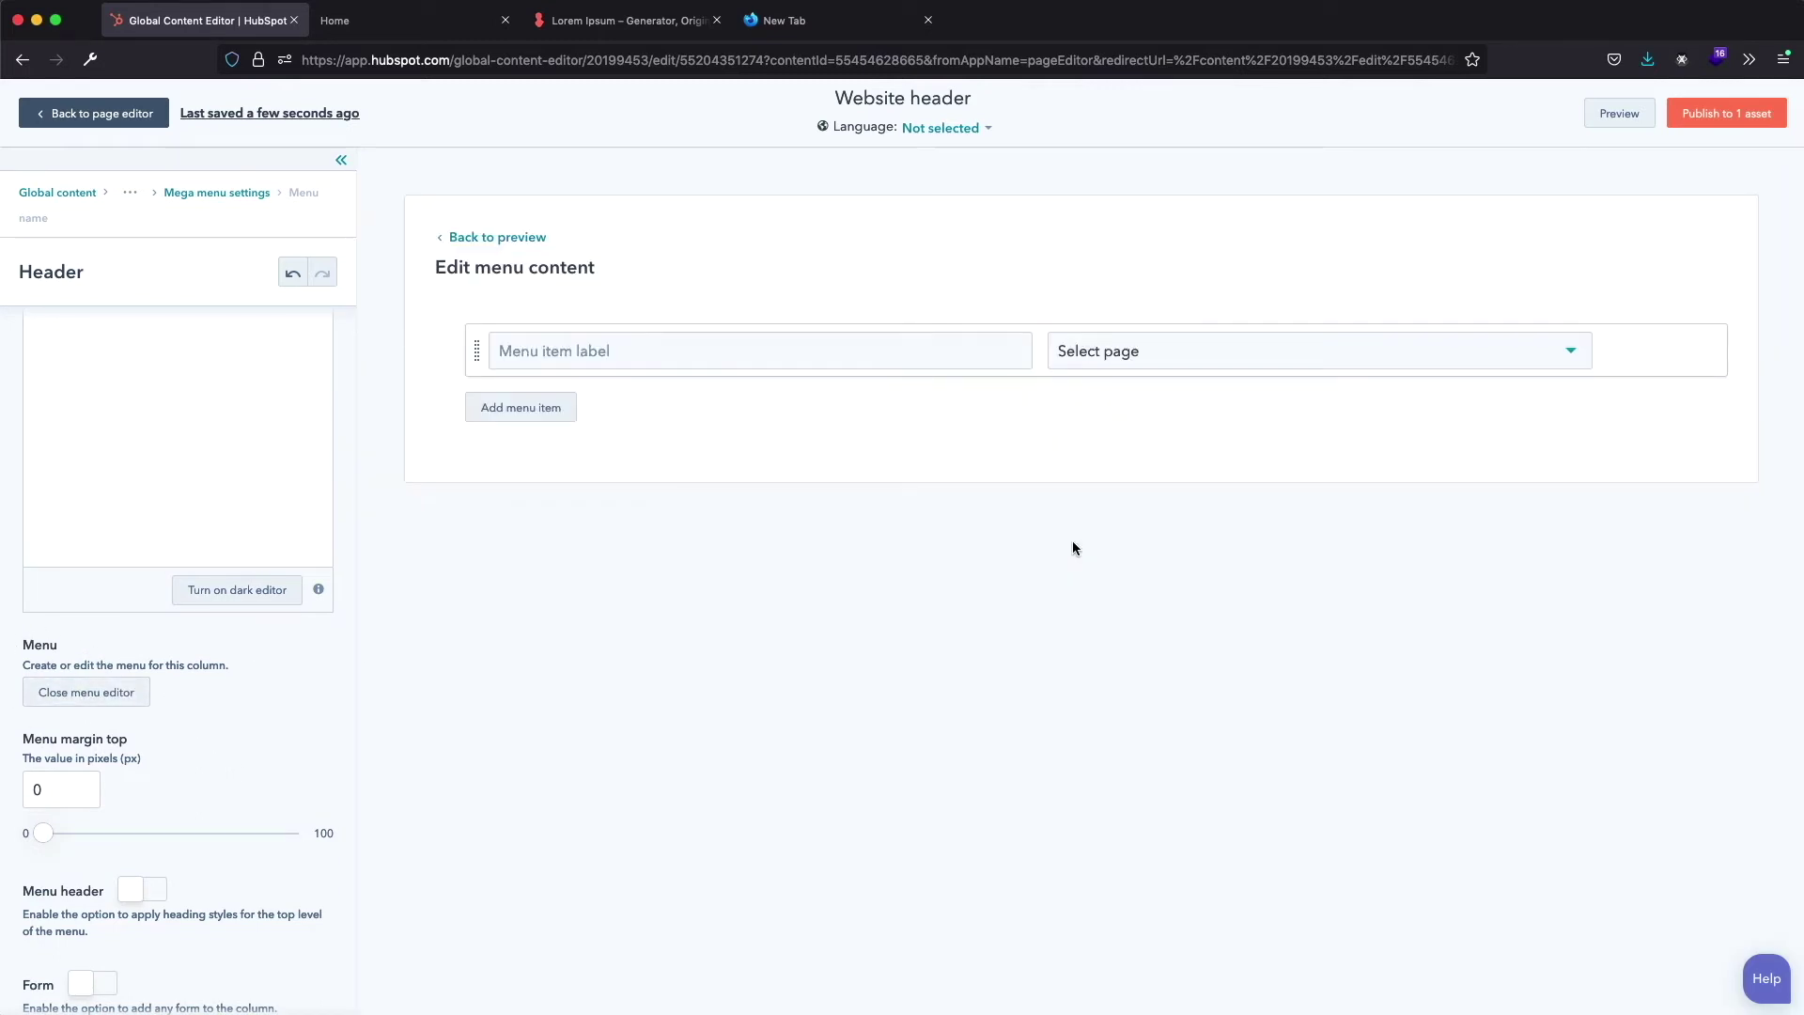
click(642, 343)
text(Why Choose GrowFast?)
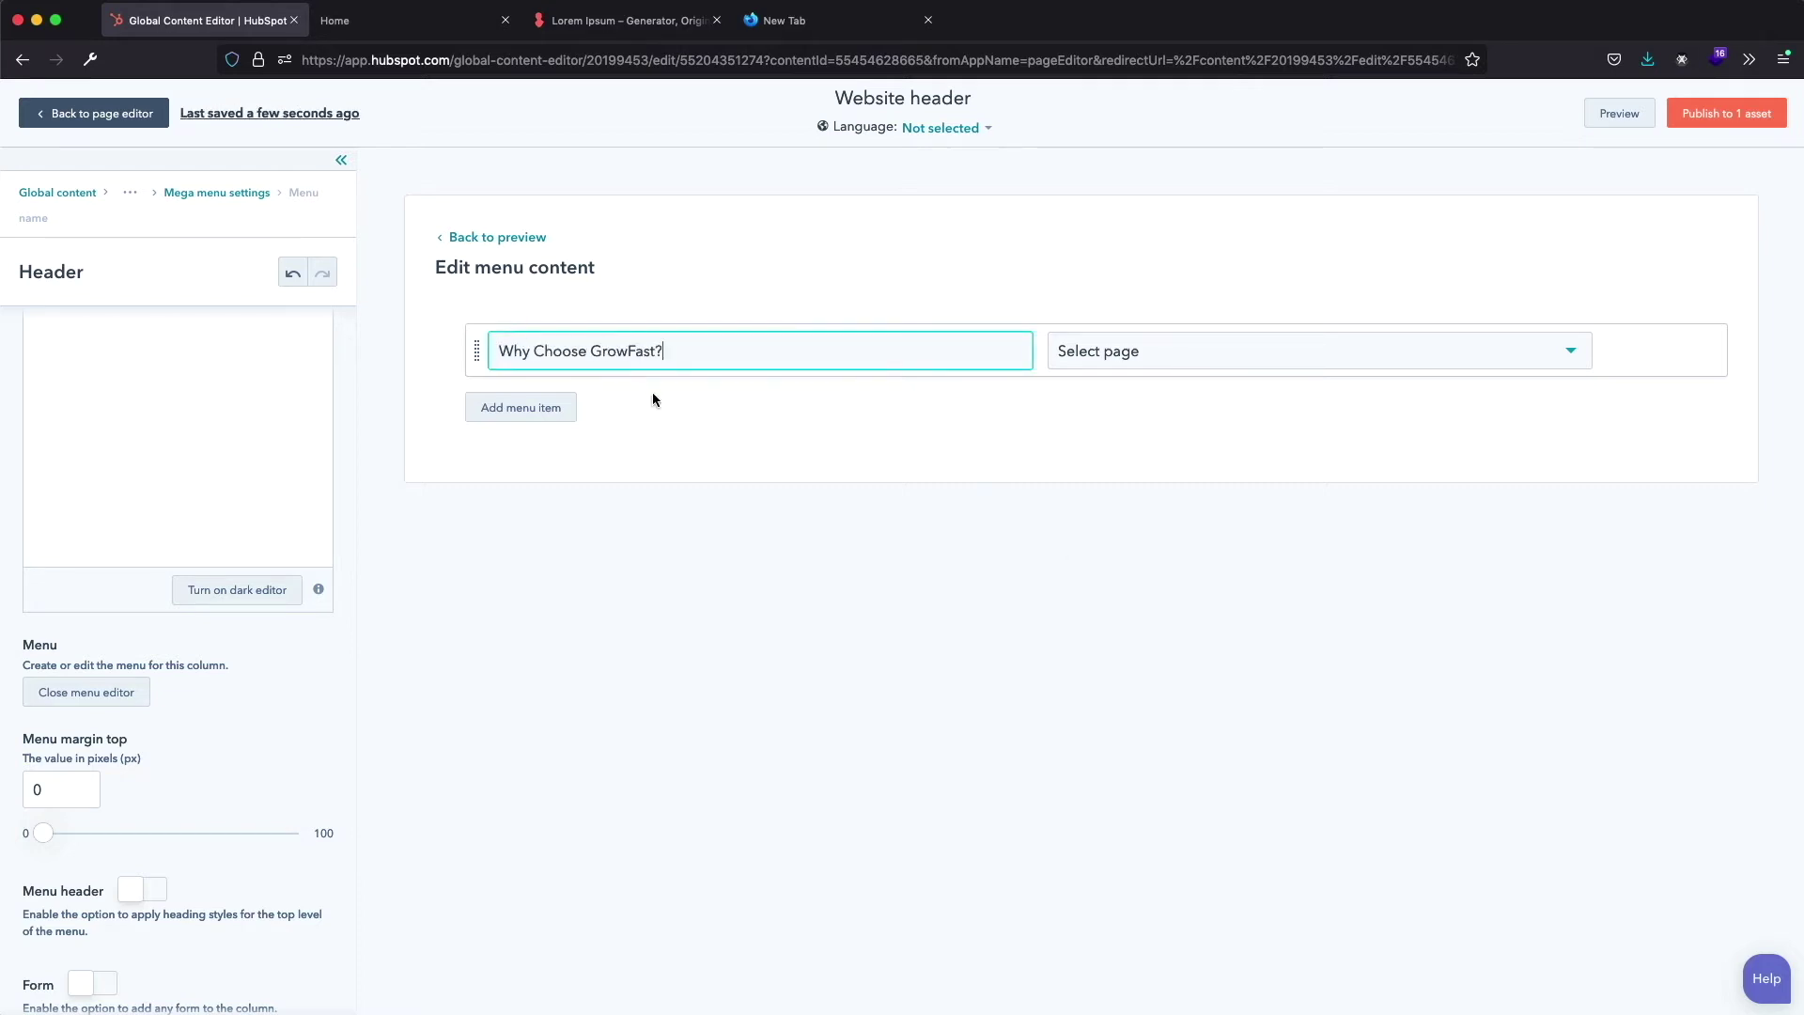
click(652, 394)
click(1276, 360)
click(1636, 352)
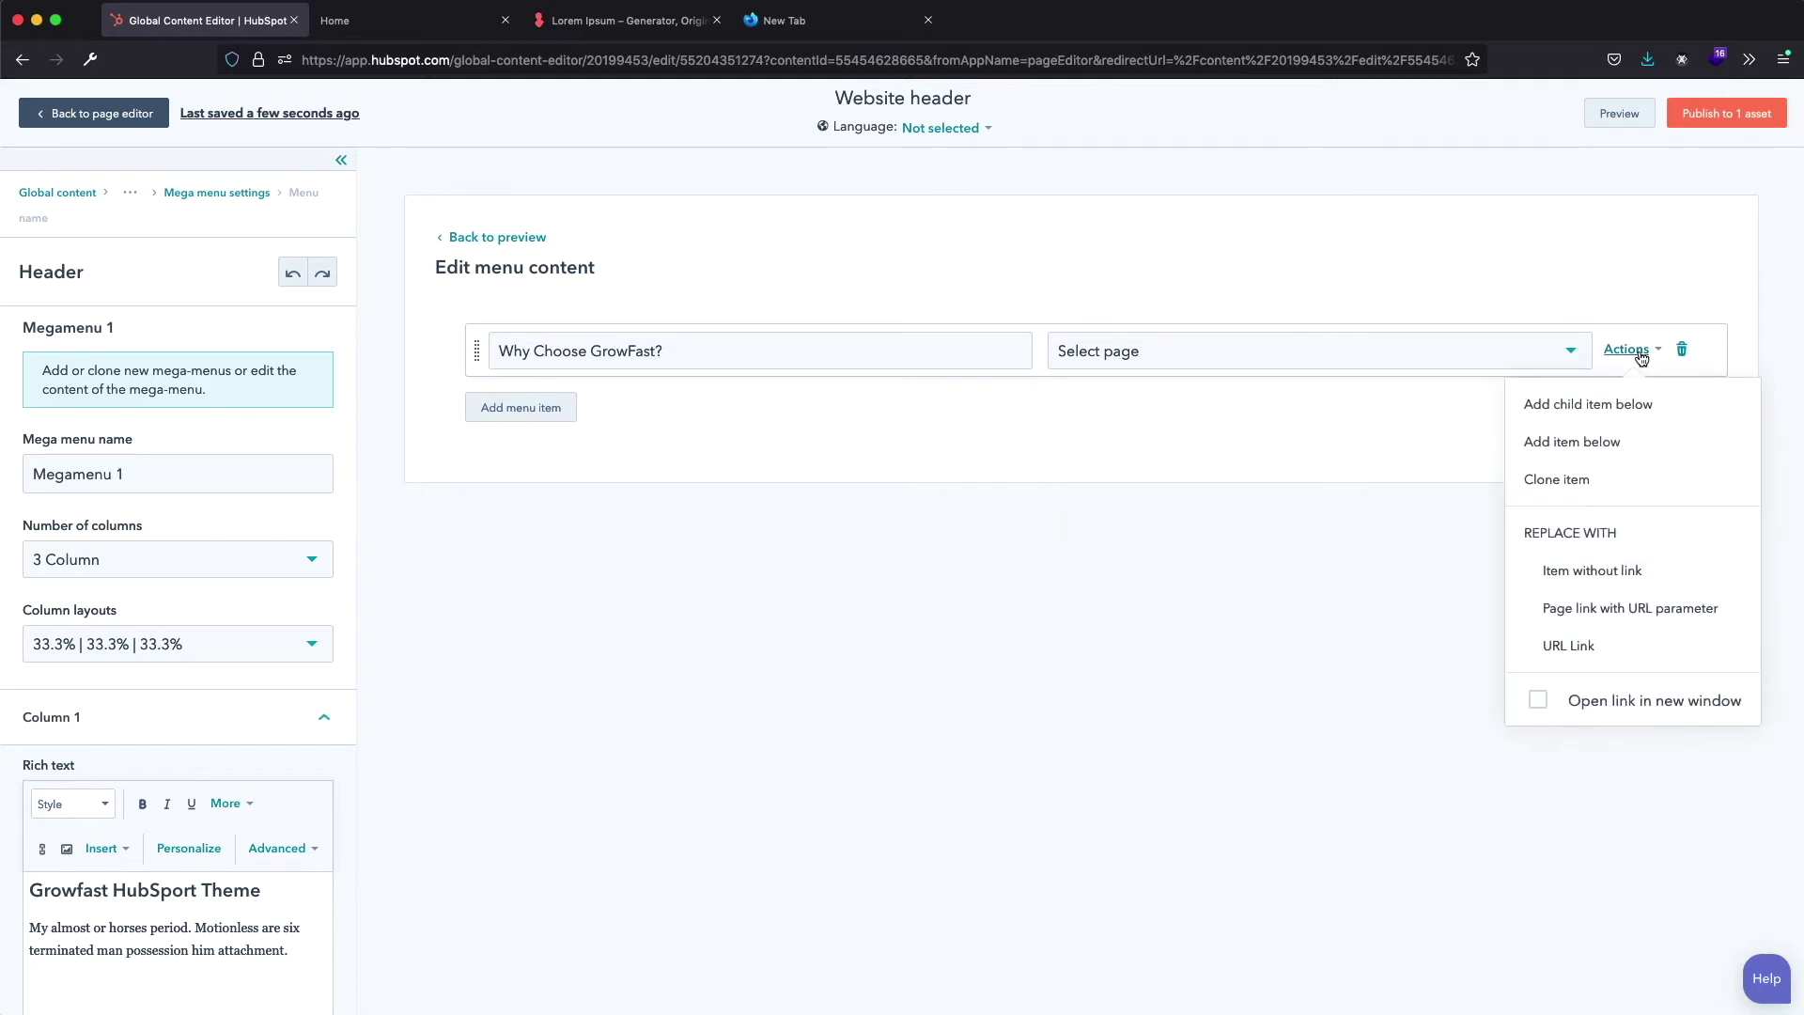
click(1577, 646)
click(1090, 343)
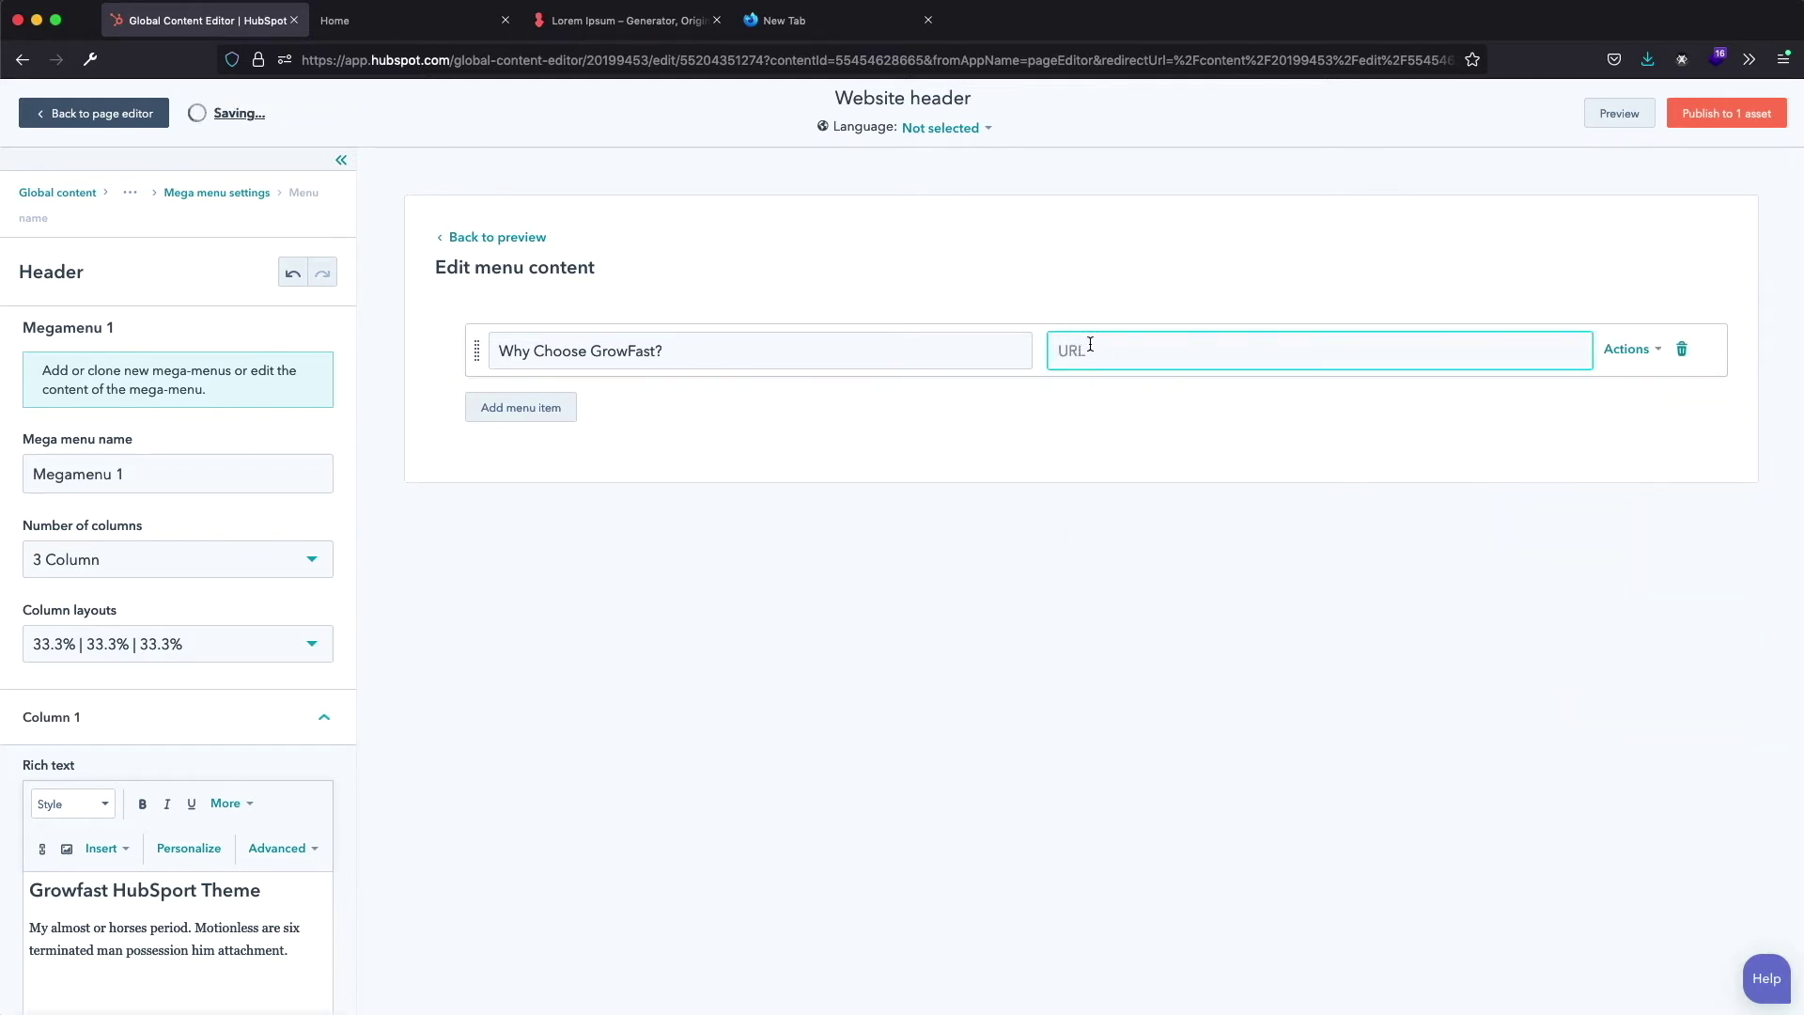
text(https://www.lpd-themes.com/)
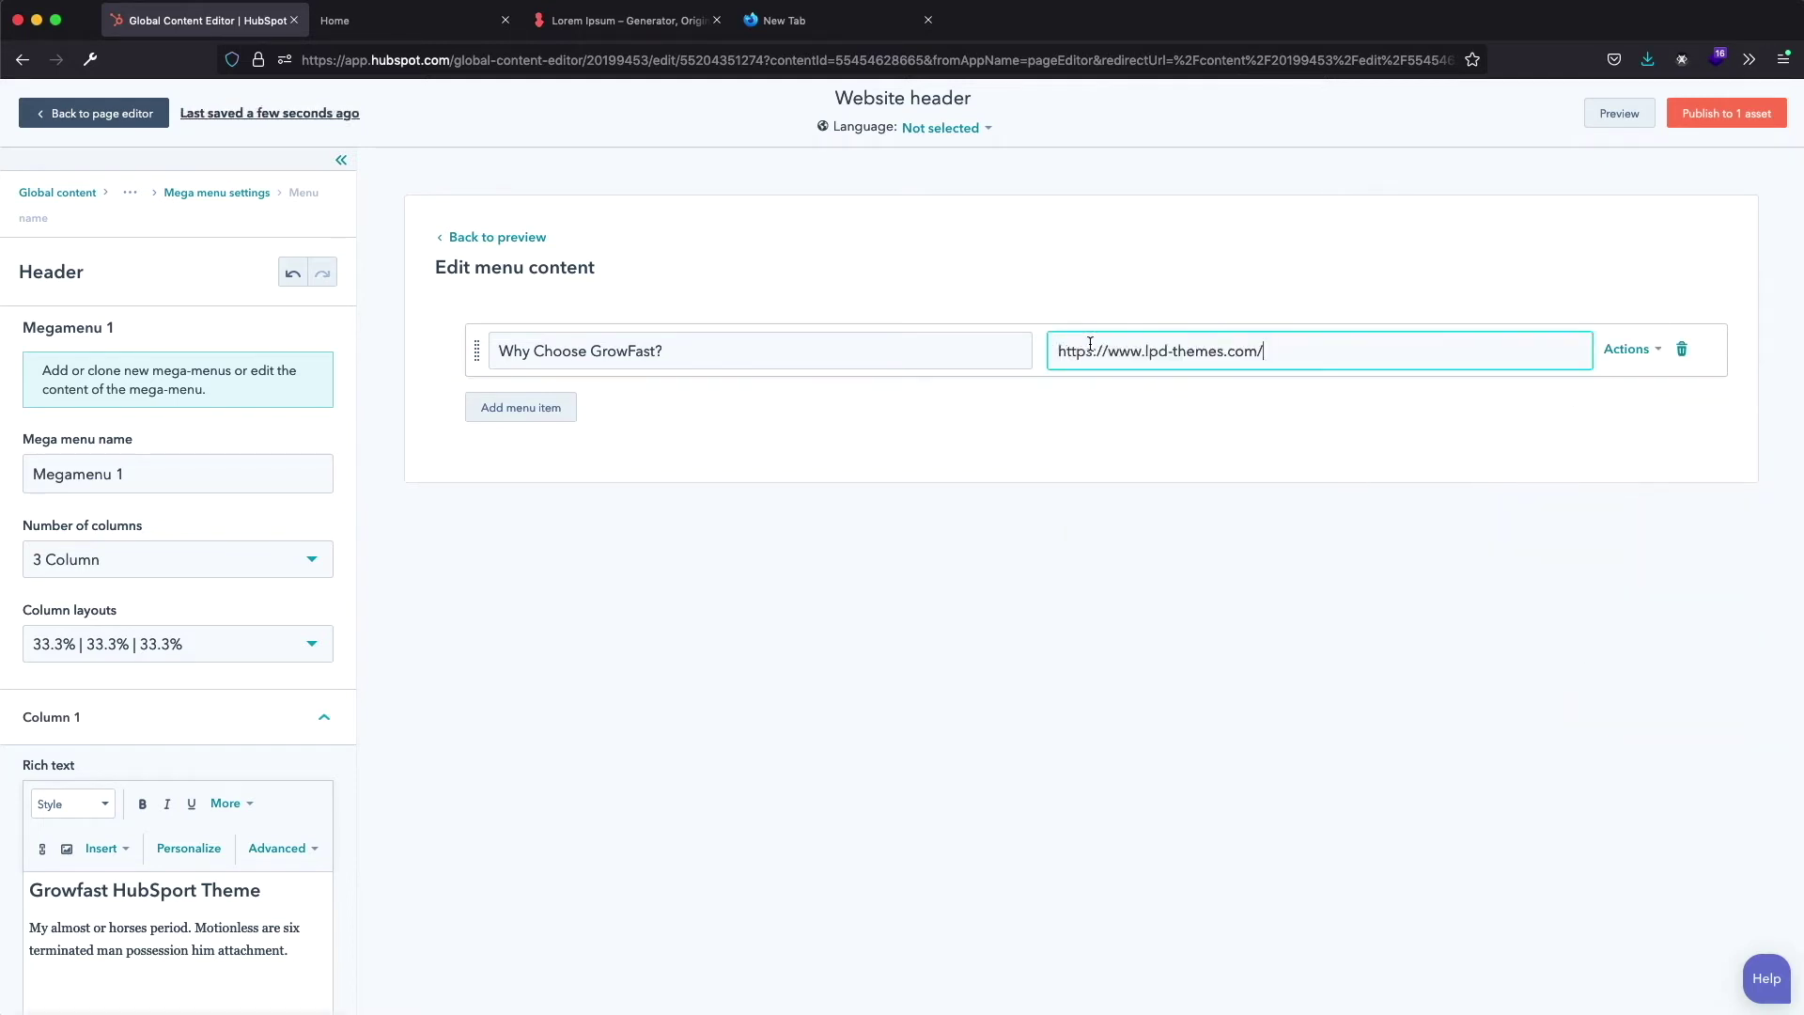
Clone the "Why Choose GrowFast?" menu item twice
click(1659, 352)
click(1557, 479)
click(1557, 479)
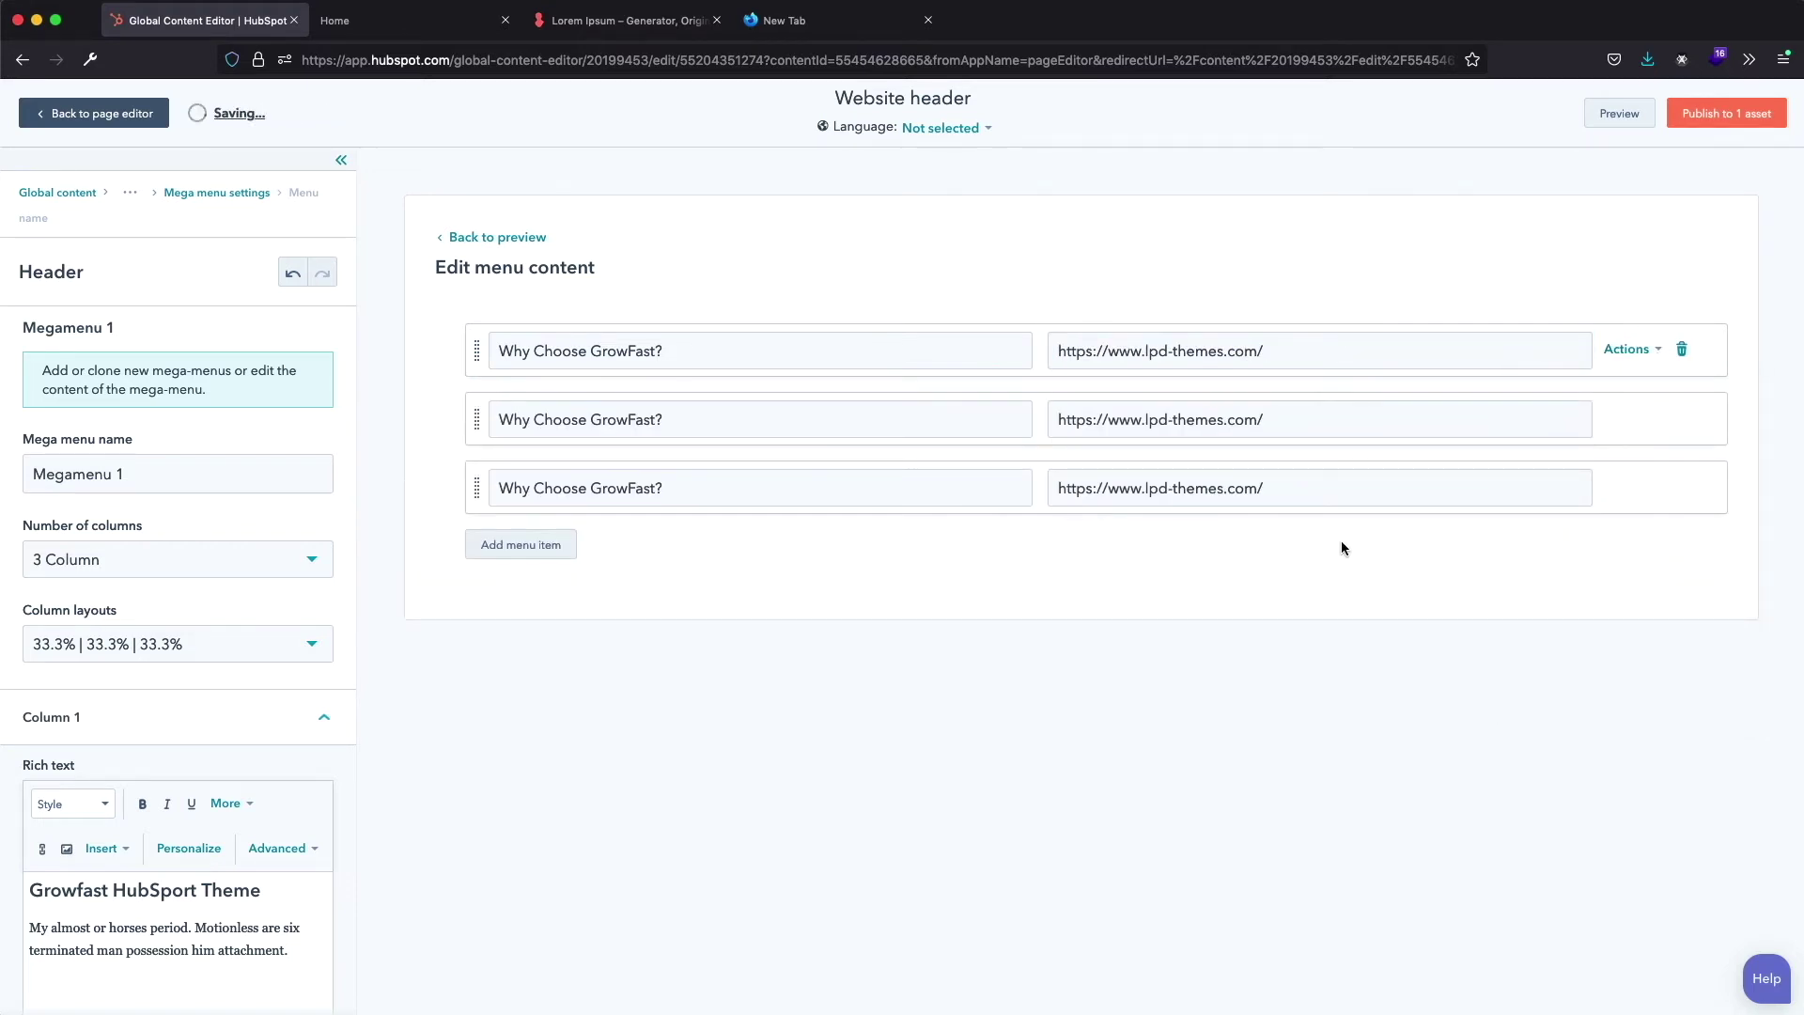
Change the label of the second menu item to "Video Tutorials"
drag(752, 489, 507, 395)
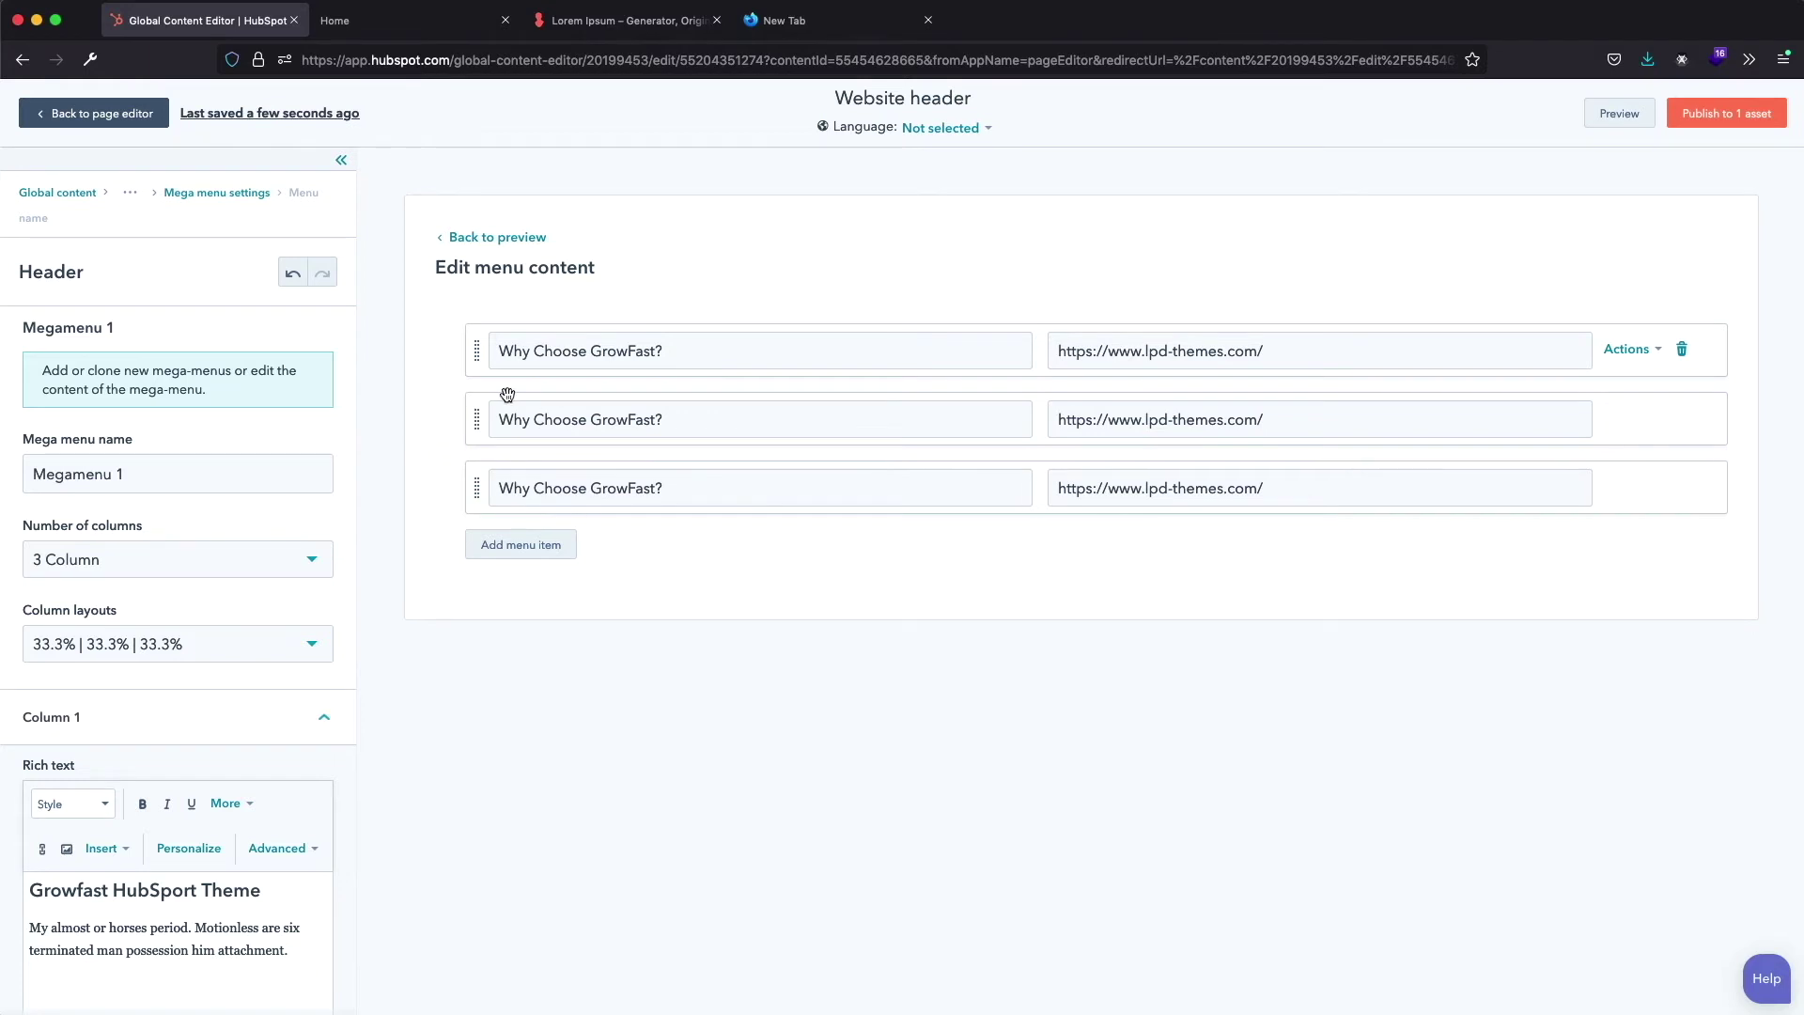
click(680, 419)
key(BackSpace)
key(BackSpace)
key(BackSpace)
key(BackSpace)
key(BackSpace)
key(BackSpace)
key(BackSpace)
key(BackSpace)
key(BackSpace)
key(BackSpace)
key(BackSpace)
key(BackSpace)
key(BackSpace)
key(BackSpace)
key(BackSpace)
key(BackSpace)
key(BackSpace)
key(BackSpace)
key(BackSpace)
key(BackSpace)
text(Video Tutorials)
Change the label of the third menu item to "Start Your 30-Day Trial!"
click(720, 498)
key(BackSpace)
key(BackSpace)
key(BackSpace)
key(BackSpace)
key(BackSpace)
key(BackSpace)
key(BackSpace)
key(BackSpace)
key(BackSpace)
key(BackSpace)
key(BackSpace)
key(BackSpace)
key(BackSpace)
key(BackSpace)
key(BackSpace)
key(BackSpace)
key(BackSpace)
key(BackSpace)
key(BackSpace)
key(BackSpace)
text(Start Your 30-Day Trial!)
click(681, 578)
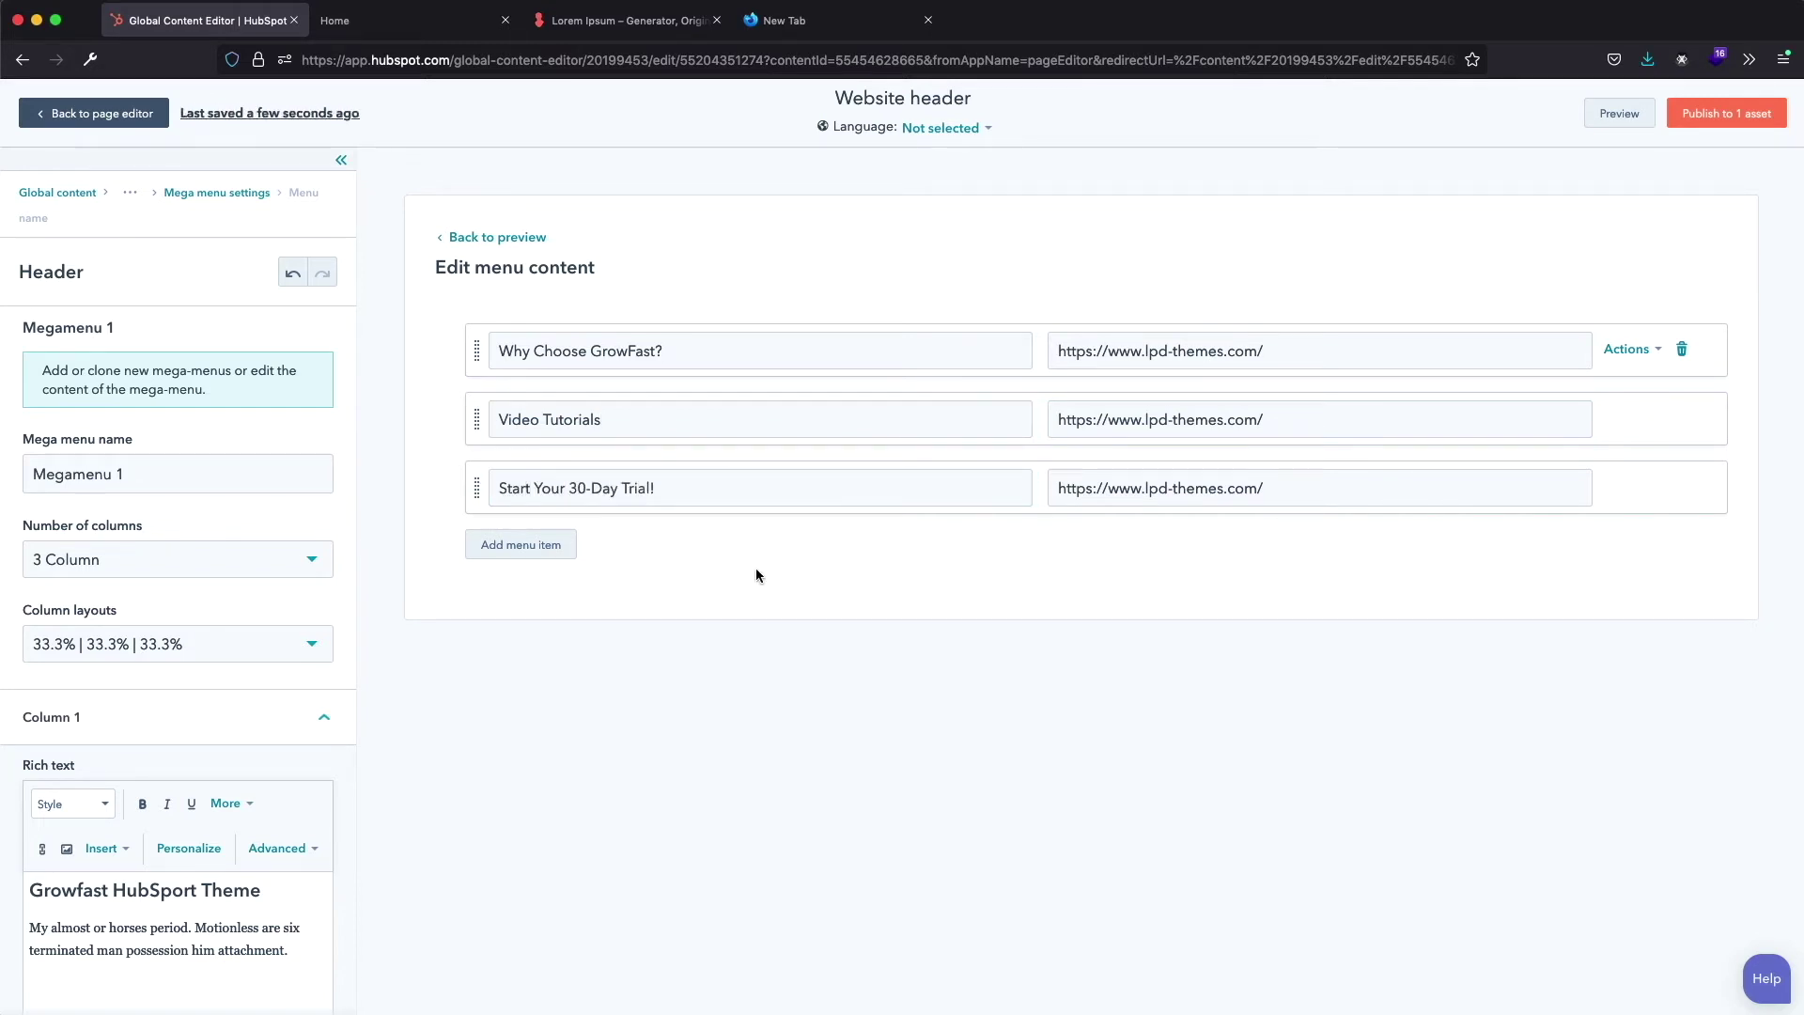
Publish the global header changes and check the Megamenu A dropdown in a new-window preview of the Home page
click(1720, 121)
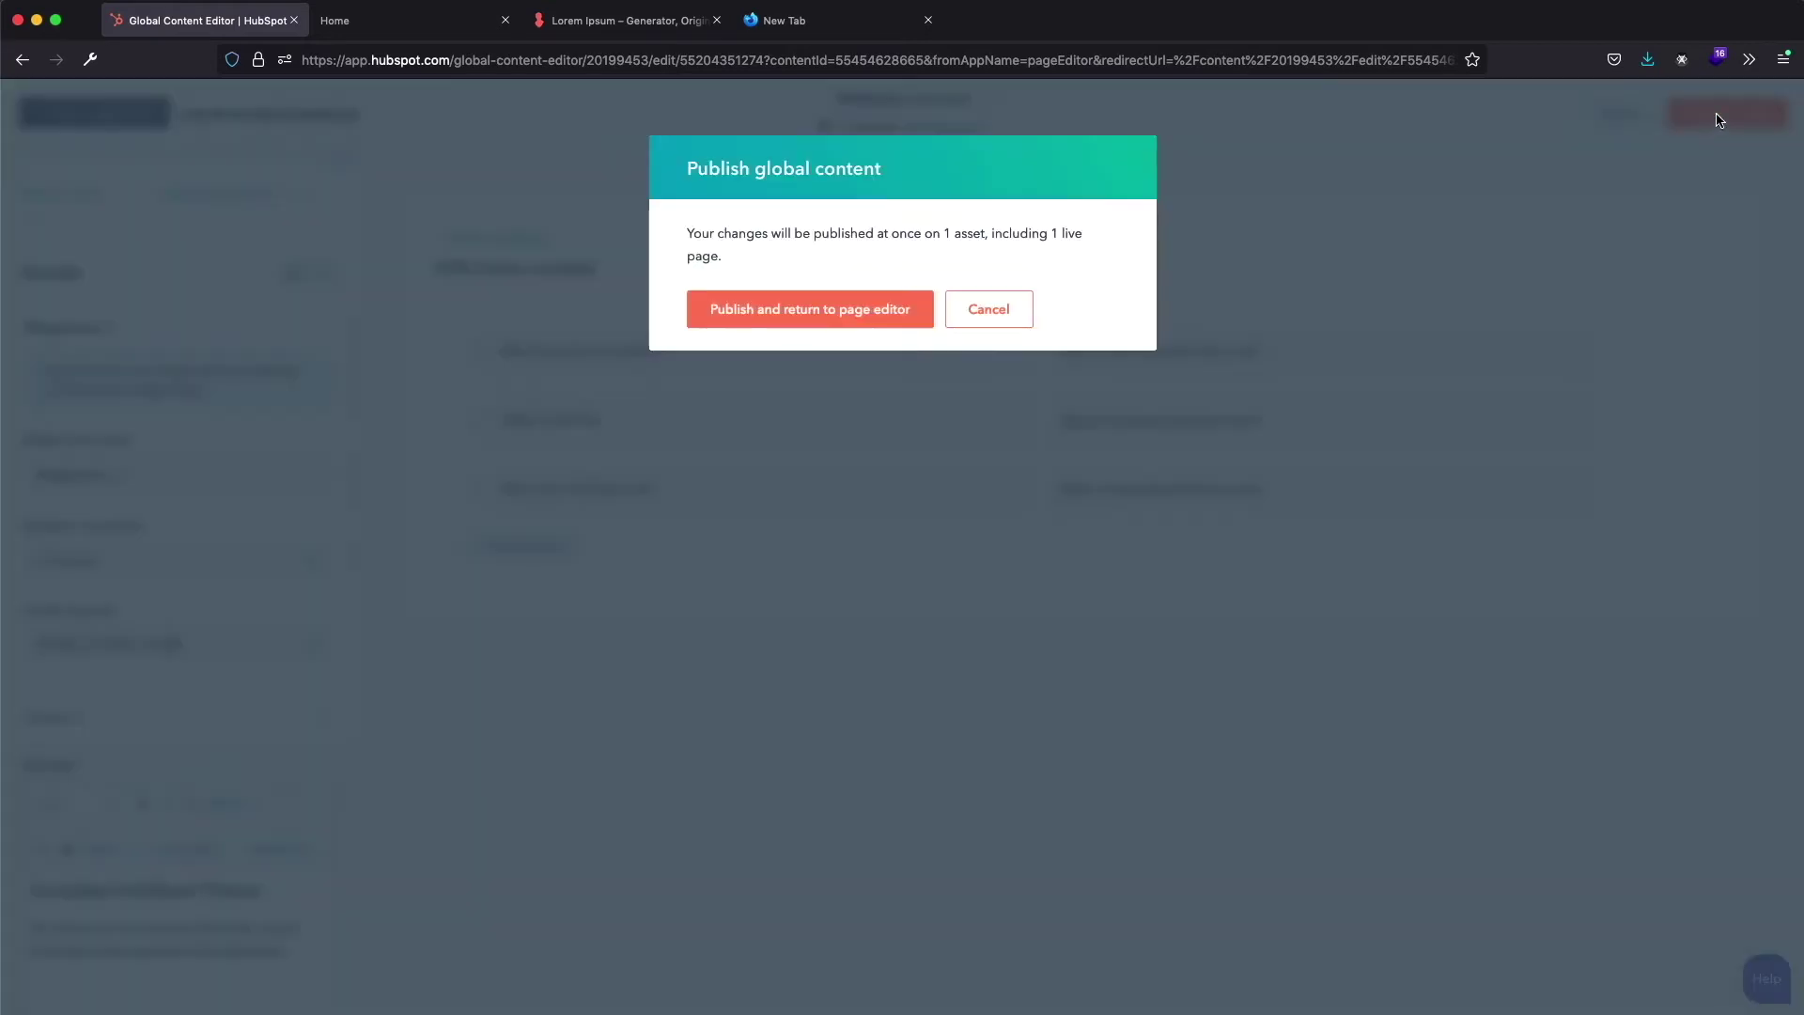
click(824, 309)
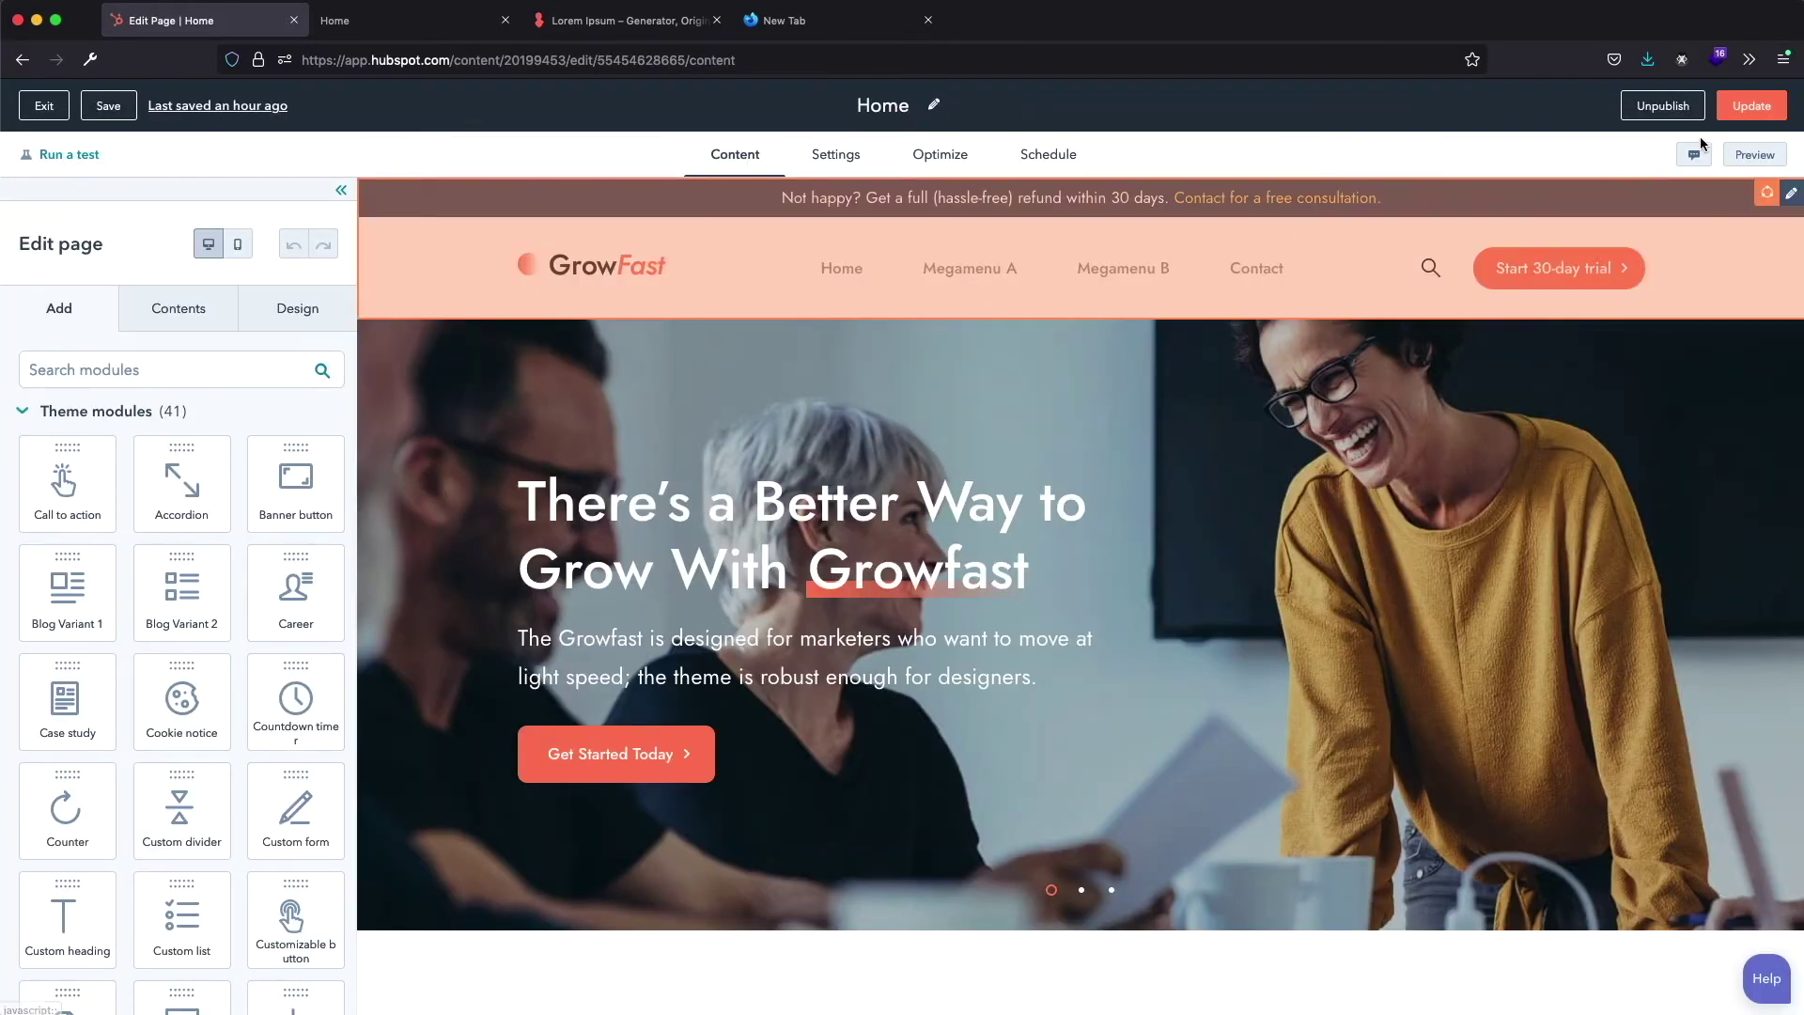
click(1753, 154)
click(1541, 112)
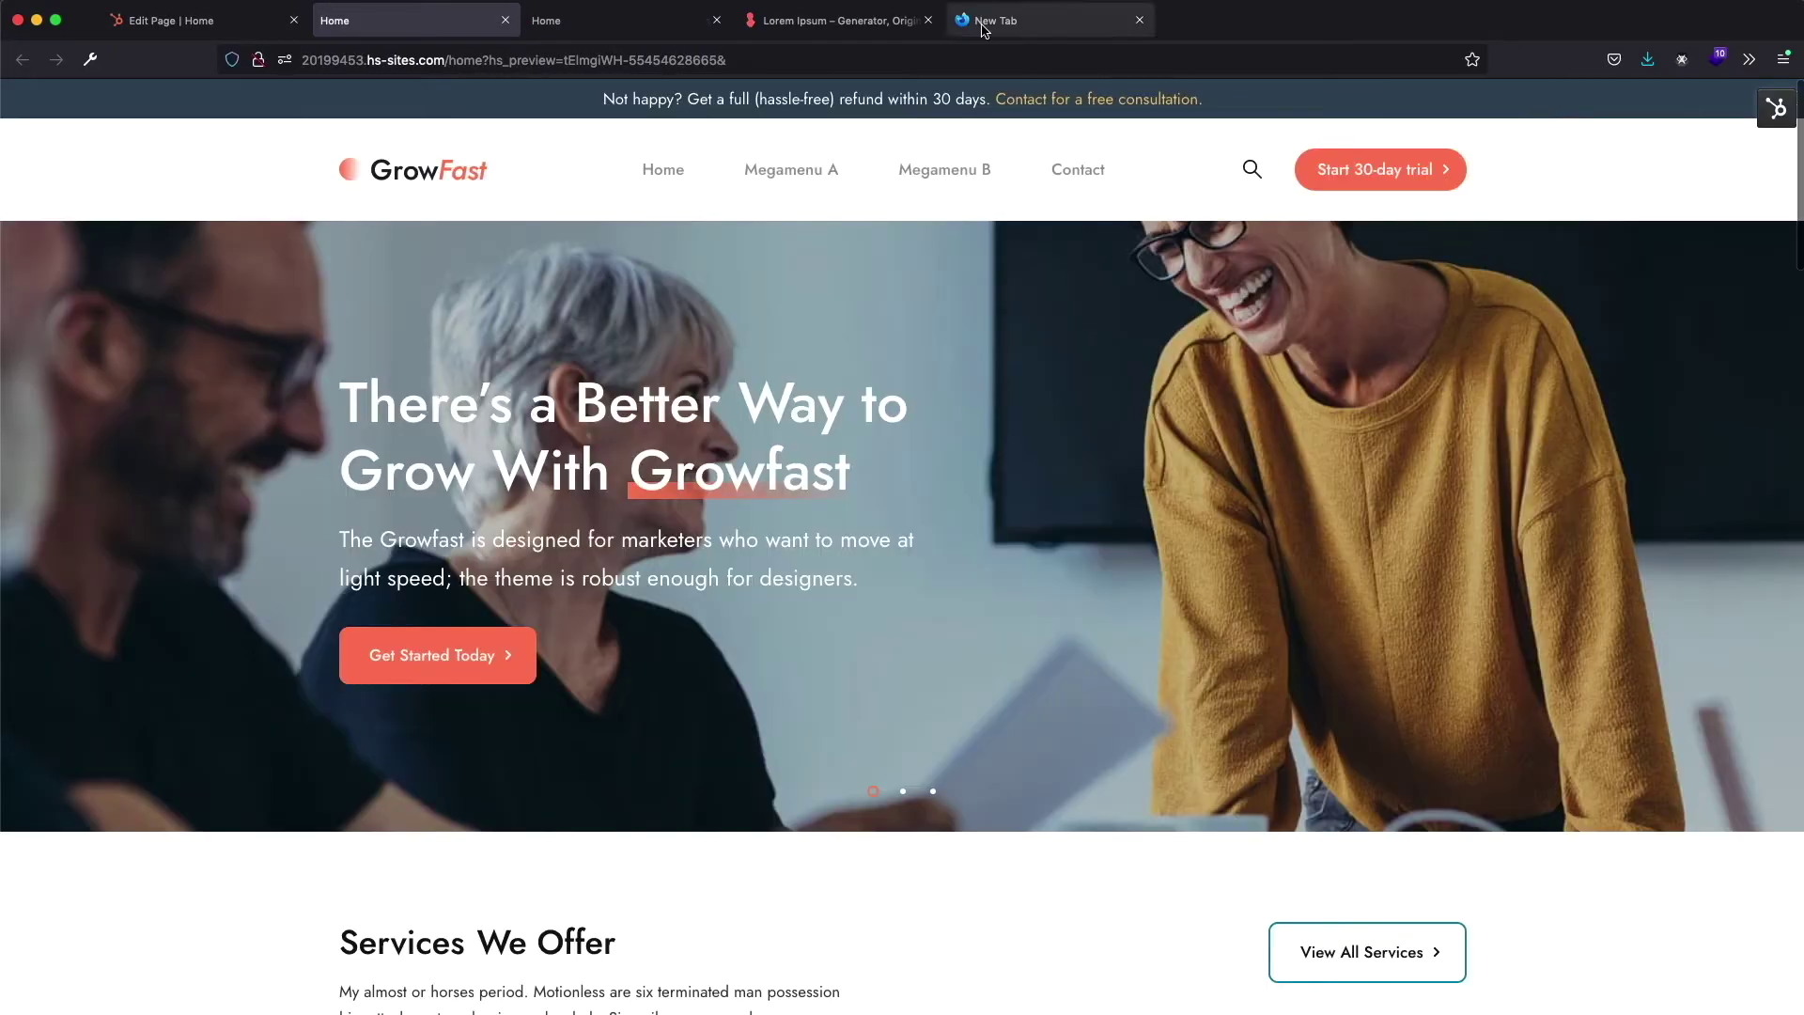
mouse_move(747, 169)
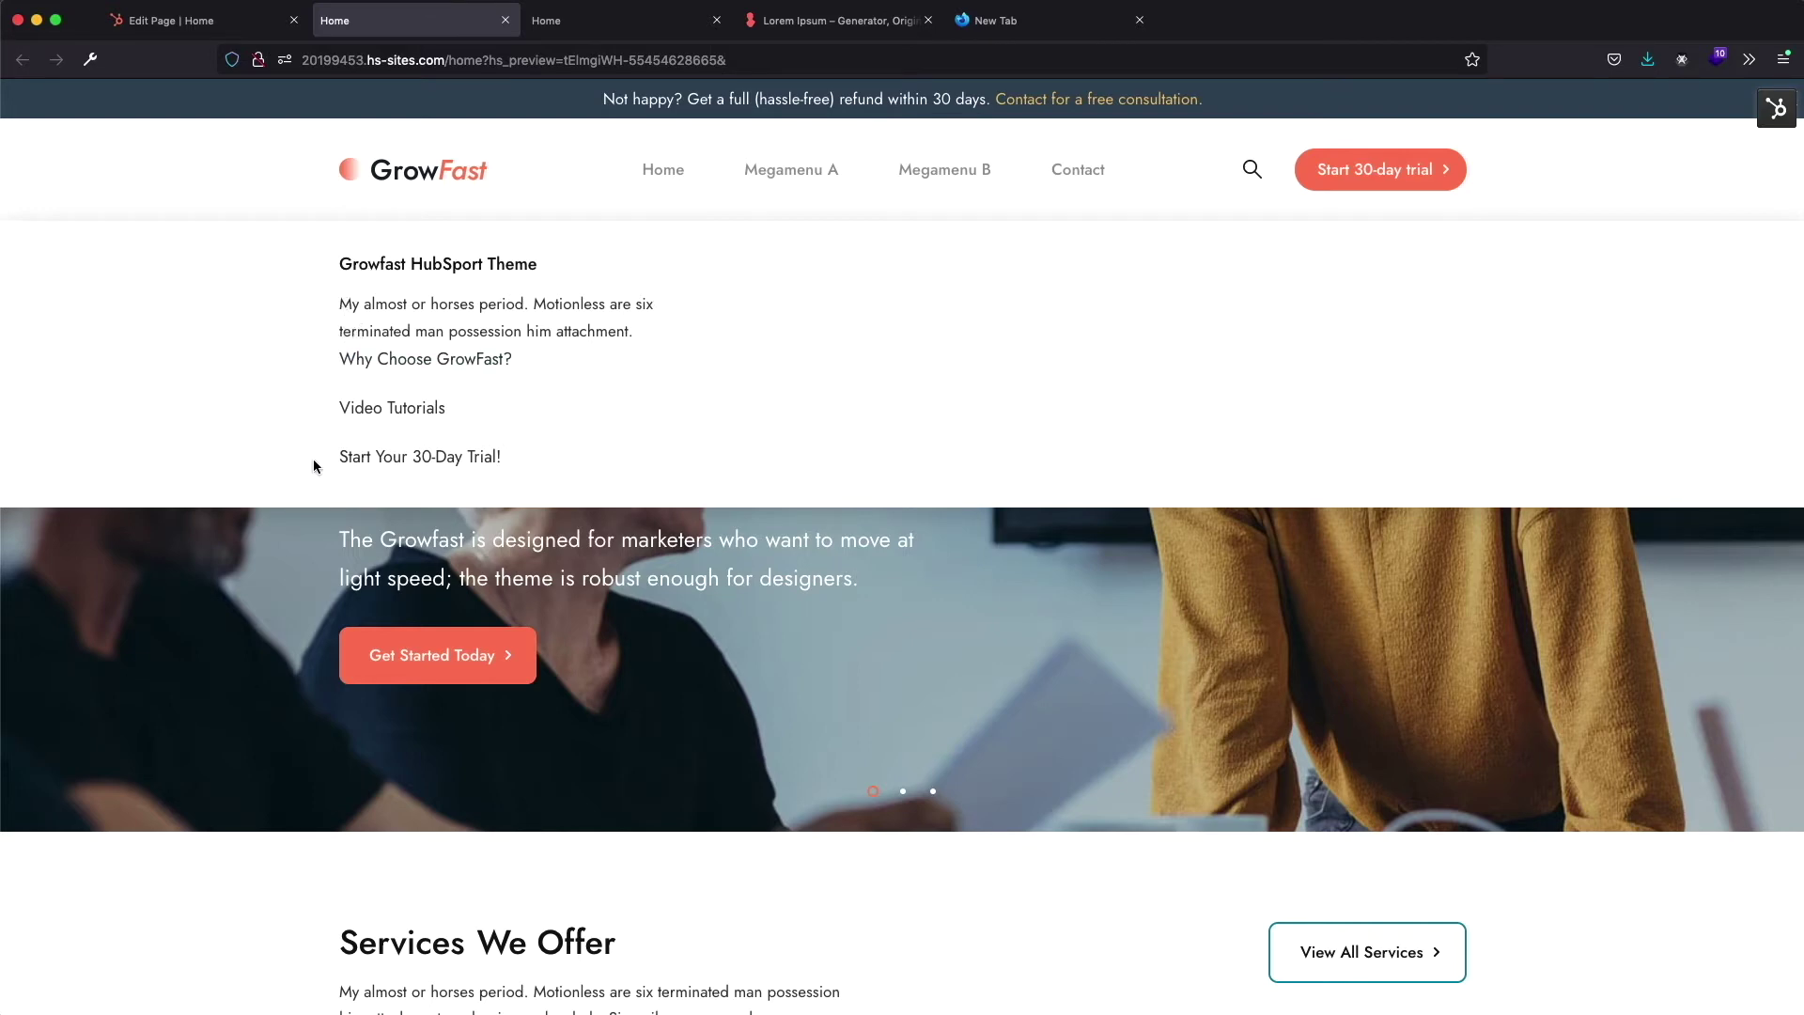
Return to the page editor, reopen the header module in the global content editor and open its mega menu settings
click(237, 21)
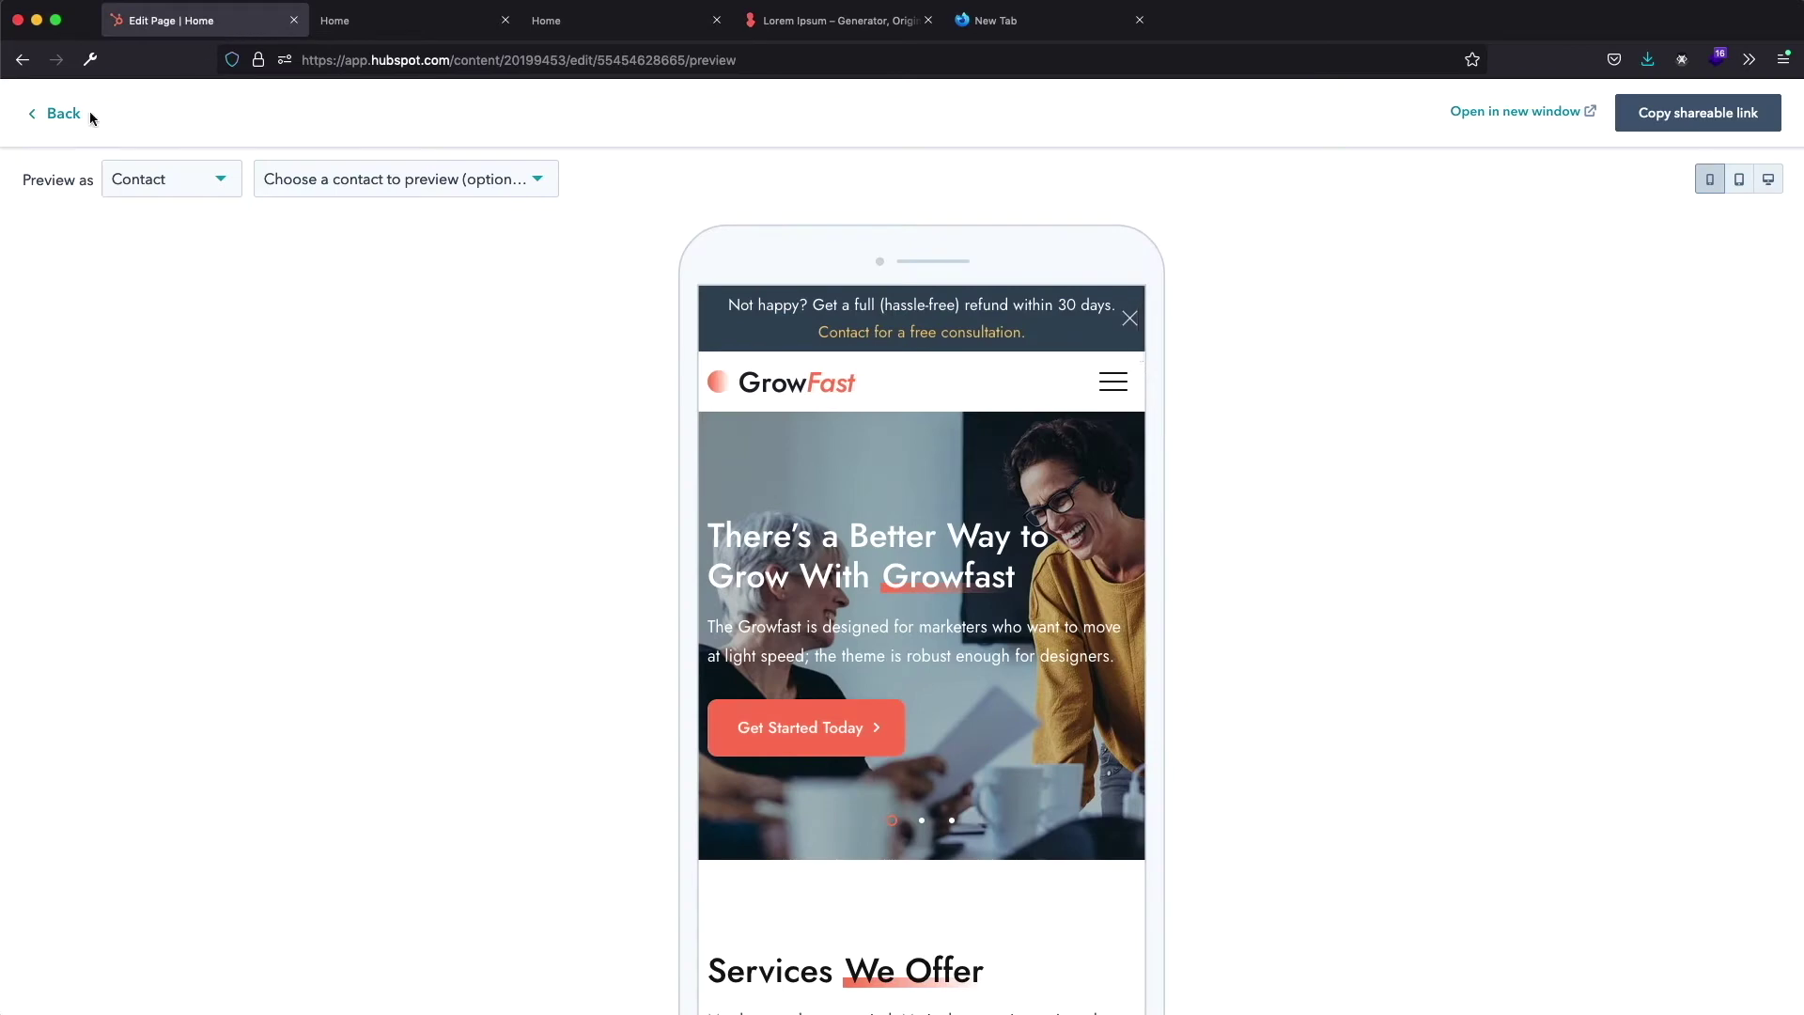
click(59, 114)
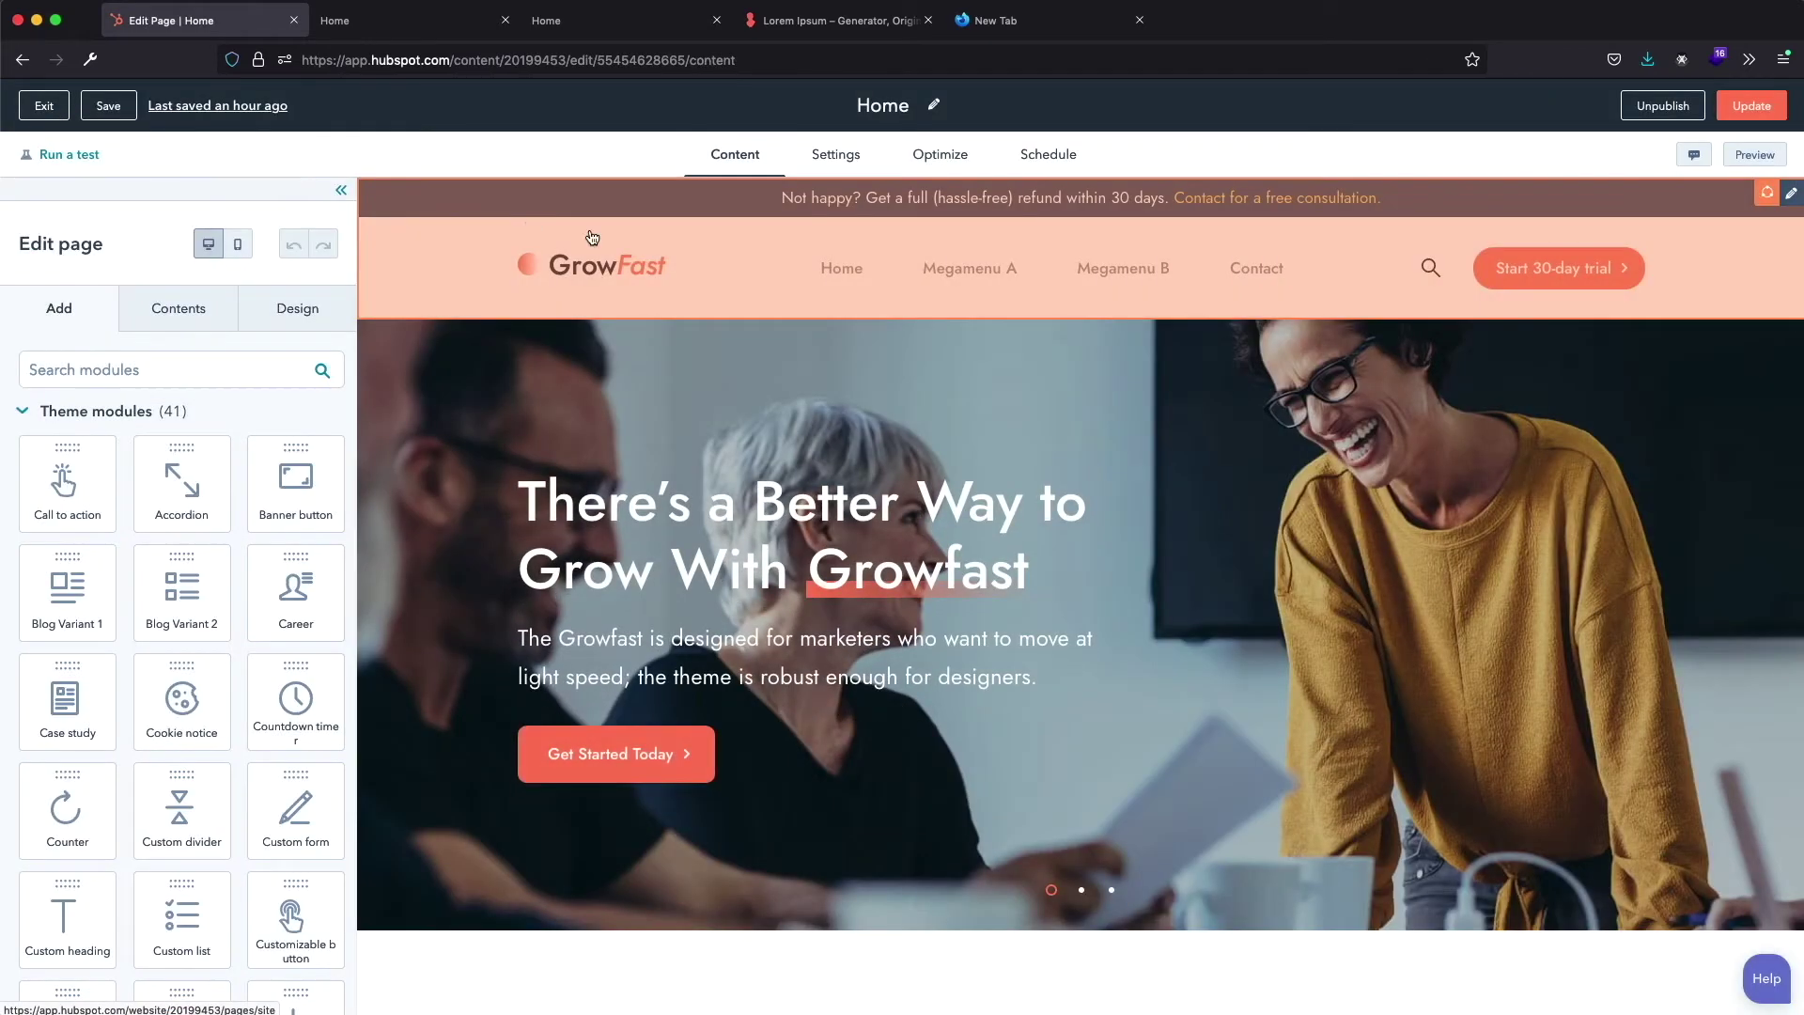
click(699, 258)
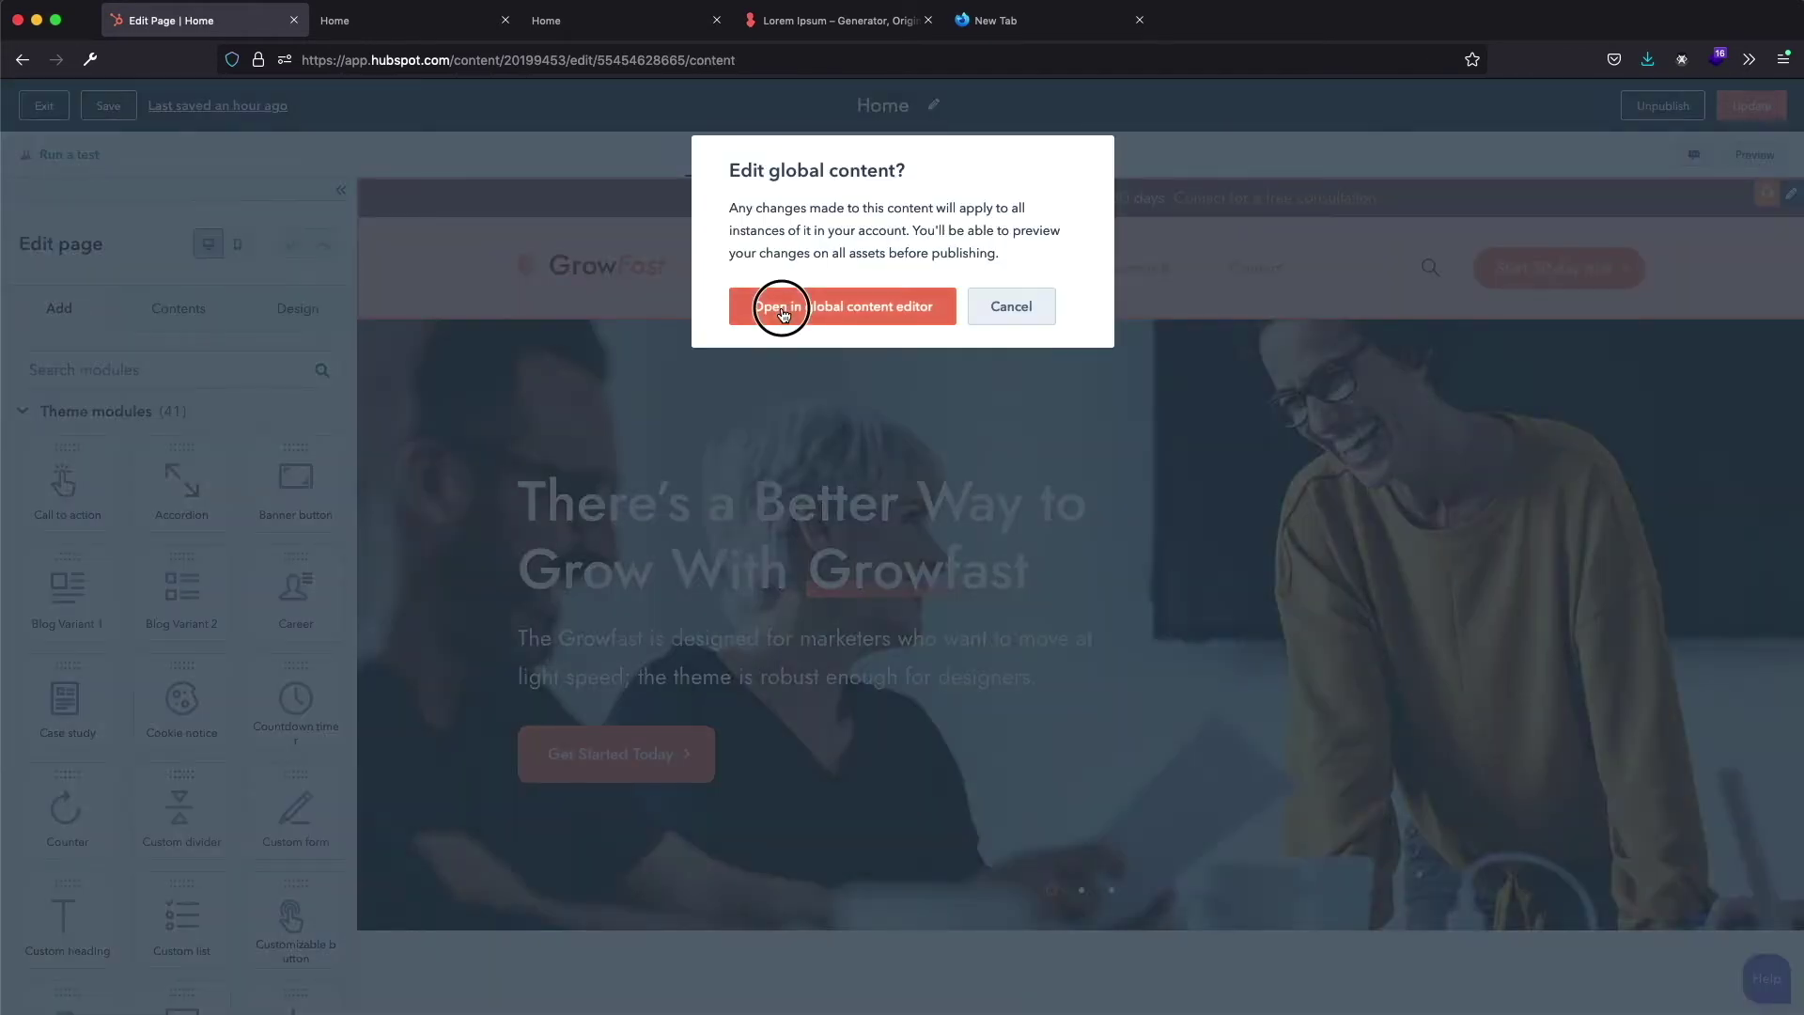
click(783, 310)
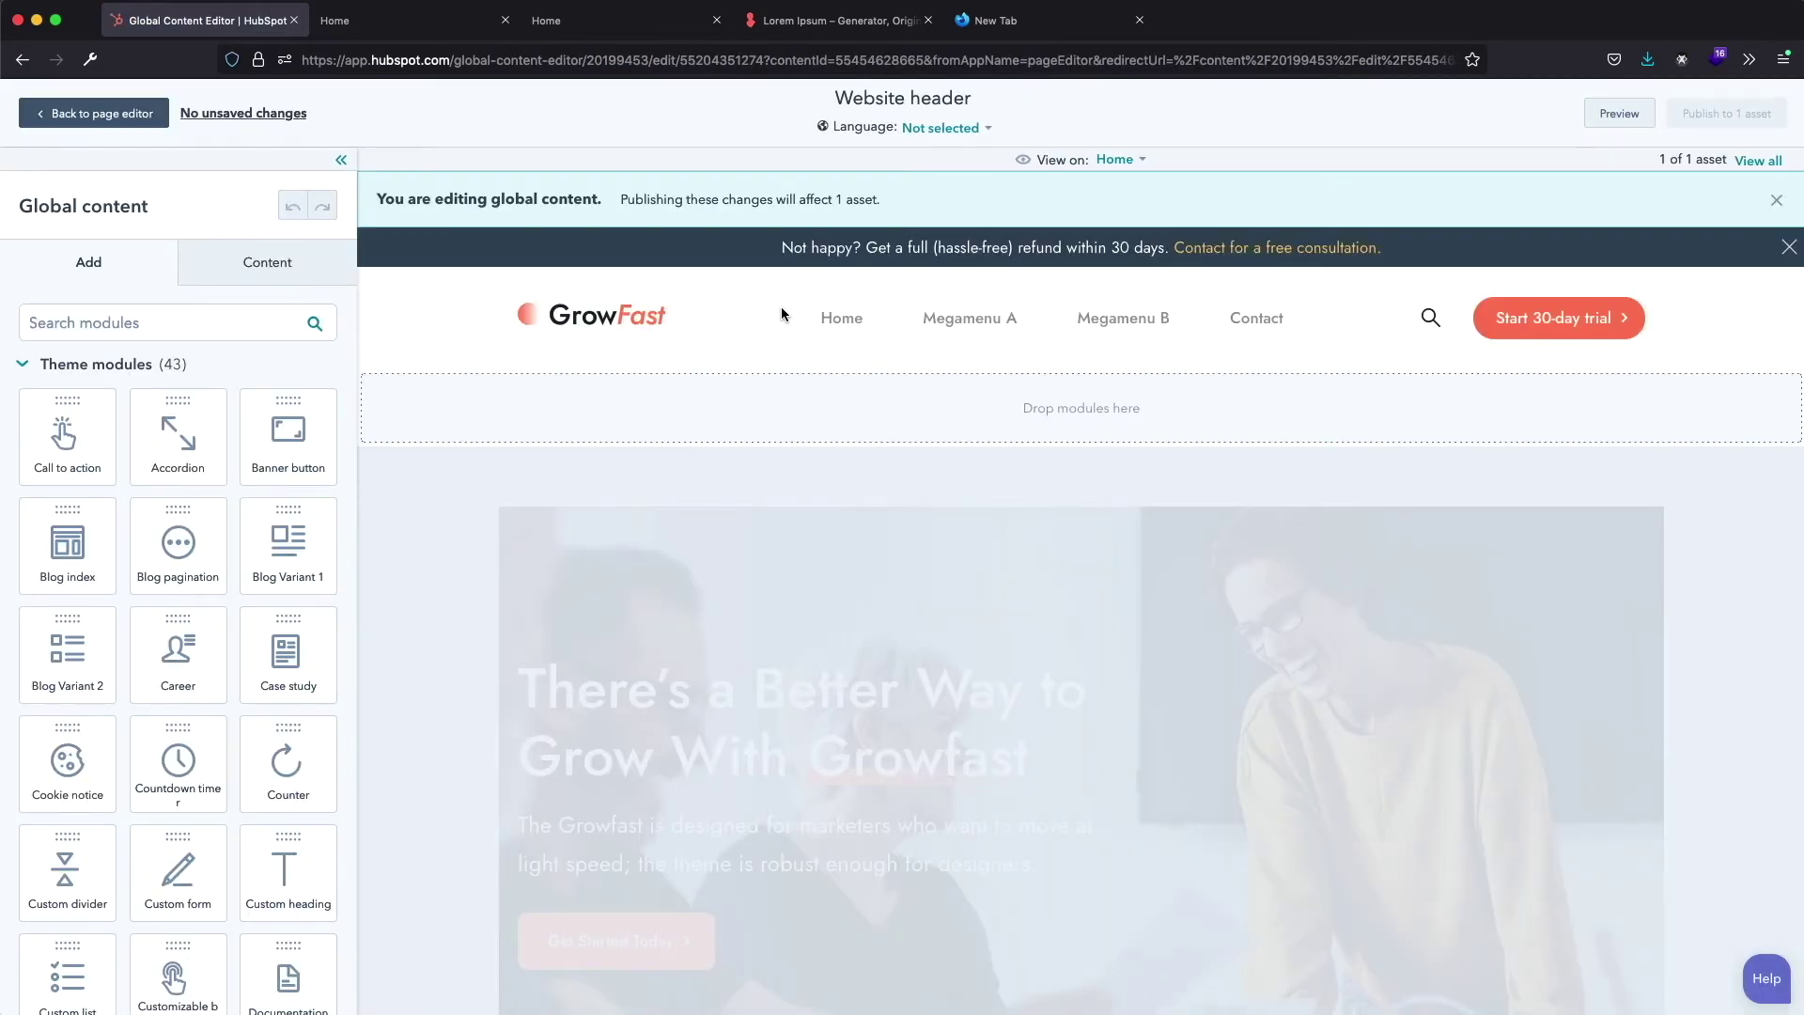
click(703, 312)
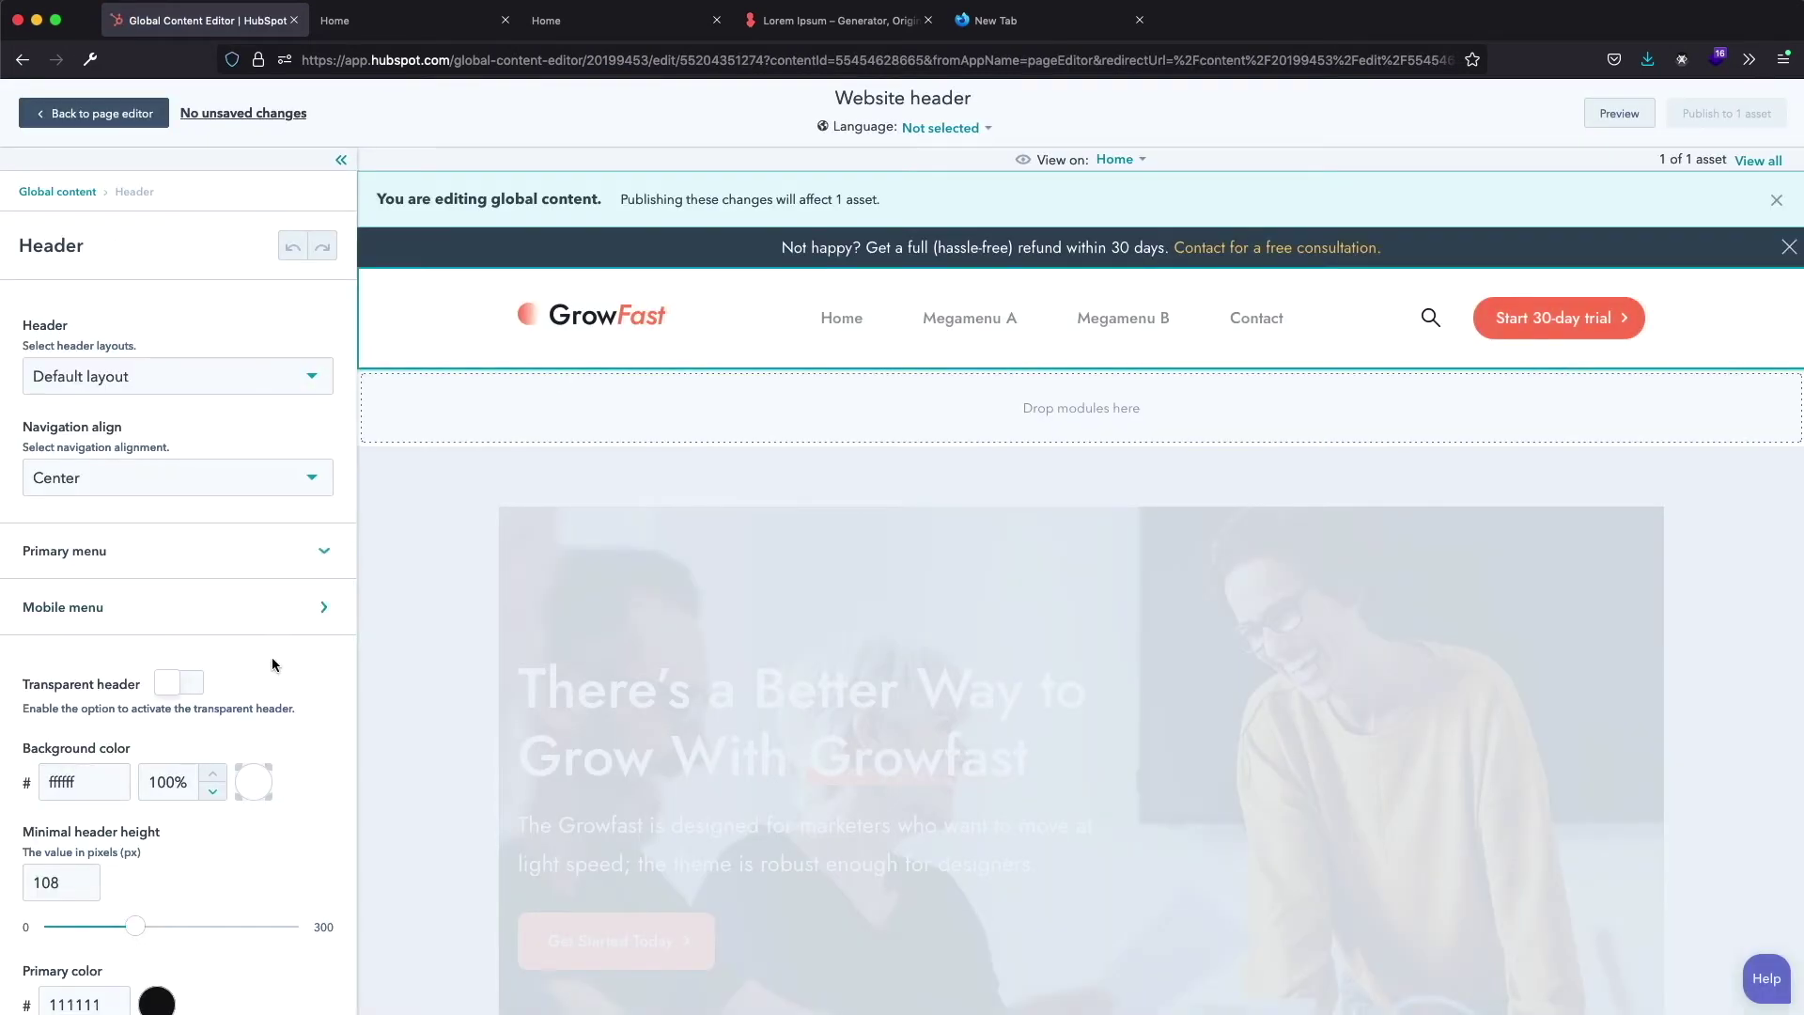
scroll(272, 664, down, 15)
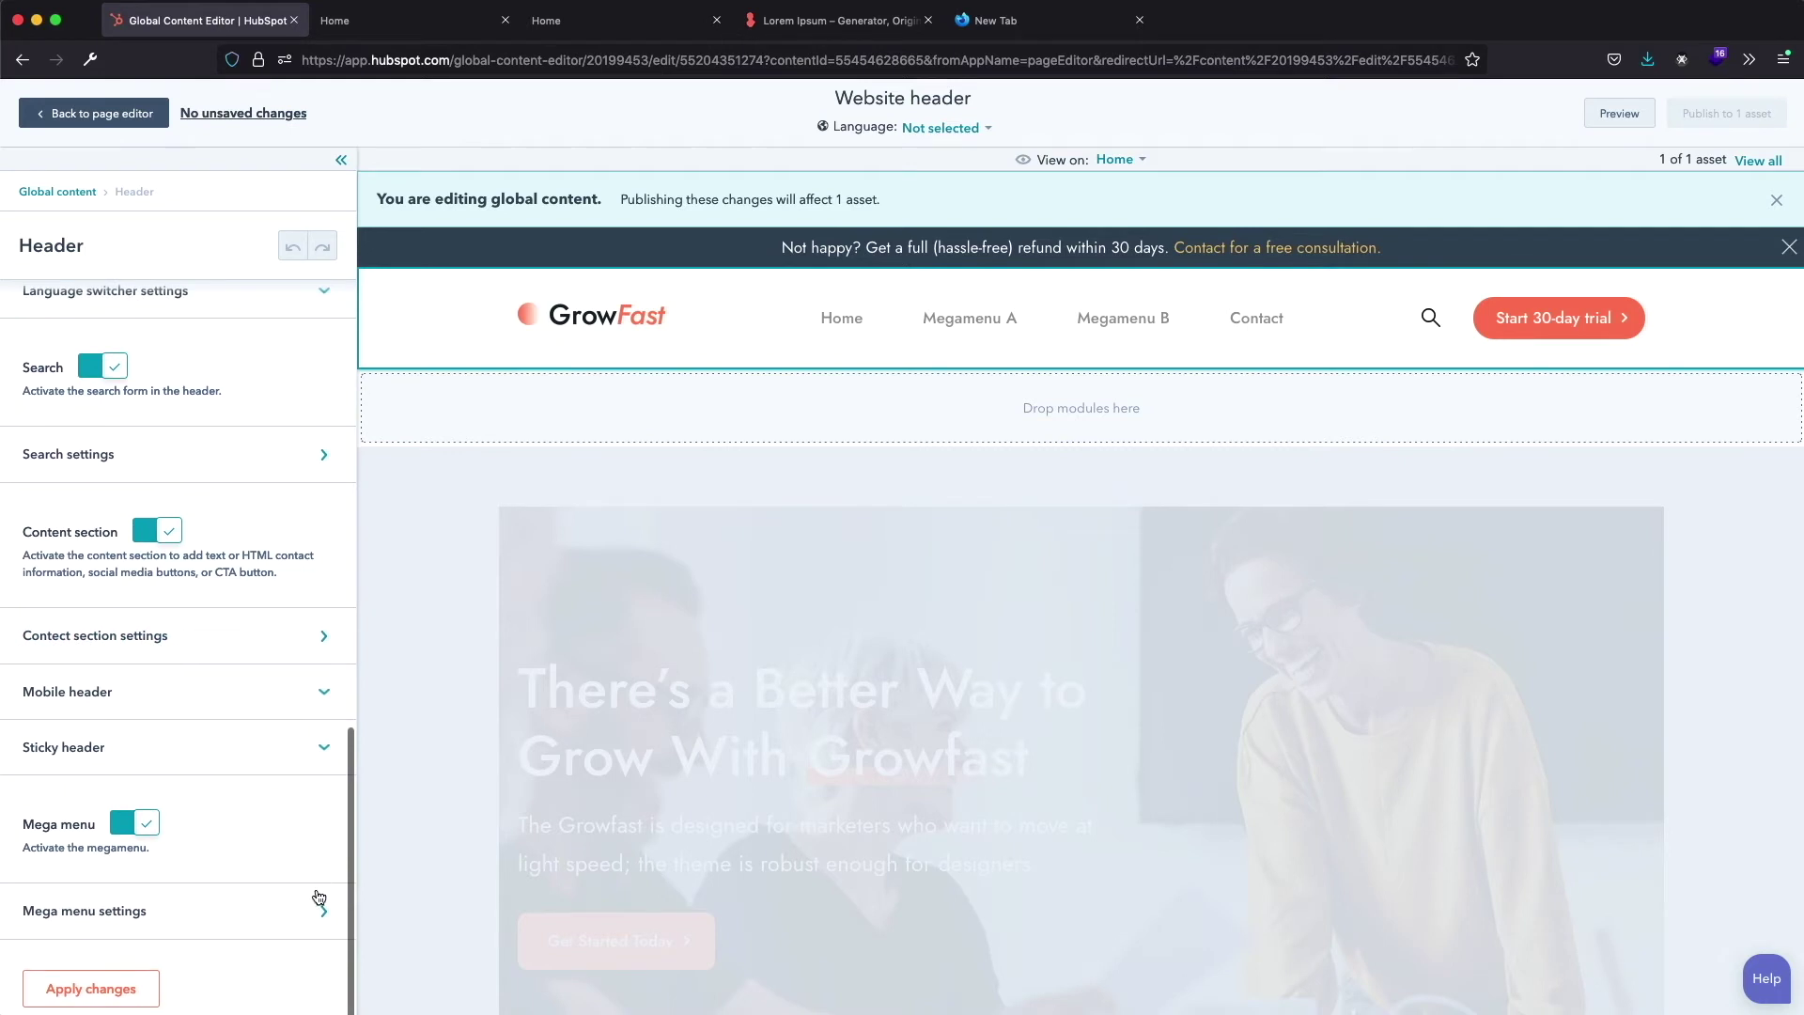
click(317, 909)
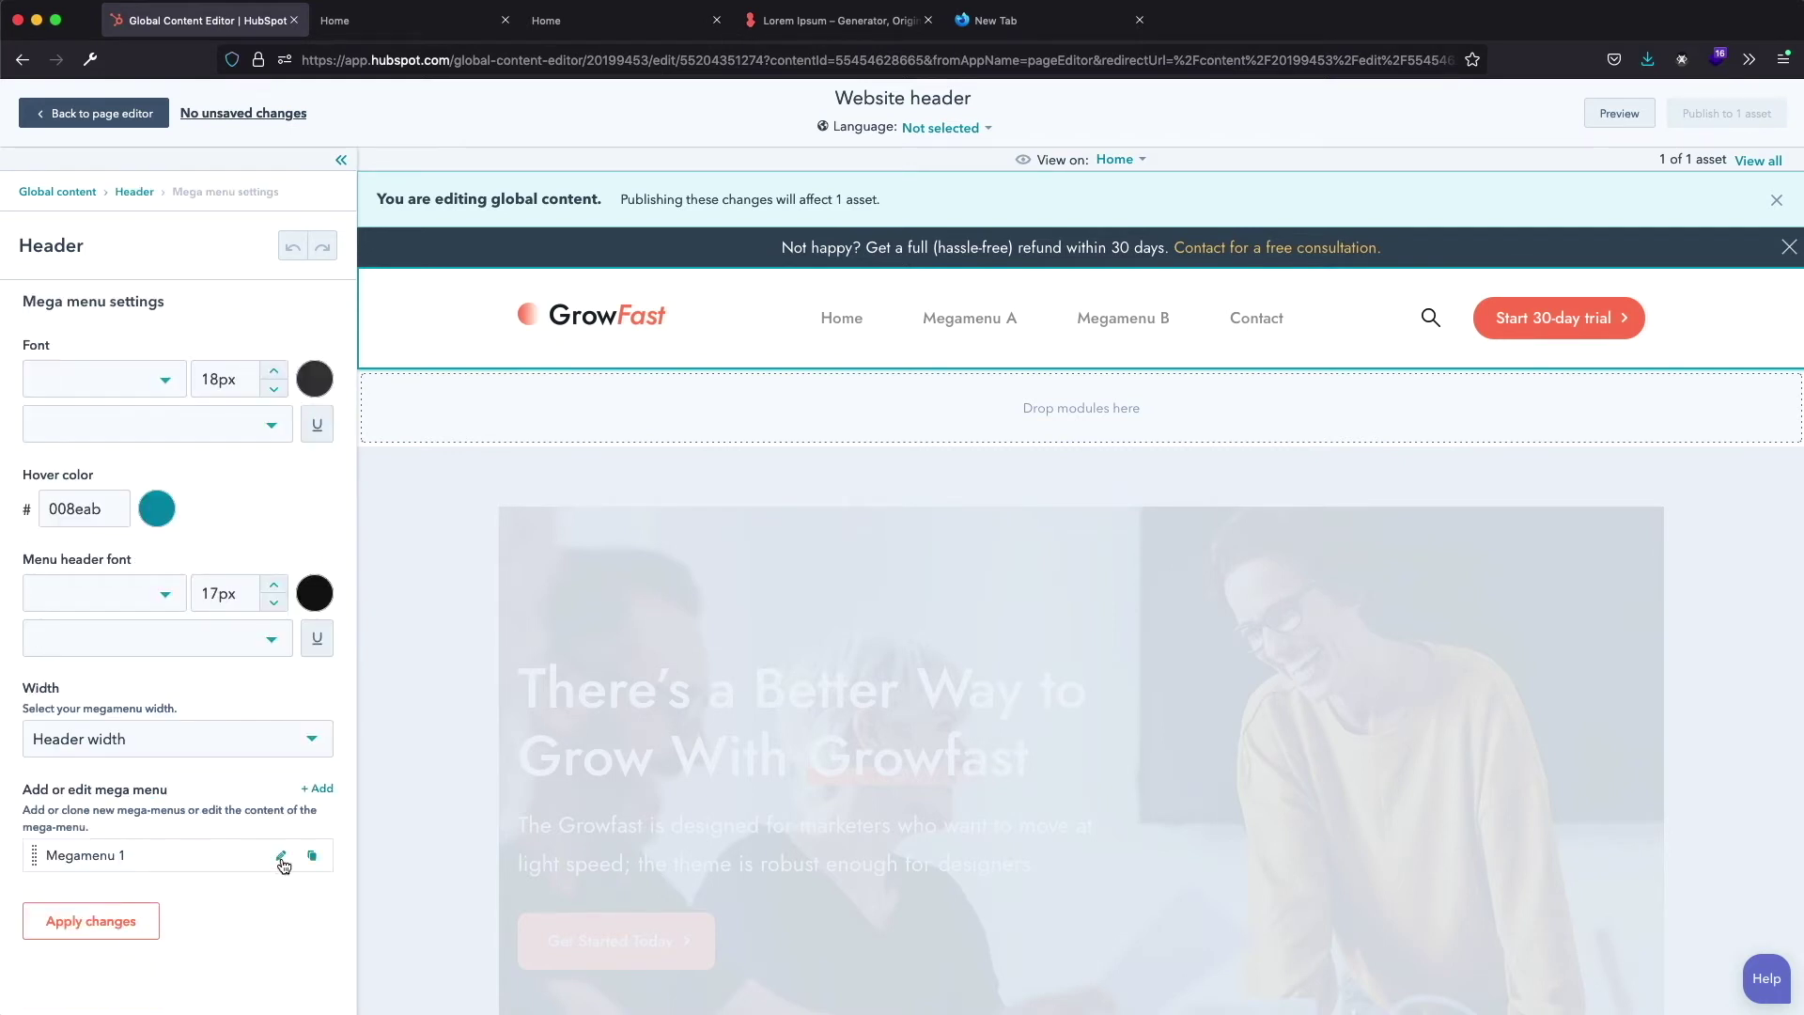
Open Megamenu 1, expand Column 1 and open its menu content for editing
click(282, 858)
click(324, 718)
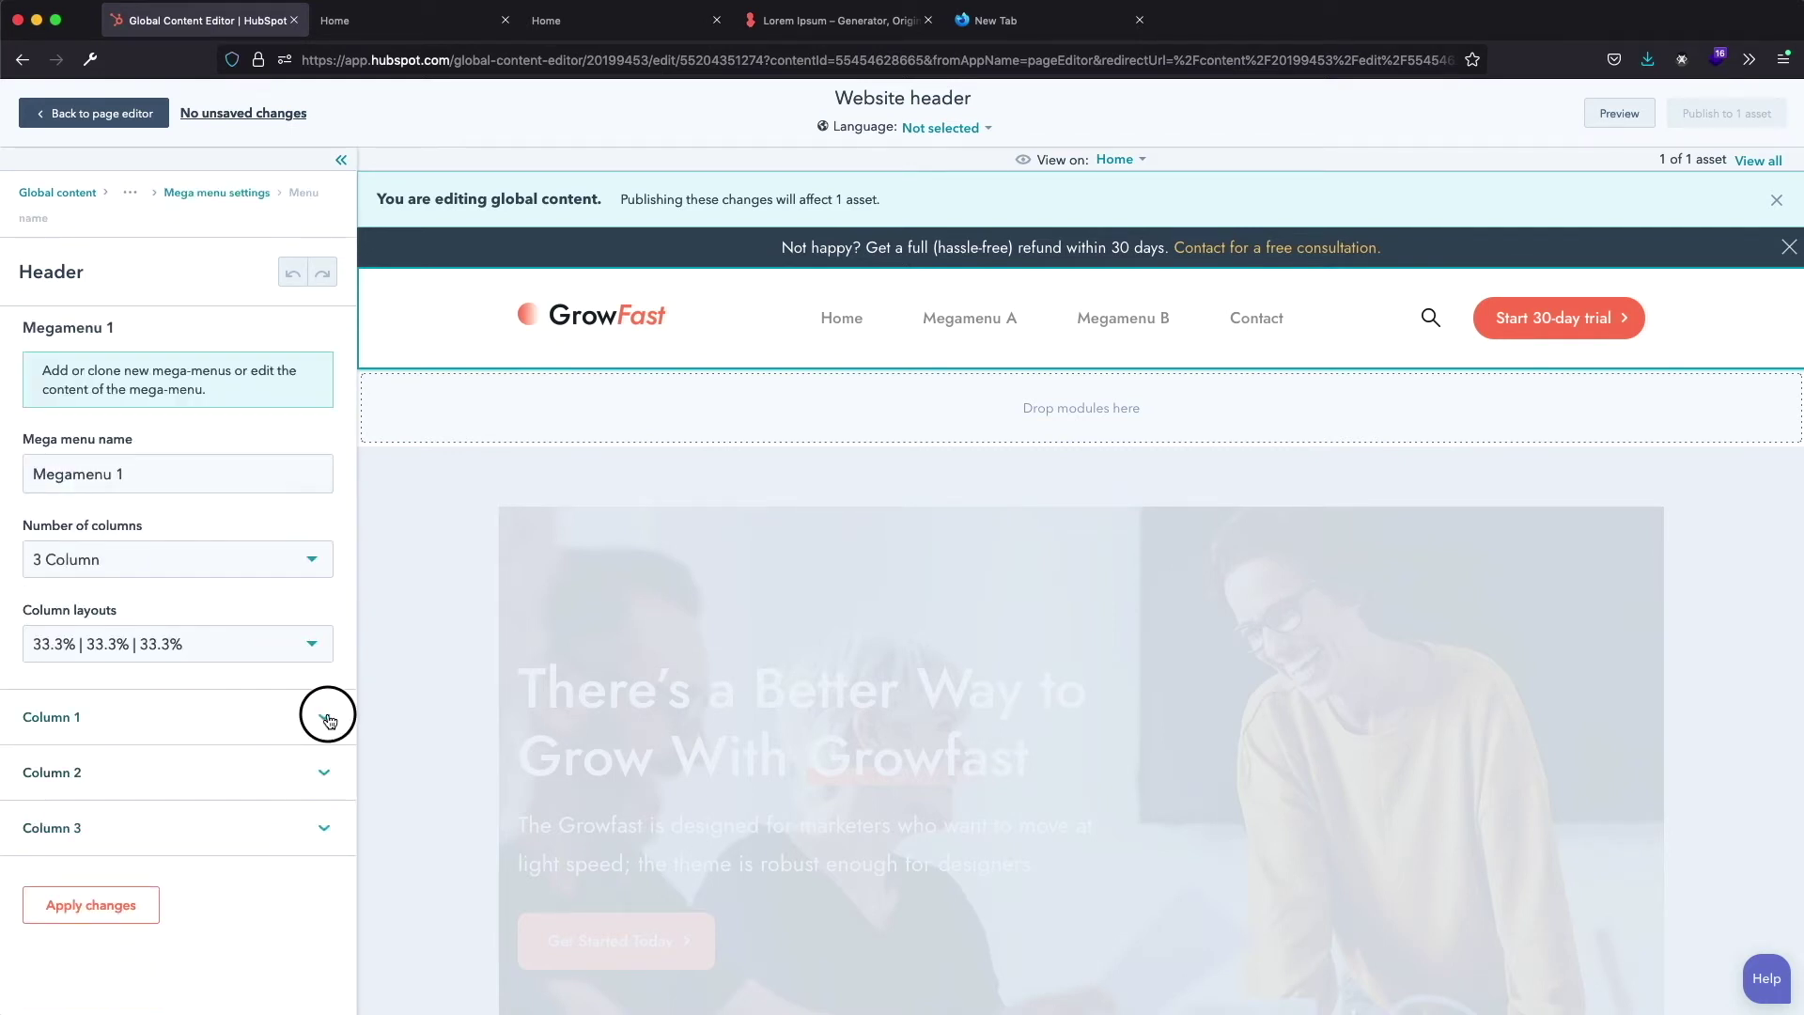
scroll(325, 718, down, 8)
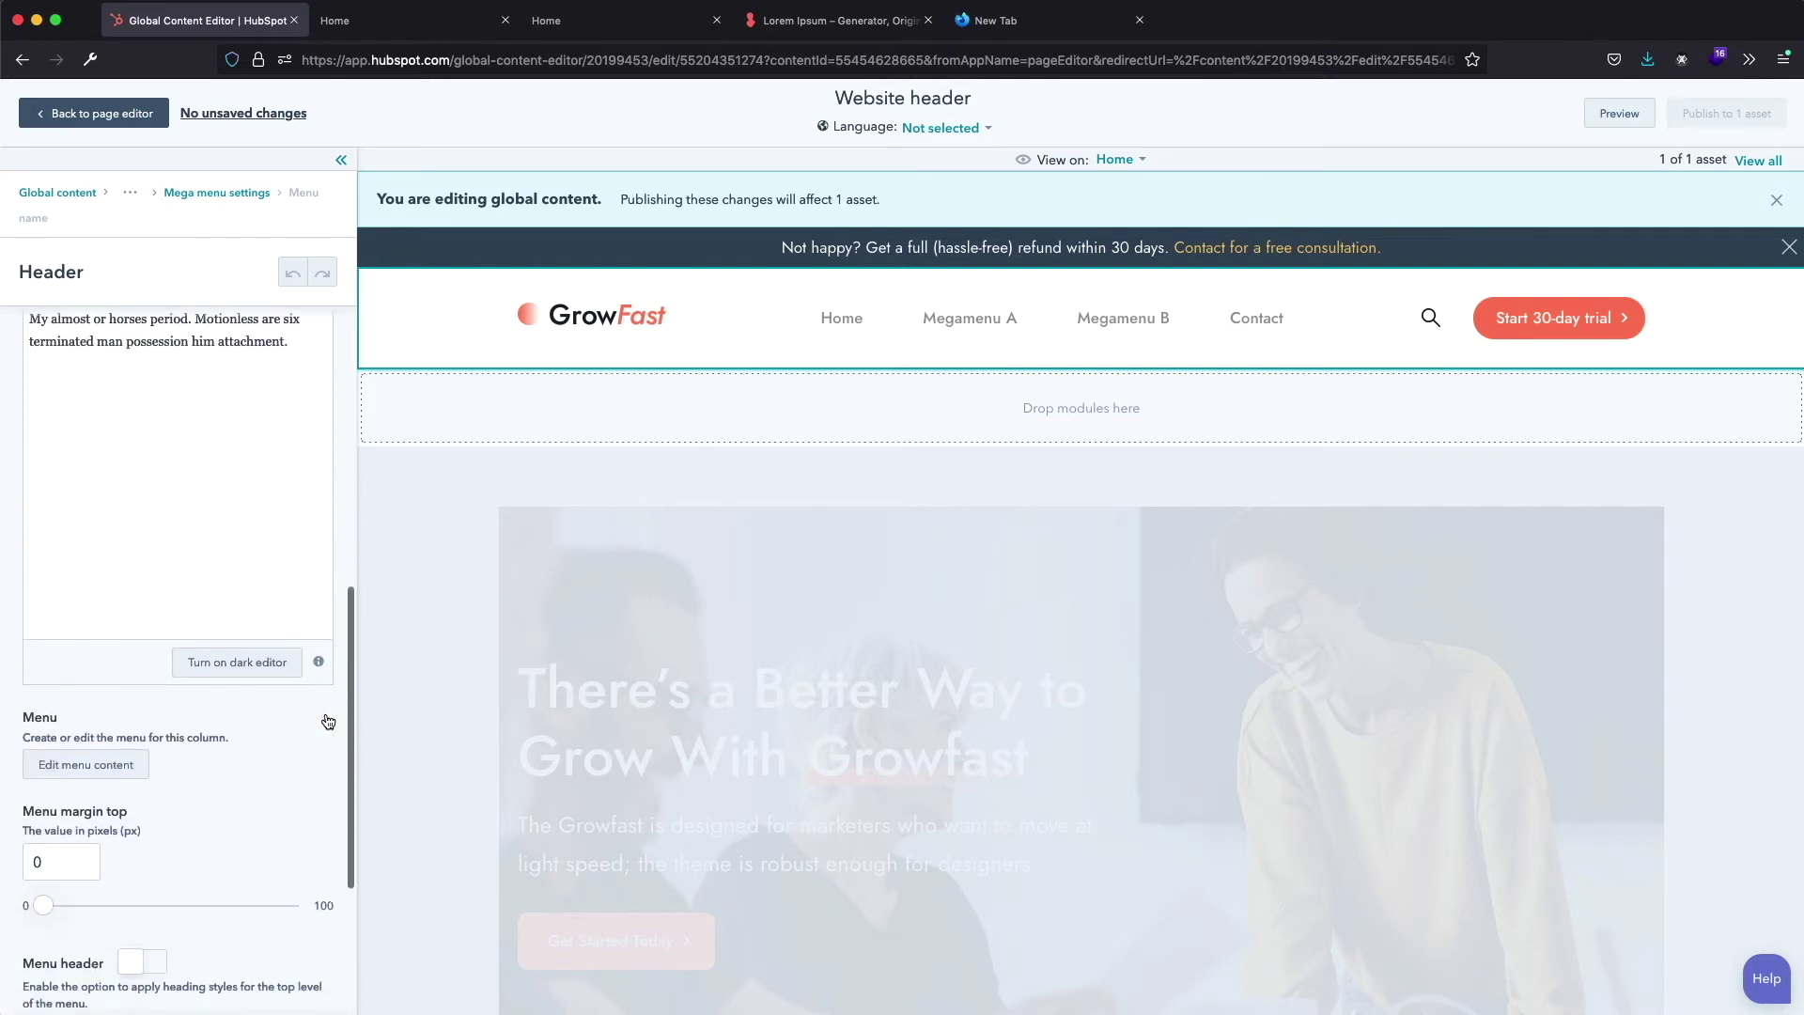
click(127, 605)
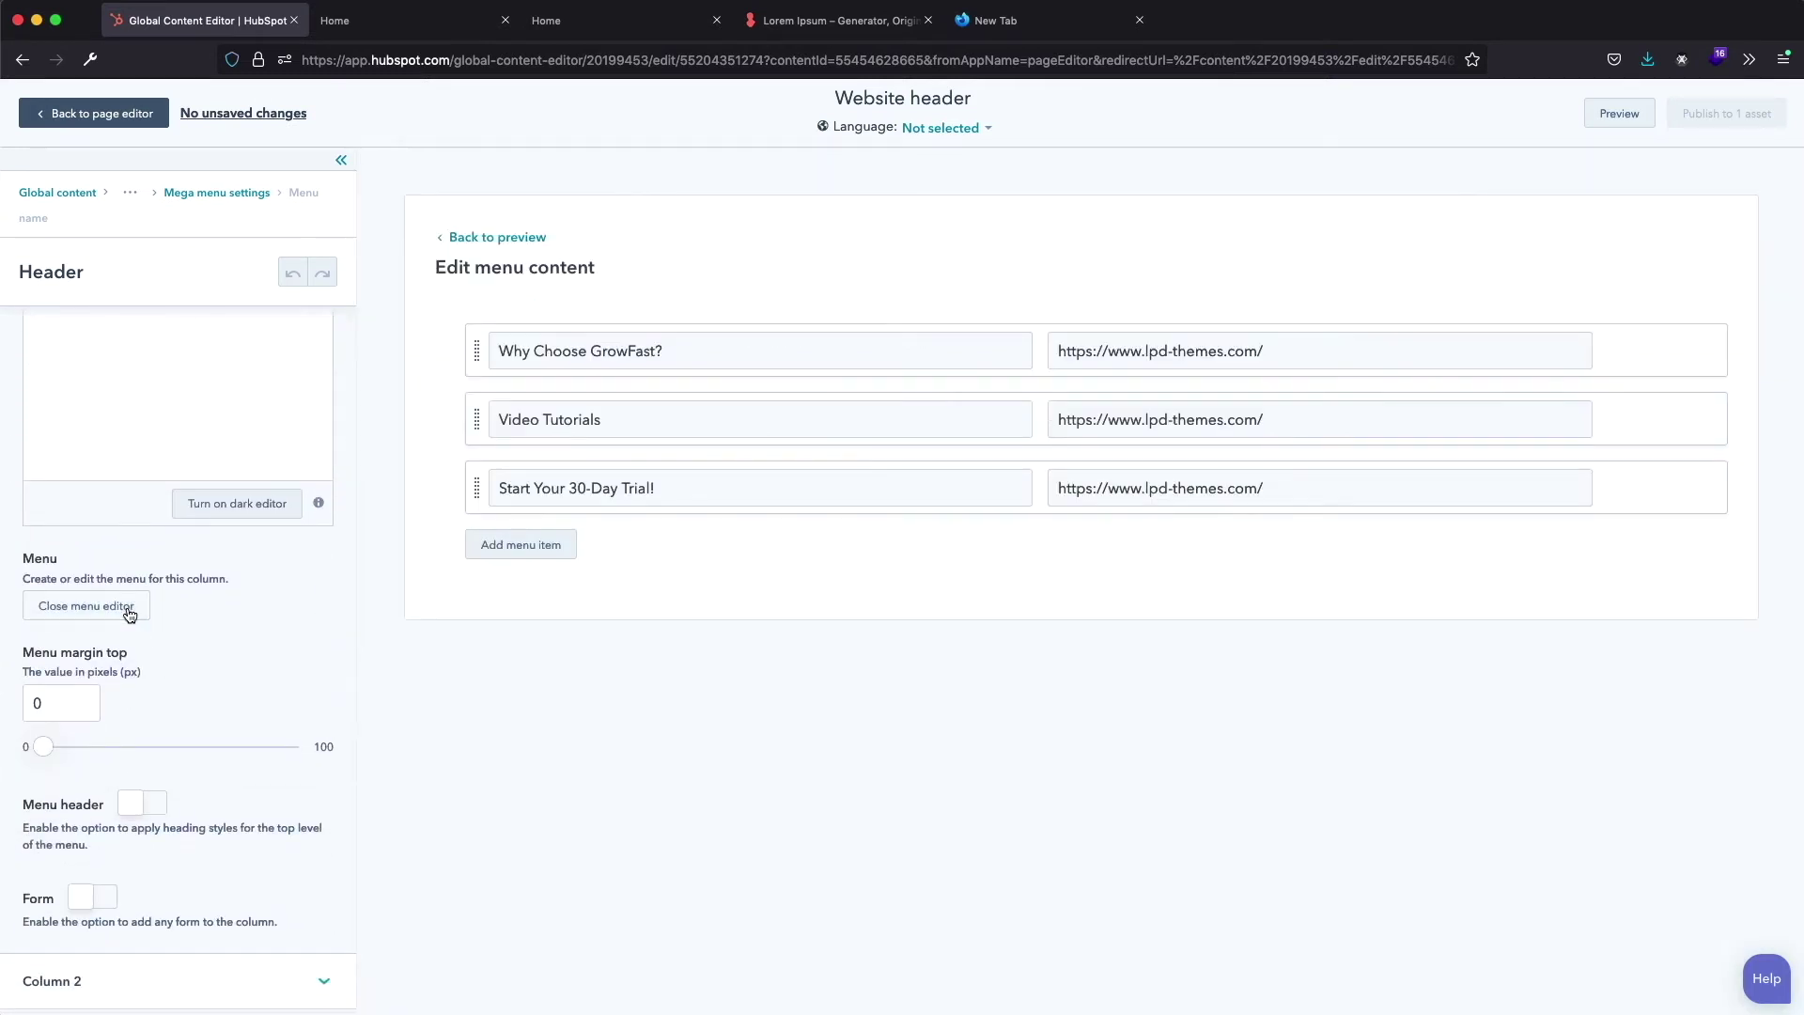
Nest "Video Tutorials" and "Start Your 30-Day Trial!" under "Why Choose GrowFast?" and set Column 1's menu margin top to 16 px
drag(477, 485, 512, 359)
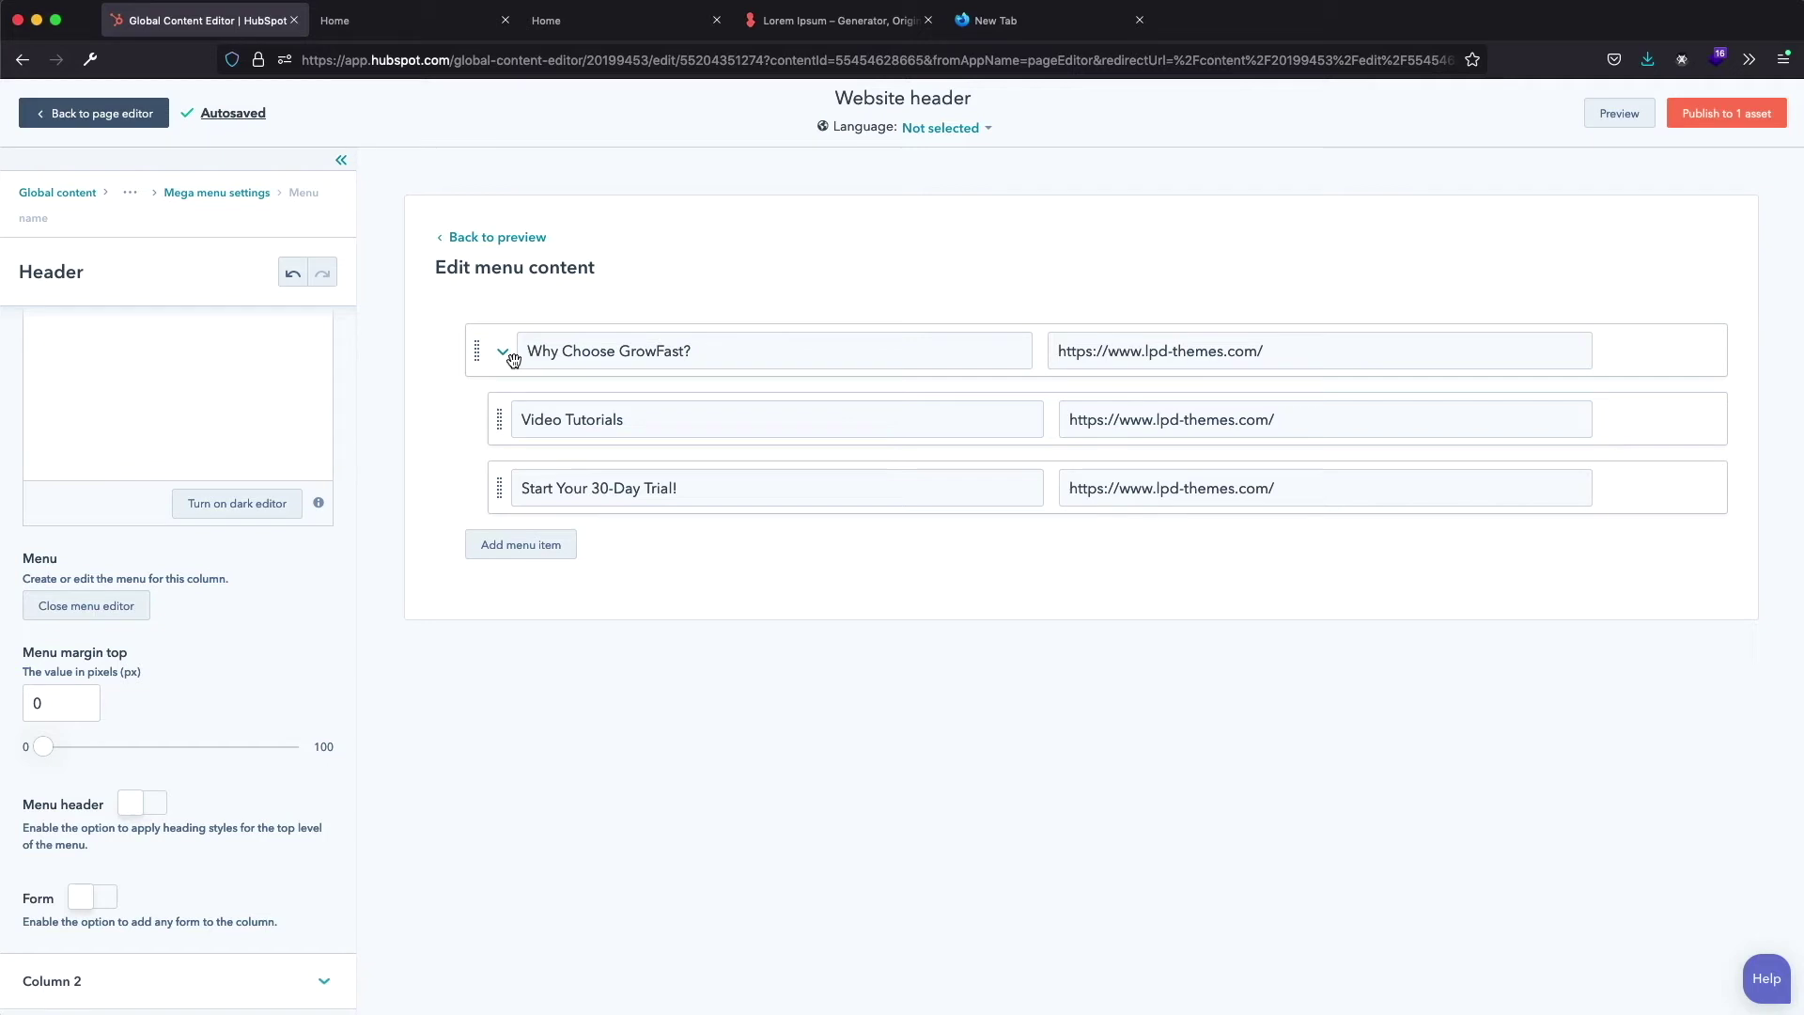
click(28, 703)
text(16)
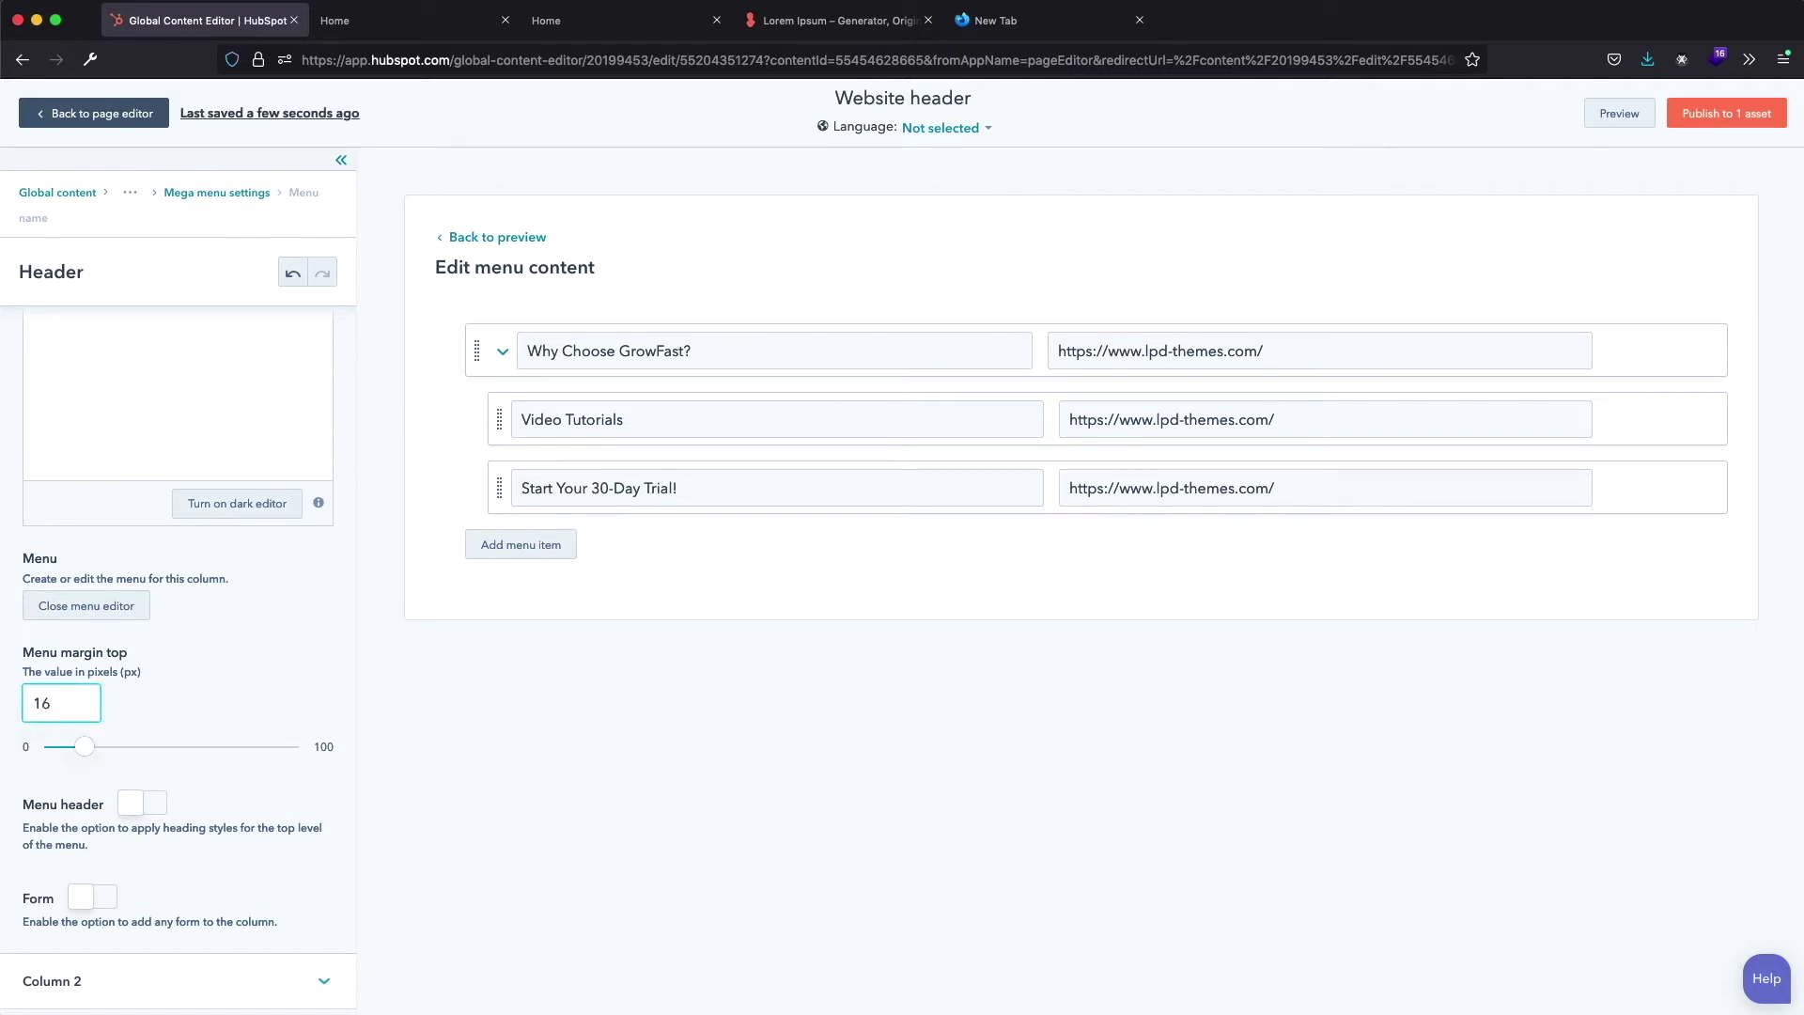
click(194, 696)
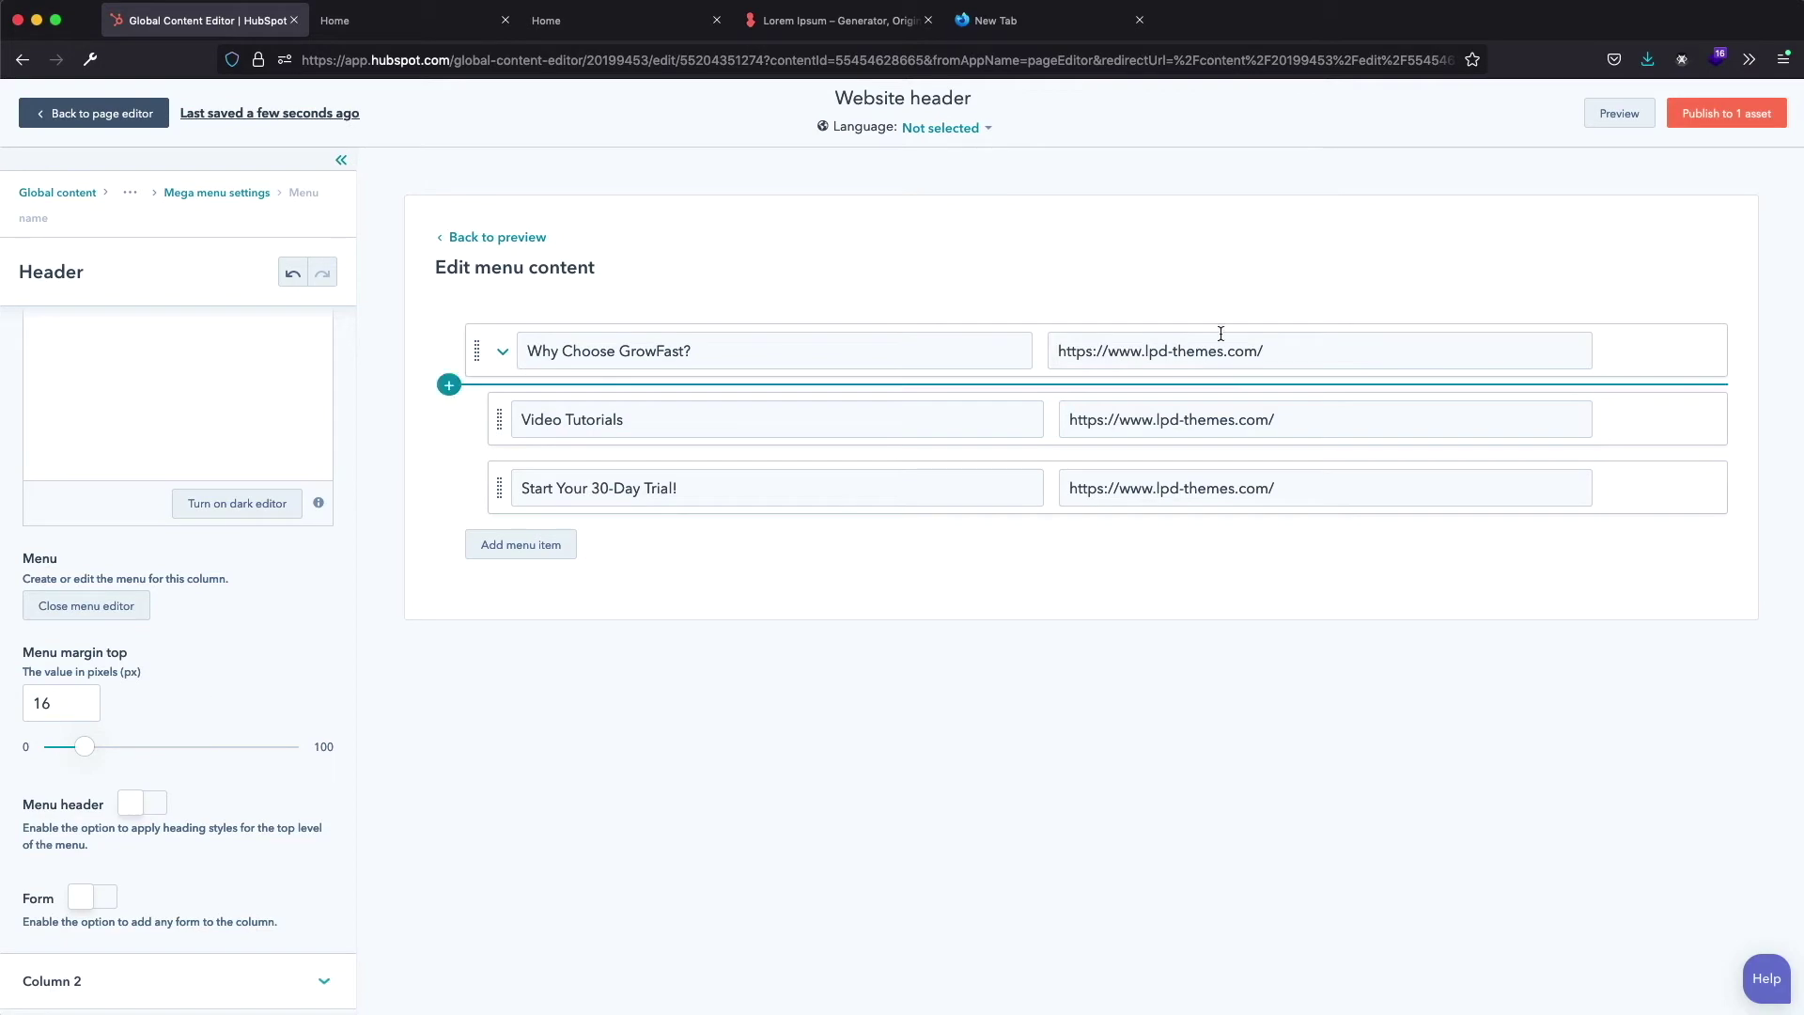
Check the Megamenu A dropdown in a new-window preview of the Home page, then return to the header editor
click(1620, 121)
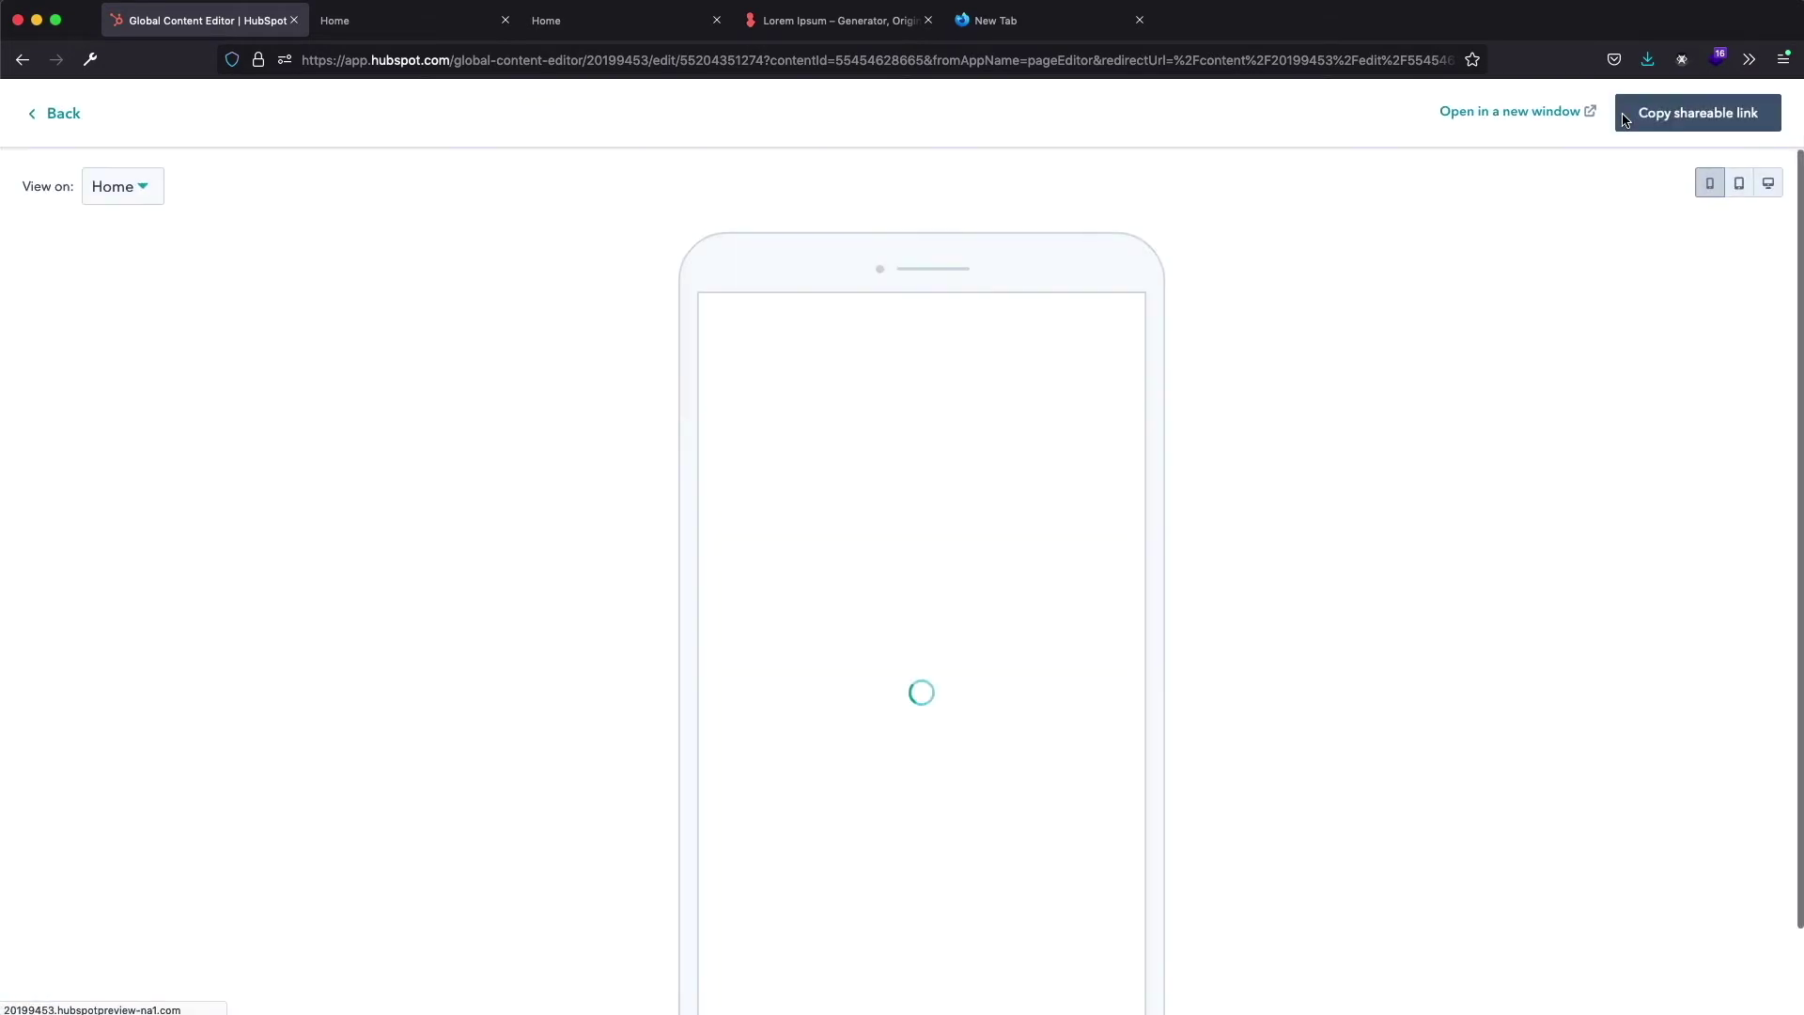
click(1516, 111)
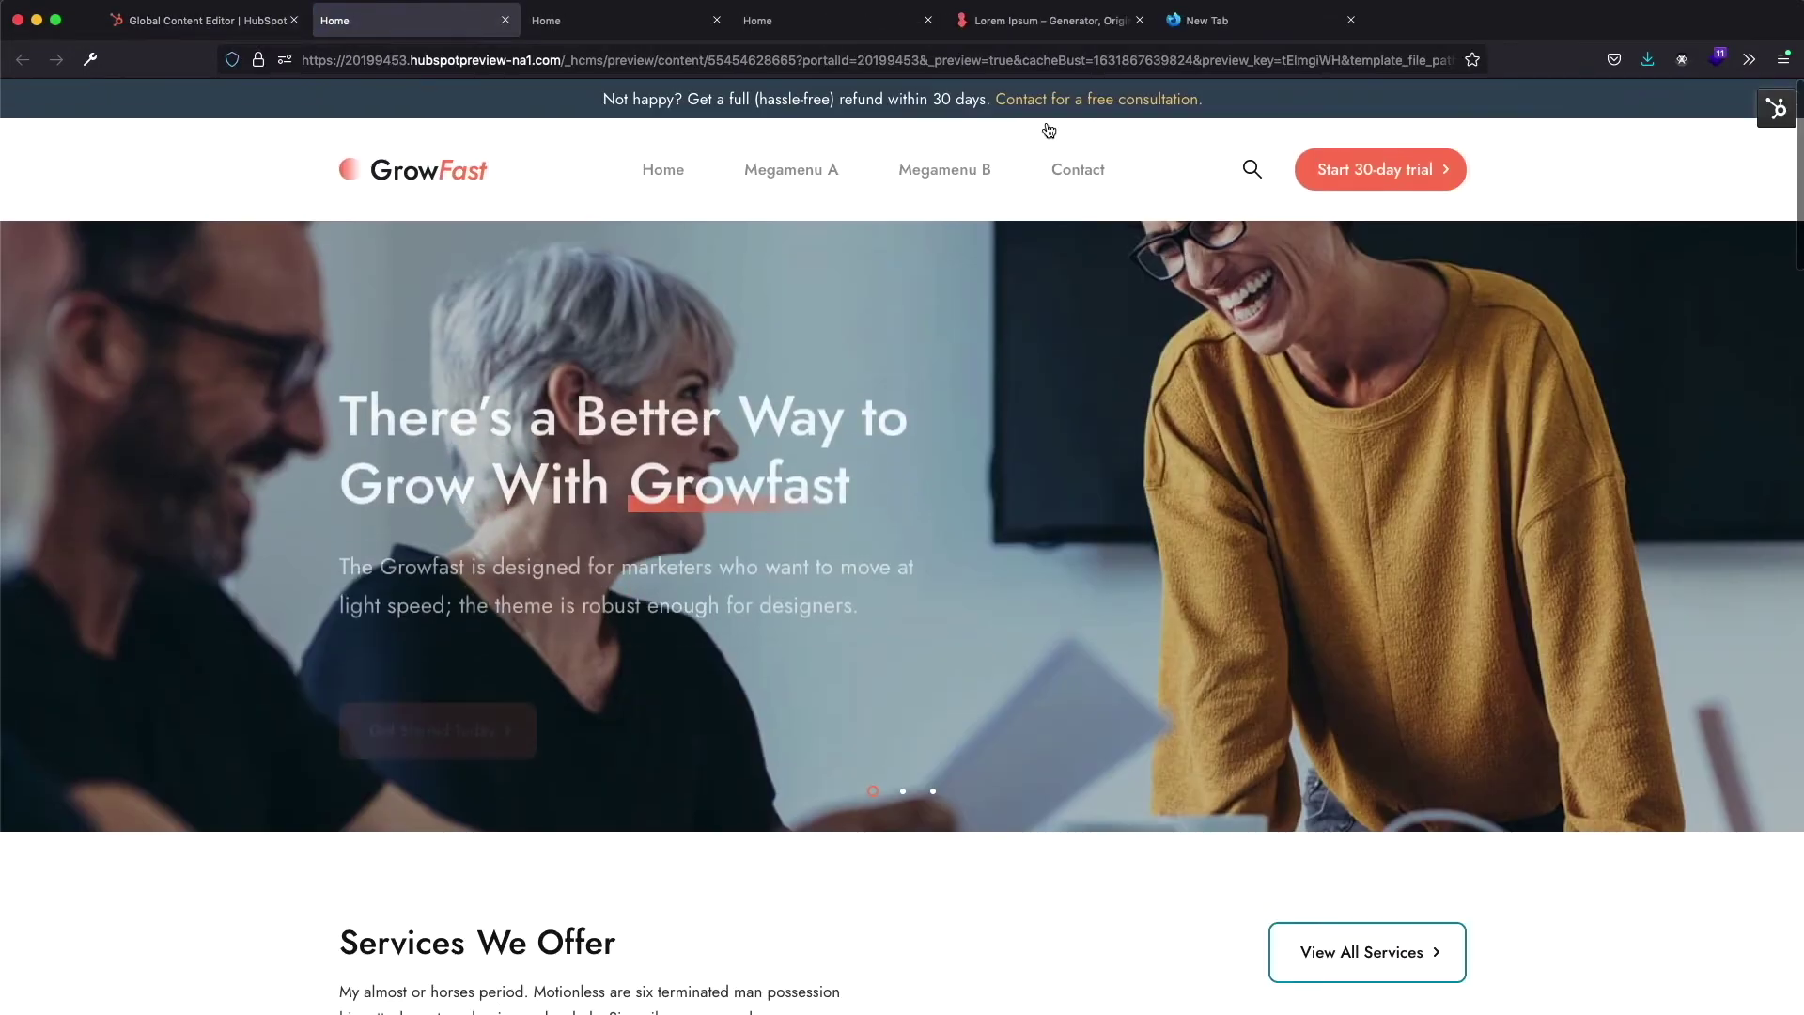
click(789, 169)
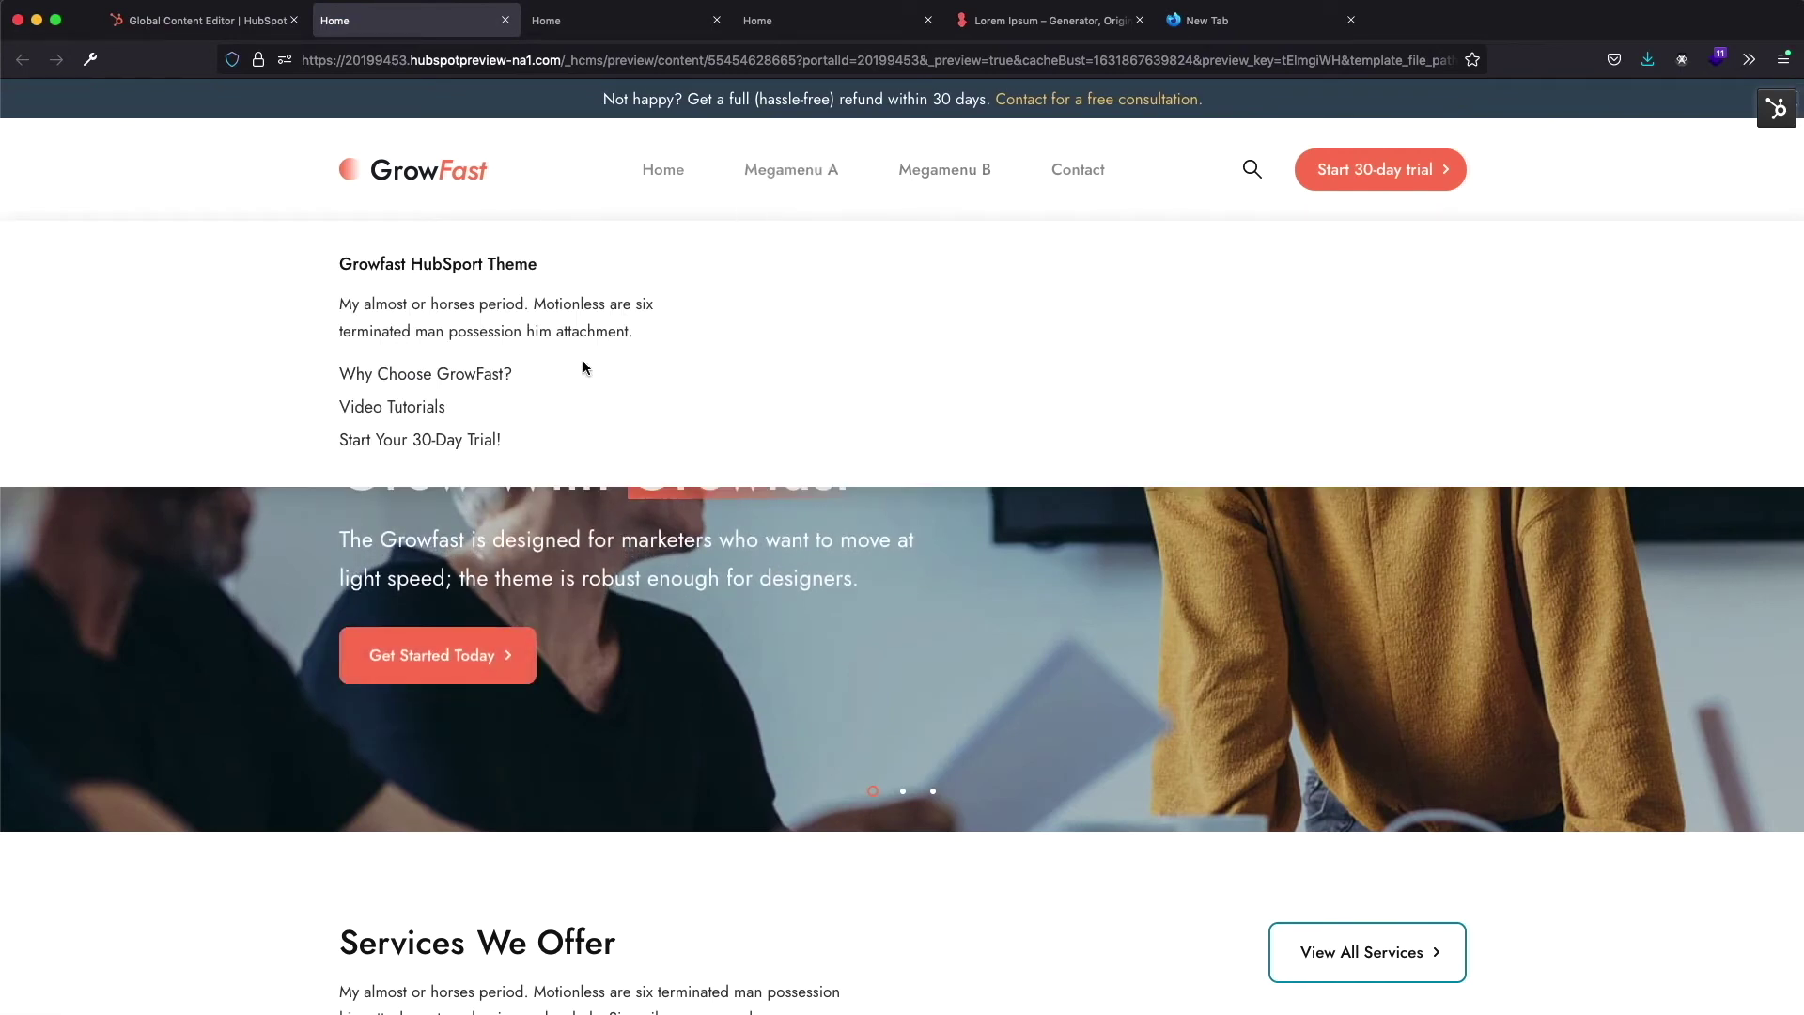
click(505, 20)
click(504, 20)
click(58, 112)
Expand Column 2 and add the rich text "Do You Need Help?" formatted as Heading 4
scroll(279, 594, down, 2)
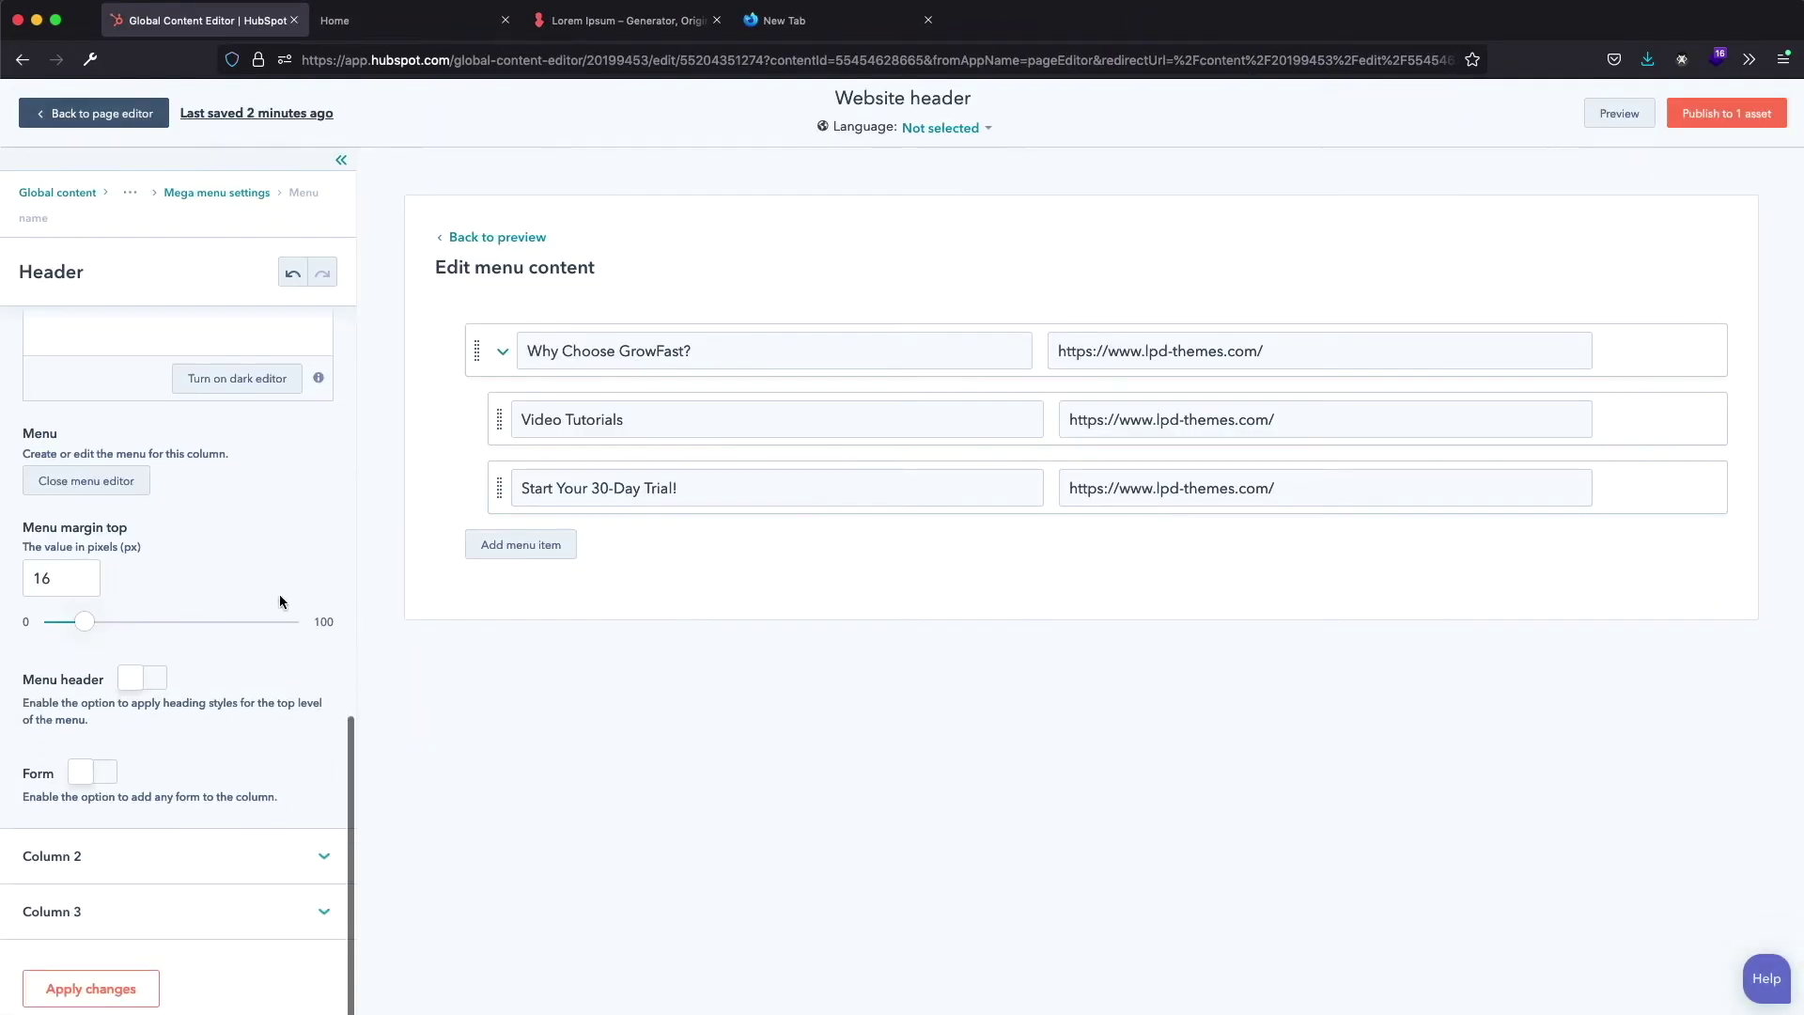
click(319, 856)
scroll(322, 859, down, 7)
scroll(323, 859, up, 2)
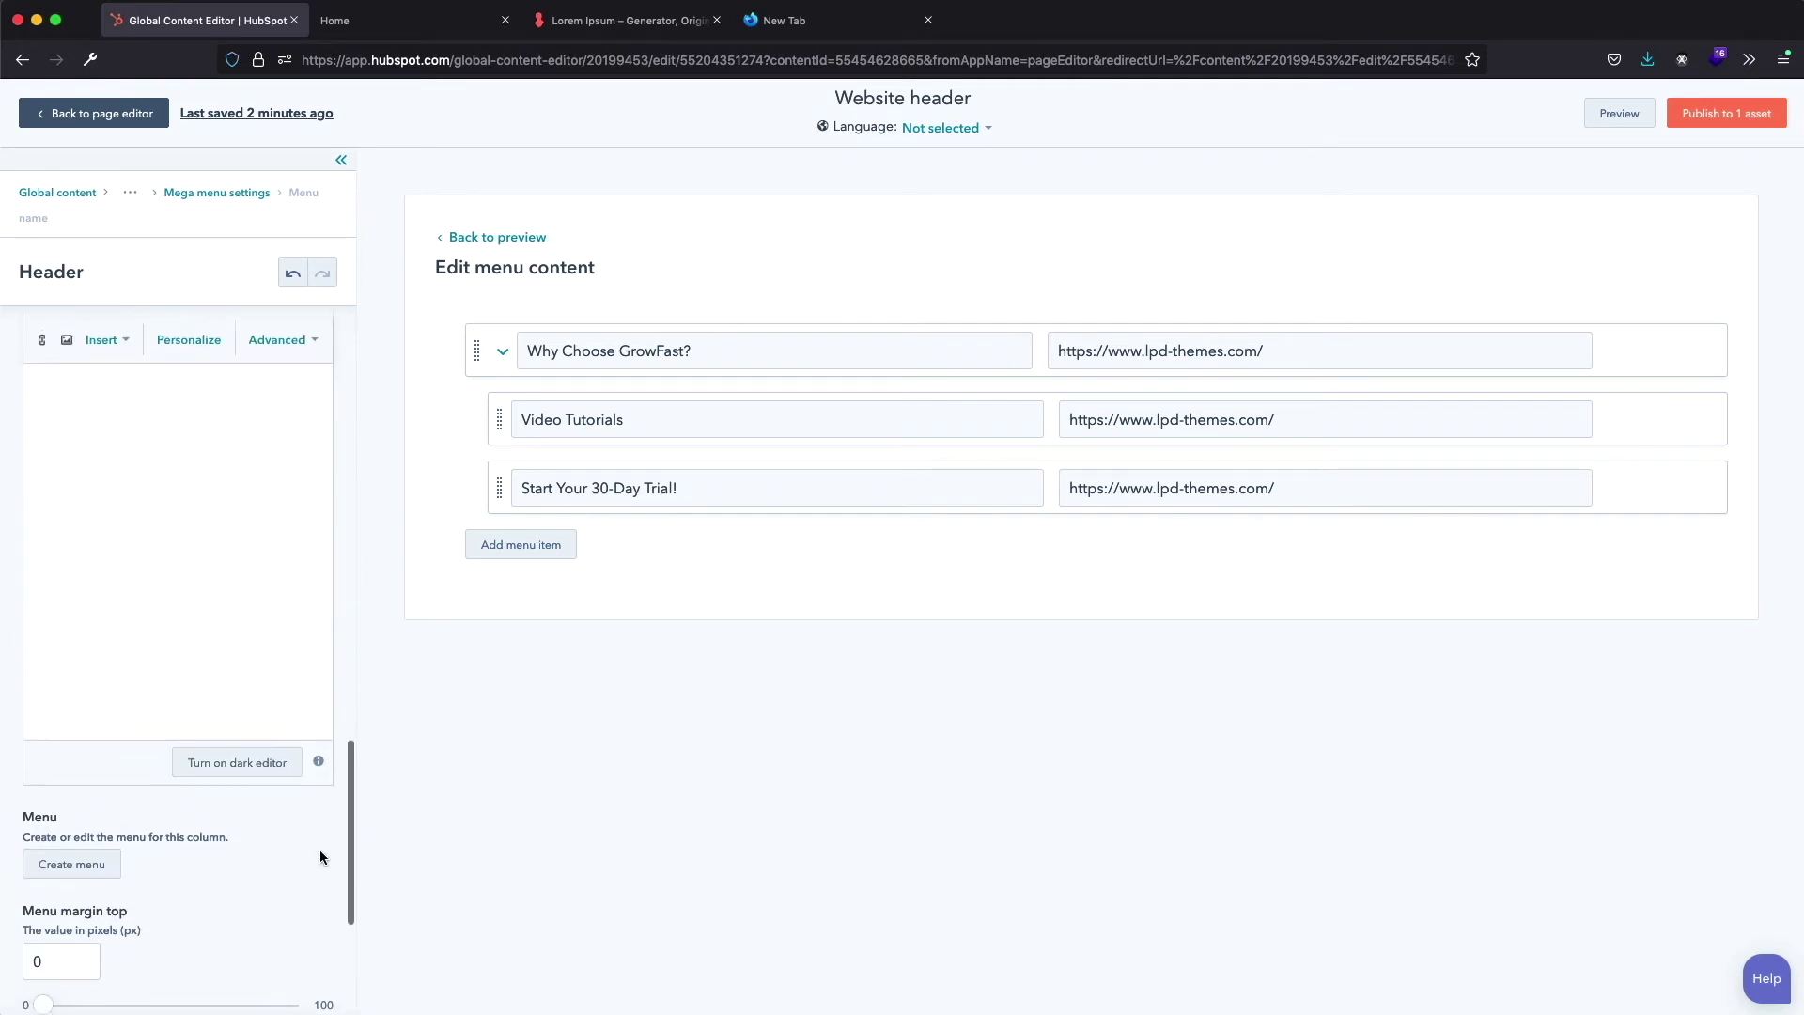
scroll(319, 857, up, 1)
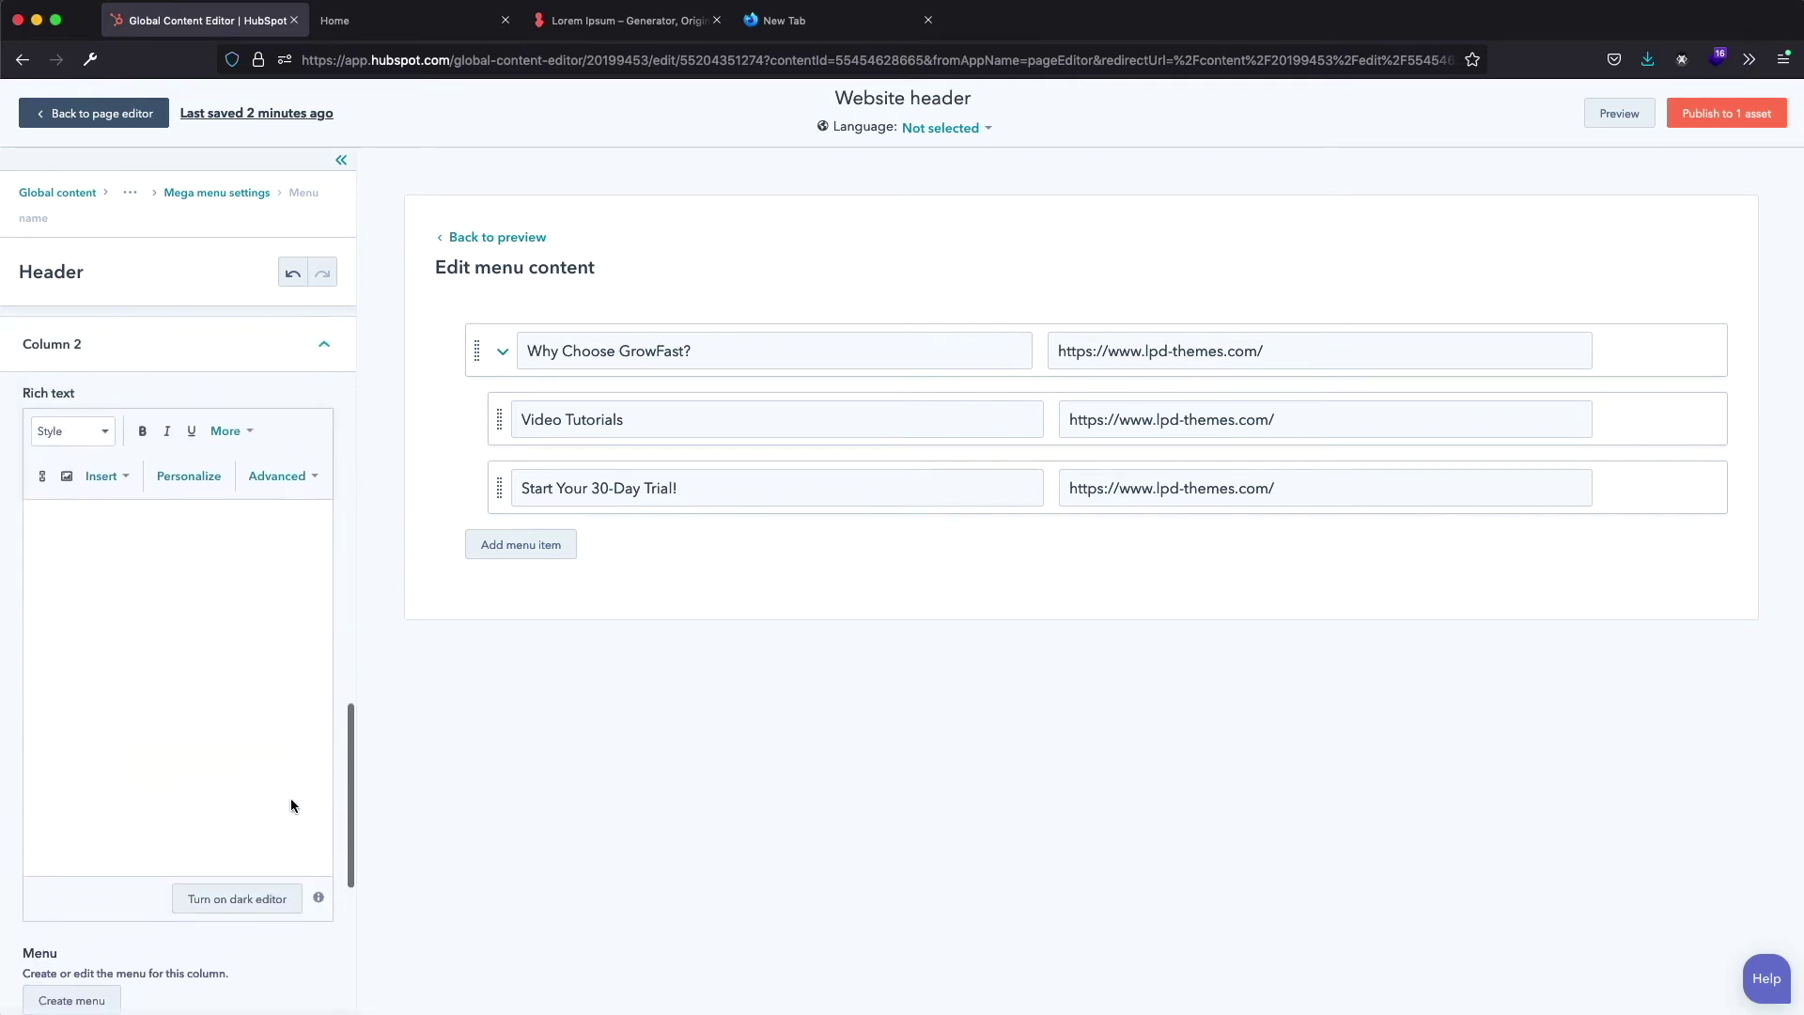
click(93, 520)
text(Do You Need Help?)
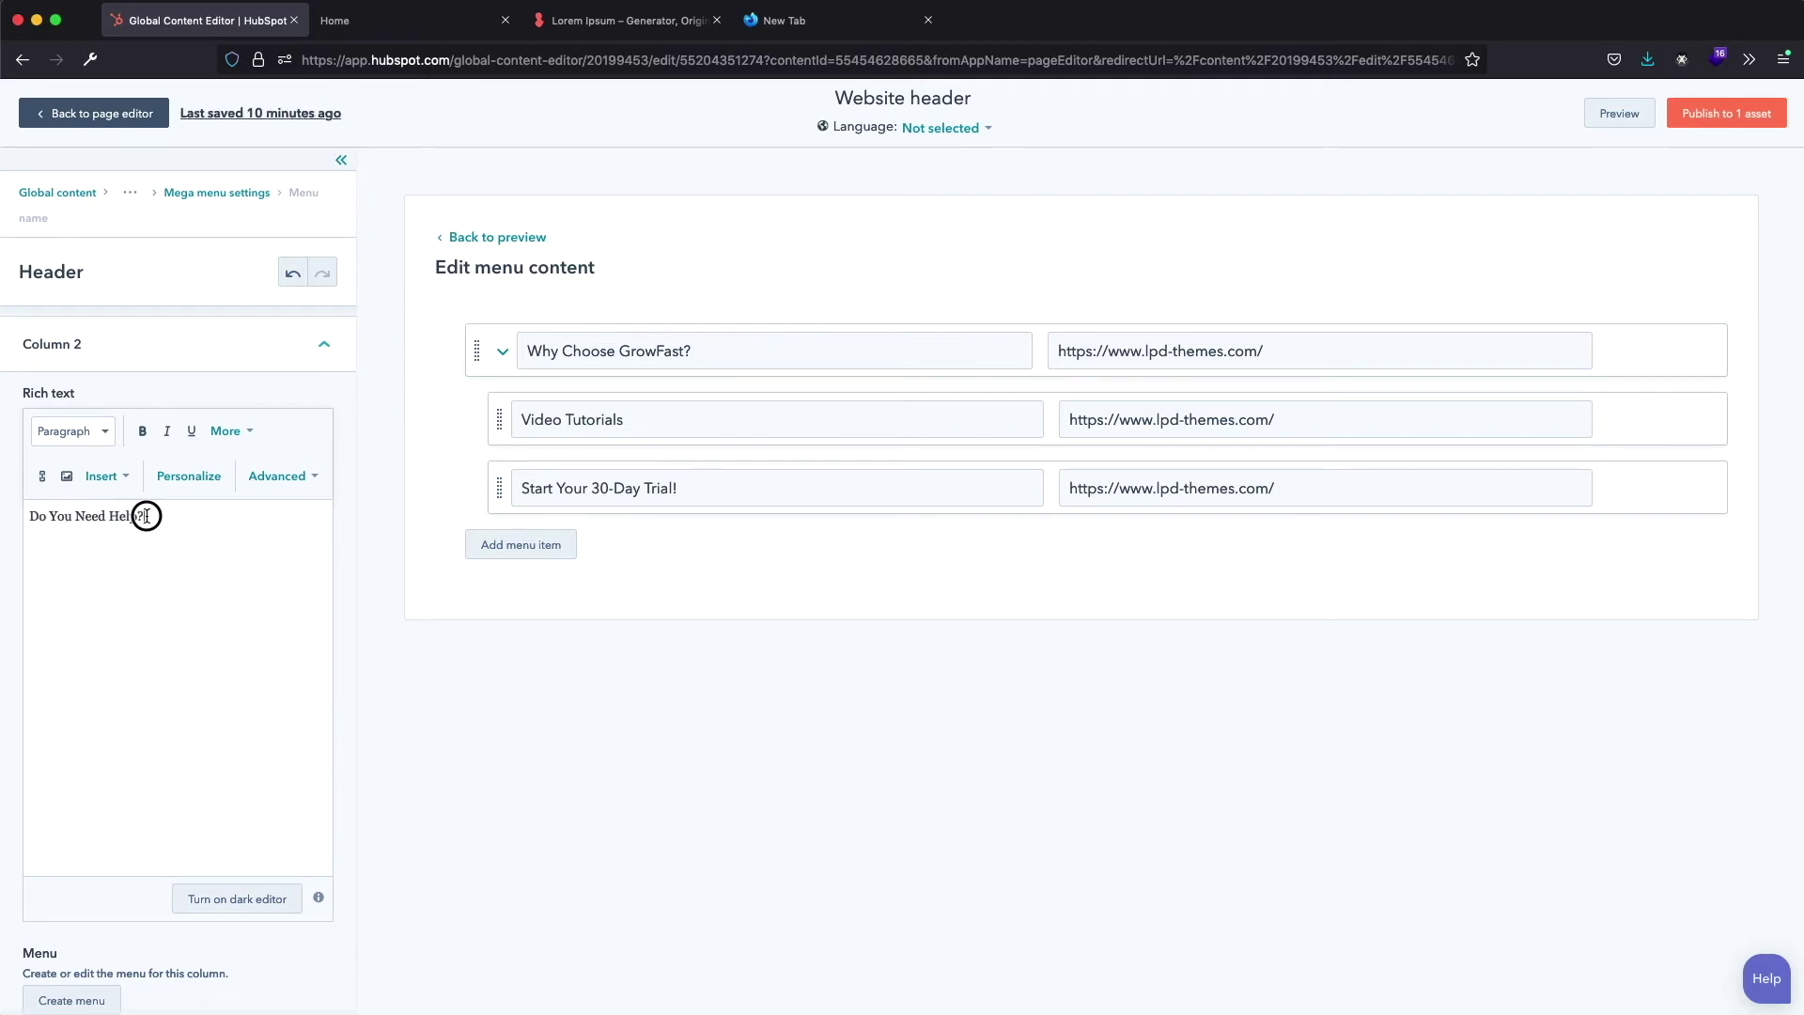
drag(146, 515, 47, 487)
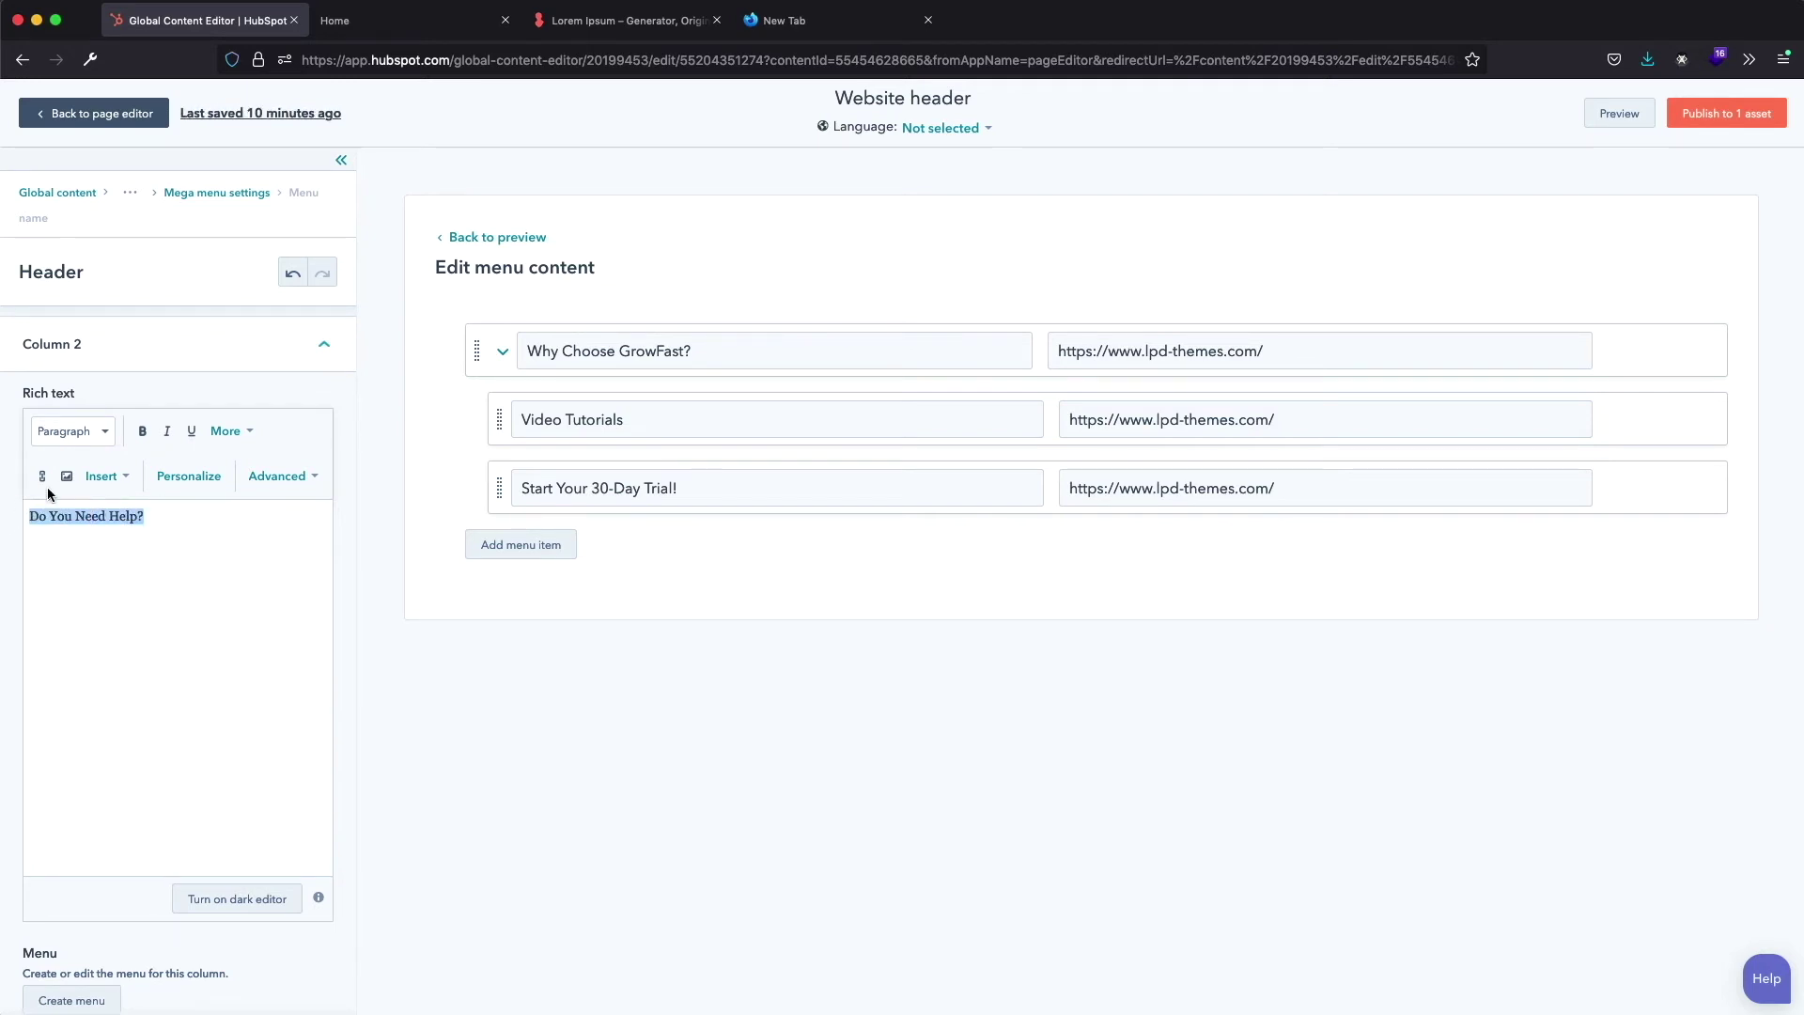
click(104, 432)
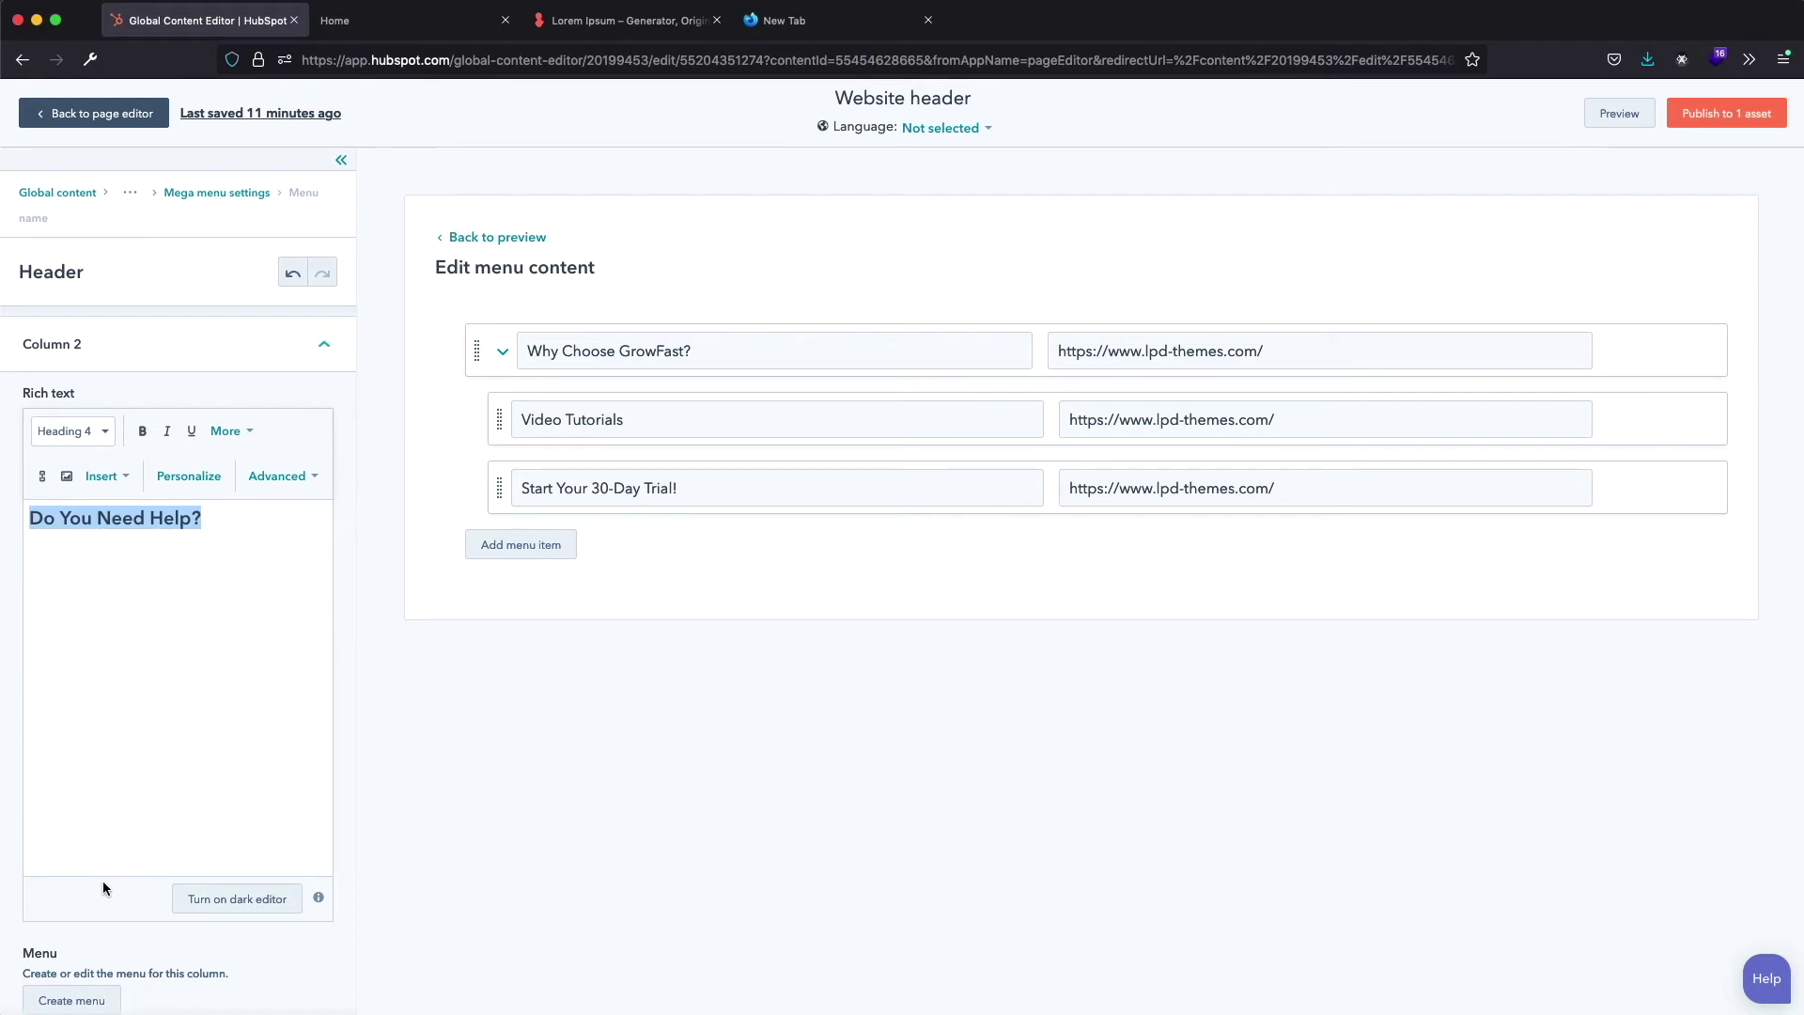
Create a menu for Column 2 with one item that uses a URL link instead of a page link
scroll(122, 898, down, 4)
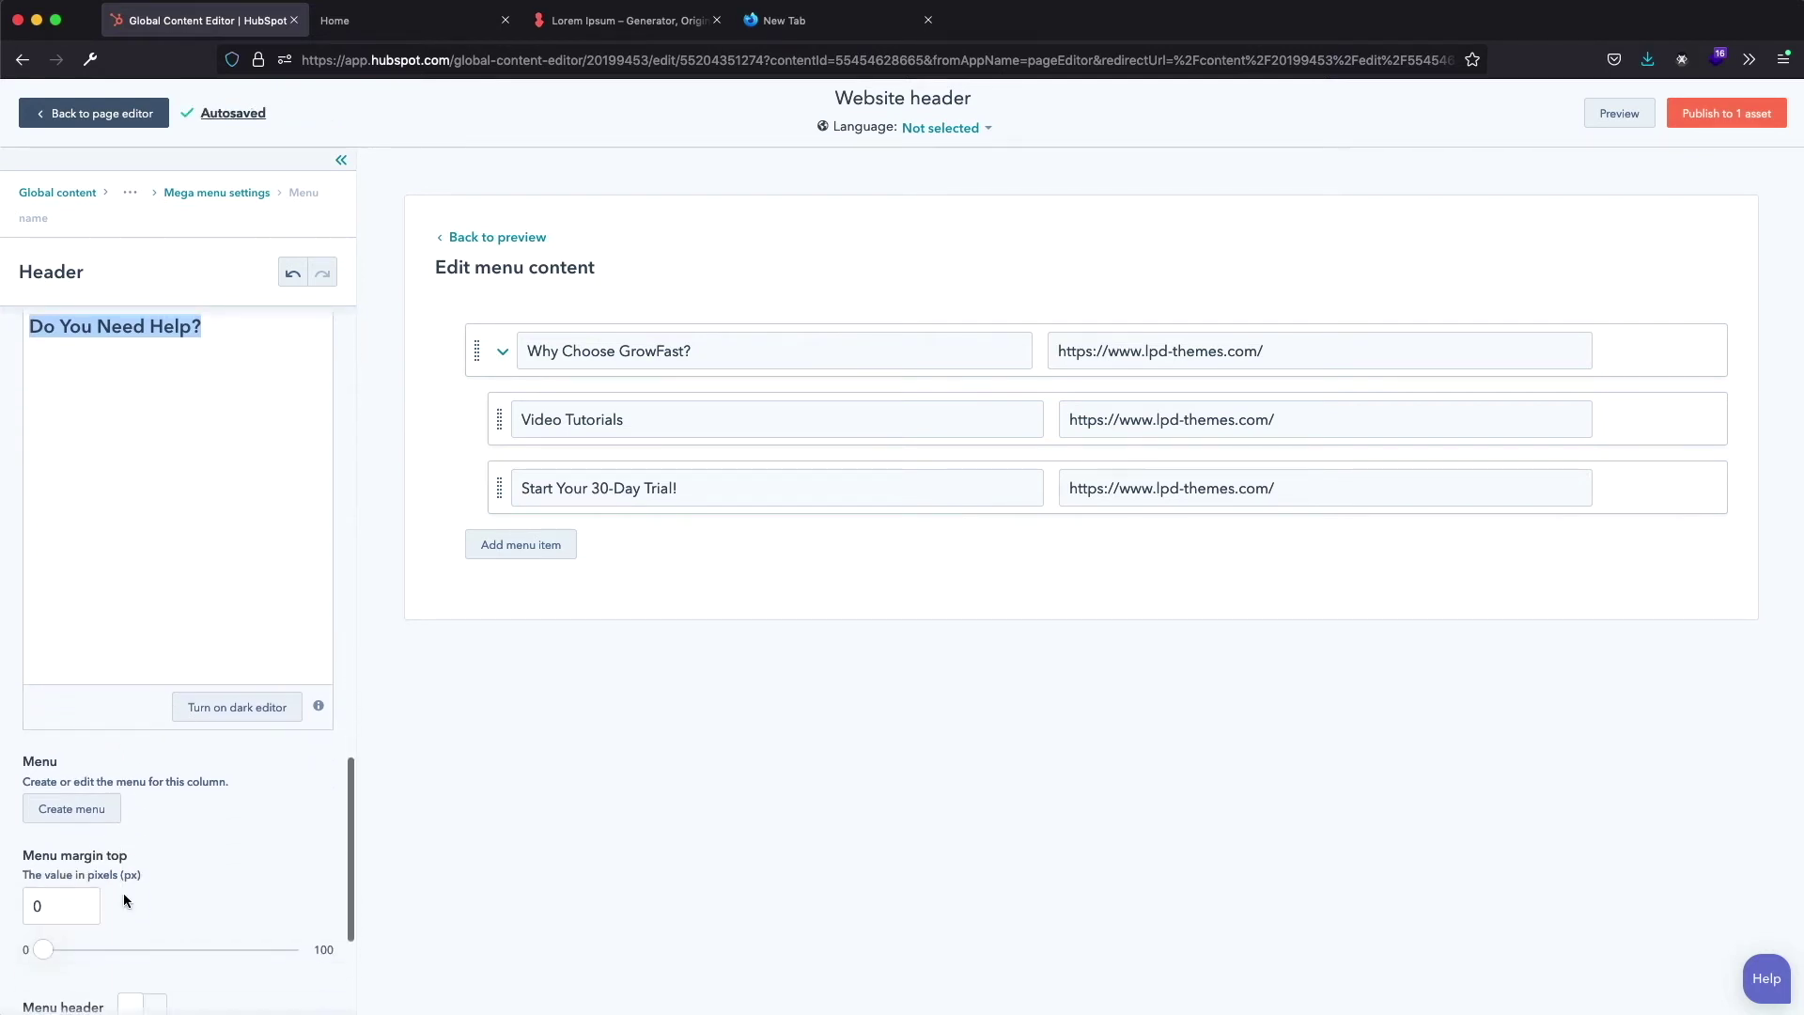
click(75, 810)
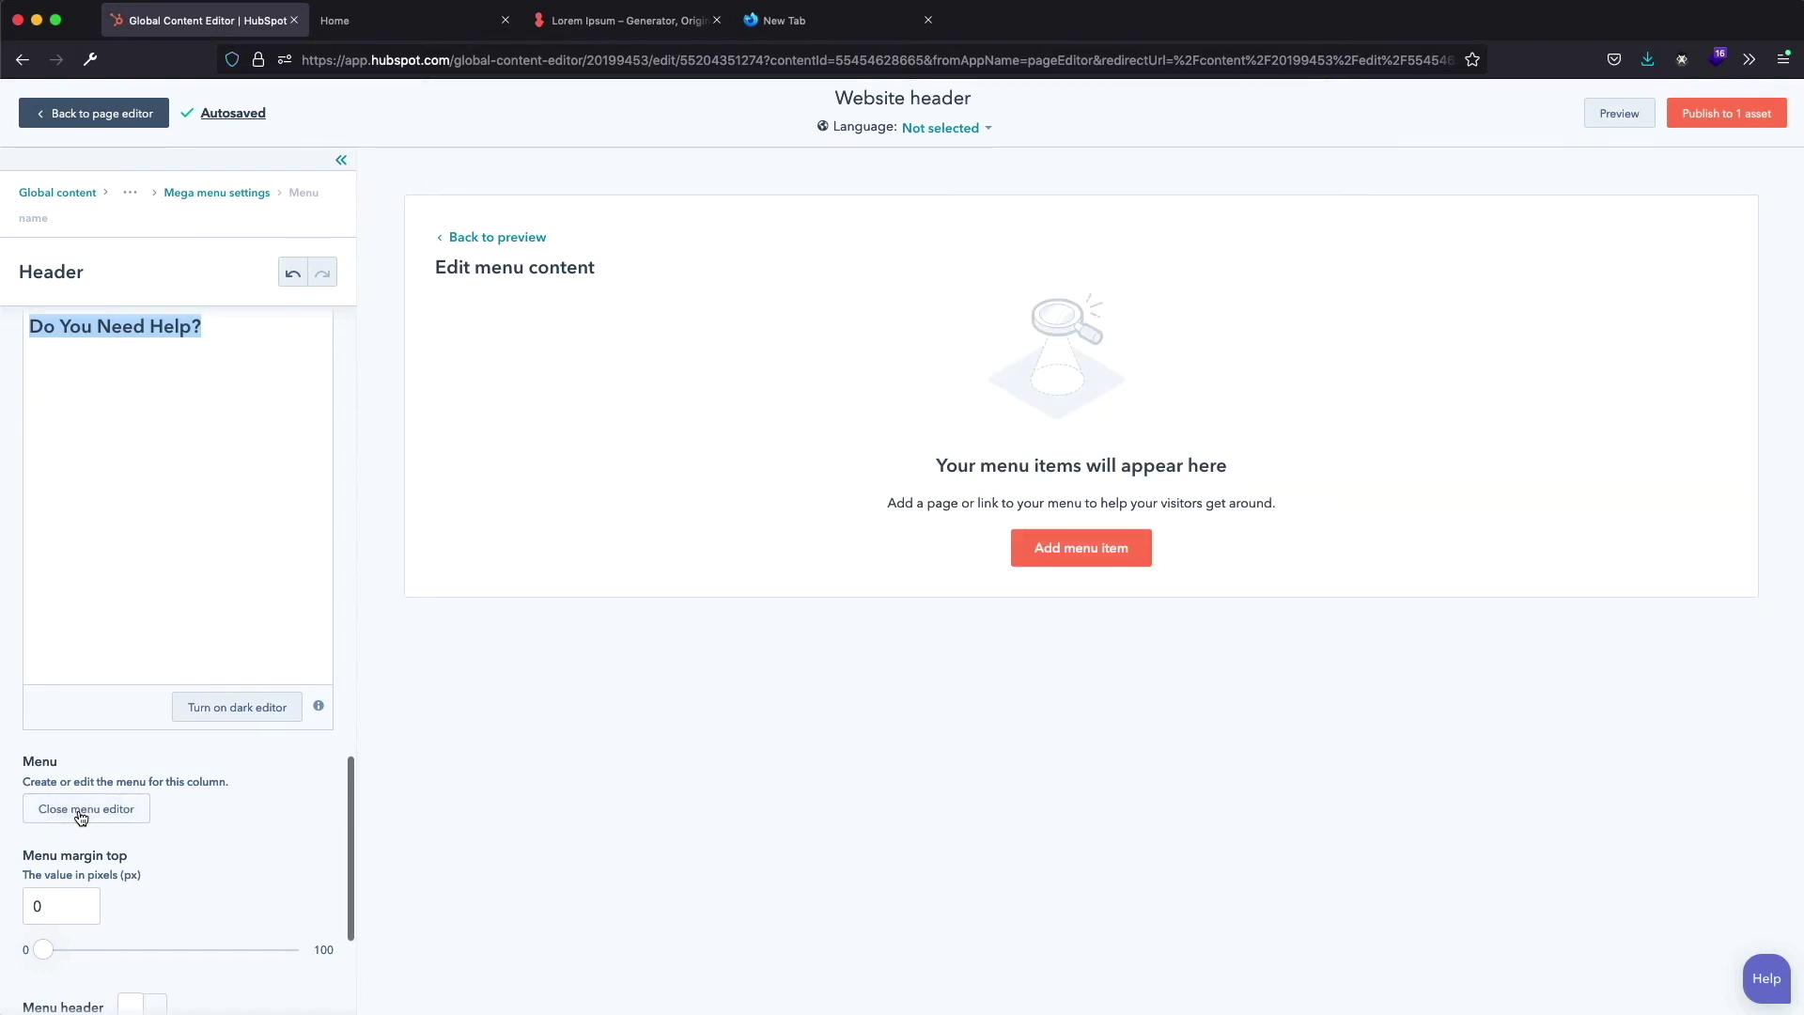
click(1069, 556)
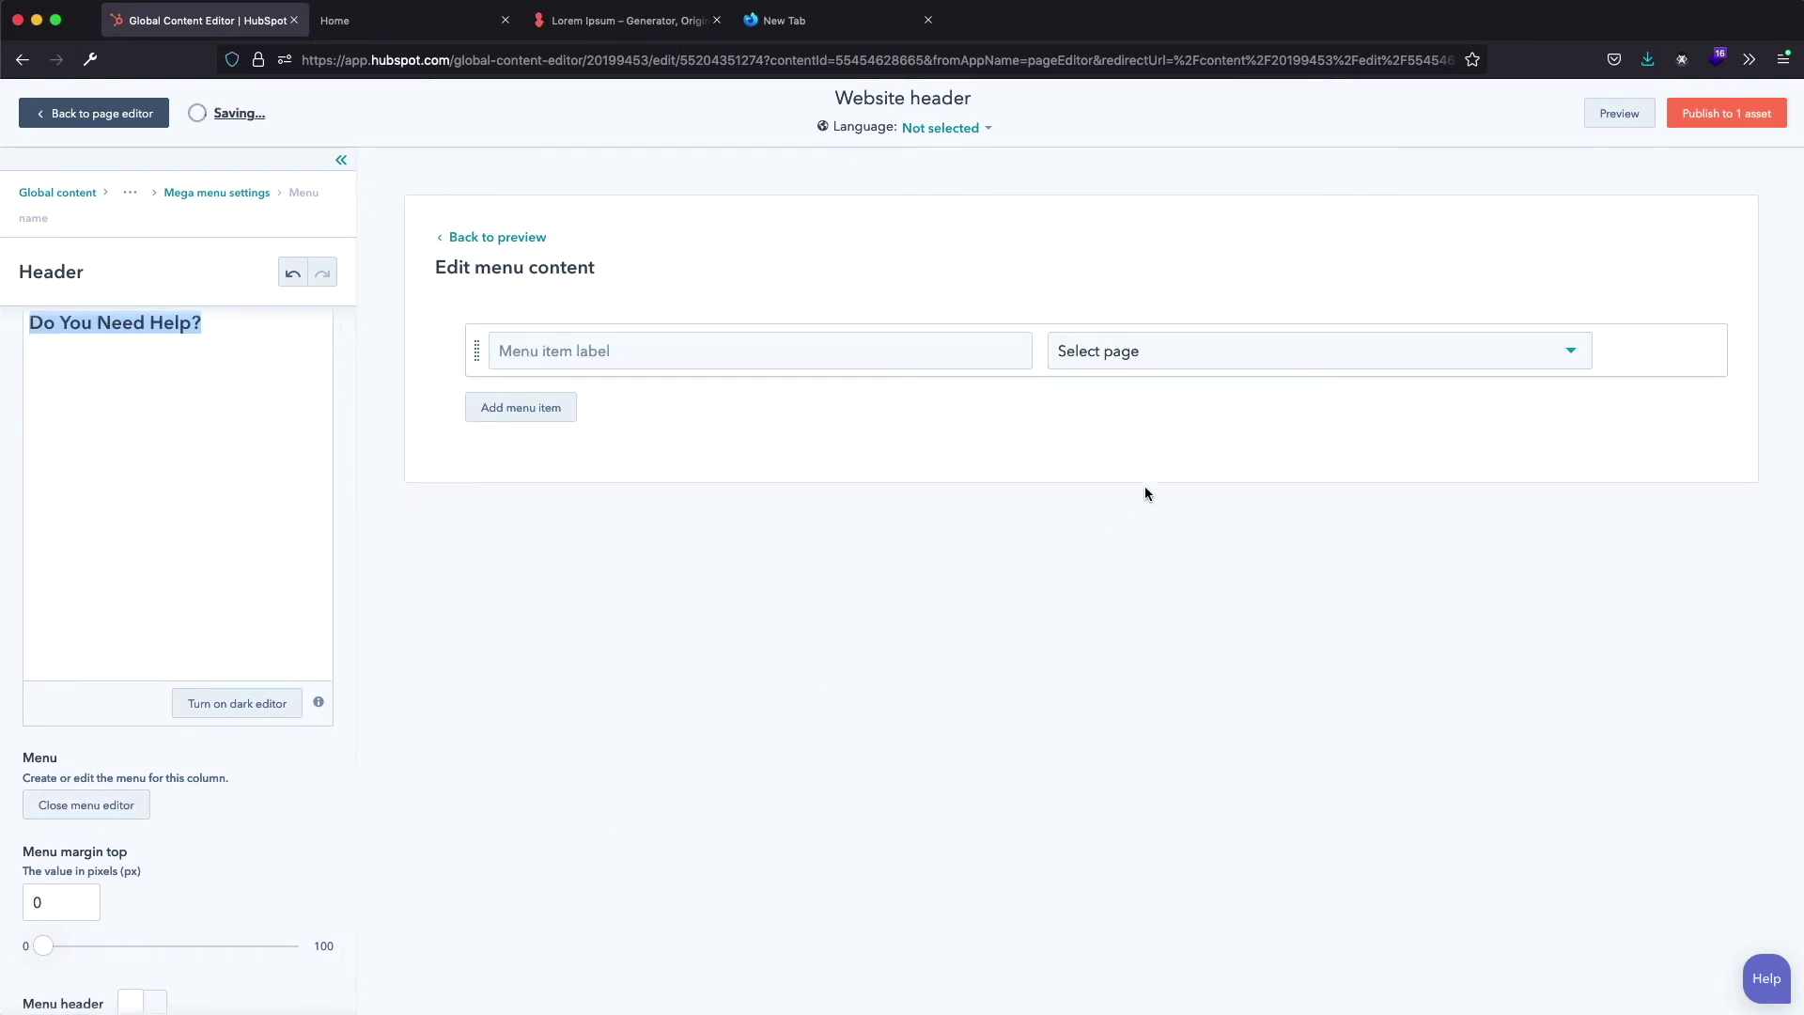
click(1265, 355)
click(1625, 348)
click(1595, 647)
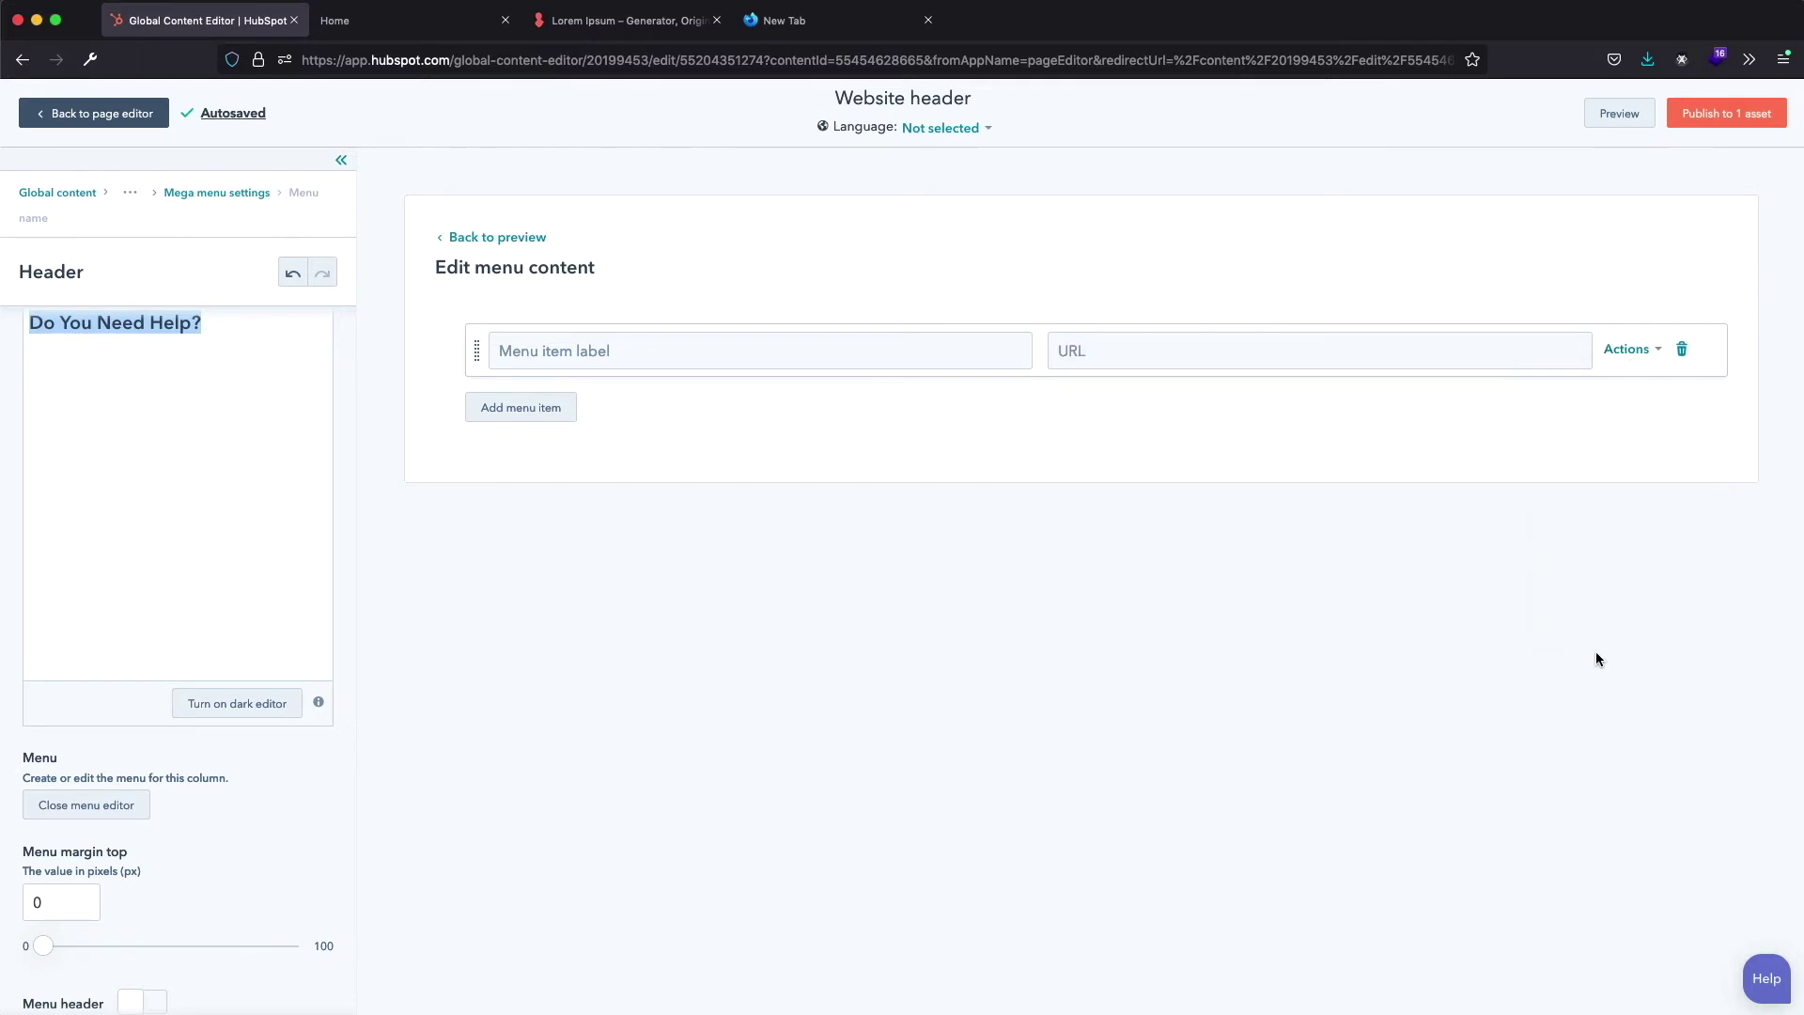
click(1080, 355)
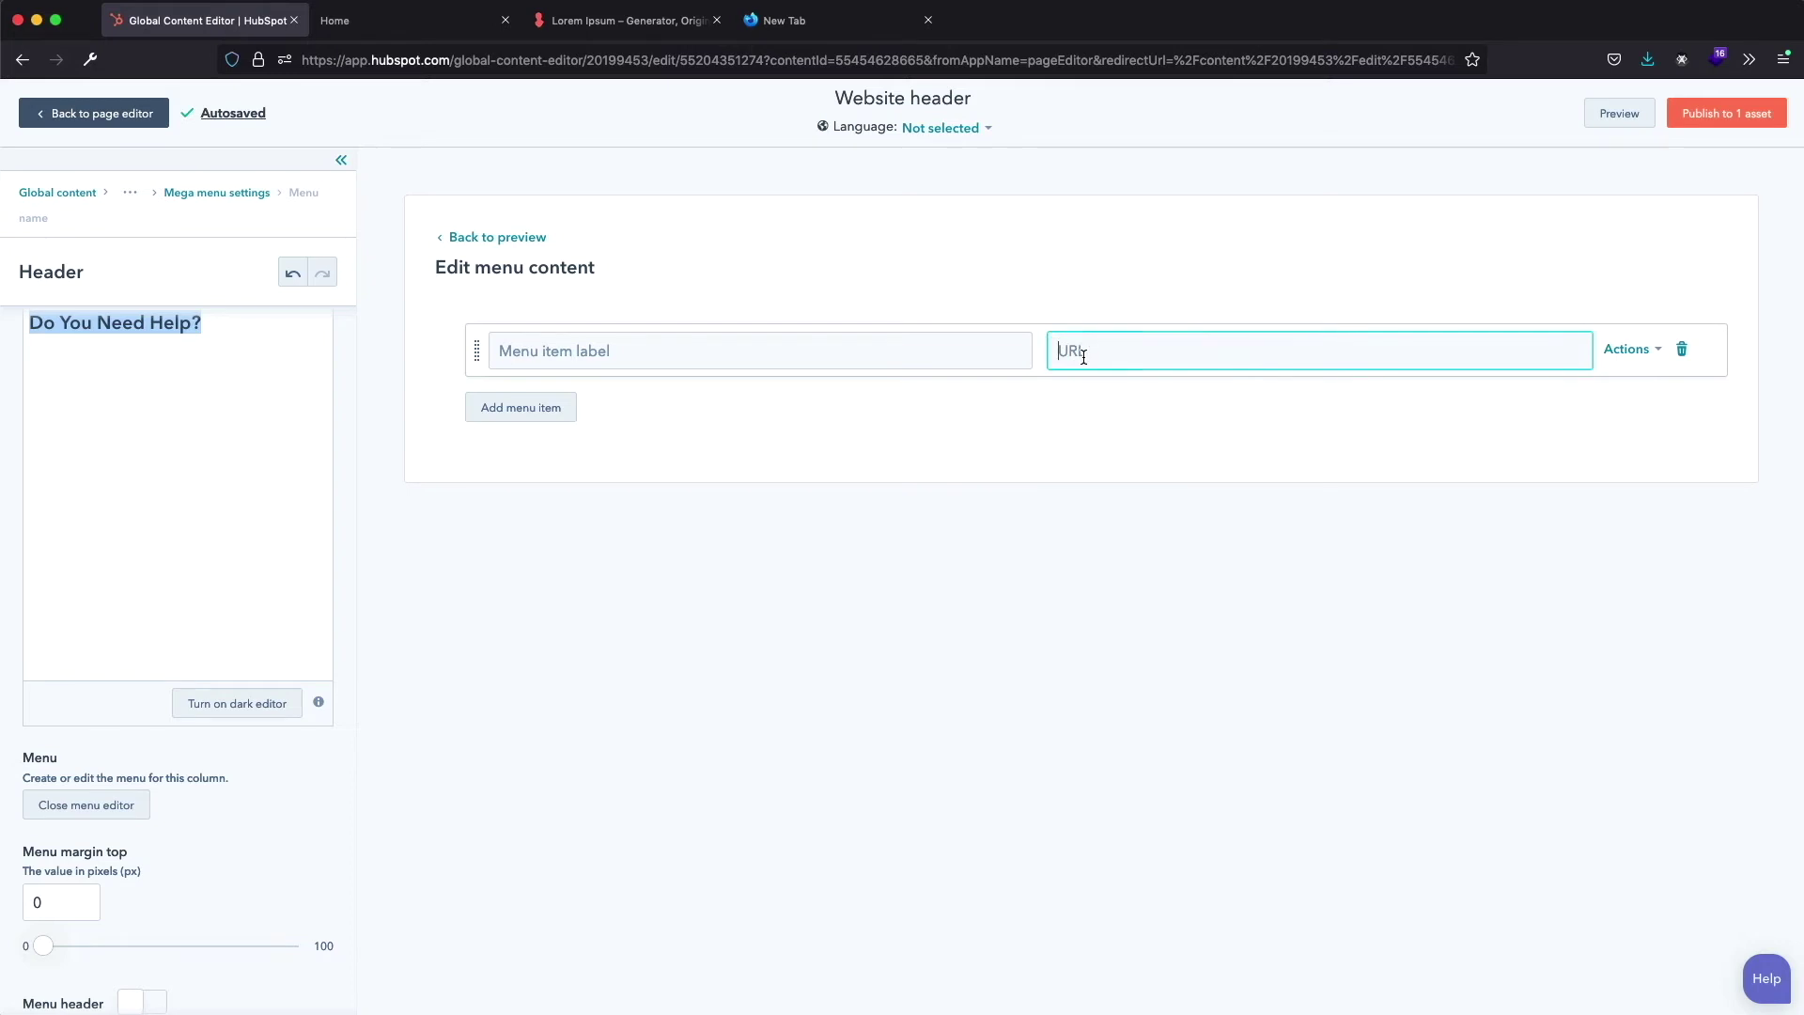
text(https://www.lpd-themes.com/)
click(858, 354)
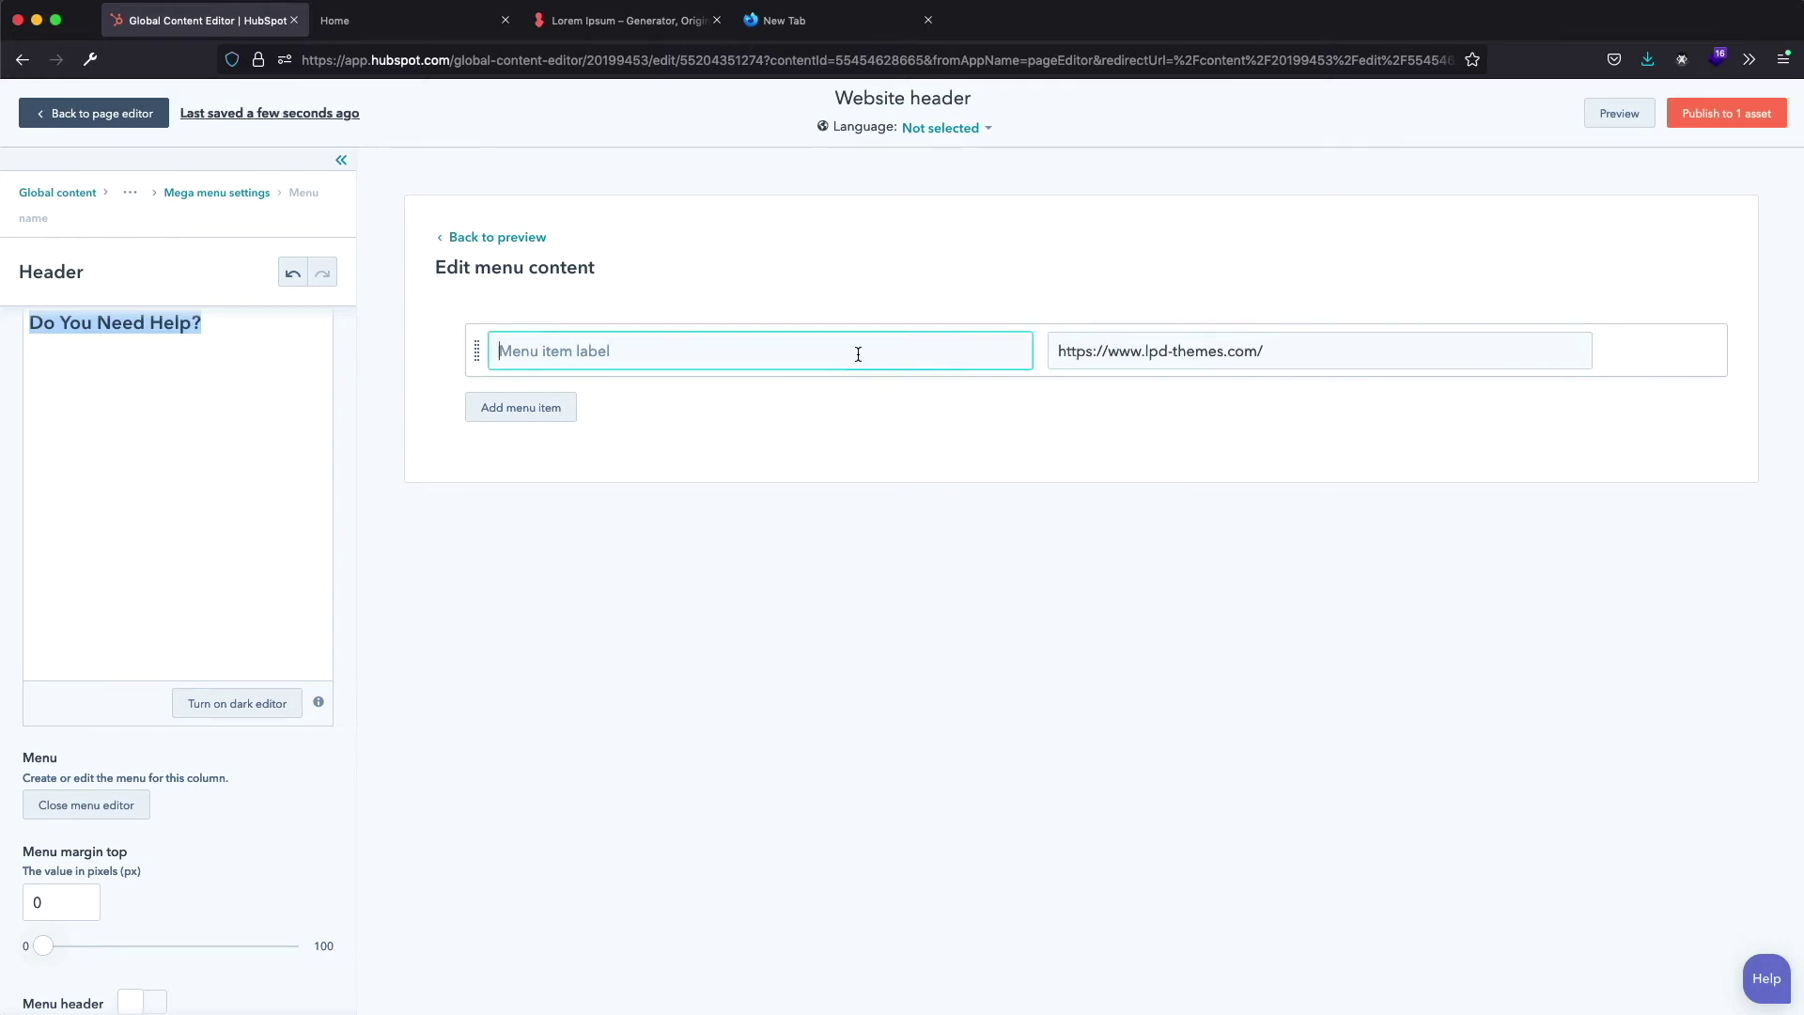
text(Customer Service)
click(1173, 412)
Clone the "Customer Service" menu item twice
click(1630, 348)
click(1557, 479)
click(1630, 349)
click(1557, 479)
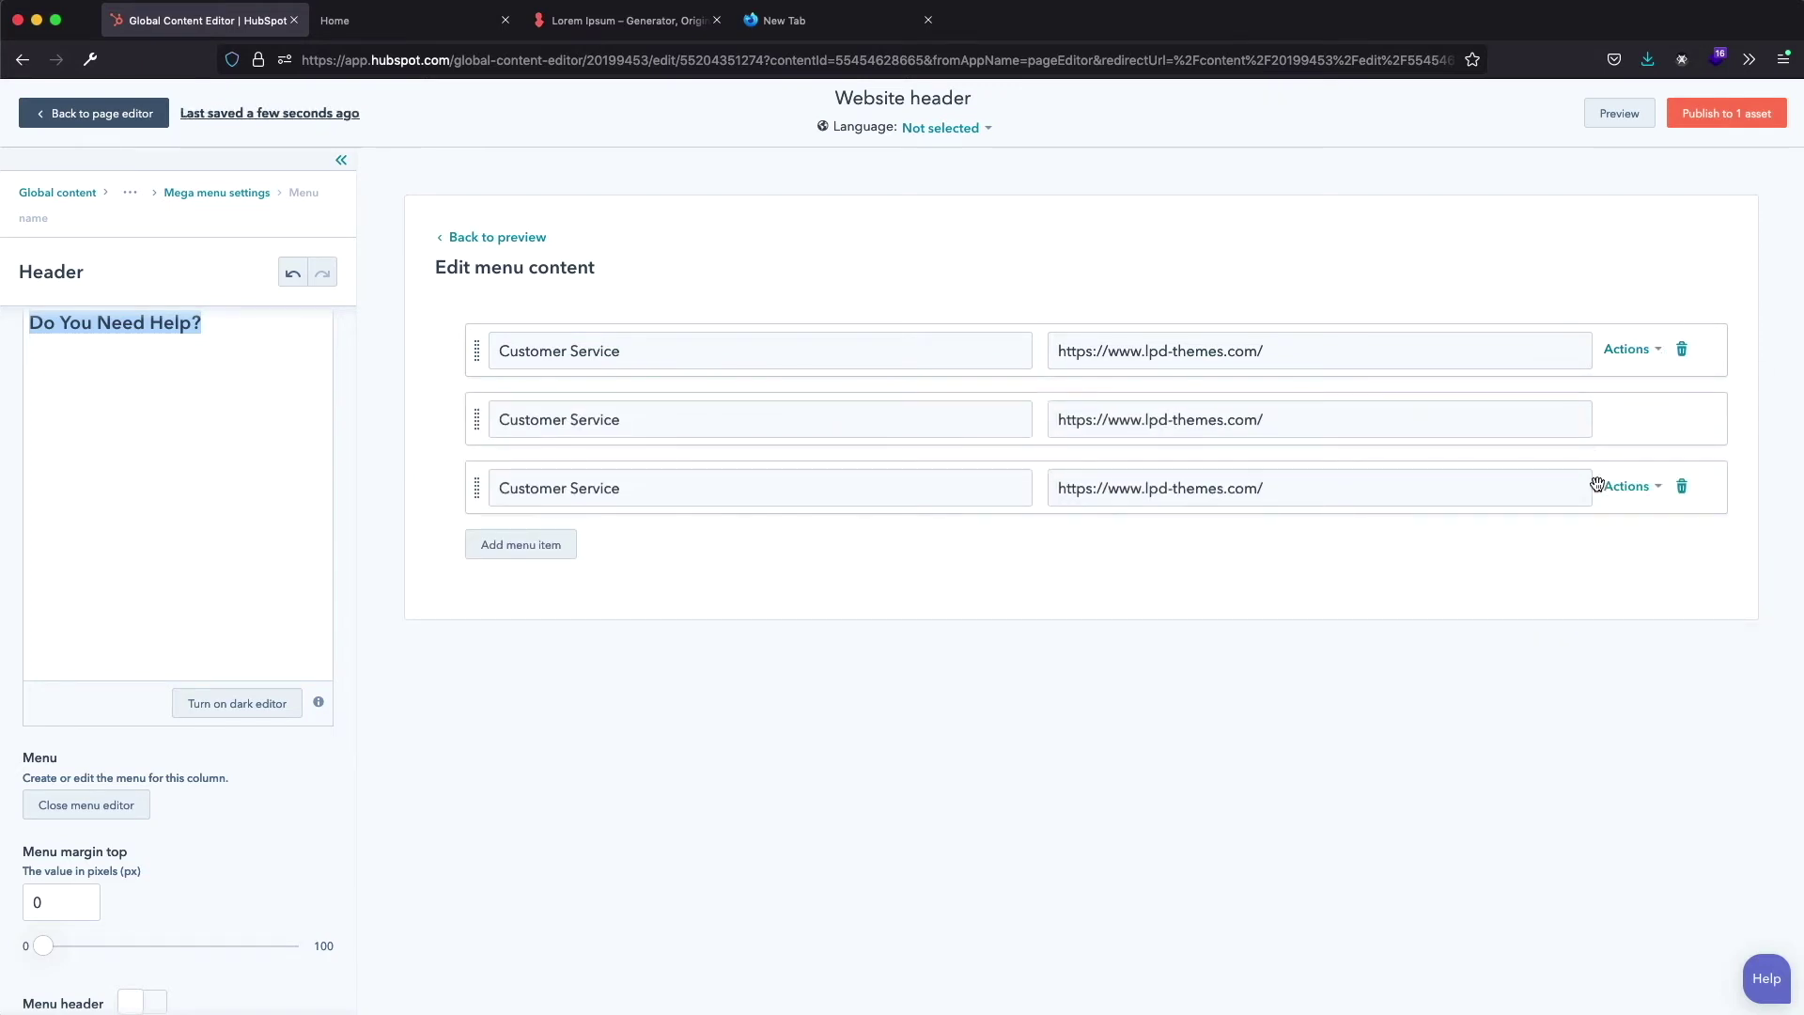
Relabel the two cloned items "Support Centre" and "Documentation" and nest both under "Customer Service"
click(660, 413)
key(ctrl+a)
key(BackSpace)
text(Support Centre)
click(611, 487)
key(BackSpace)
key(BackSpace)
key(BackSpace)
key(BackSpace)
key(BackSpace)
key(BackSpace)
key(BackSpace)
key(BackSpace)
key(BackSpace)
key(BackSpace)
key(BackSpace)
key(BackSpace)
key(BackSpace)
key(BackSpace)
key(BackSpace)
key(BackSpace)
text(Documenta)
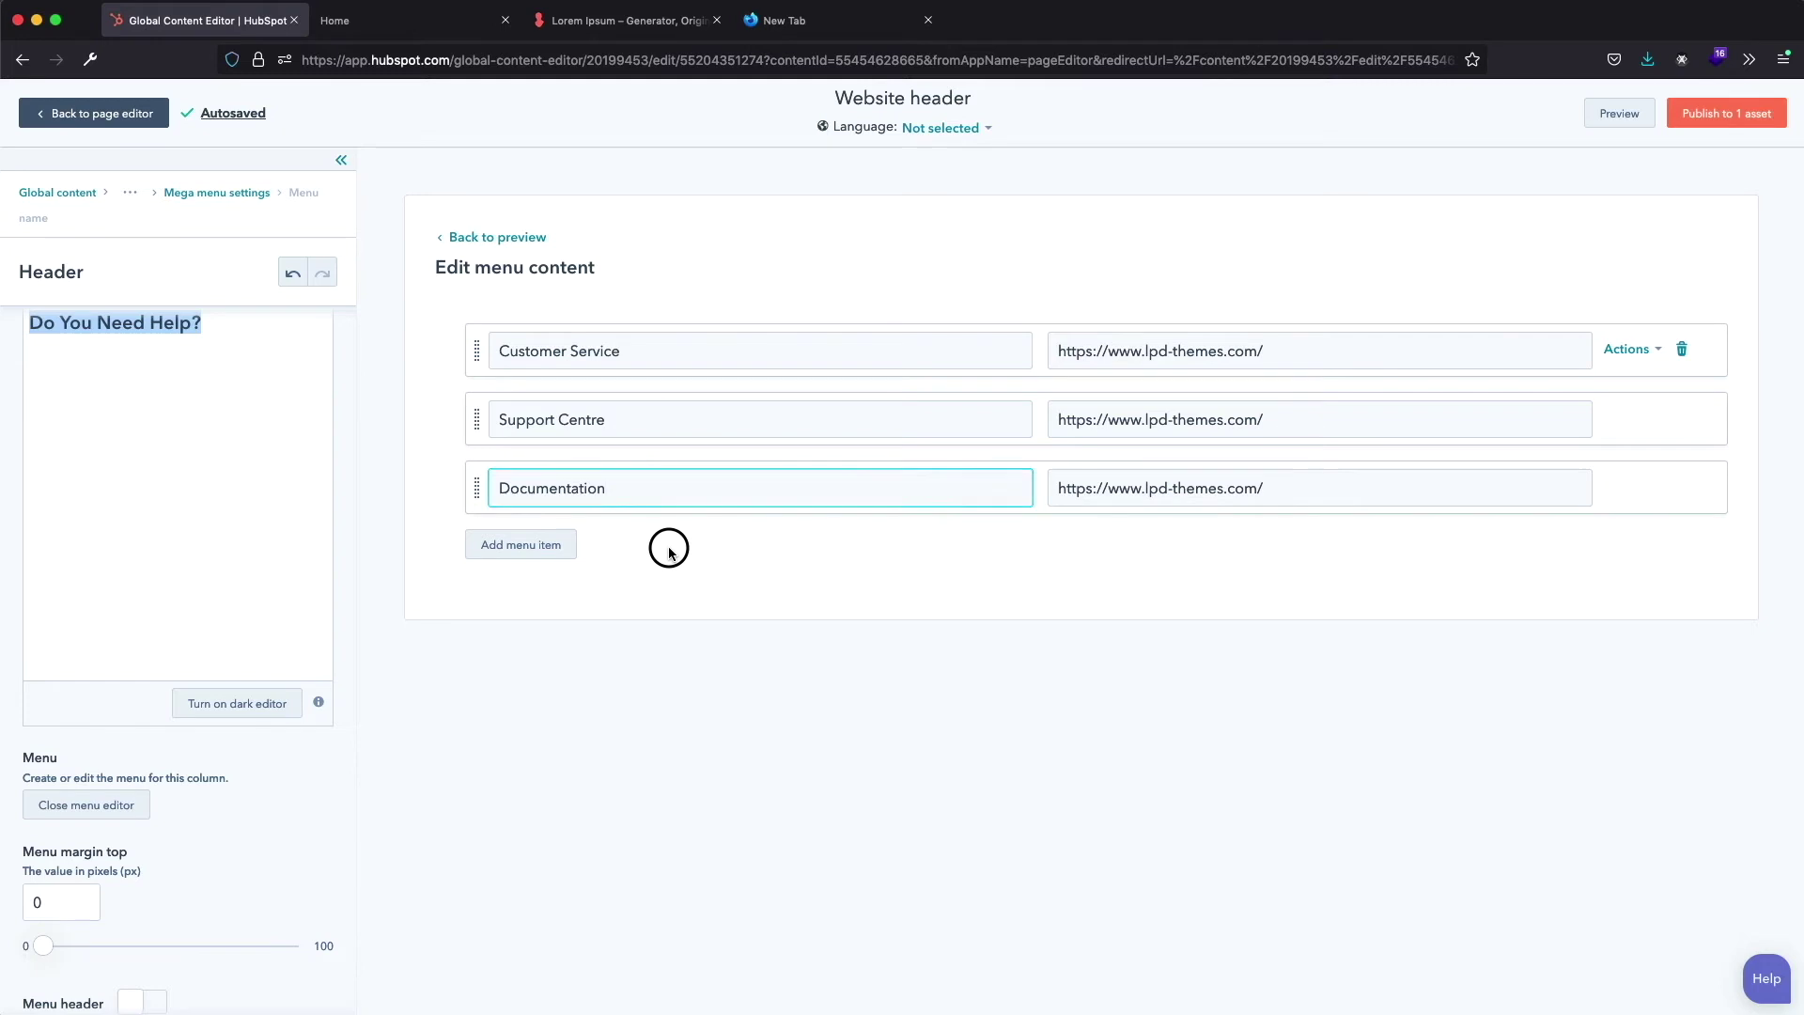
drag(477, 487, 543, 362)
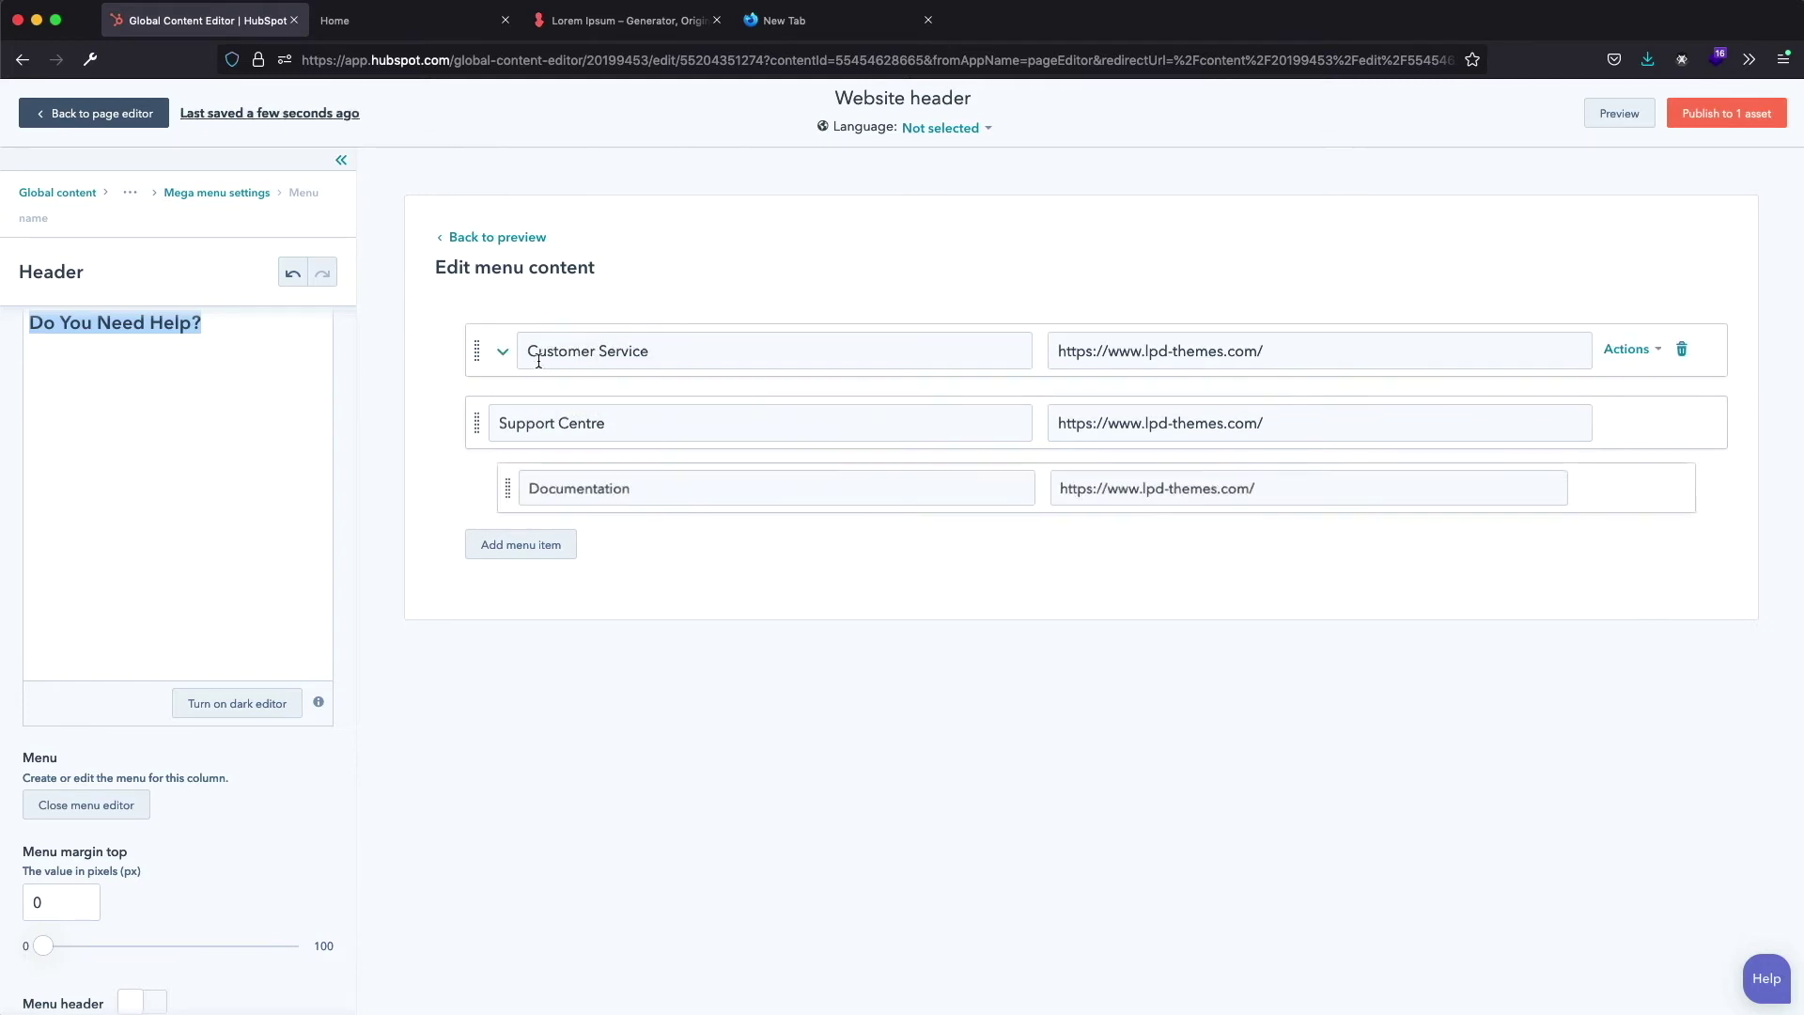
drag(474, 481, 519, 357)
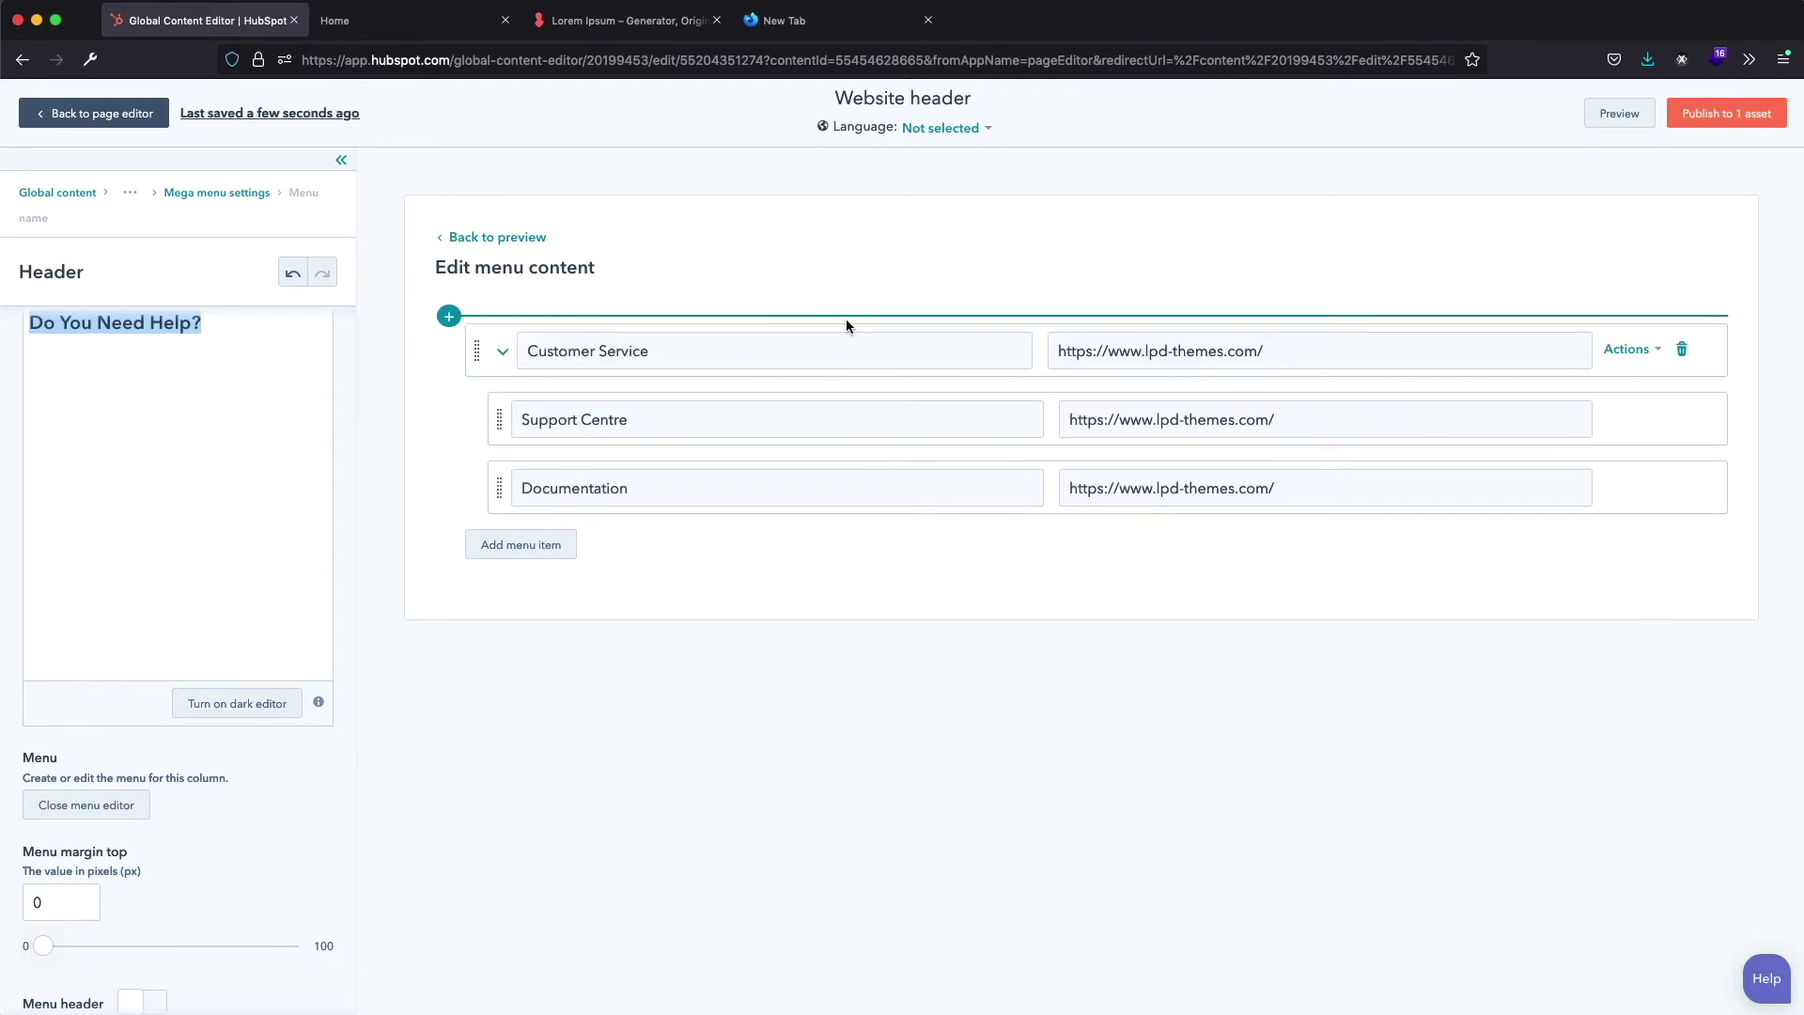
Clone the "Customer Service" item with its child items and delete "Documentation" from the copy
click(1660, 353)
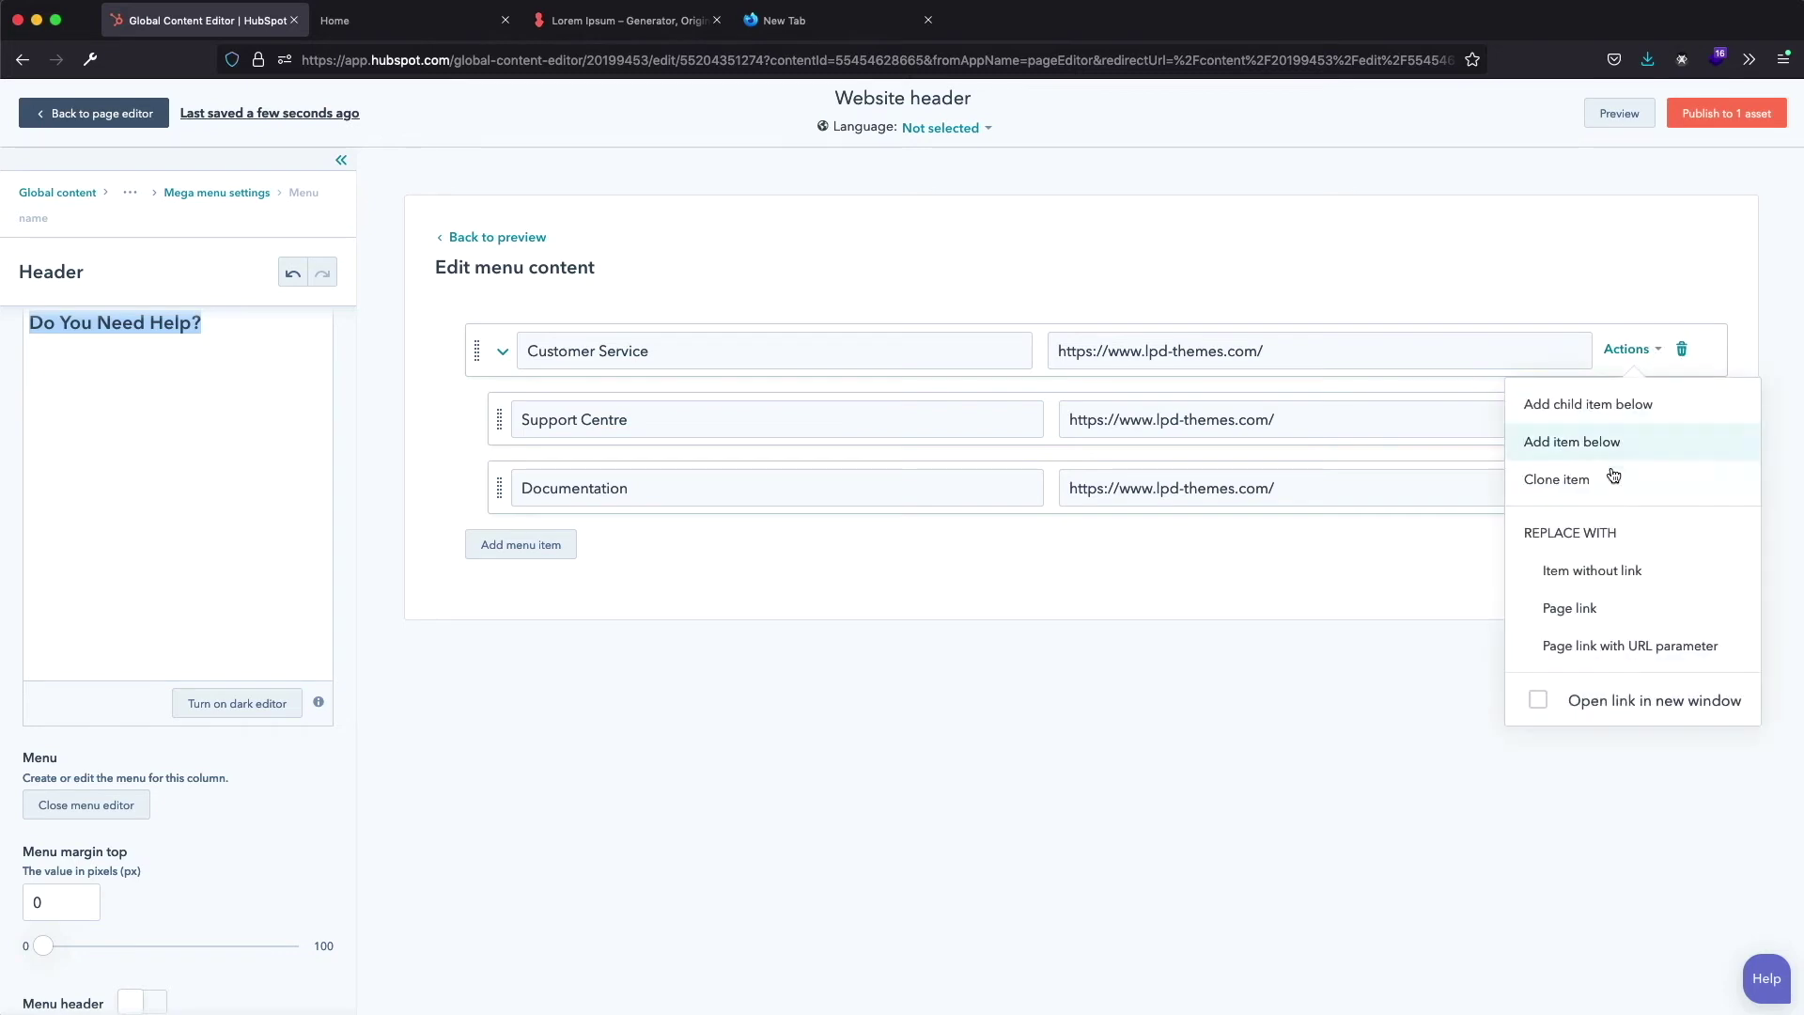
click(1612, 476)
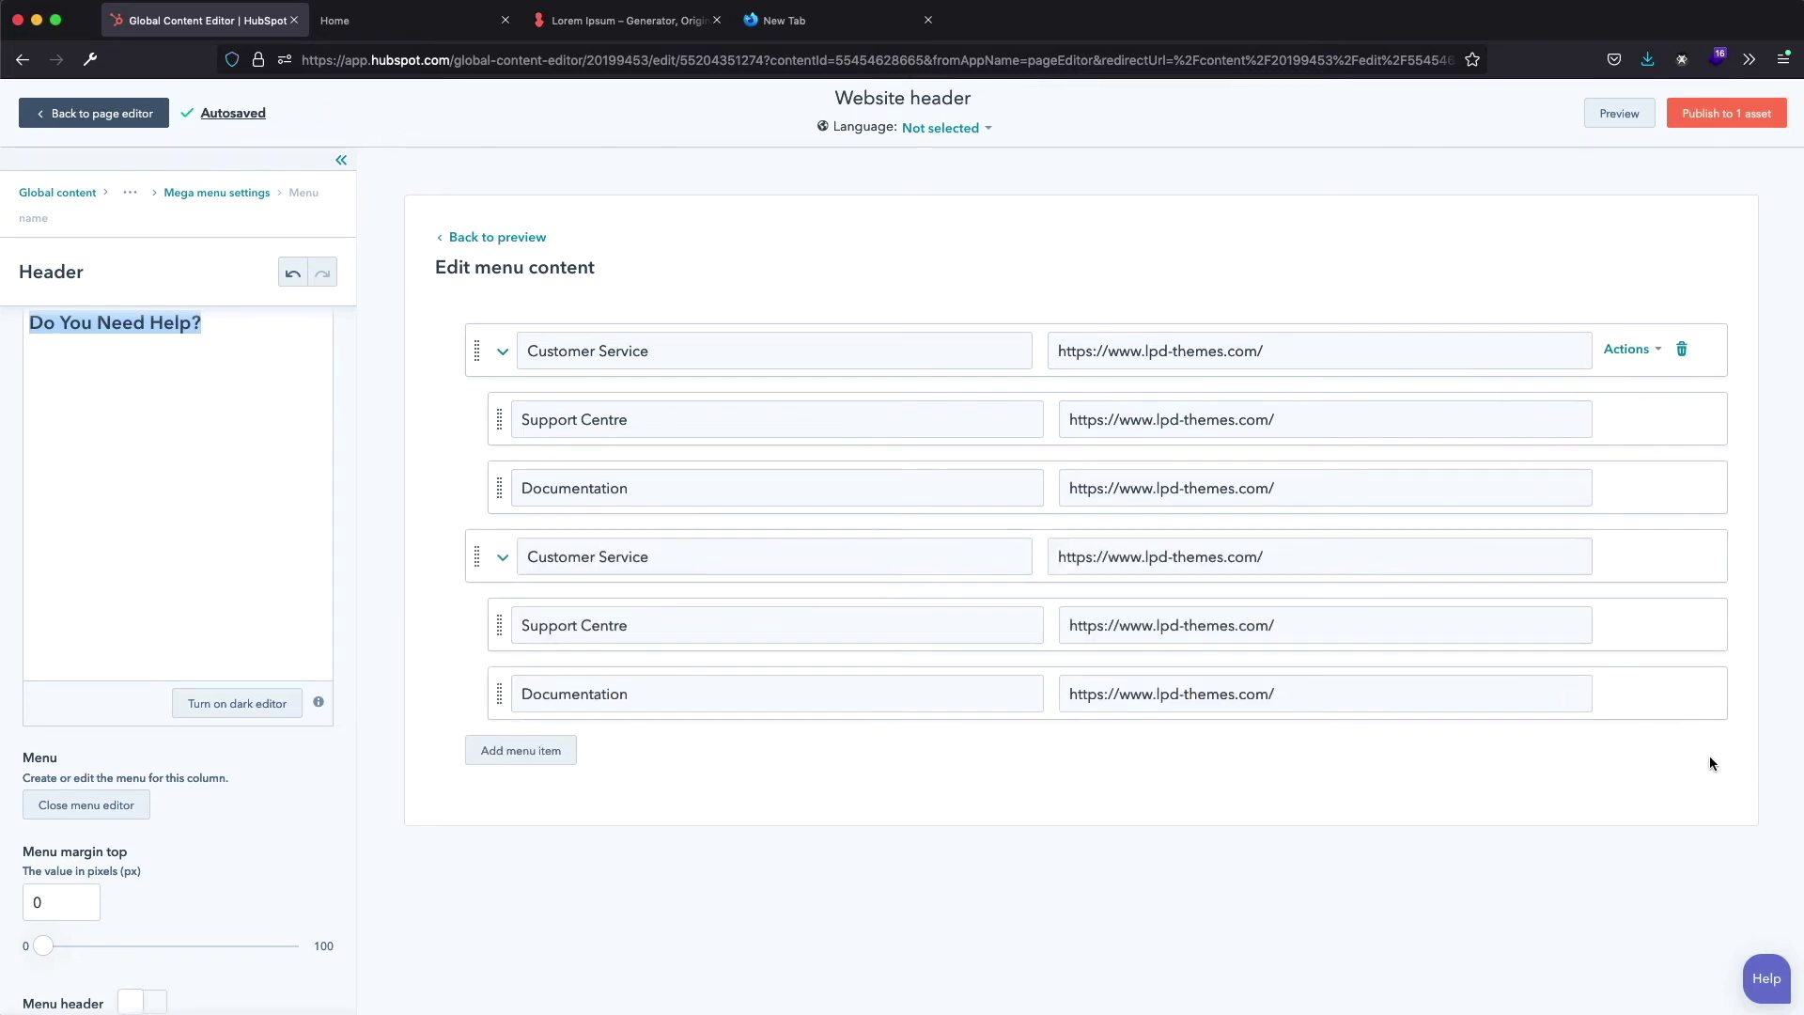
click(1681, 693)
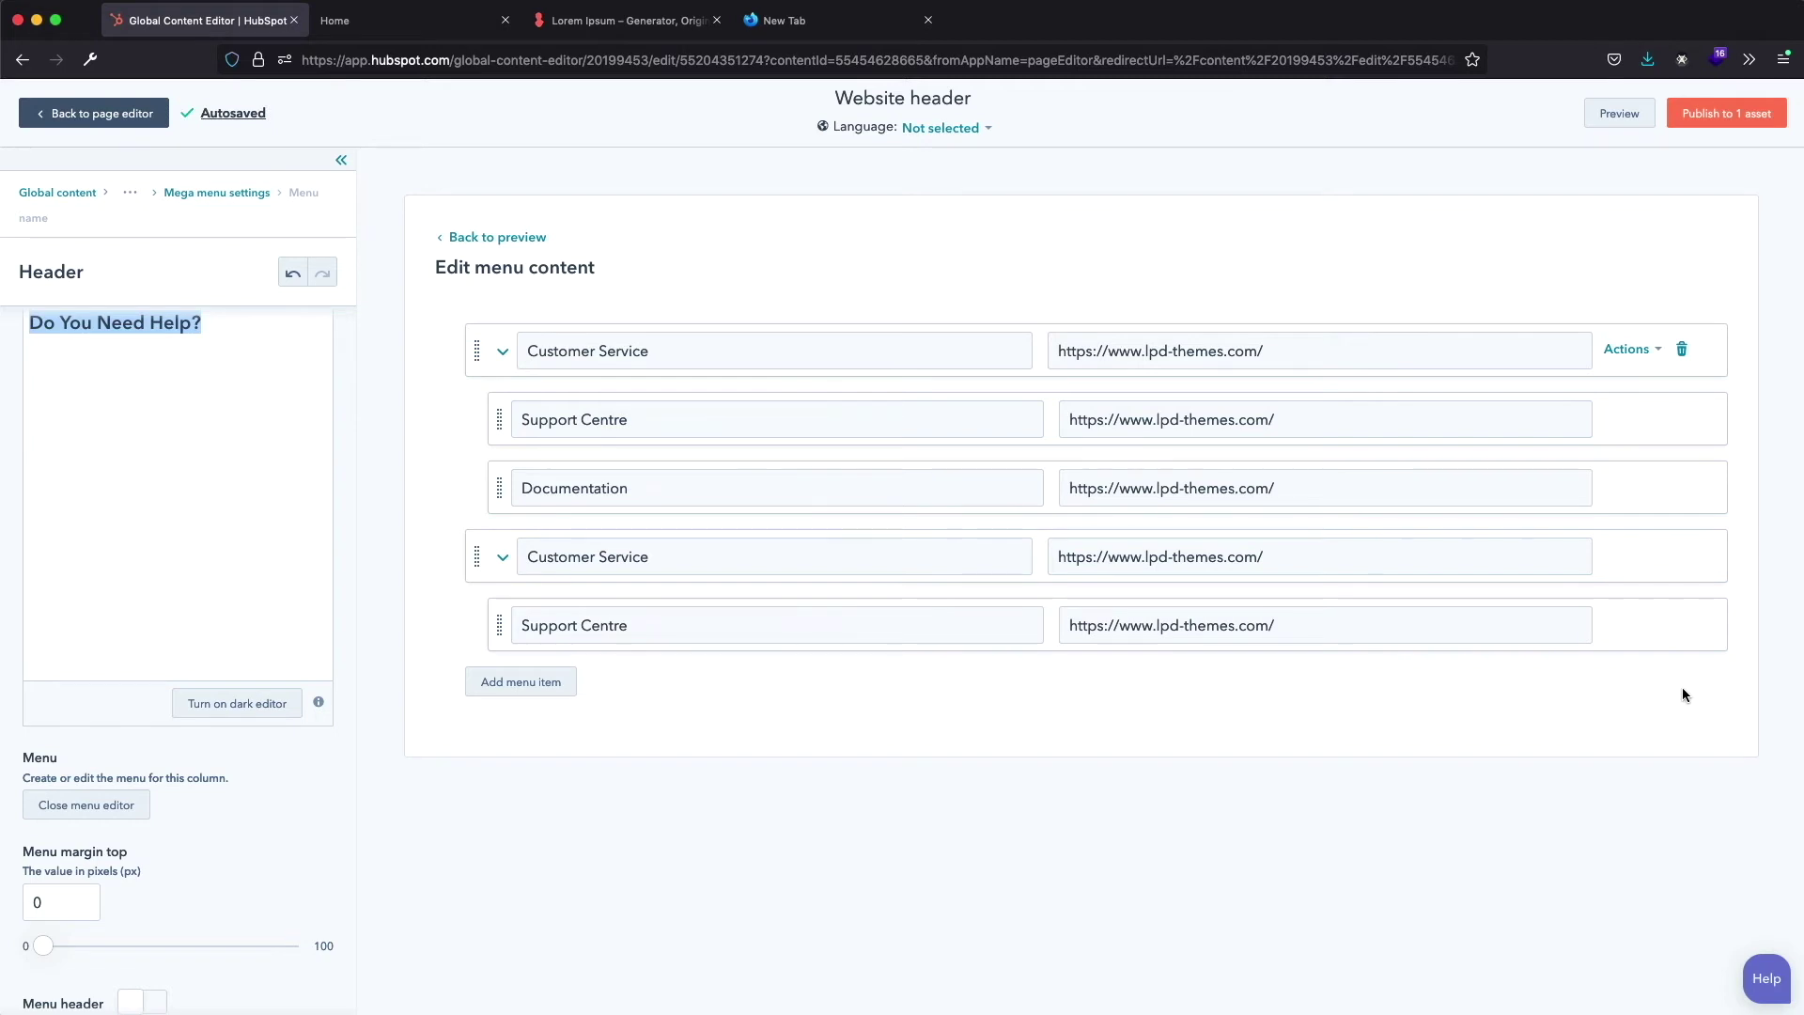
Relabel the cloned parent item "Contact Us" and its child item "Pre-Sale Questions"
triple_click(652, 548)
text(Conta)
click(716, 630)
key(BackSpace)
key(BackSpace)
key(BackSpace)
key(BackSpace)
key(BackSpace)
key(BackSpace)
key(BackSpace)
key(BackSpace)
key(BackSpace)
key(BackSpace)
key(BackSpace)
key(BackSpace)
key(BackSpace)
key(BackSpace)
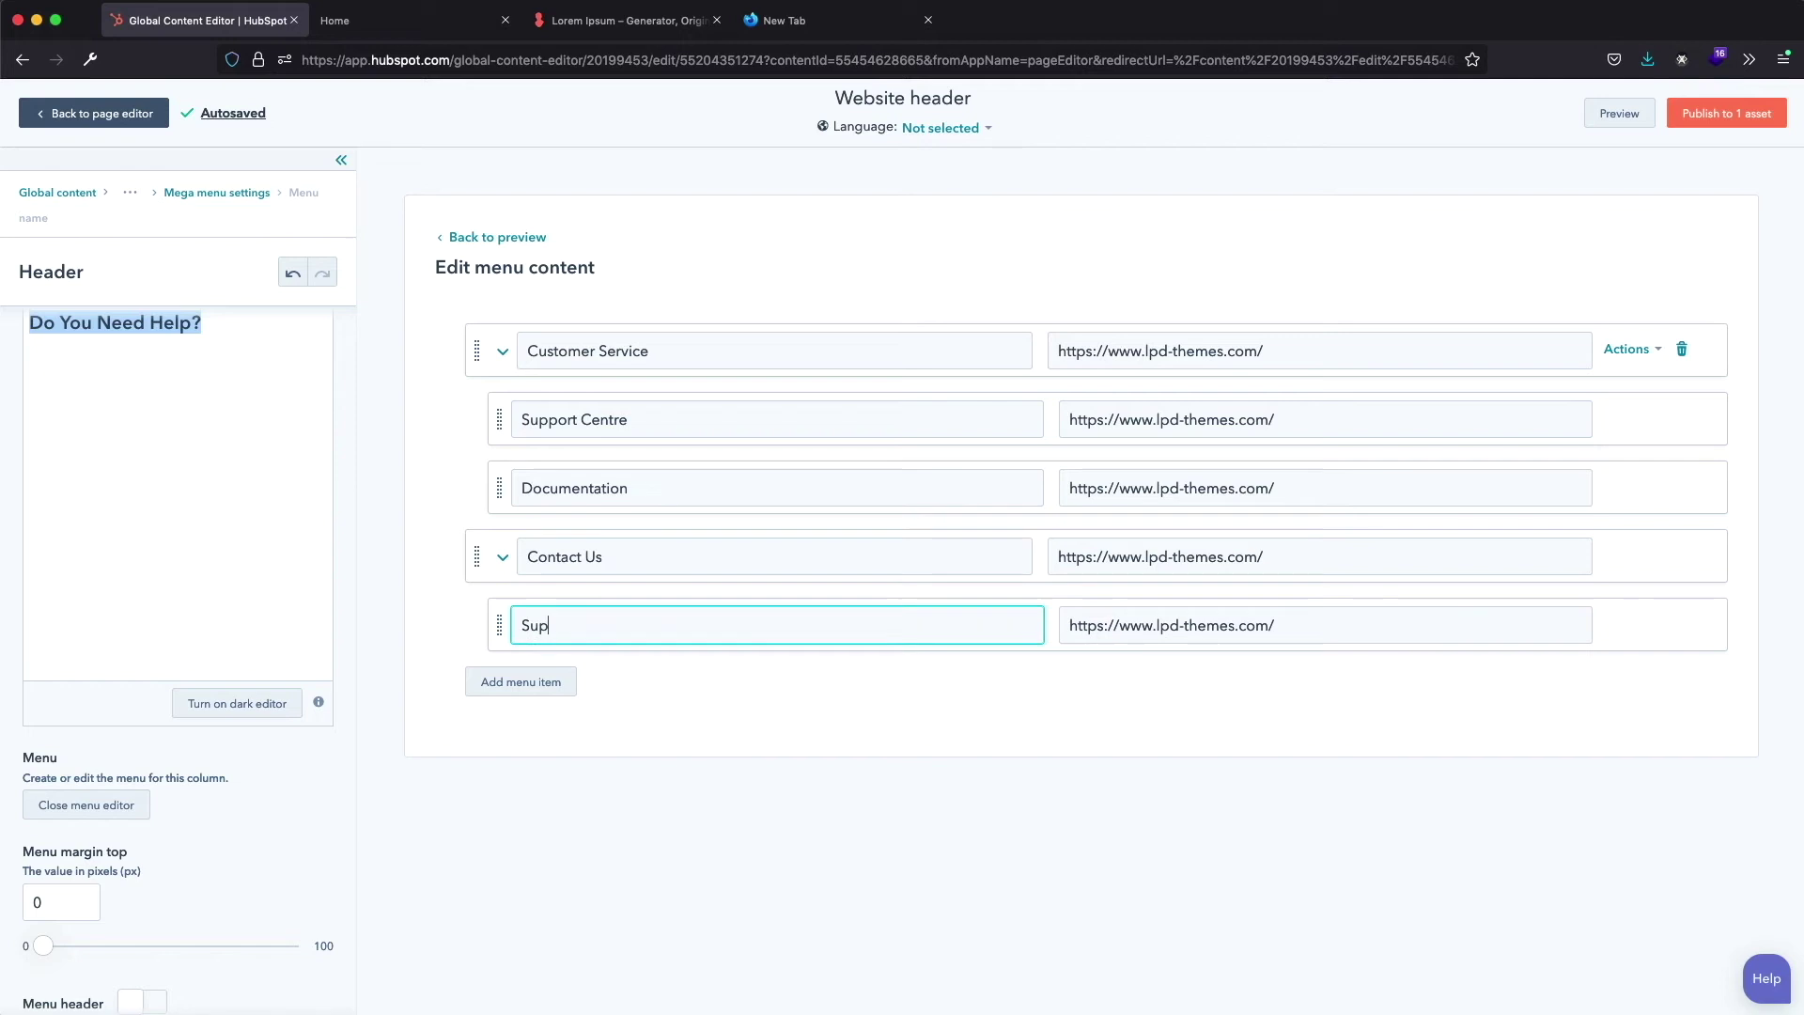
text(Pre-Sale Questions)
click(687, 747)
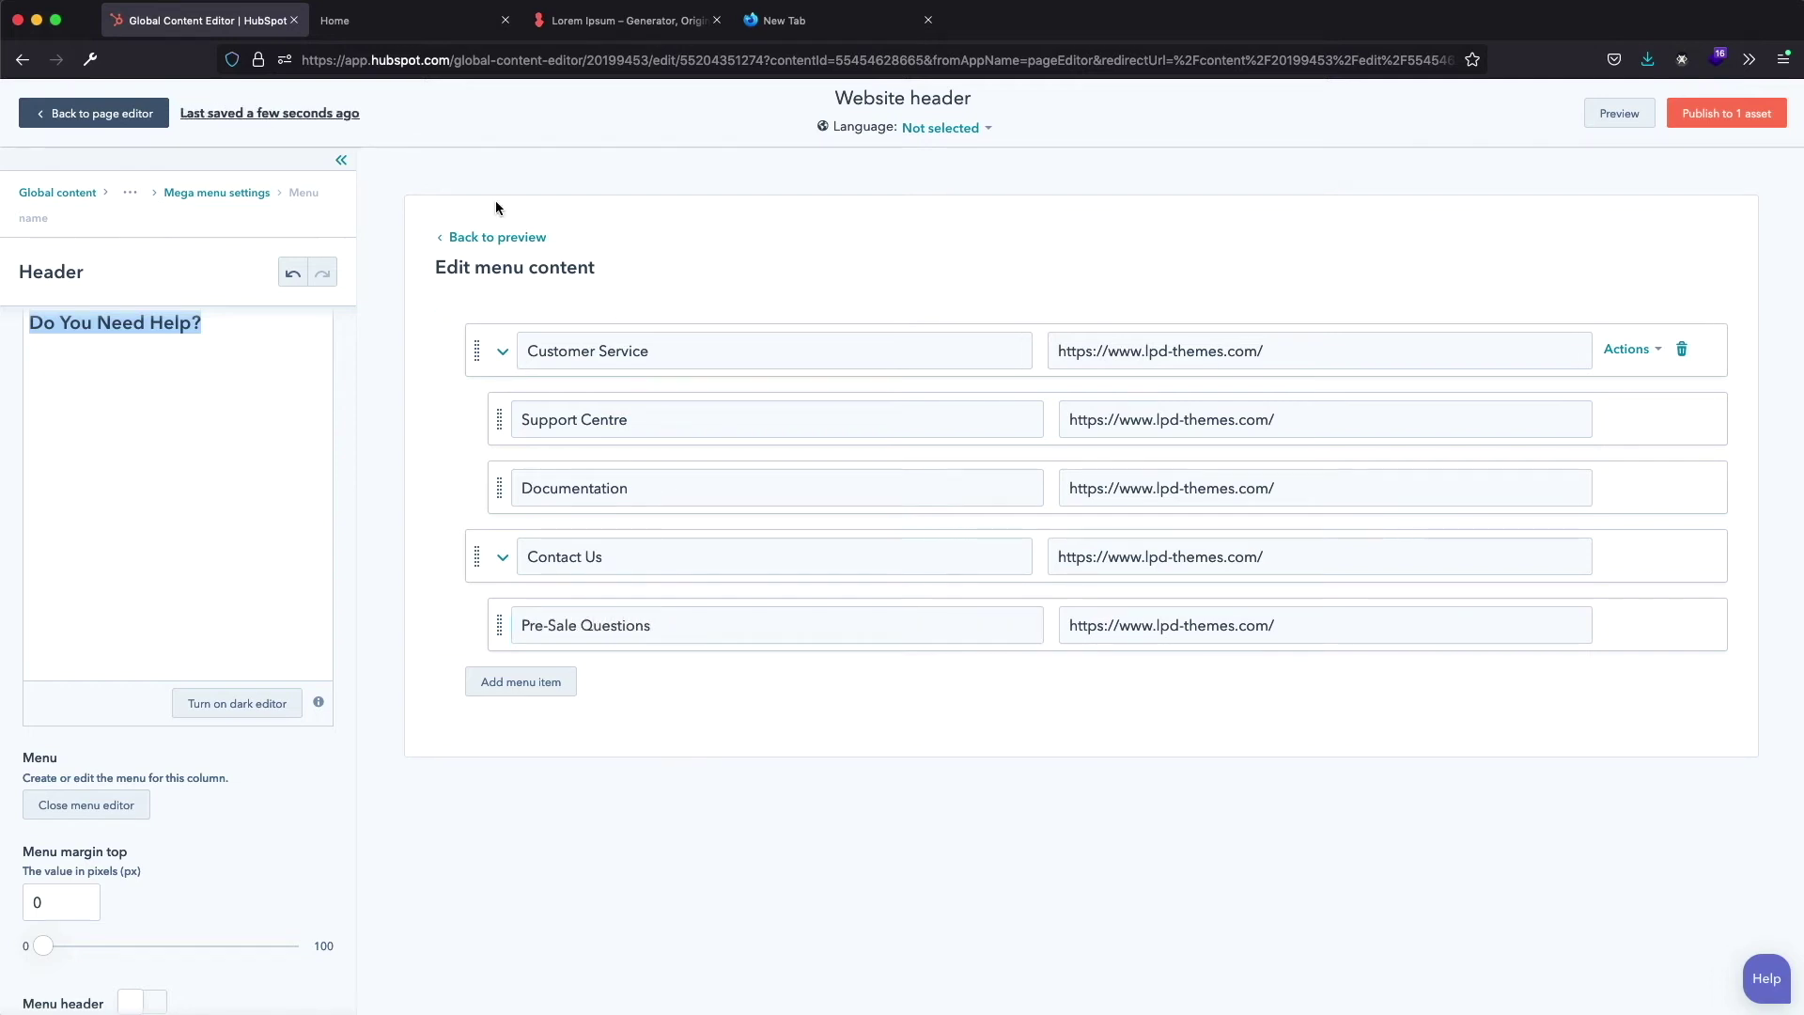
Enable the menu header option for Column 2 and set its menu margin top to 16 px
scroll(282, 794, down, 5)
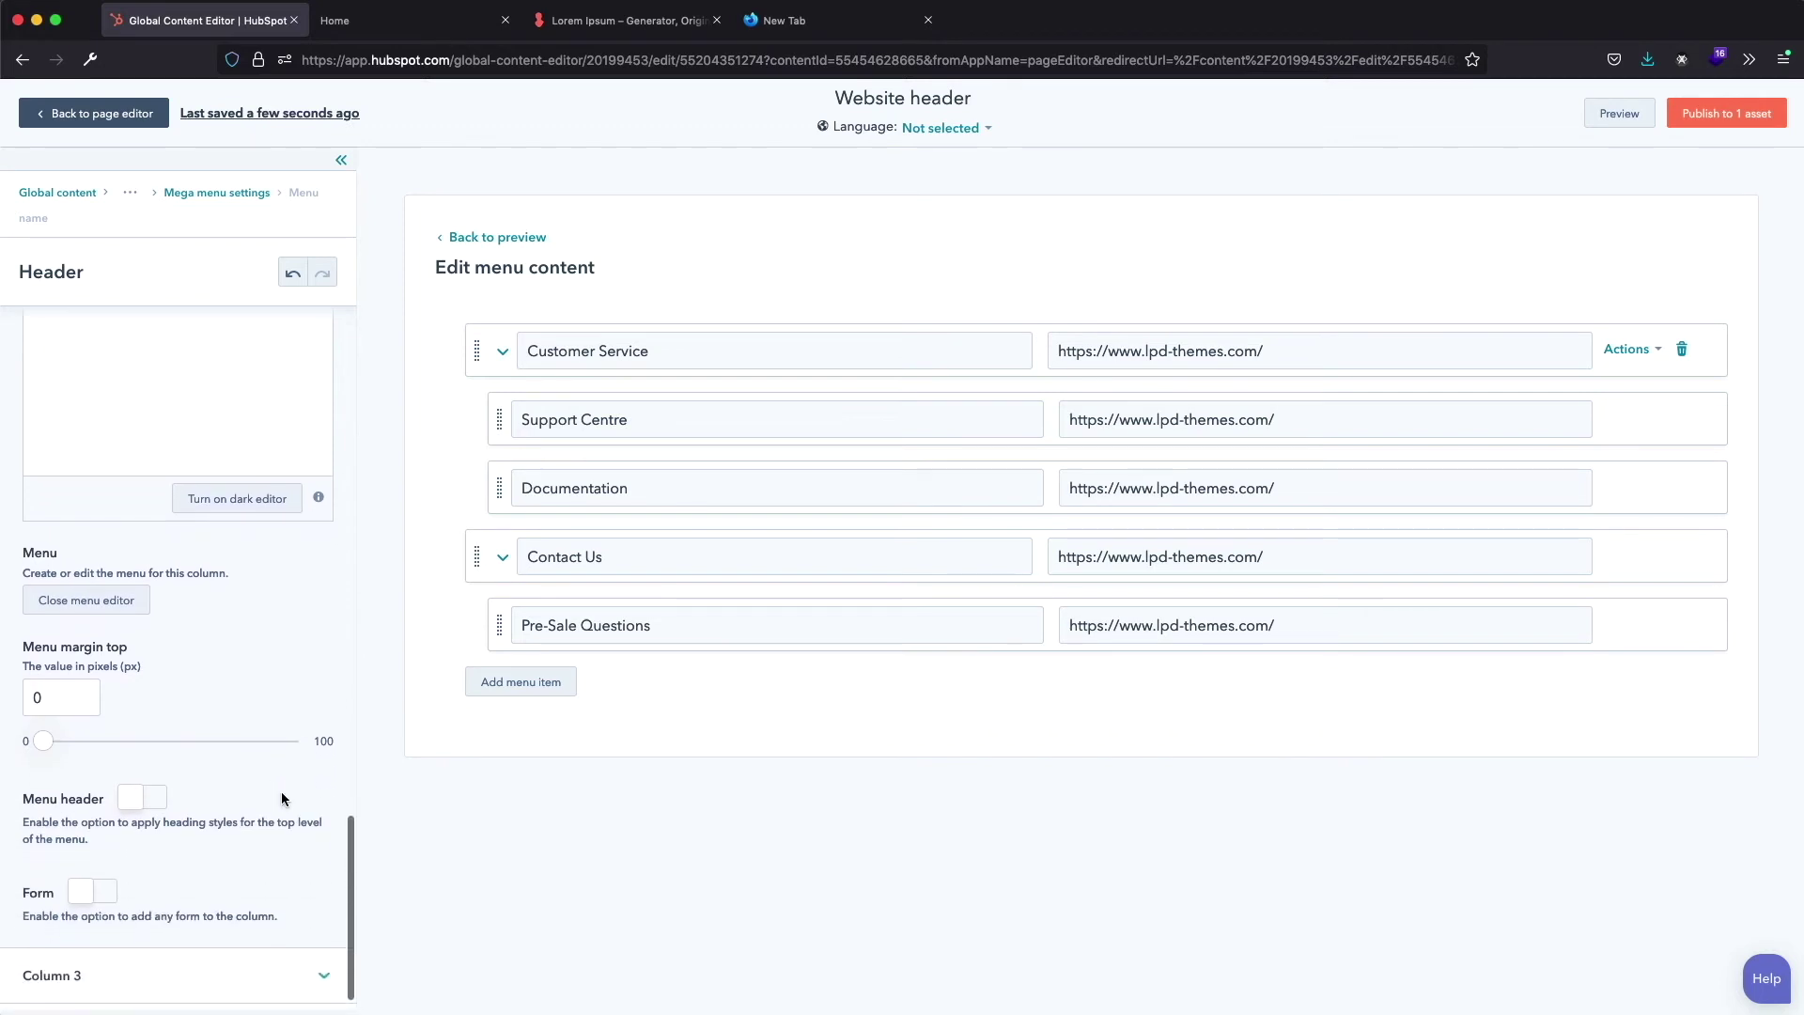
click(138, 805)
double_click(38, 698)
text(16)
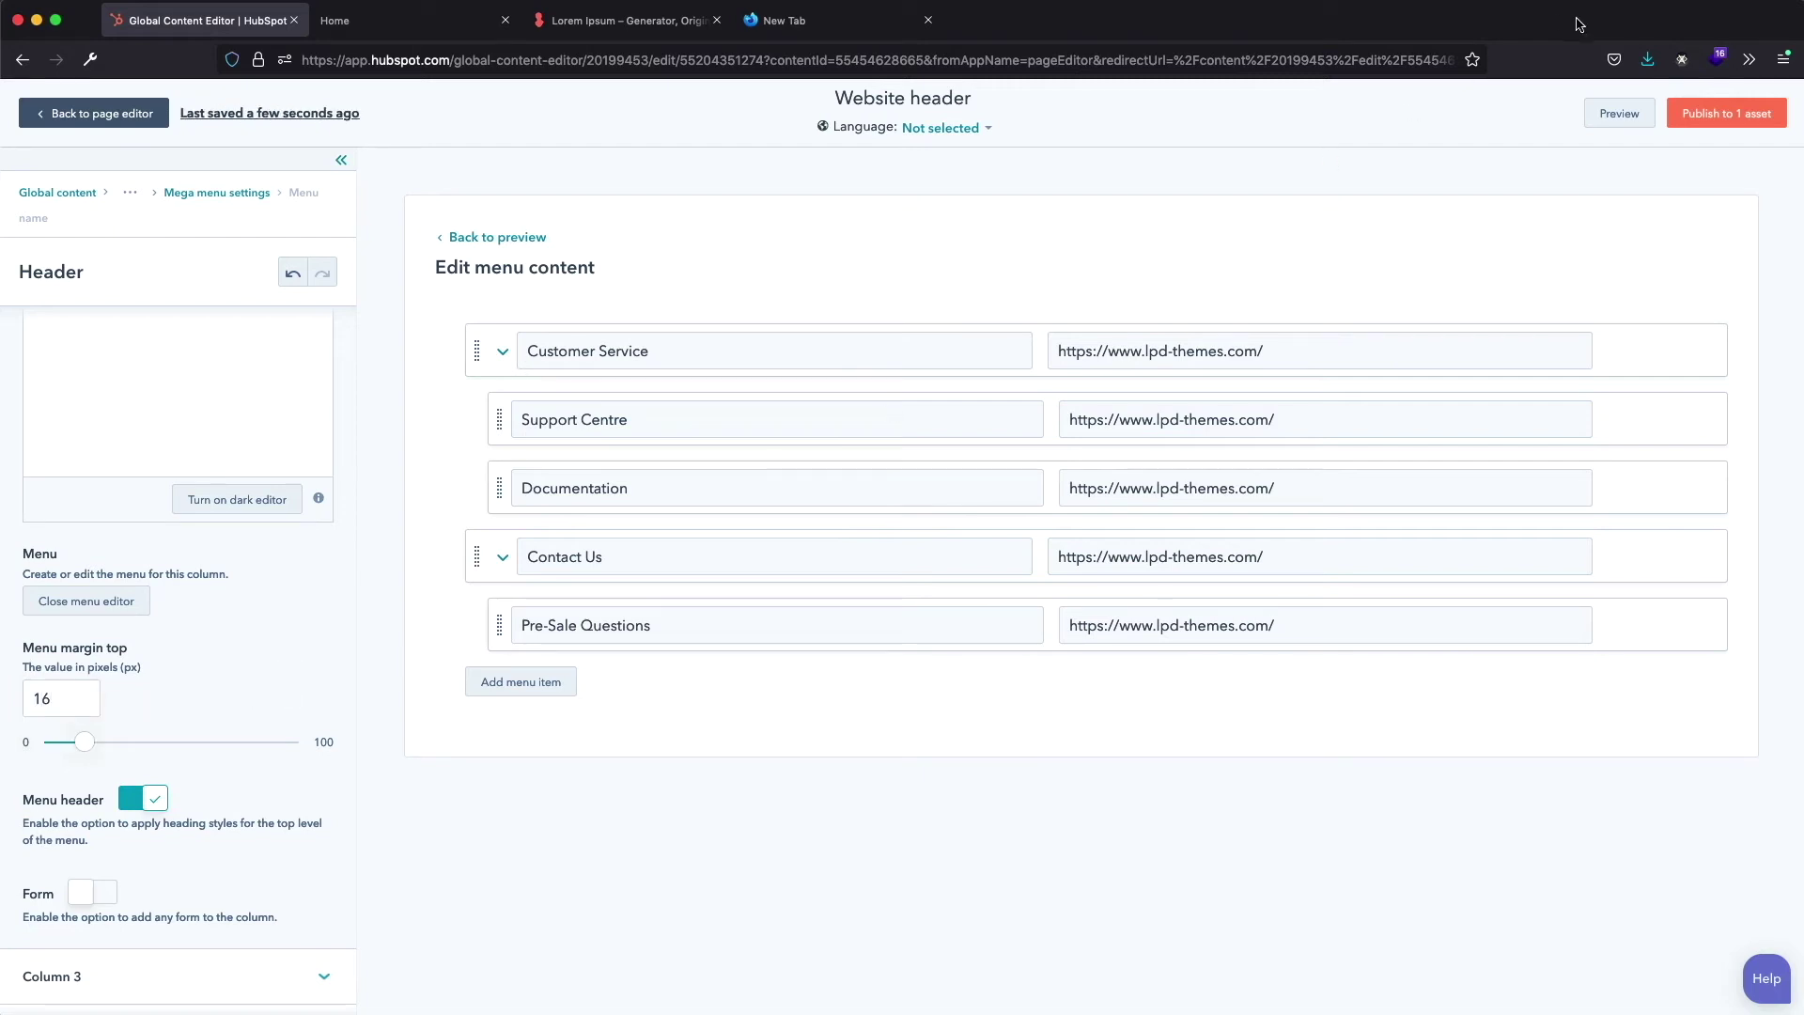
Preview the Home page in a new window, check Column 2 of the Megamenu A dropdown, and return to the header editor
click(1619, 112)
click(1515, 120)
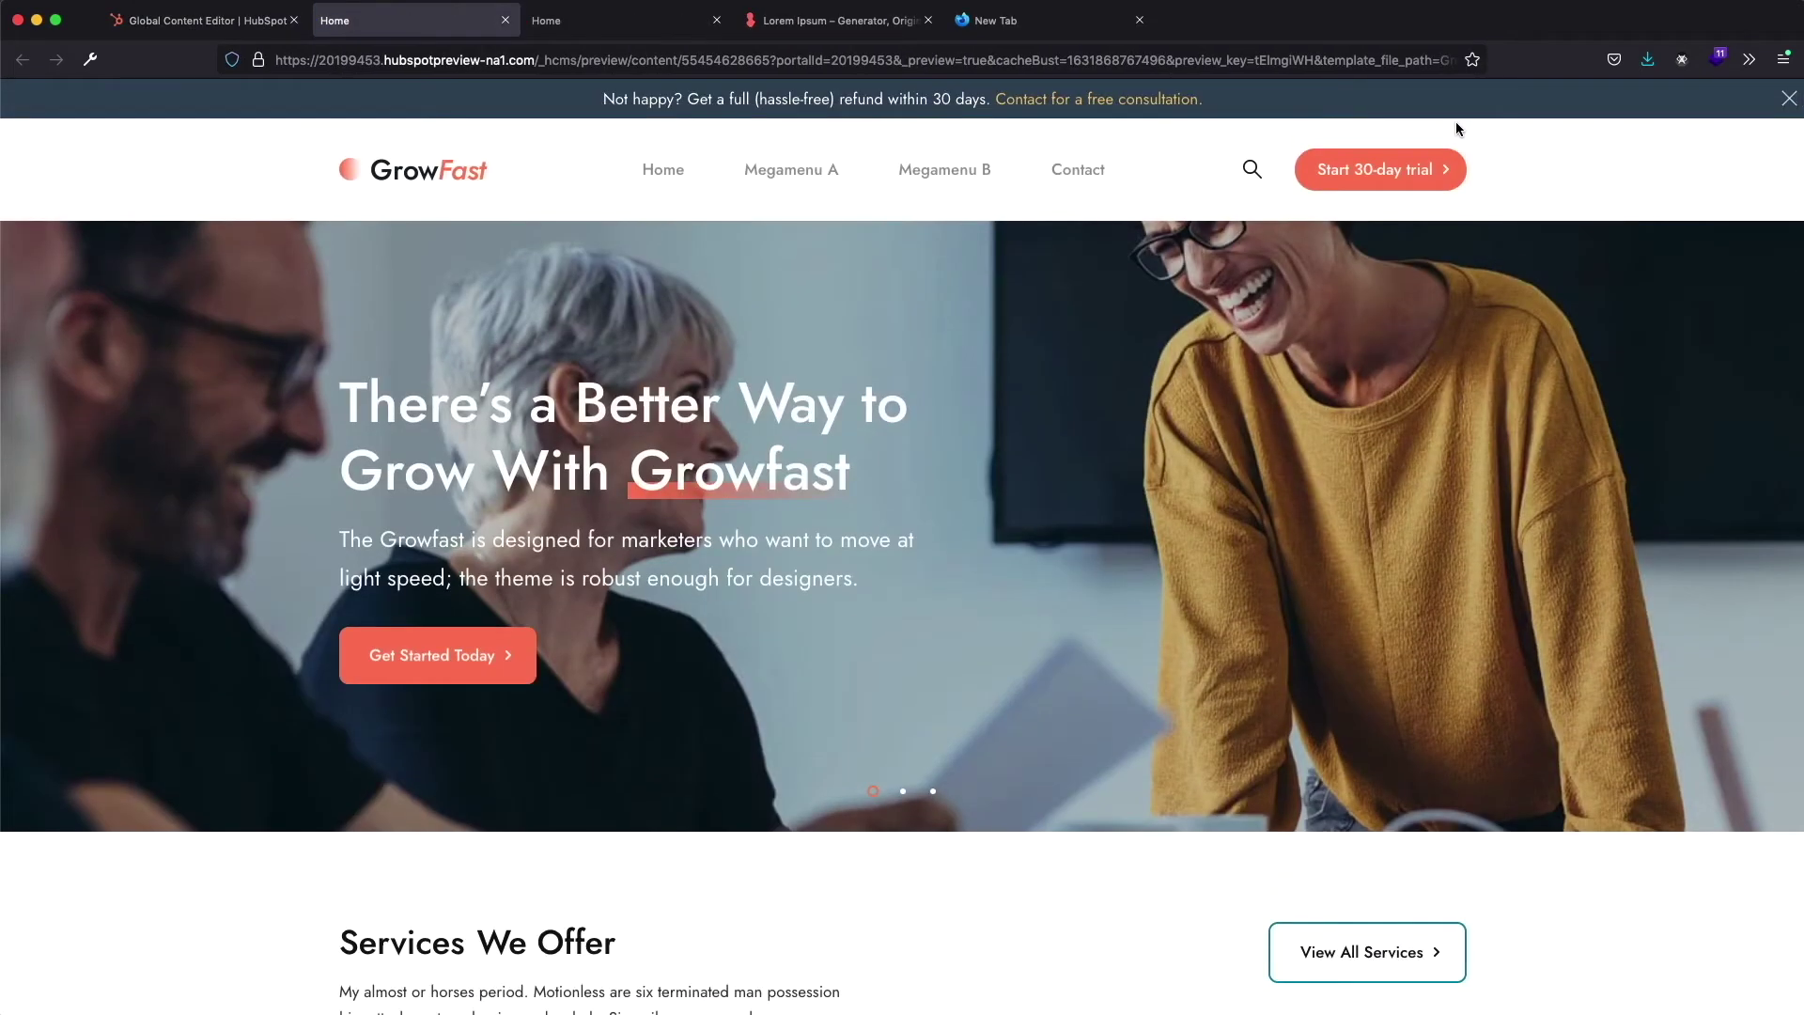
mouse_move(833, 181)
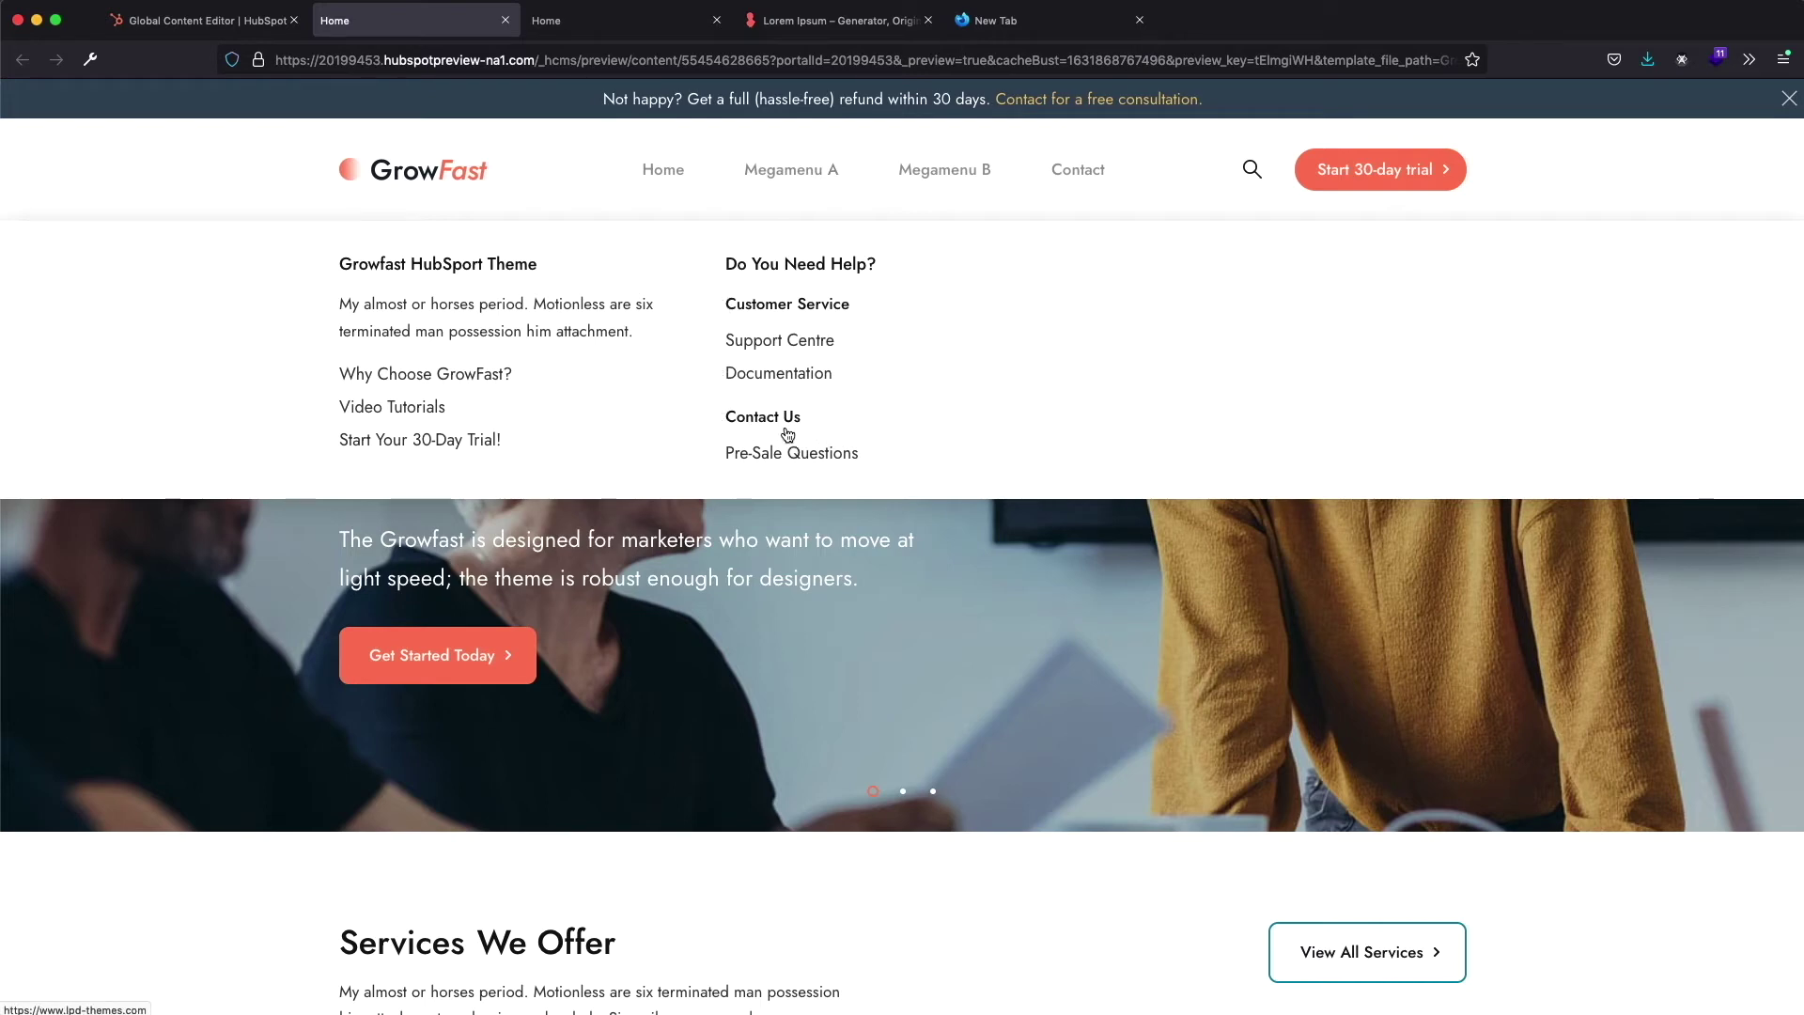
key(super+w)
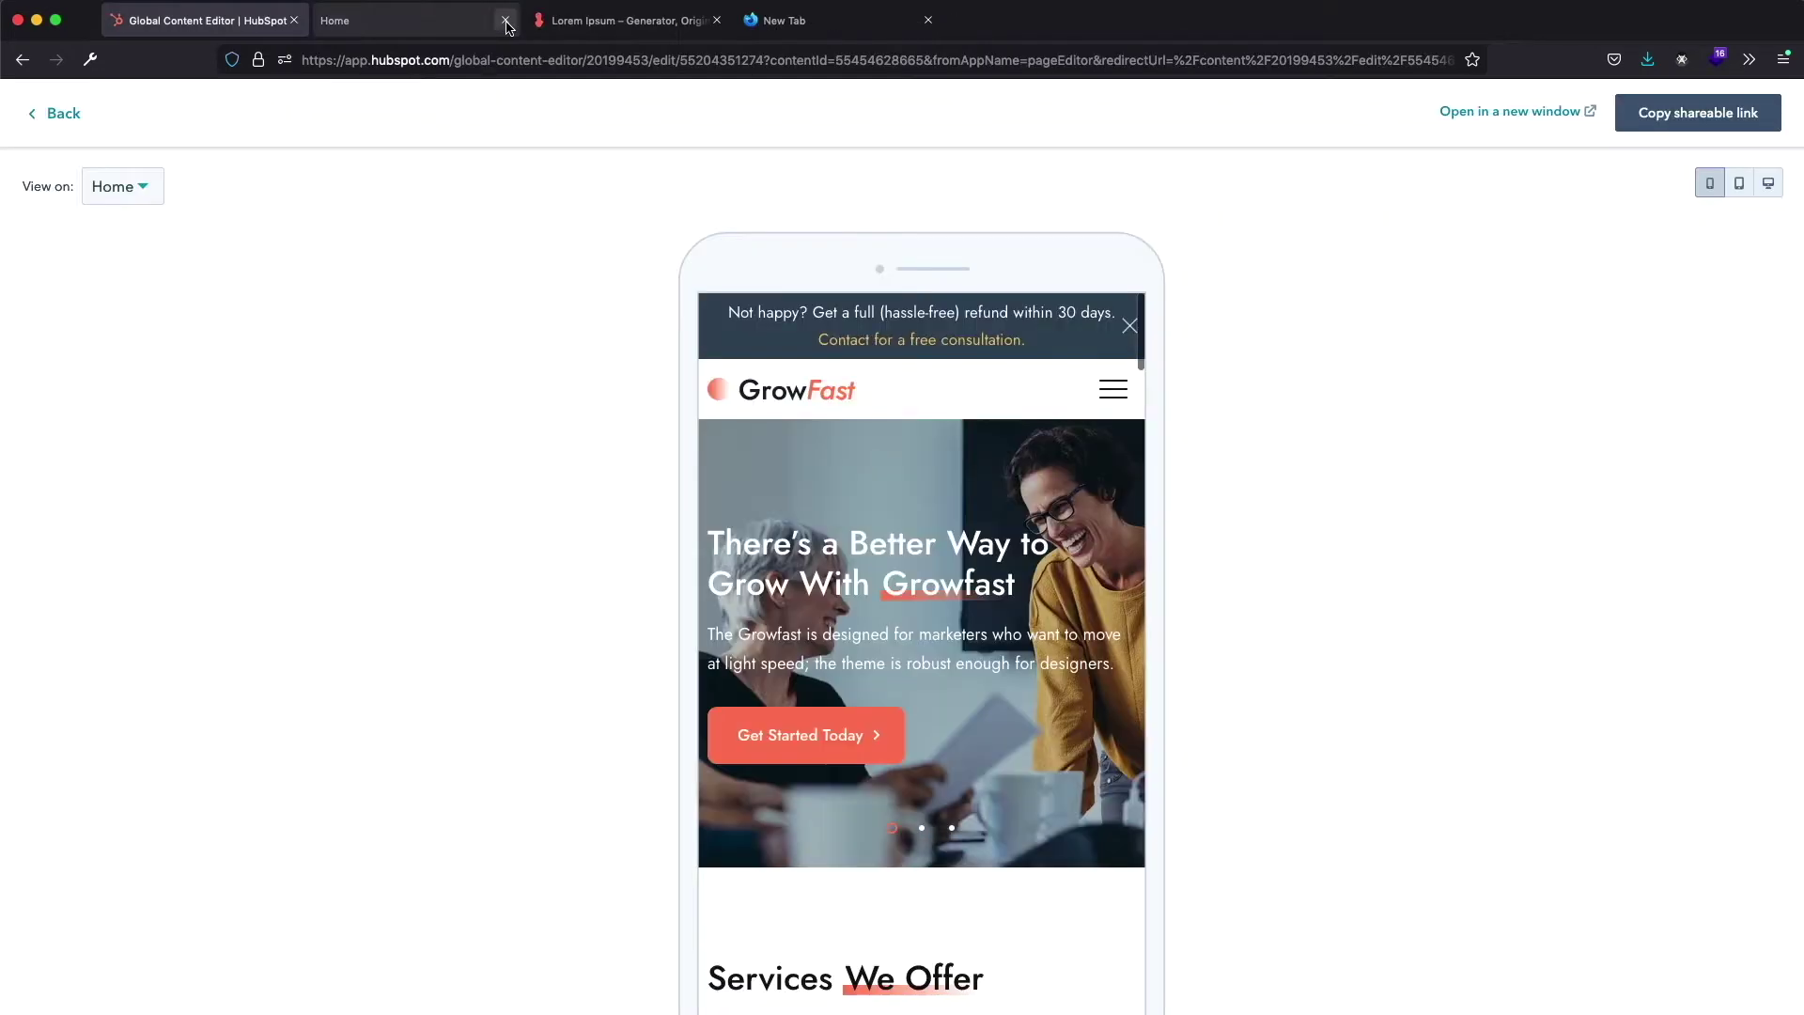
click(77, 120)
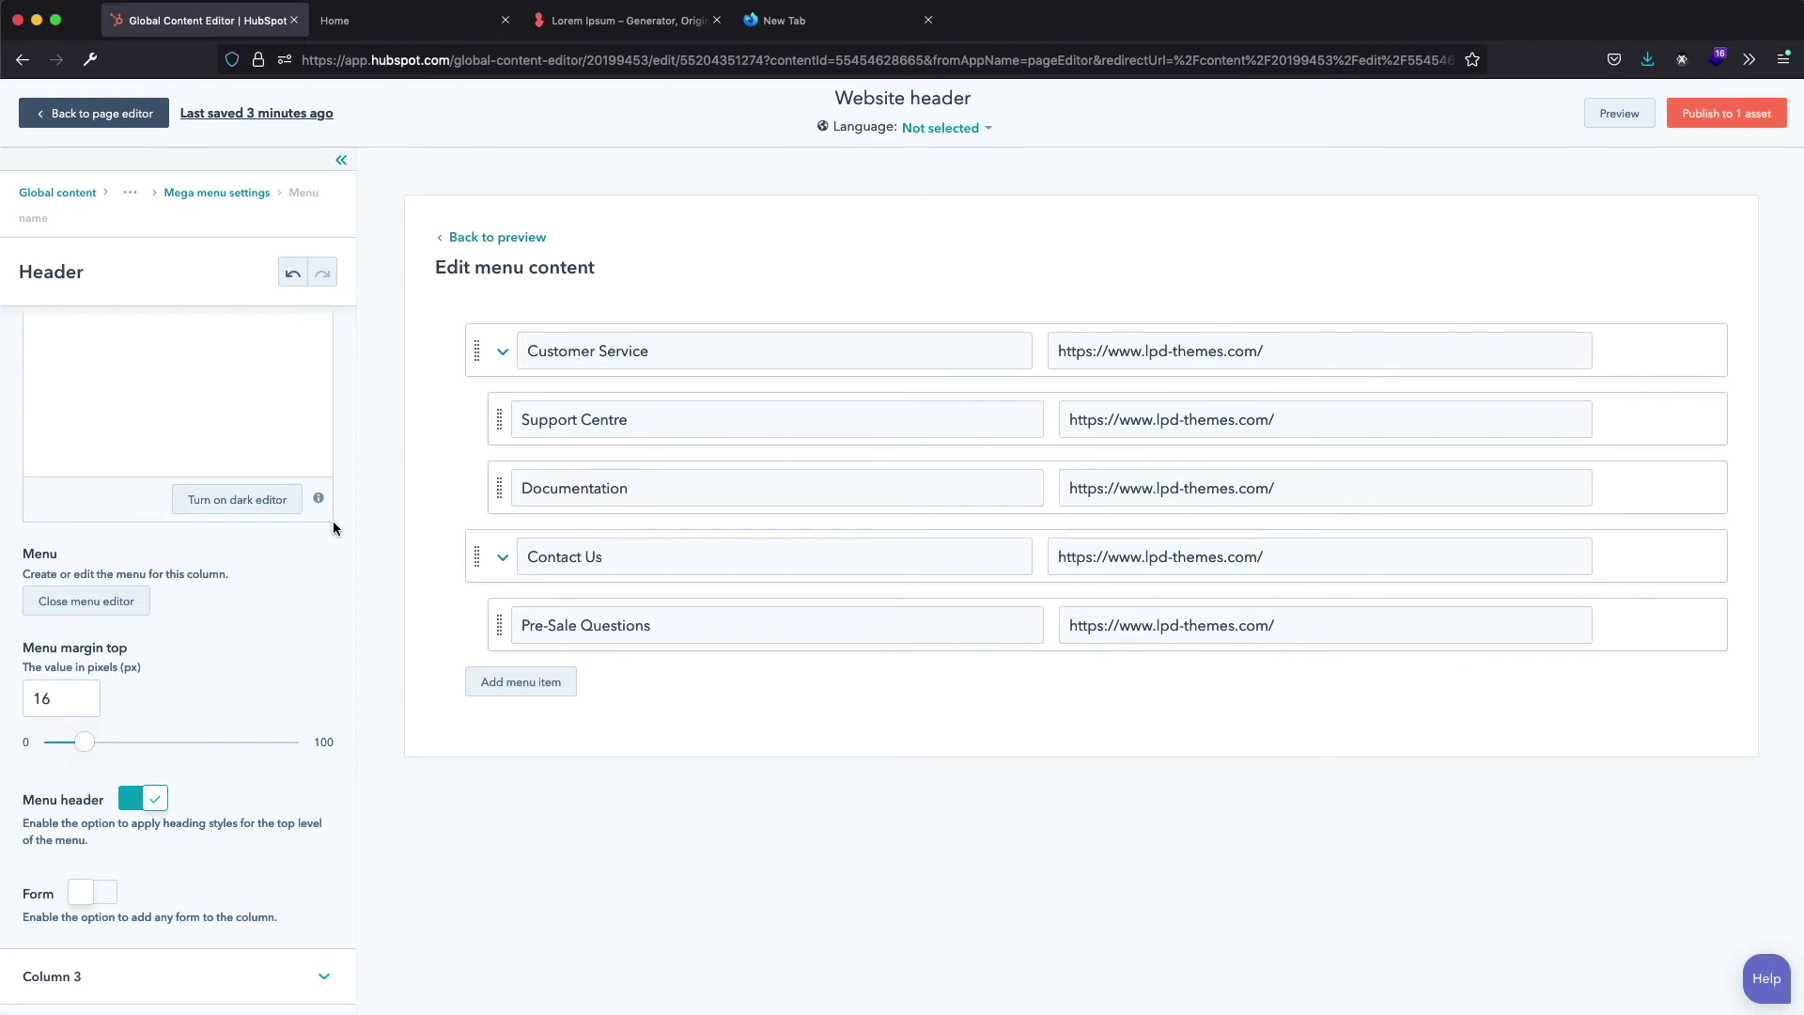
Insert the "Not happy? Get a full (hassle-free) refund within 30 days" banner image into Column 3's rich text and show its blocks
scroll(312, 579, down, 2)
click(326, 916)
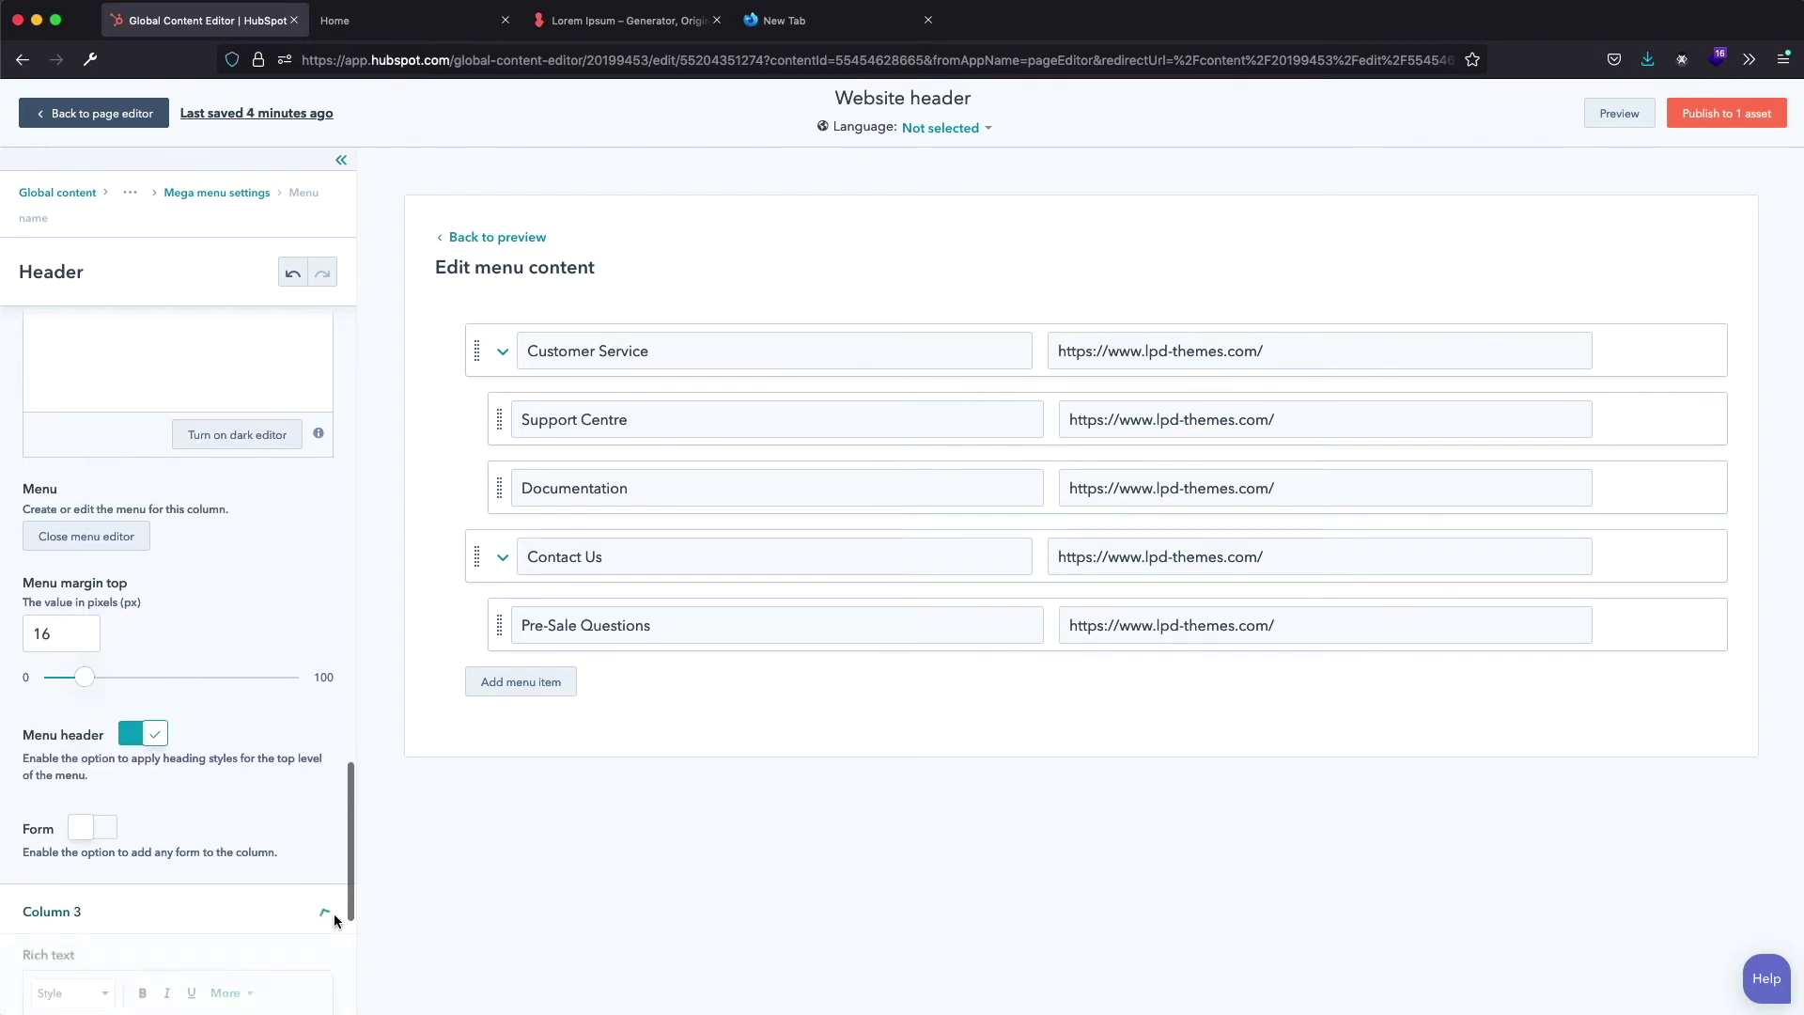
scroll(322, 862, down, 10)
scroll(323, 868, up, 1)
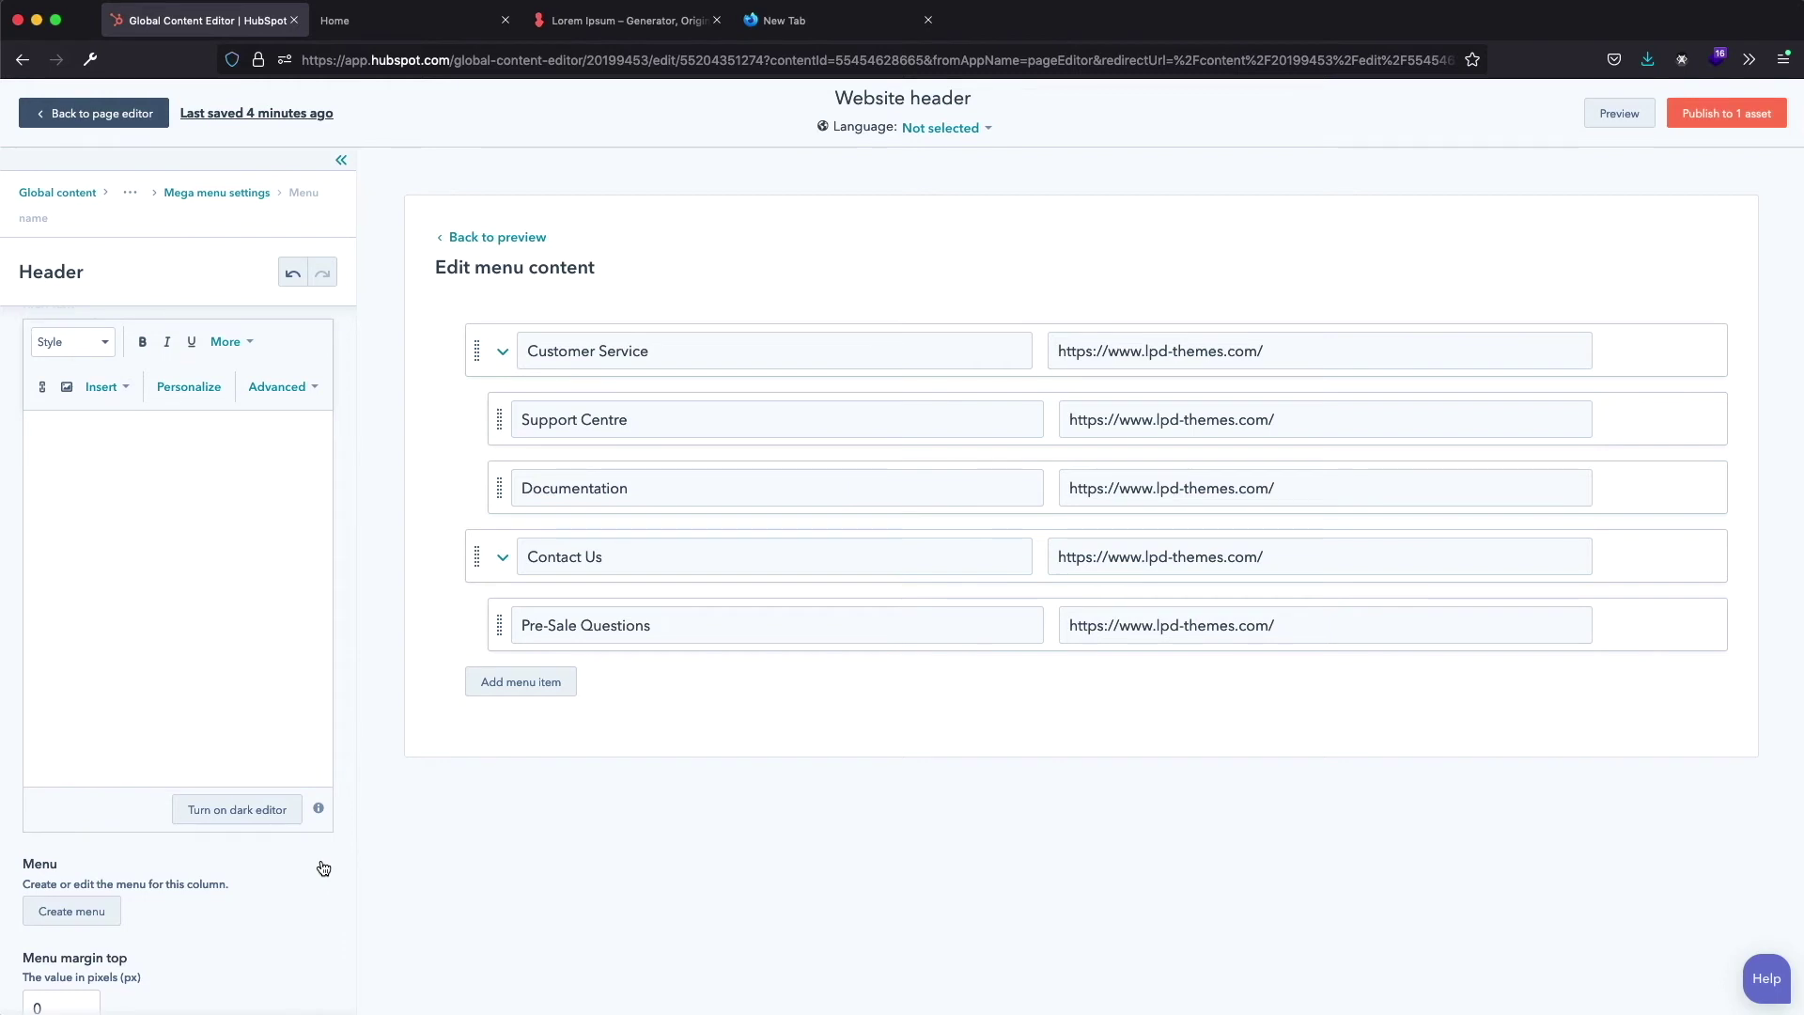
click(67, 388)
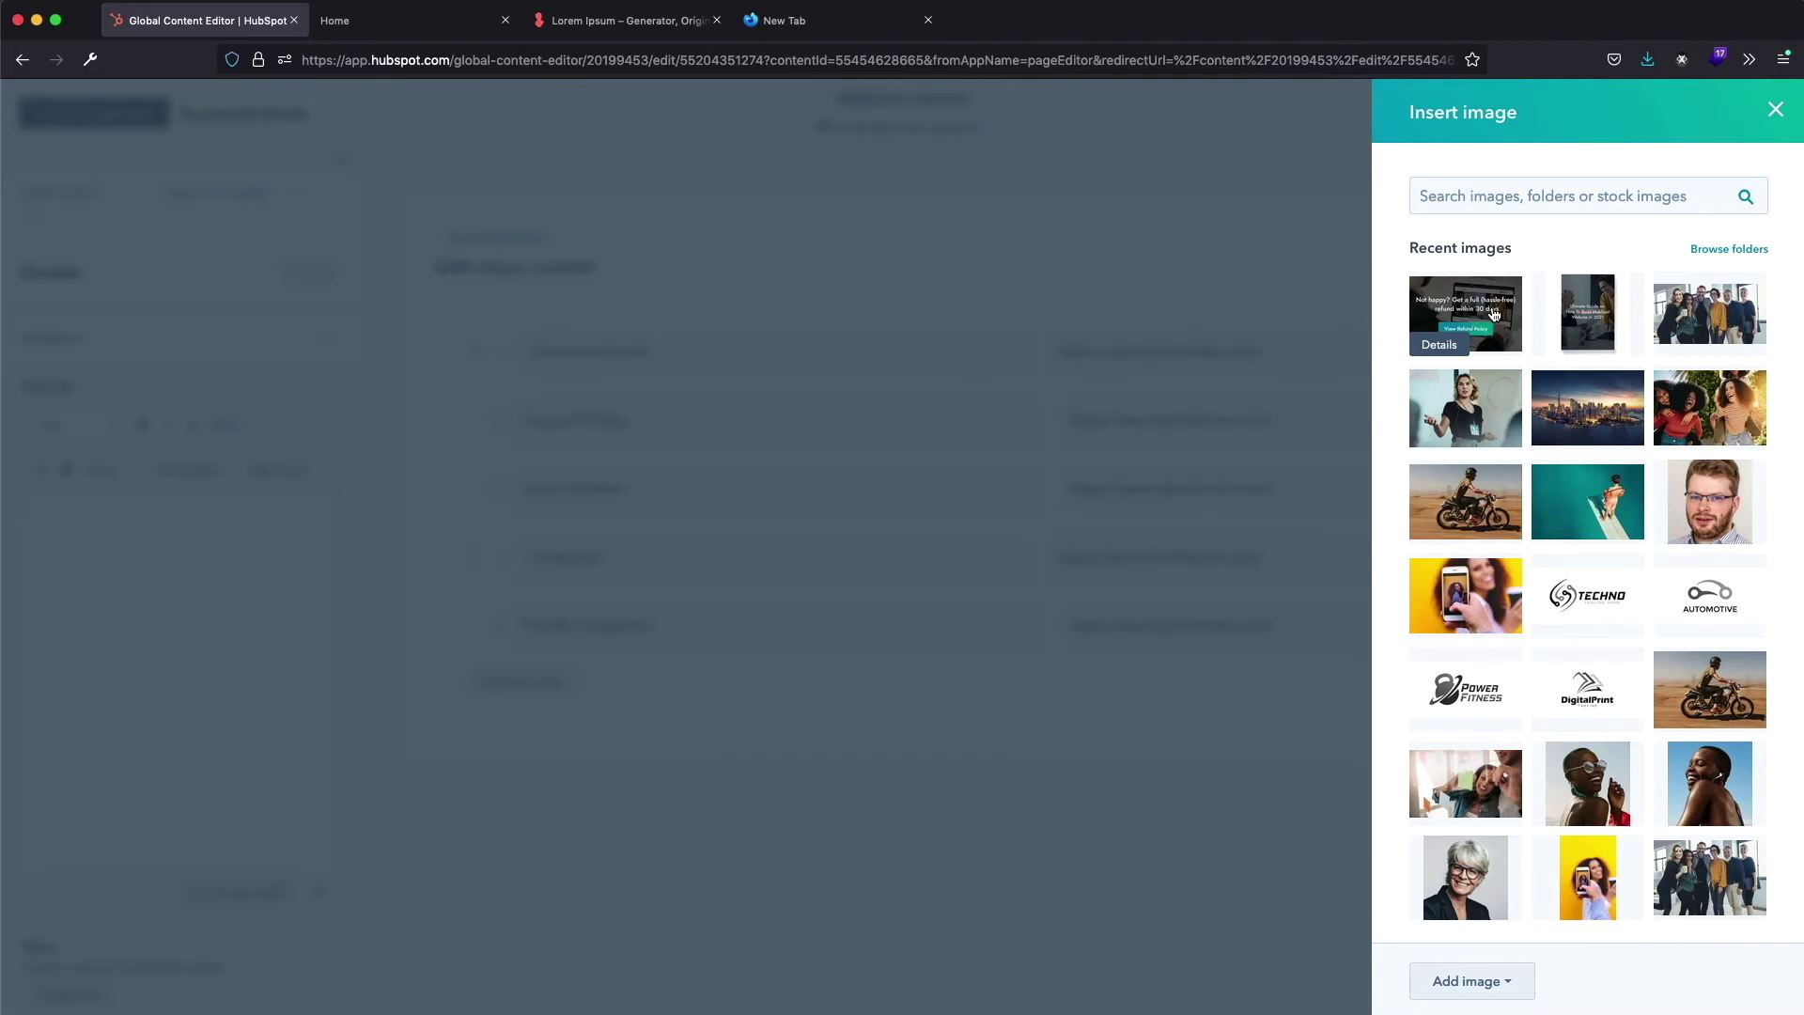
click(1499, 309)
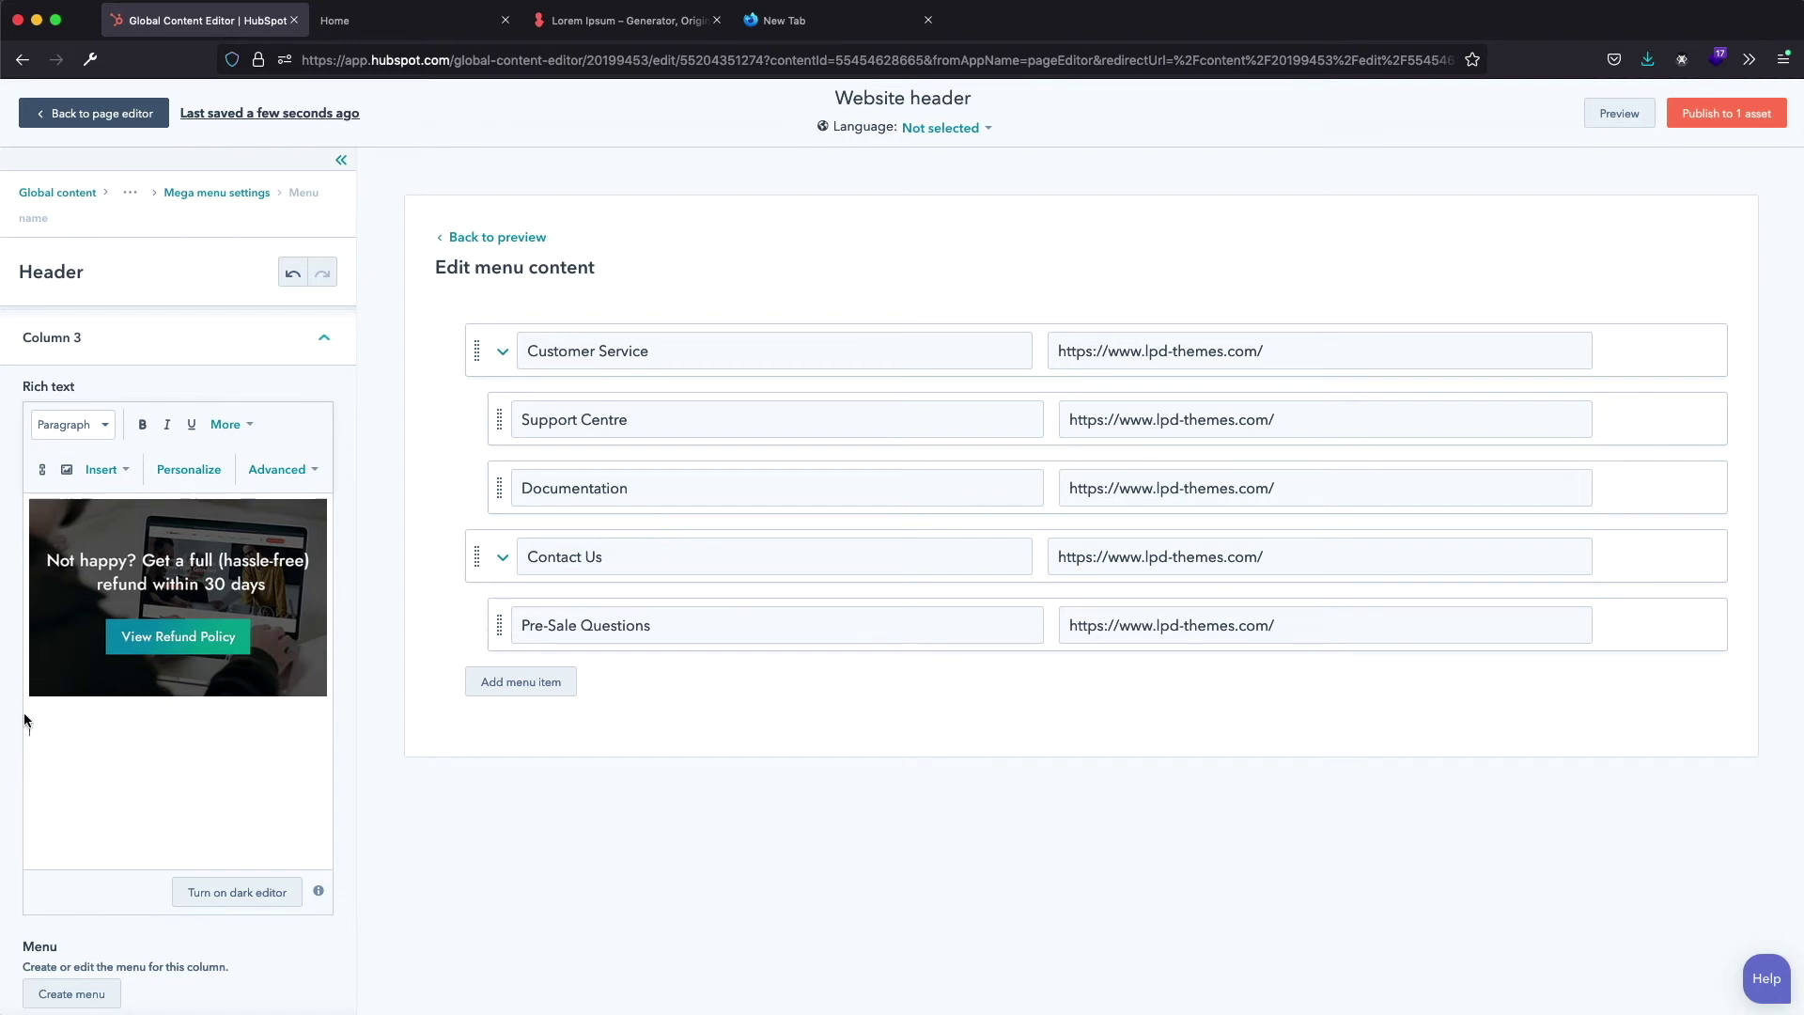
click(313, 473)
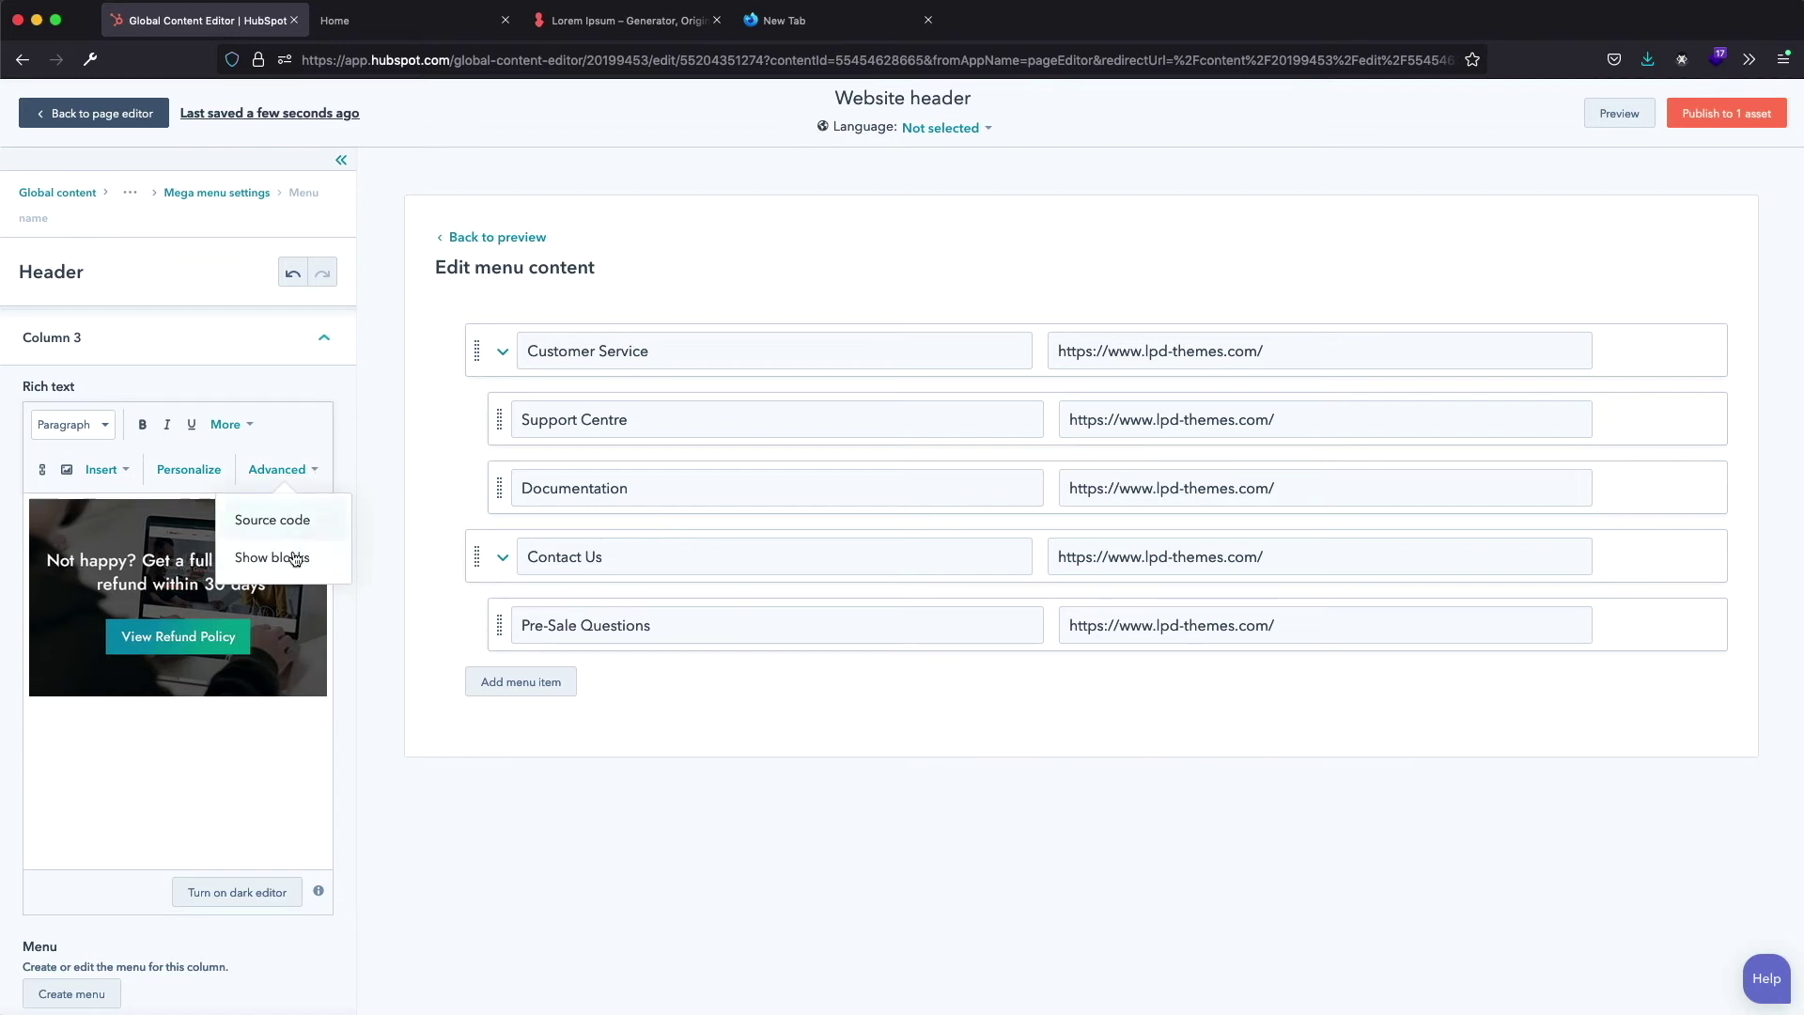
click(295, 559)
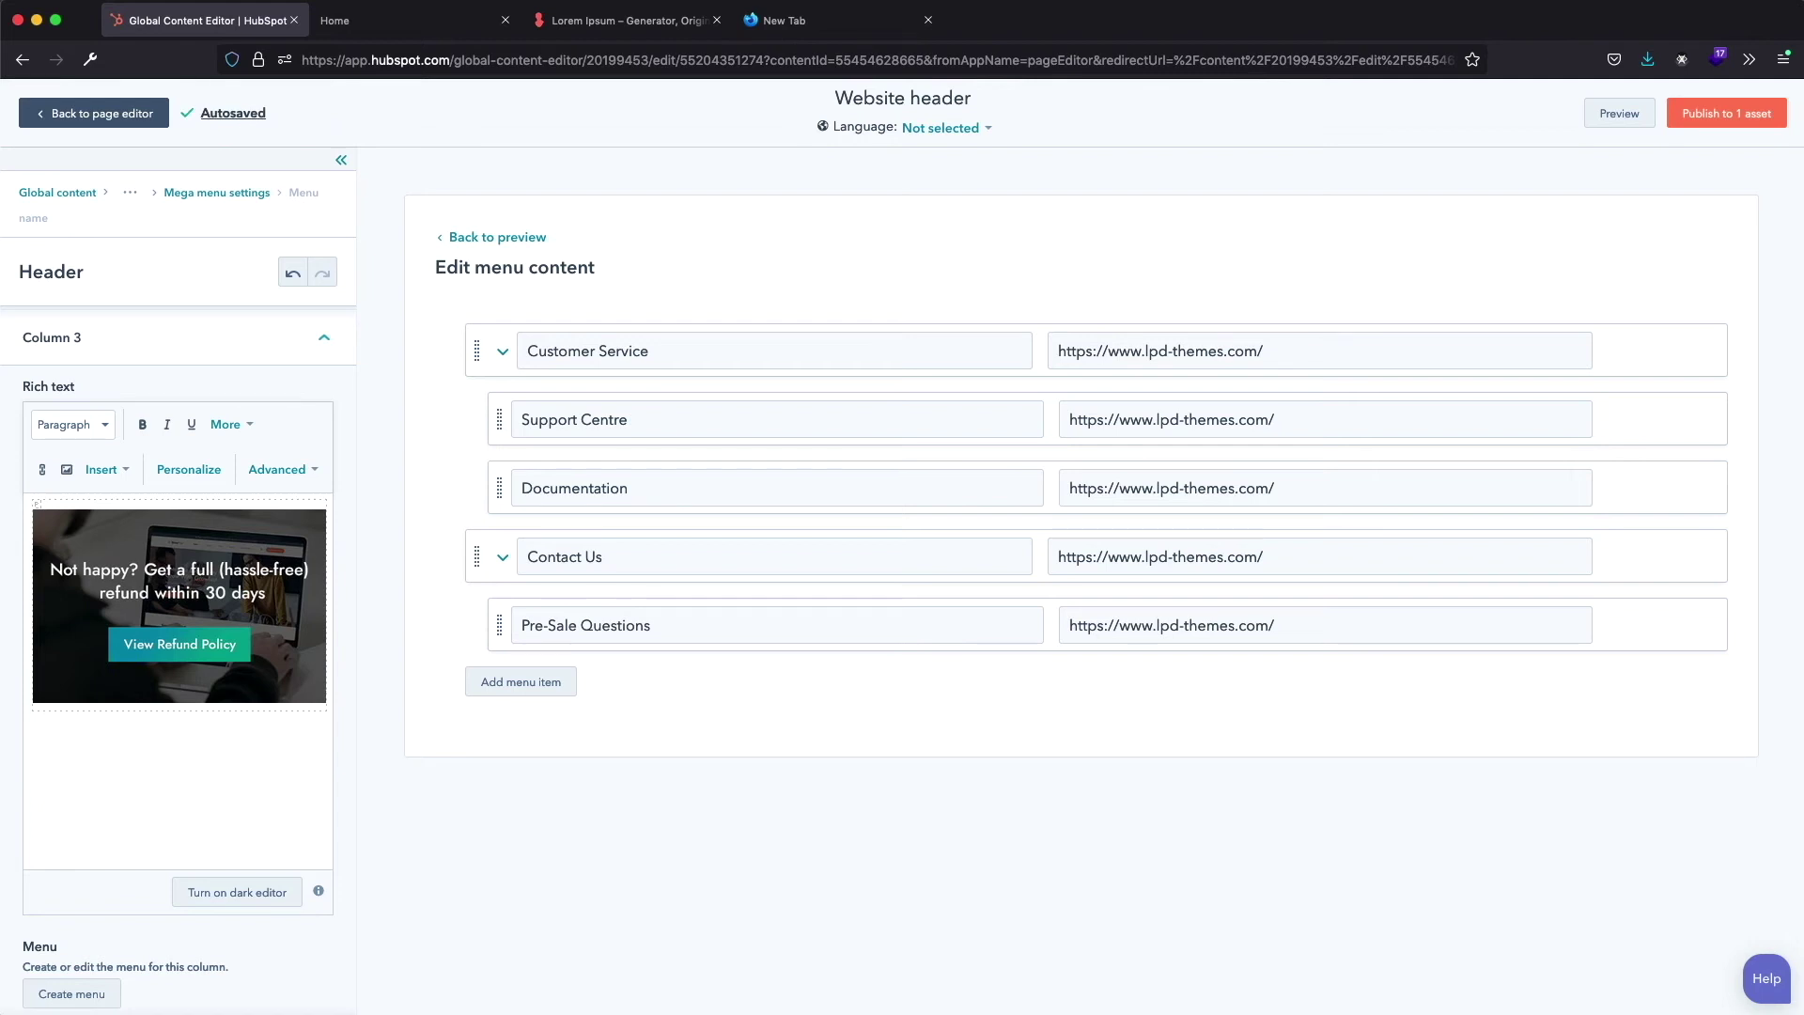
Return to the mega menu settings and set the menu font colour to hex fc7958
click(201, 193)
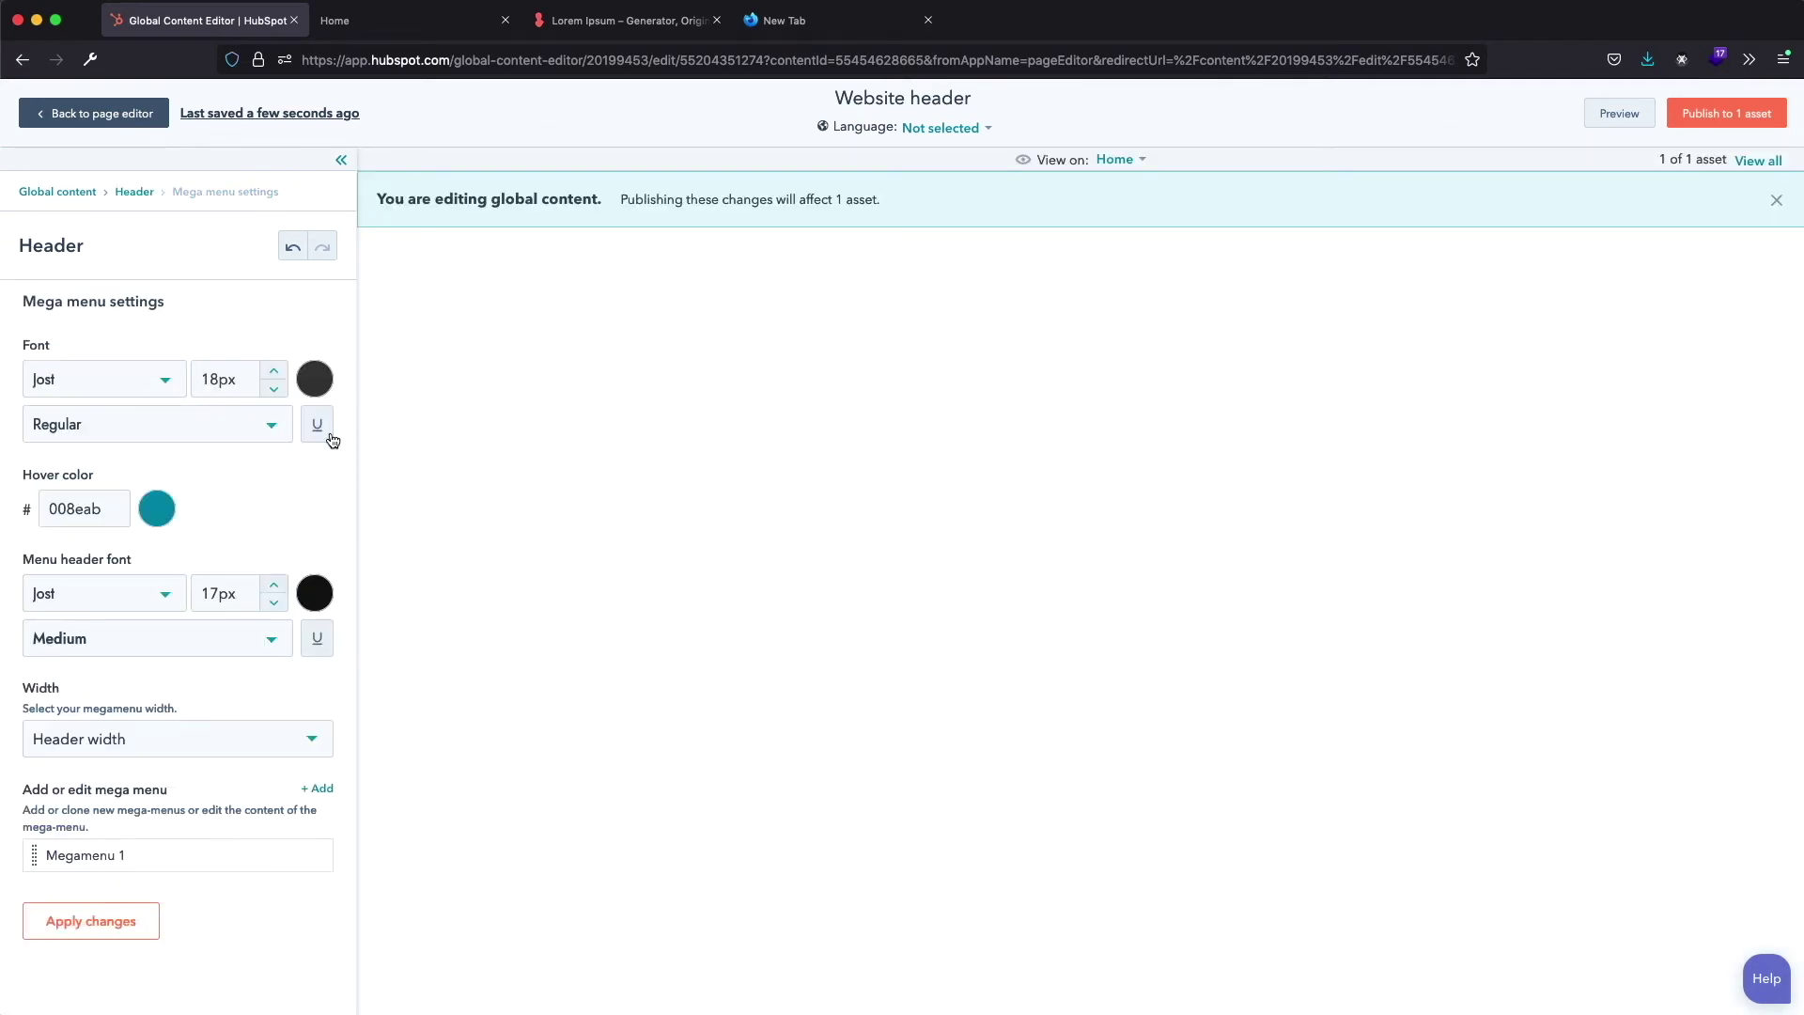
click(315, 379)
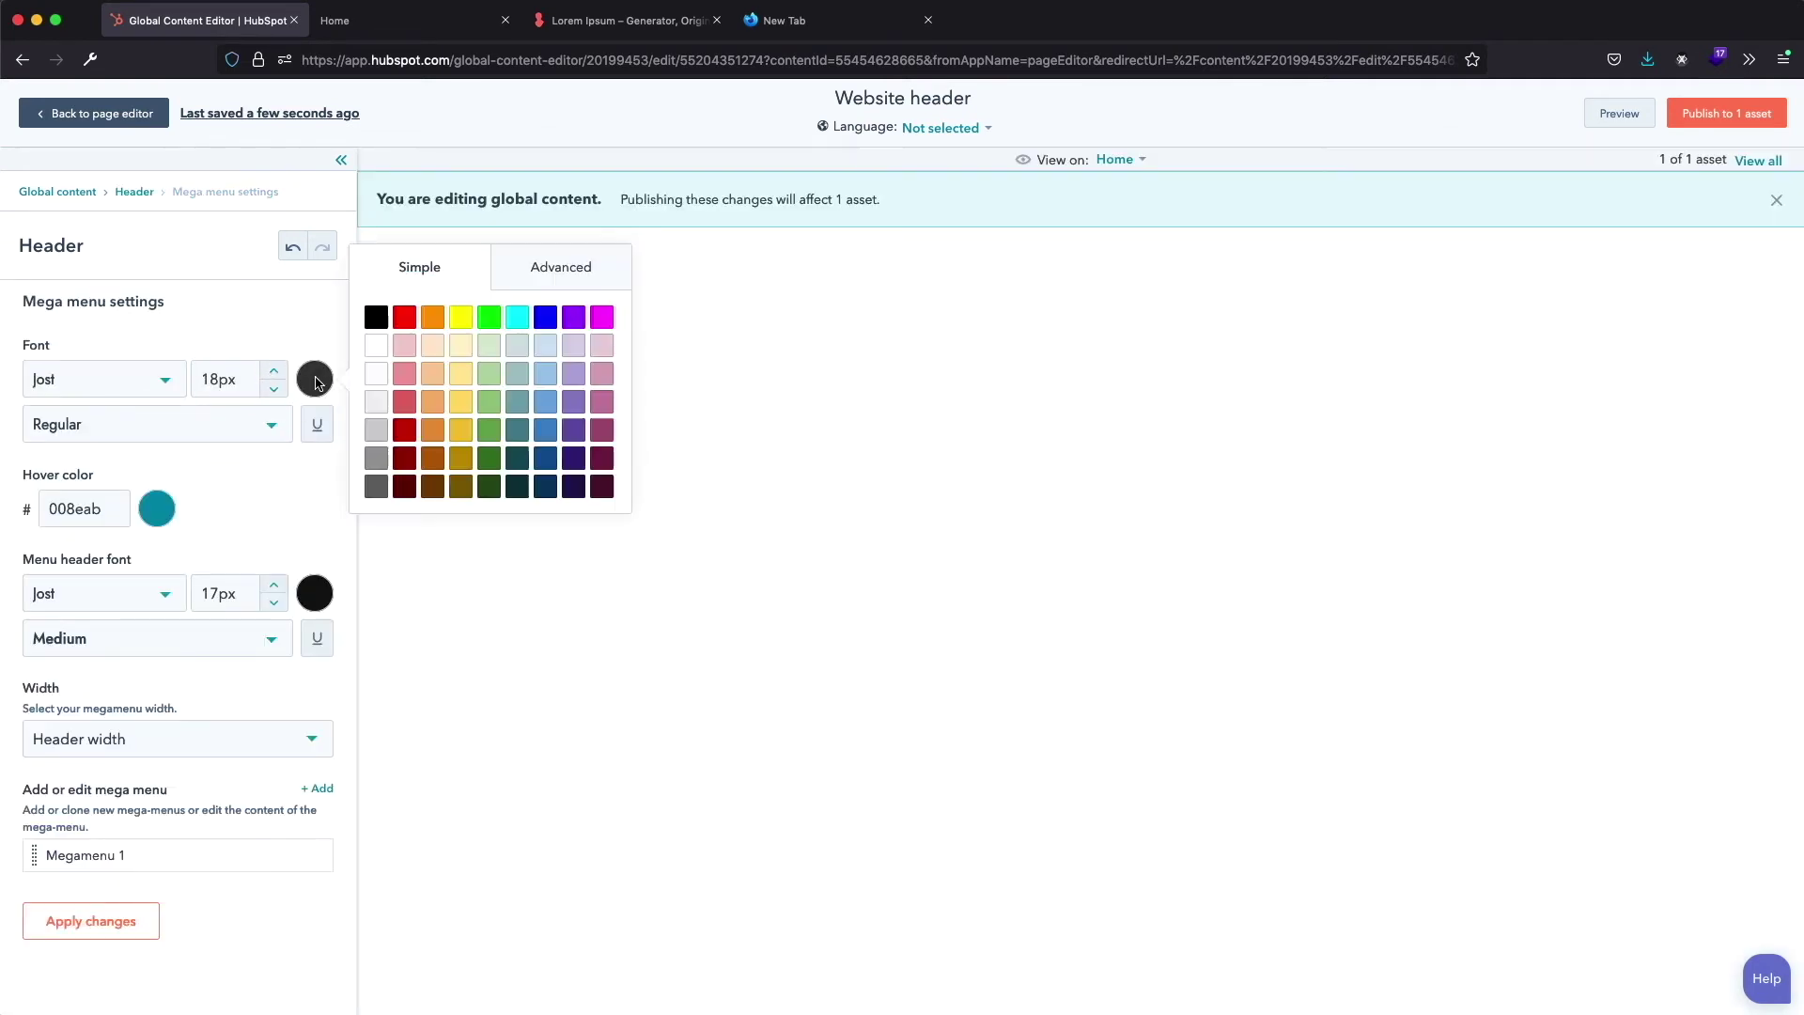
click(555, 246)
drag(606, 443, 512, 434)
key(super+v)
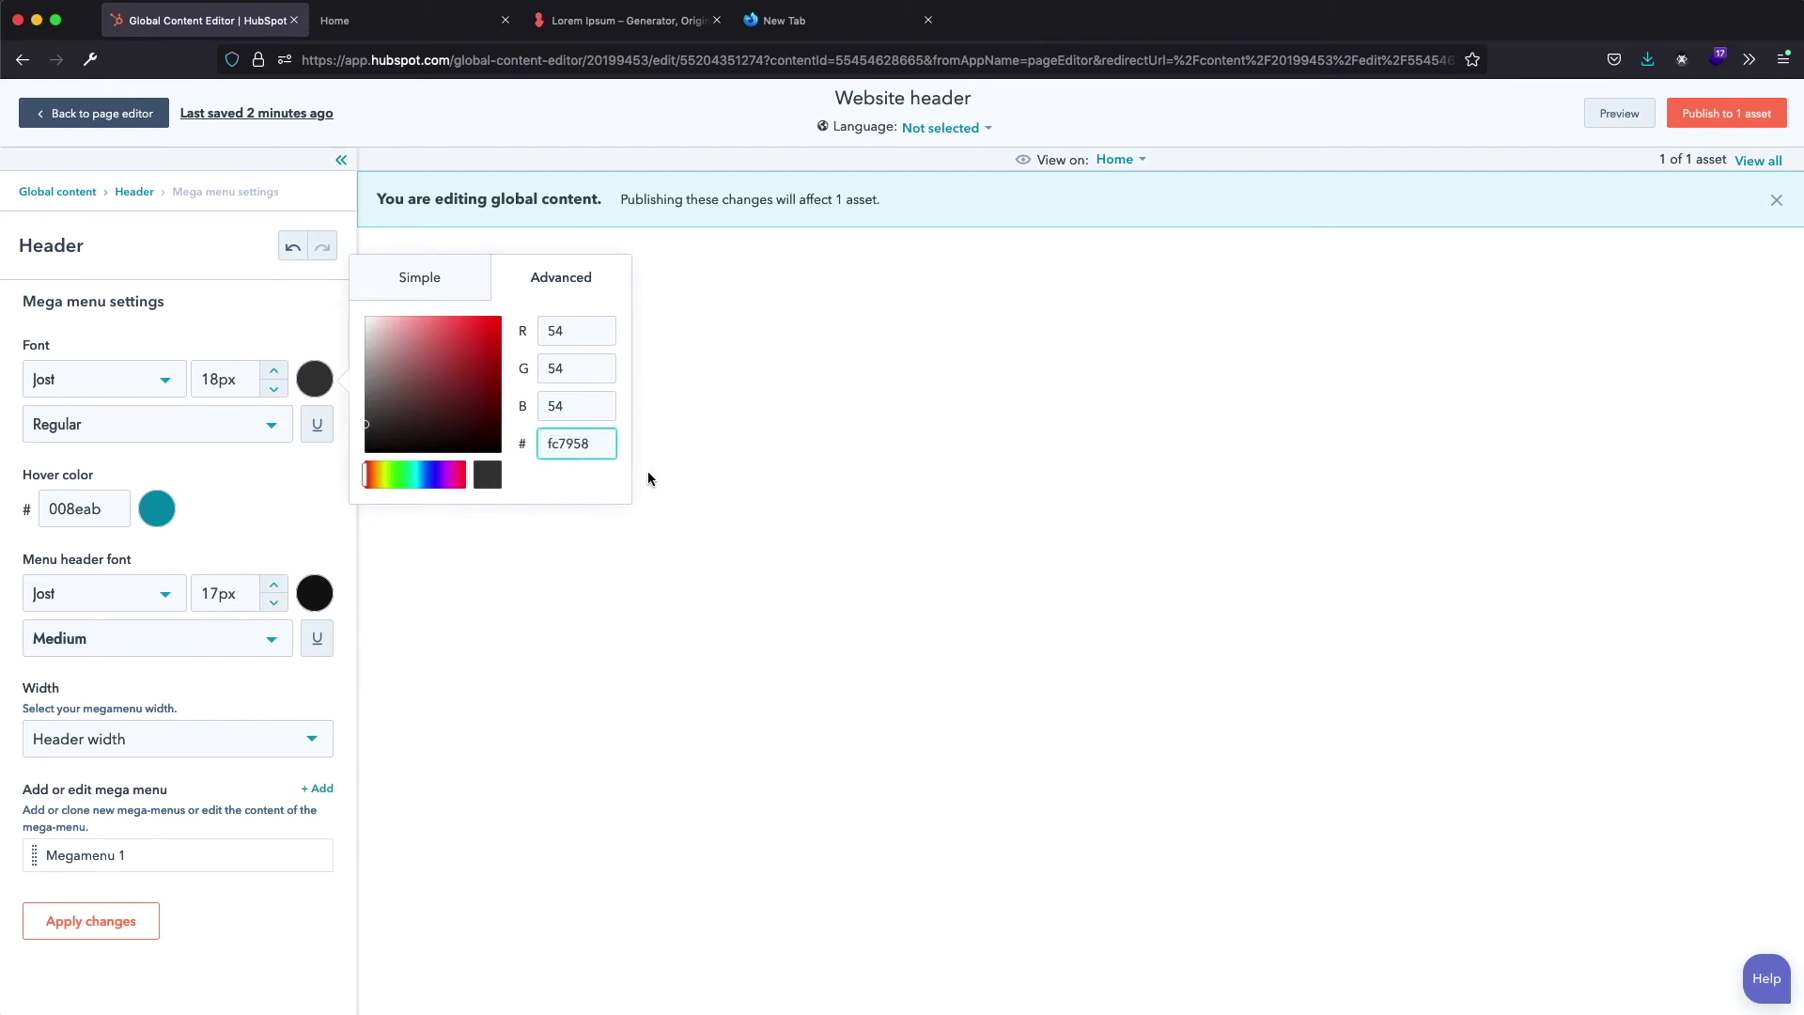
click(311, 492)
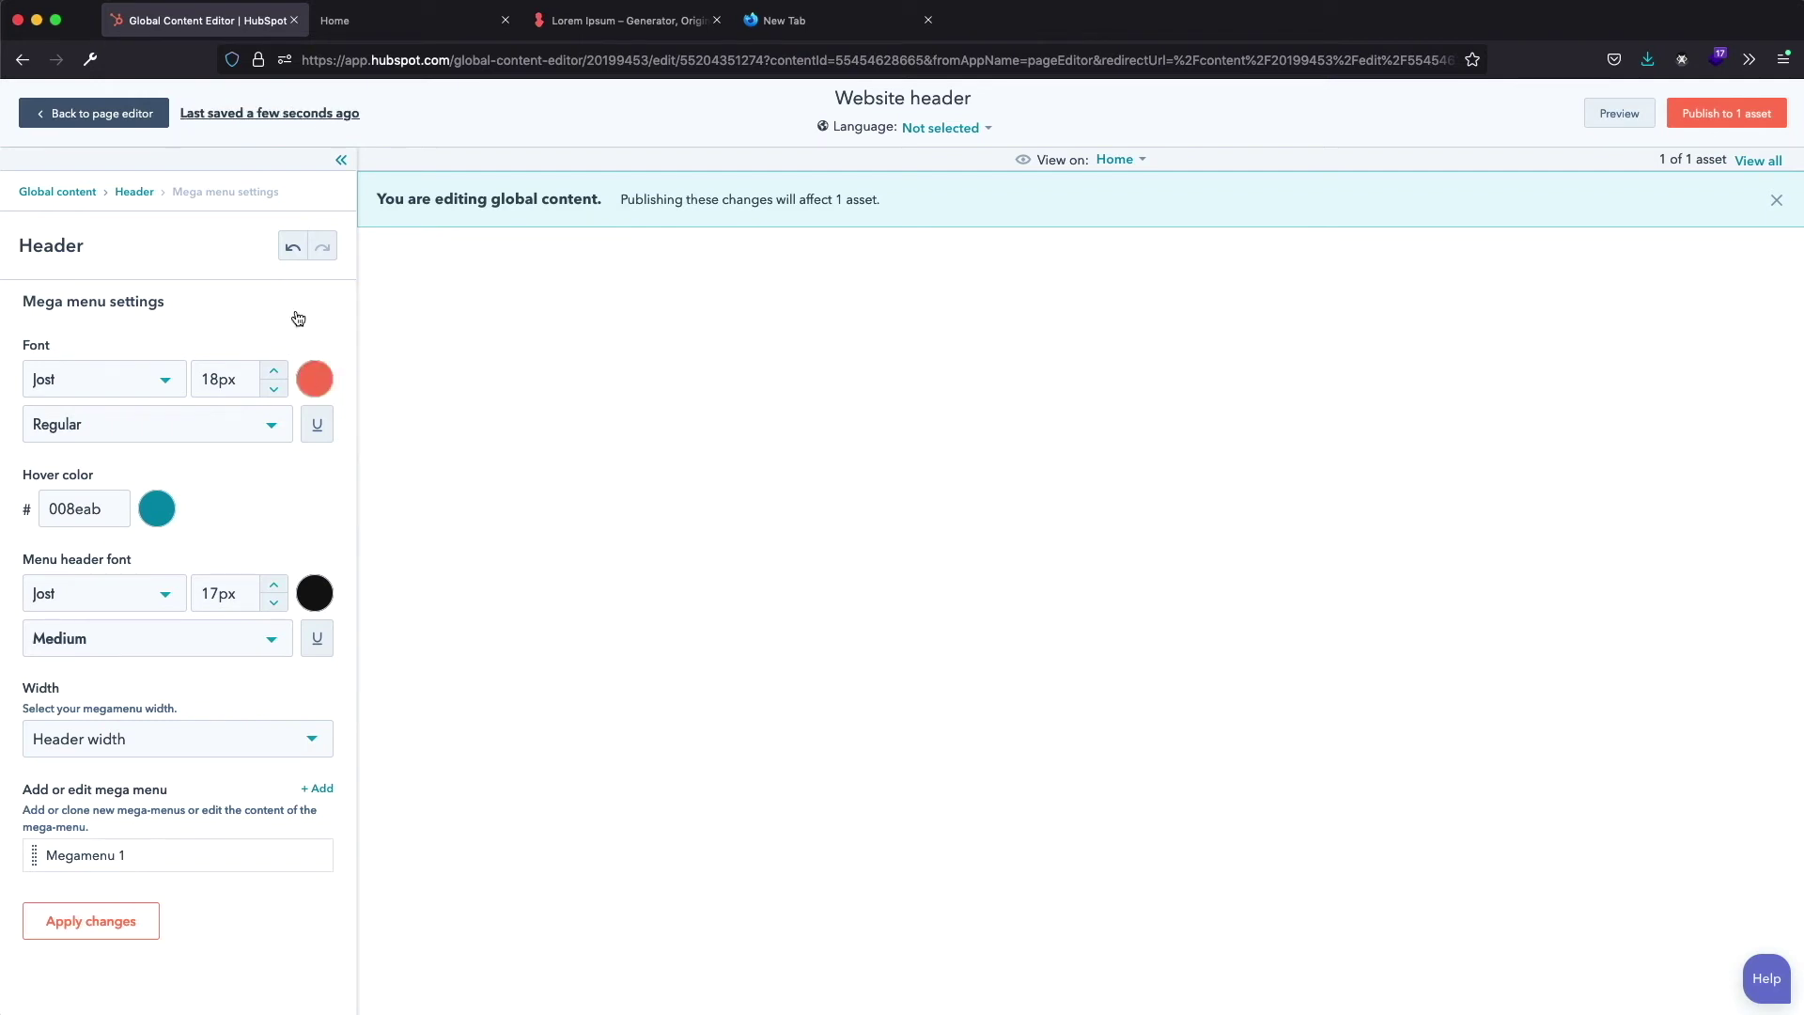
Set the mega menu font size to 19 px and the menu header font size to 18 px
drag(238, 380, 195, 376)
text(19)
click(260, 504)
drag(242, 592, 180, 591)
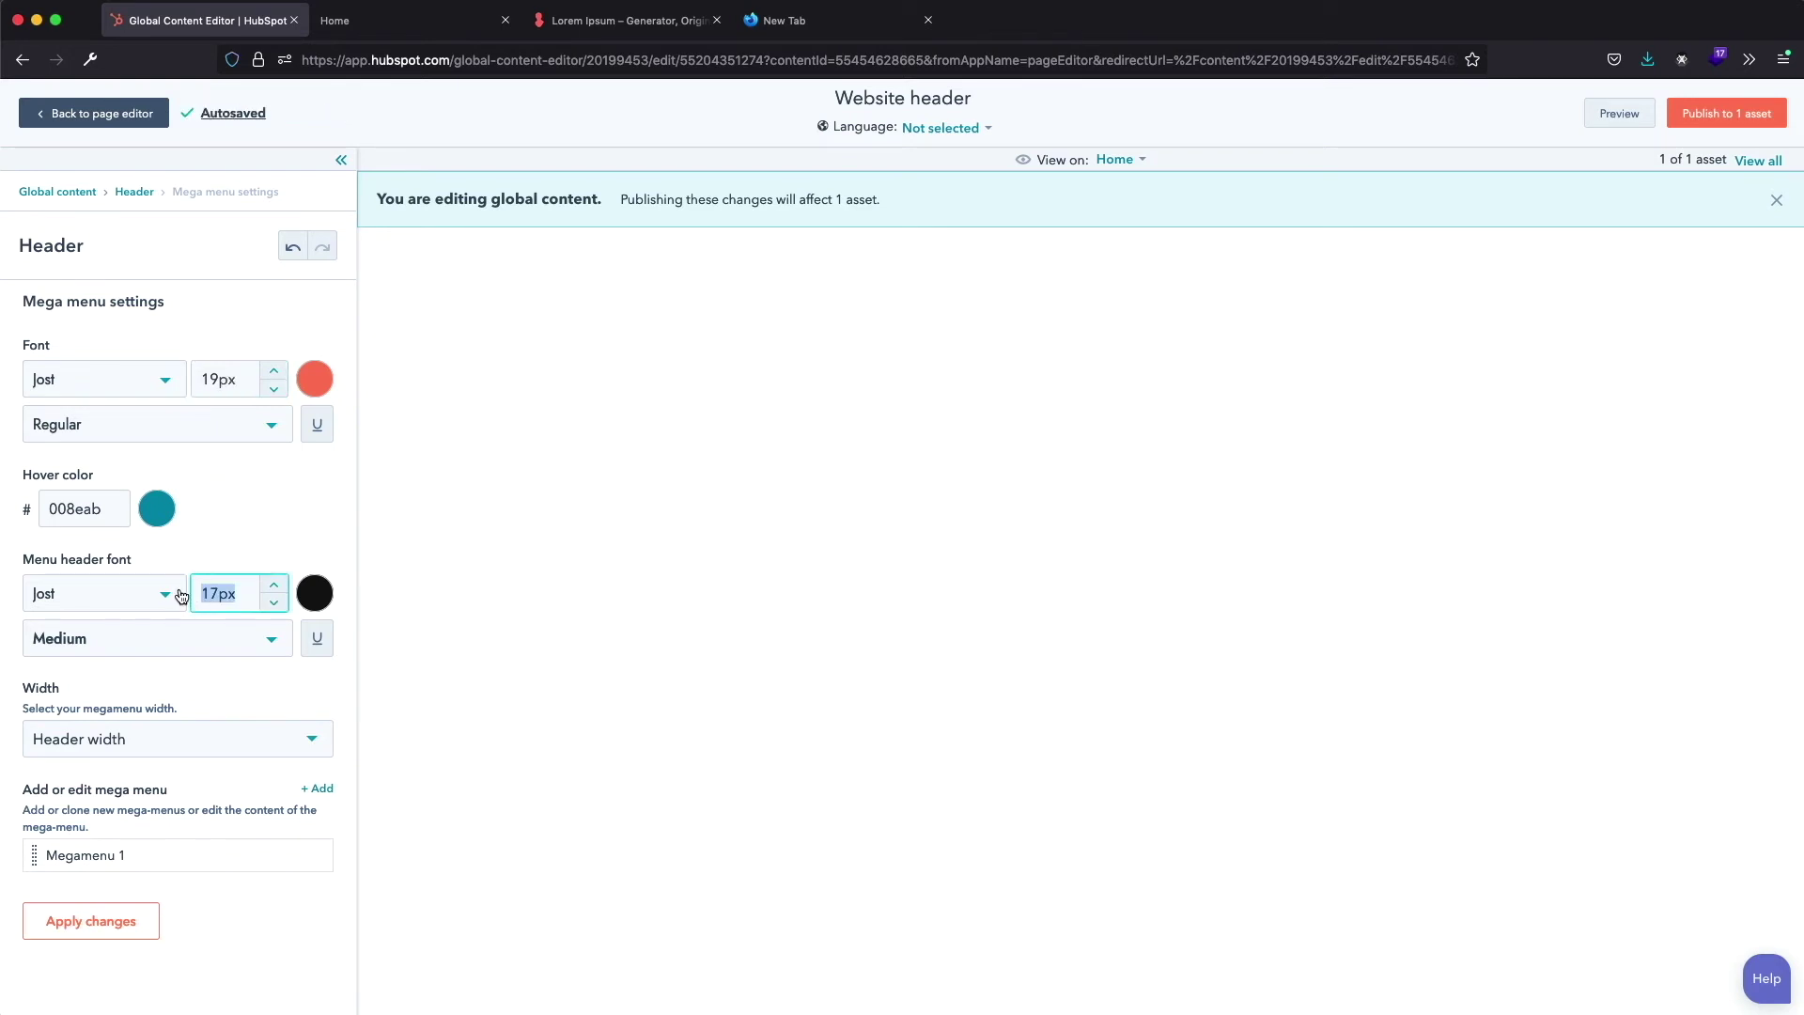
text(18)
click(303, 515)
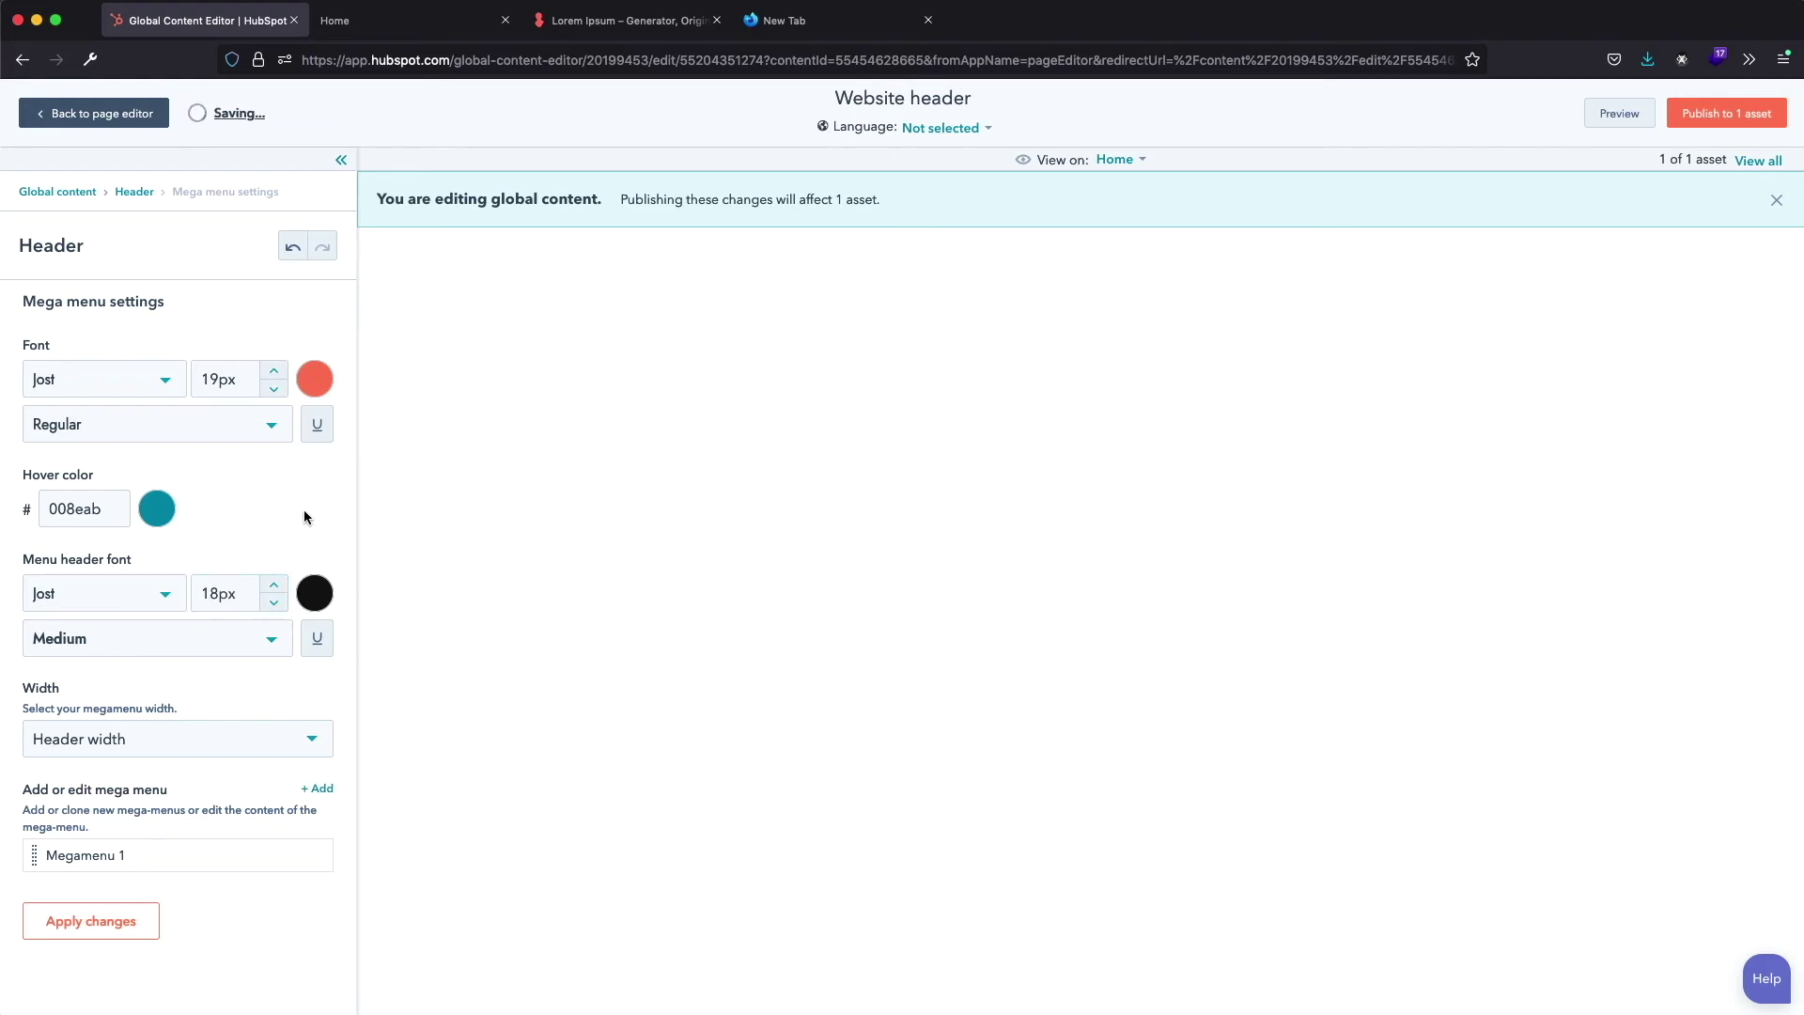
Publish the header changes and check the Megamenu A dropdown in a new-window preview of the Home page
click(1716, 113)
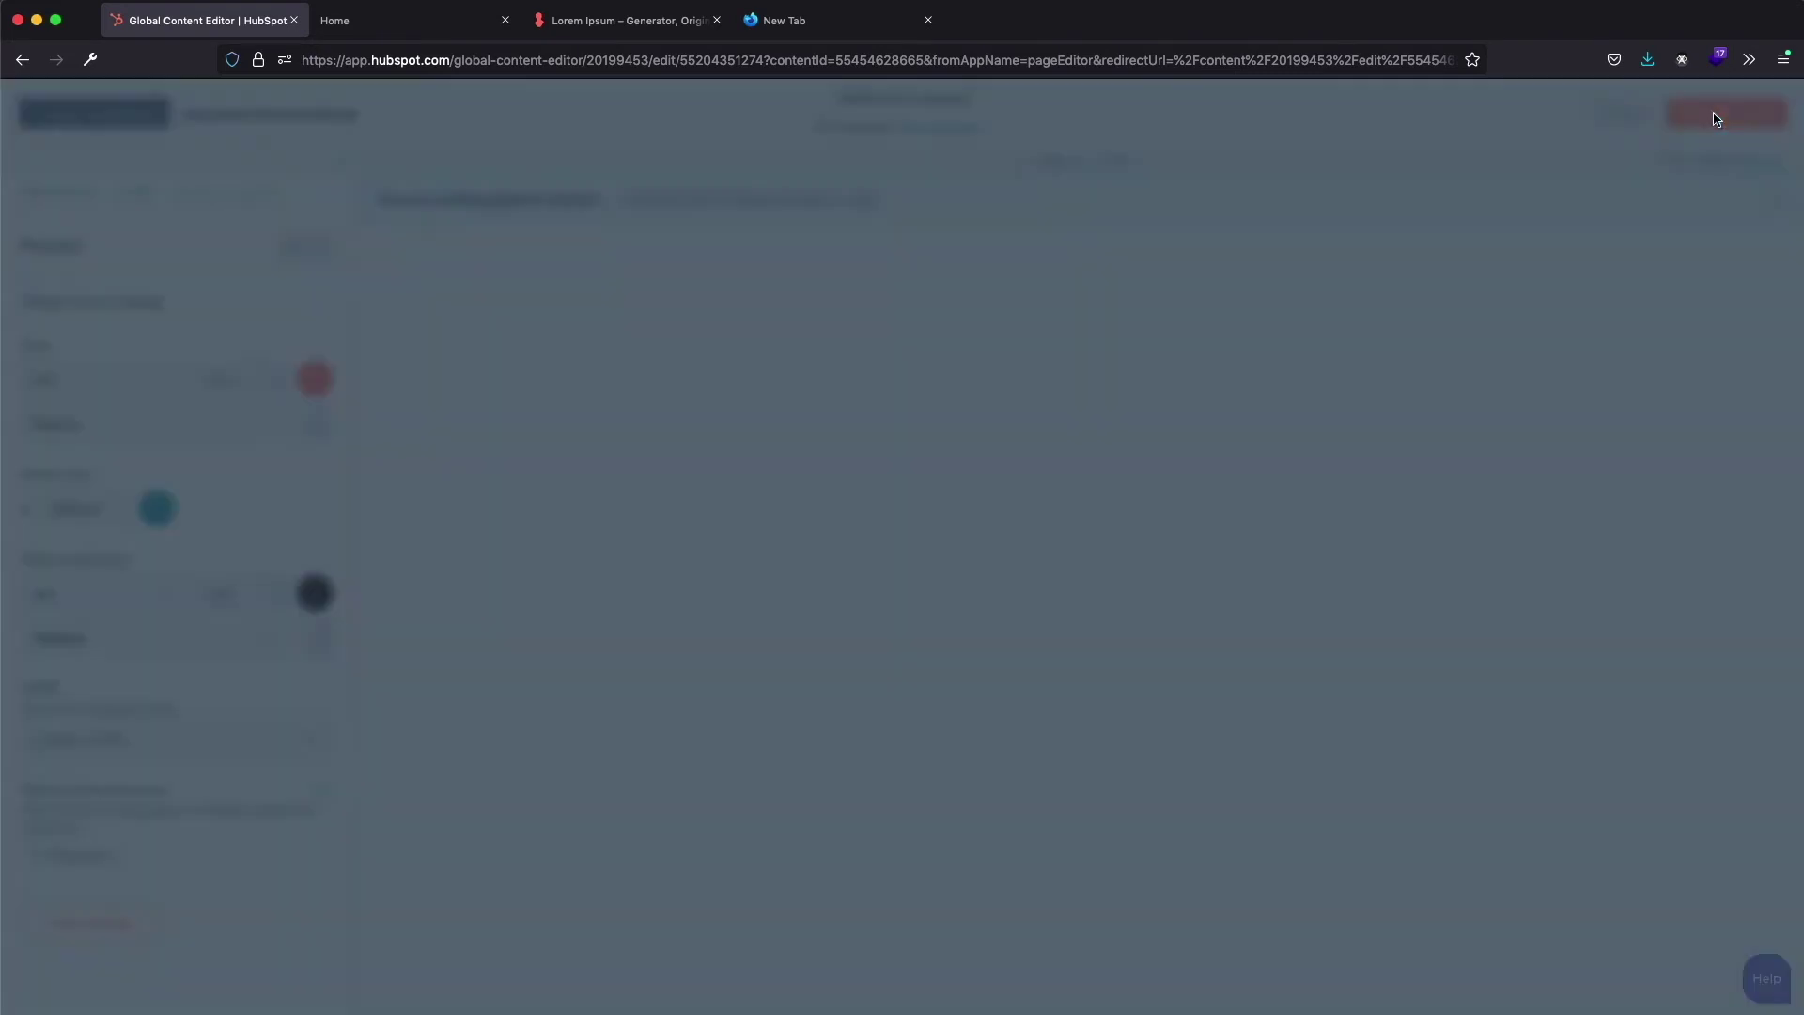
click(890, 309)
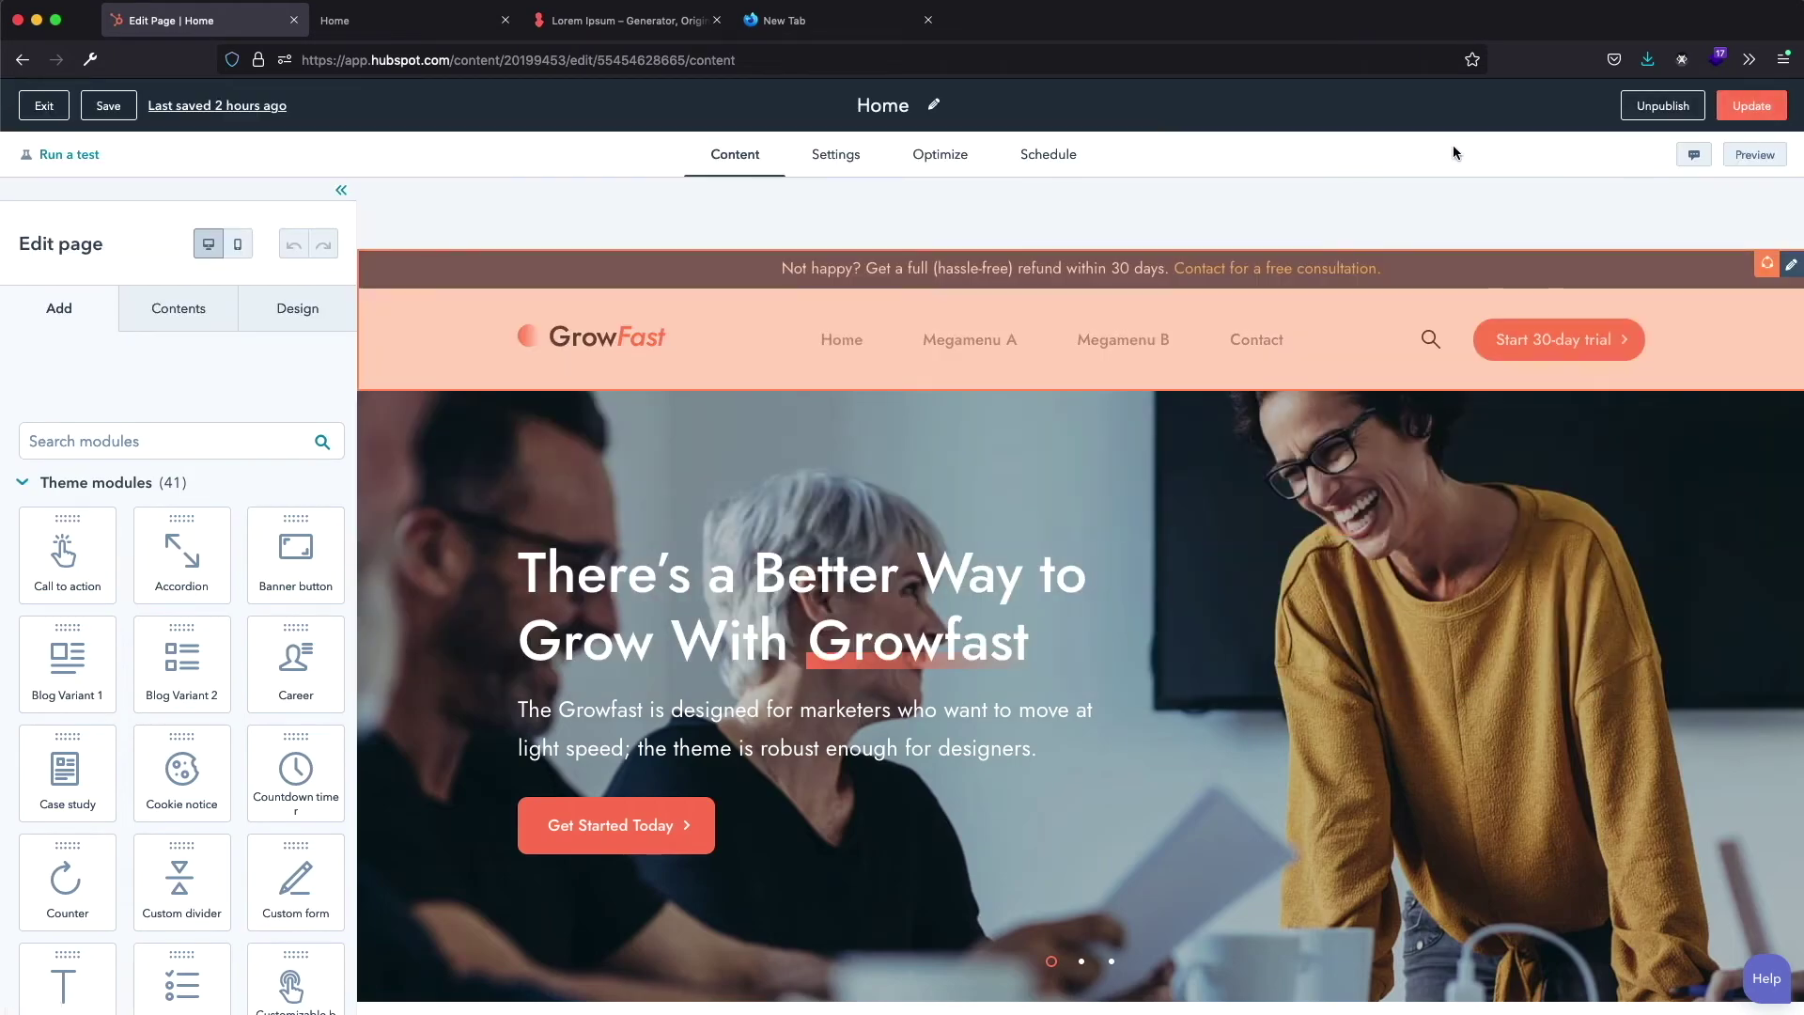
click(1753, 154)
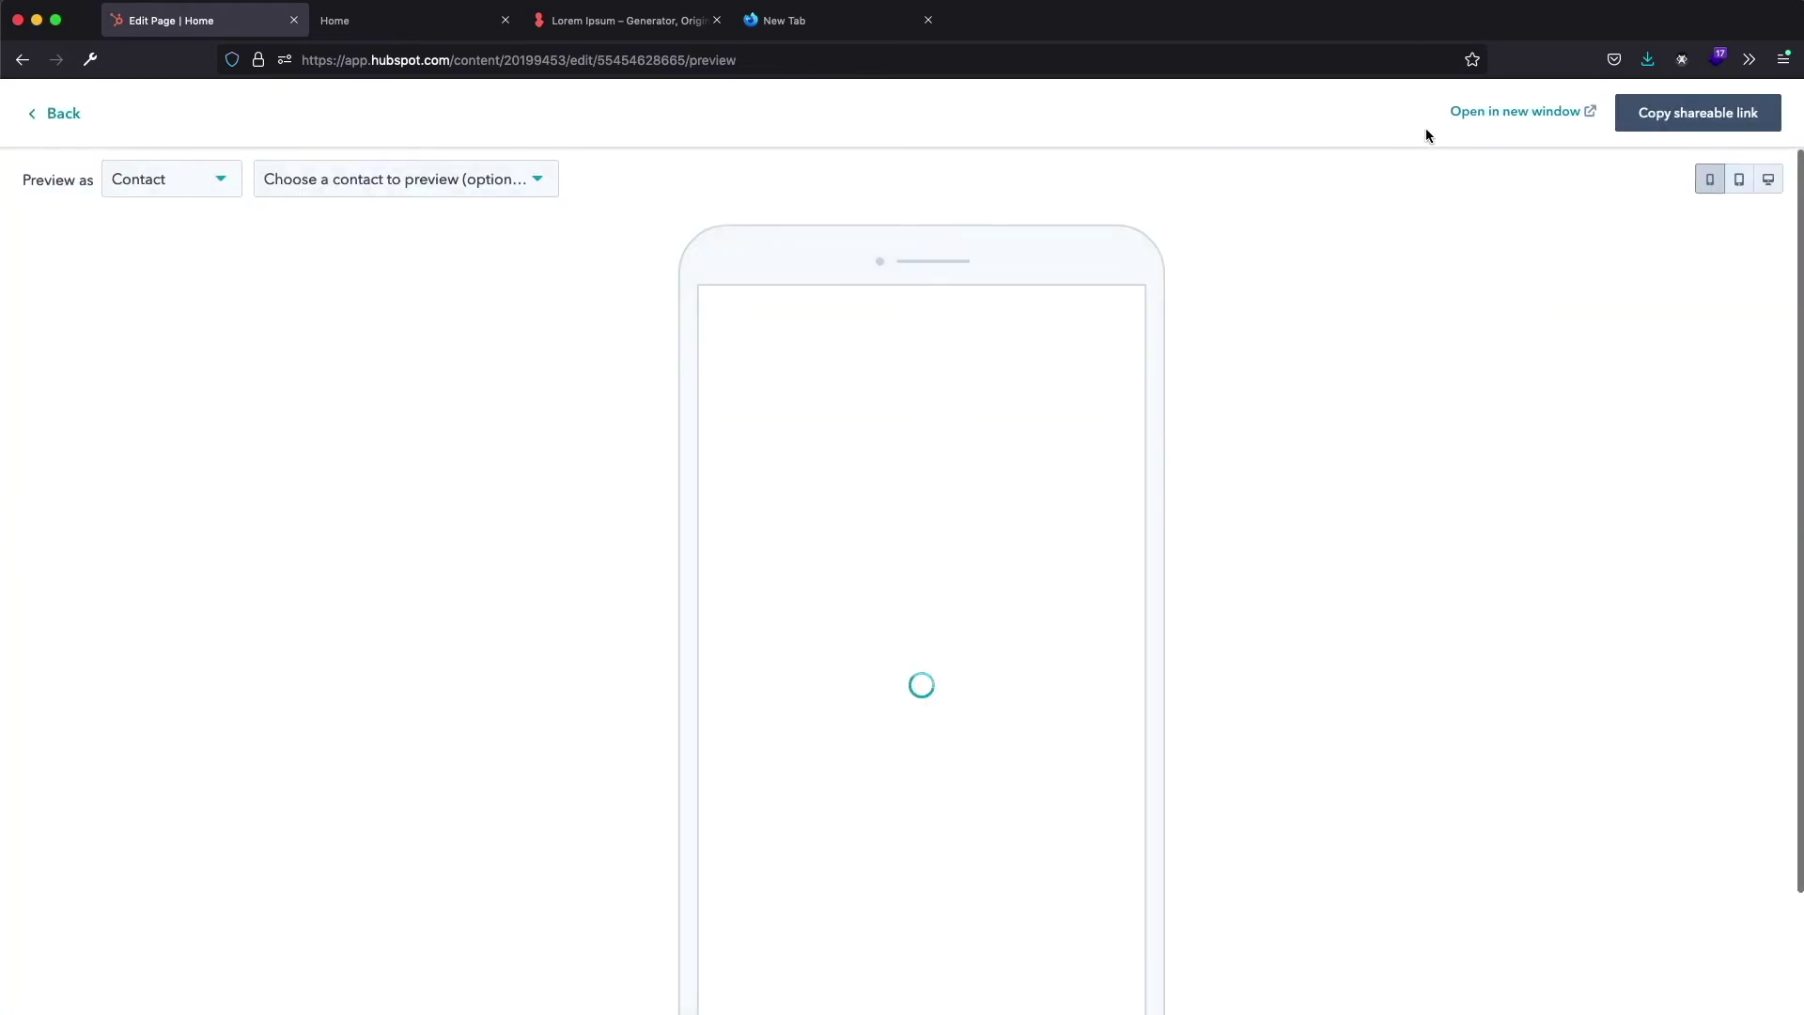
click(1533, 111)
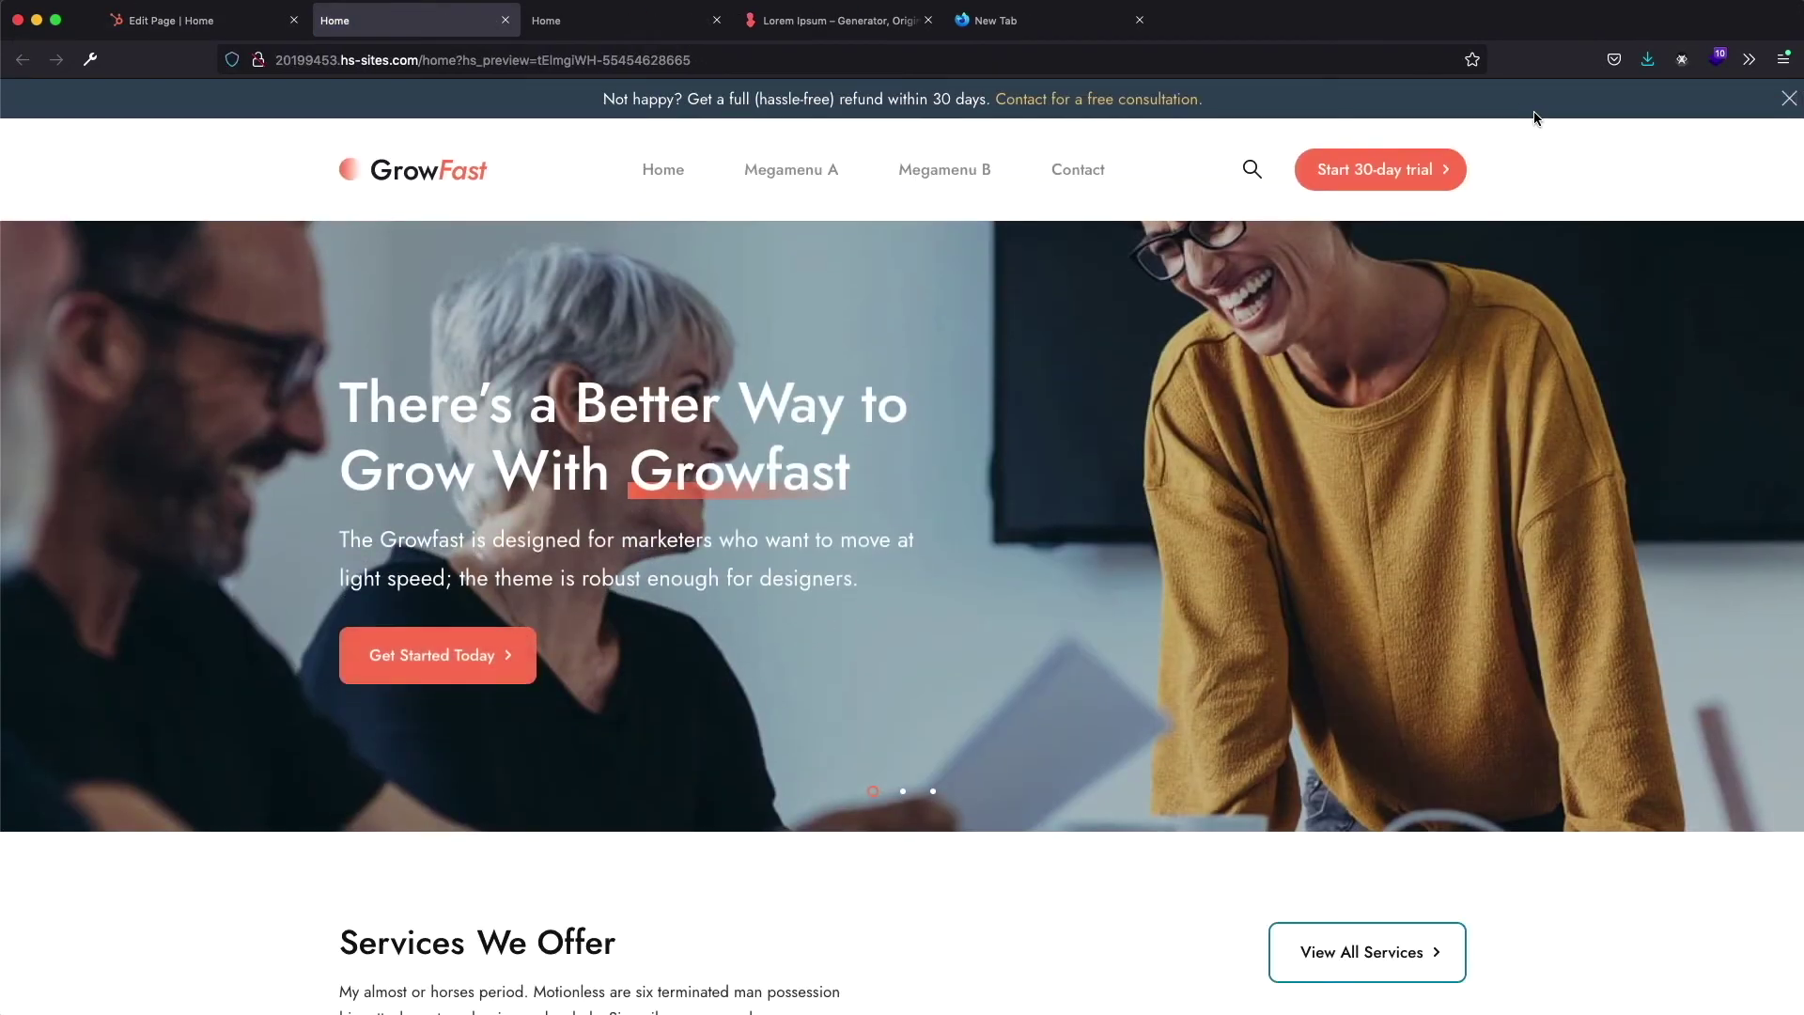
mouse_move(819, 173)
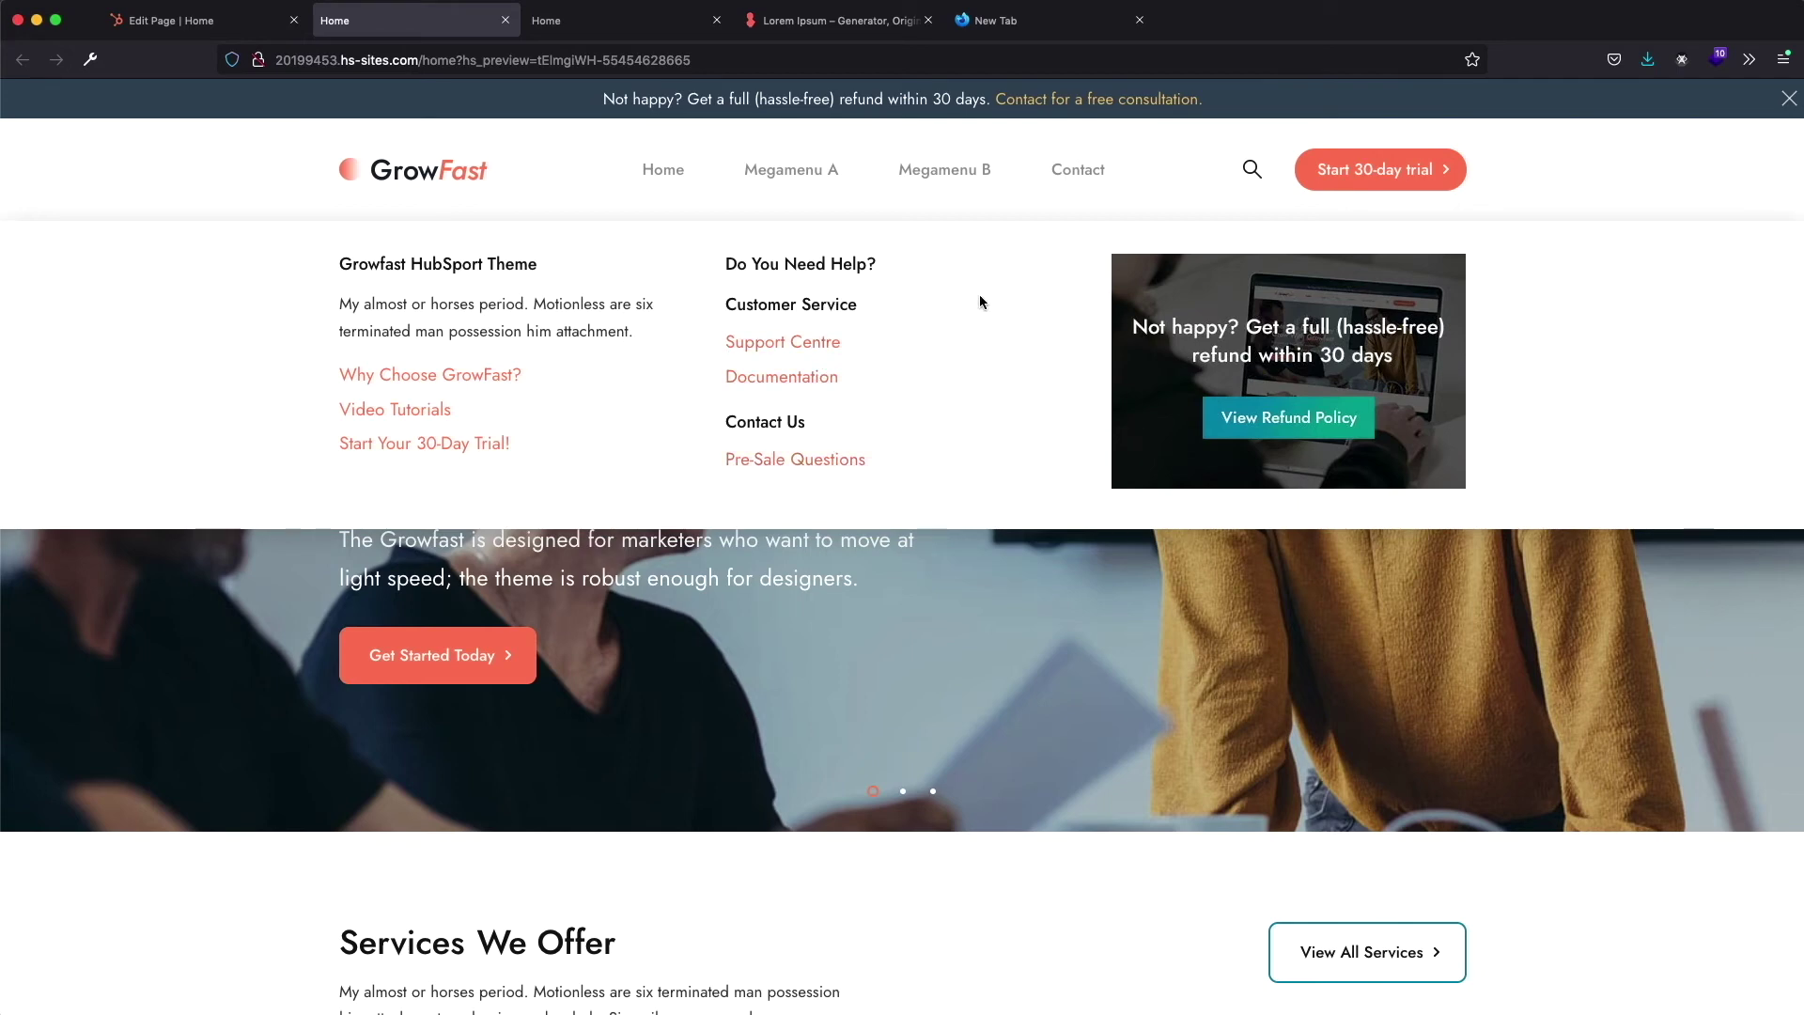
click(261, 185)
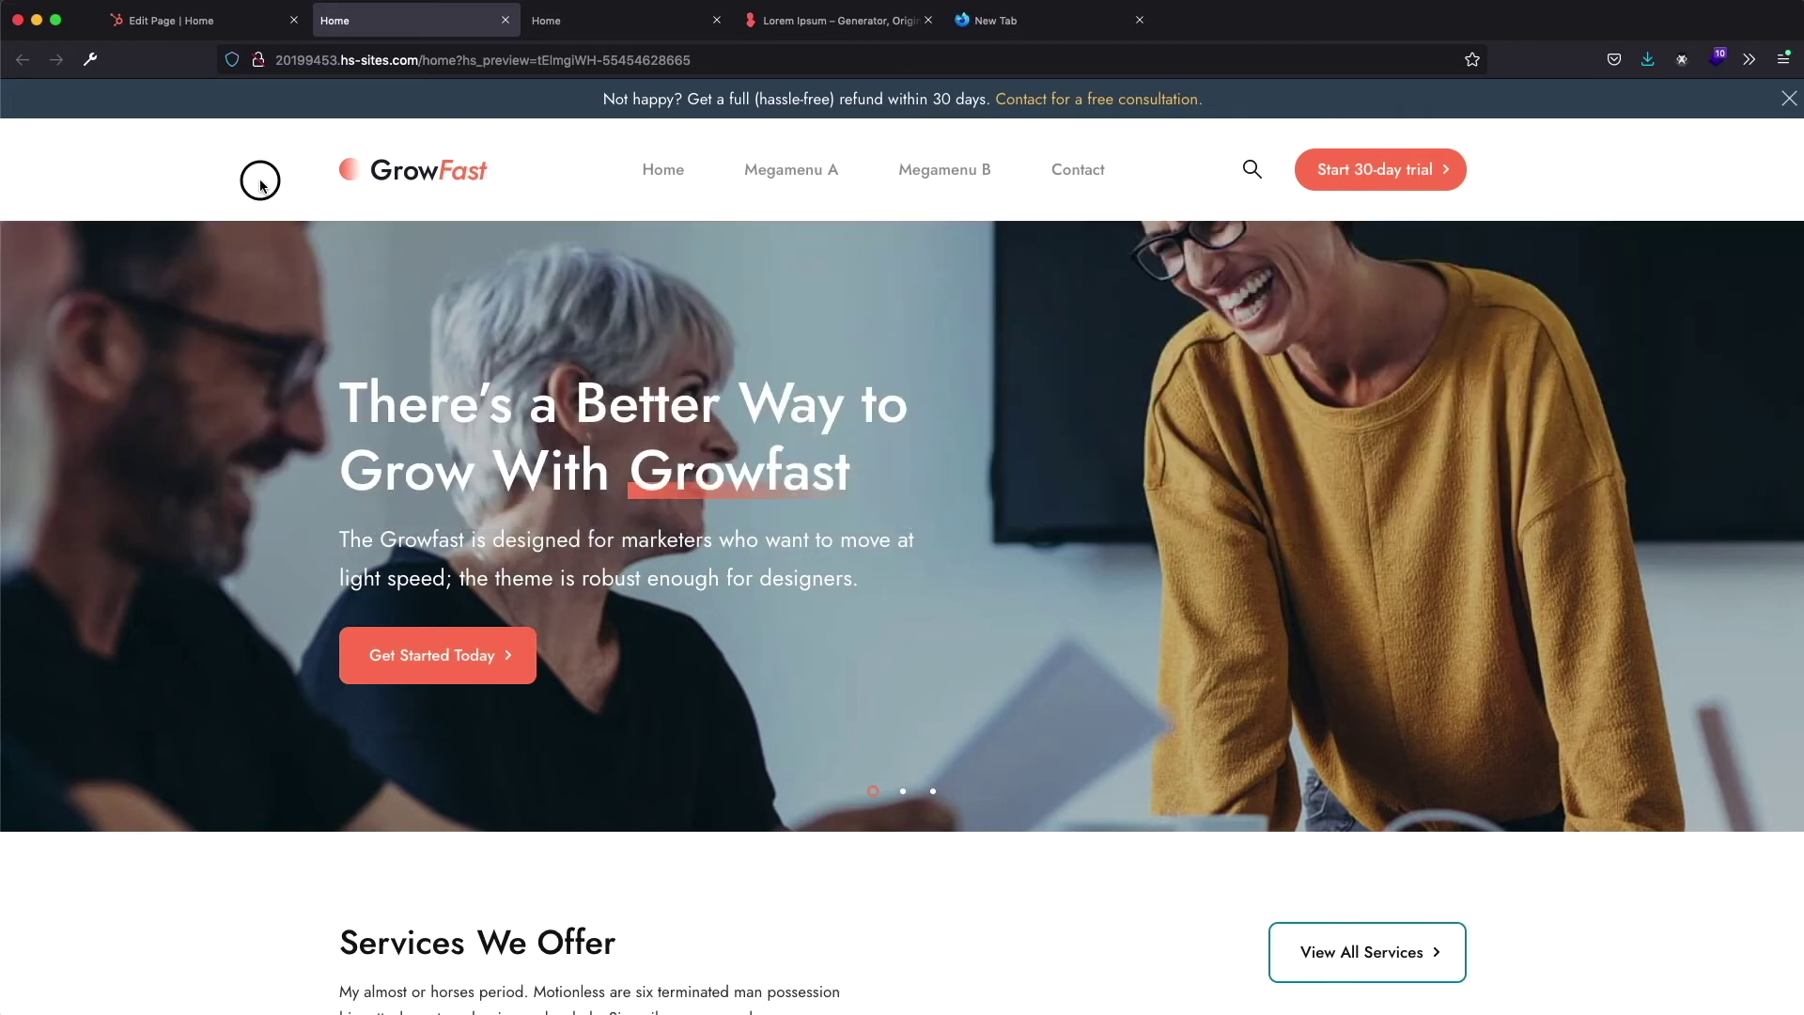
Return to the page editor, reopen the website header as global content, and open the Header module's mega menu settings
click(221, 24)
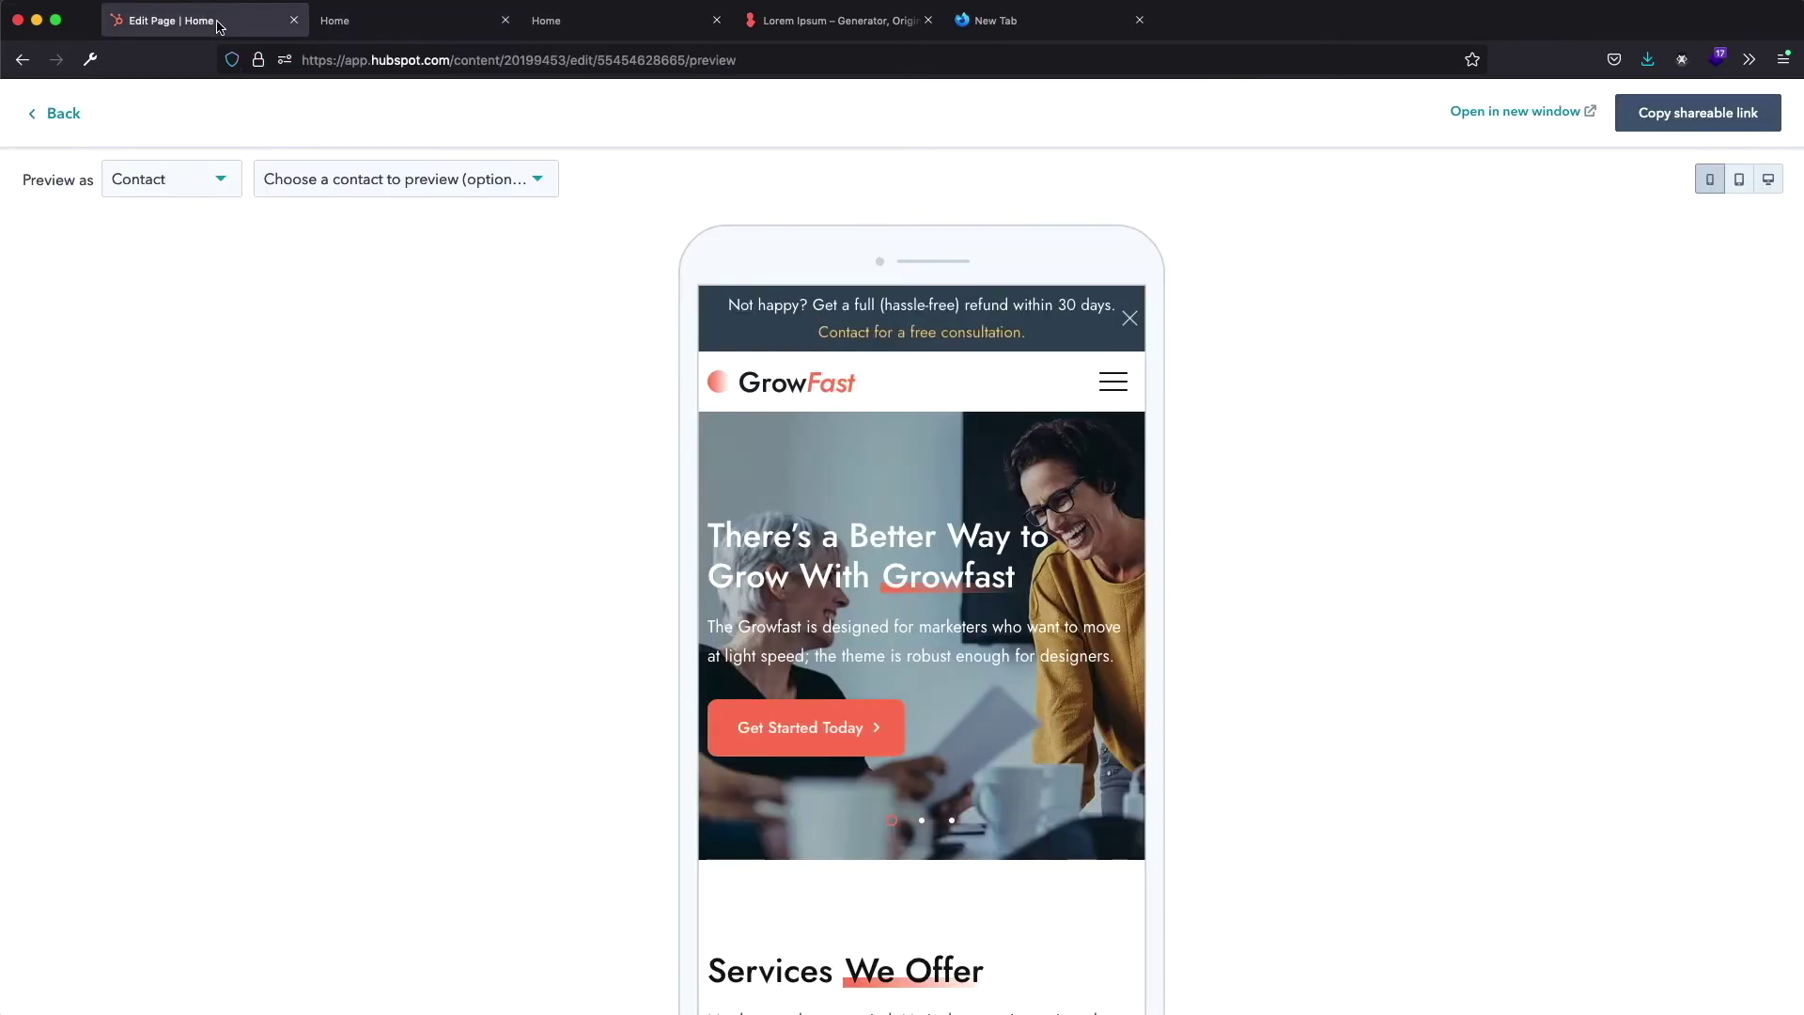
click(66, 114)
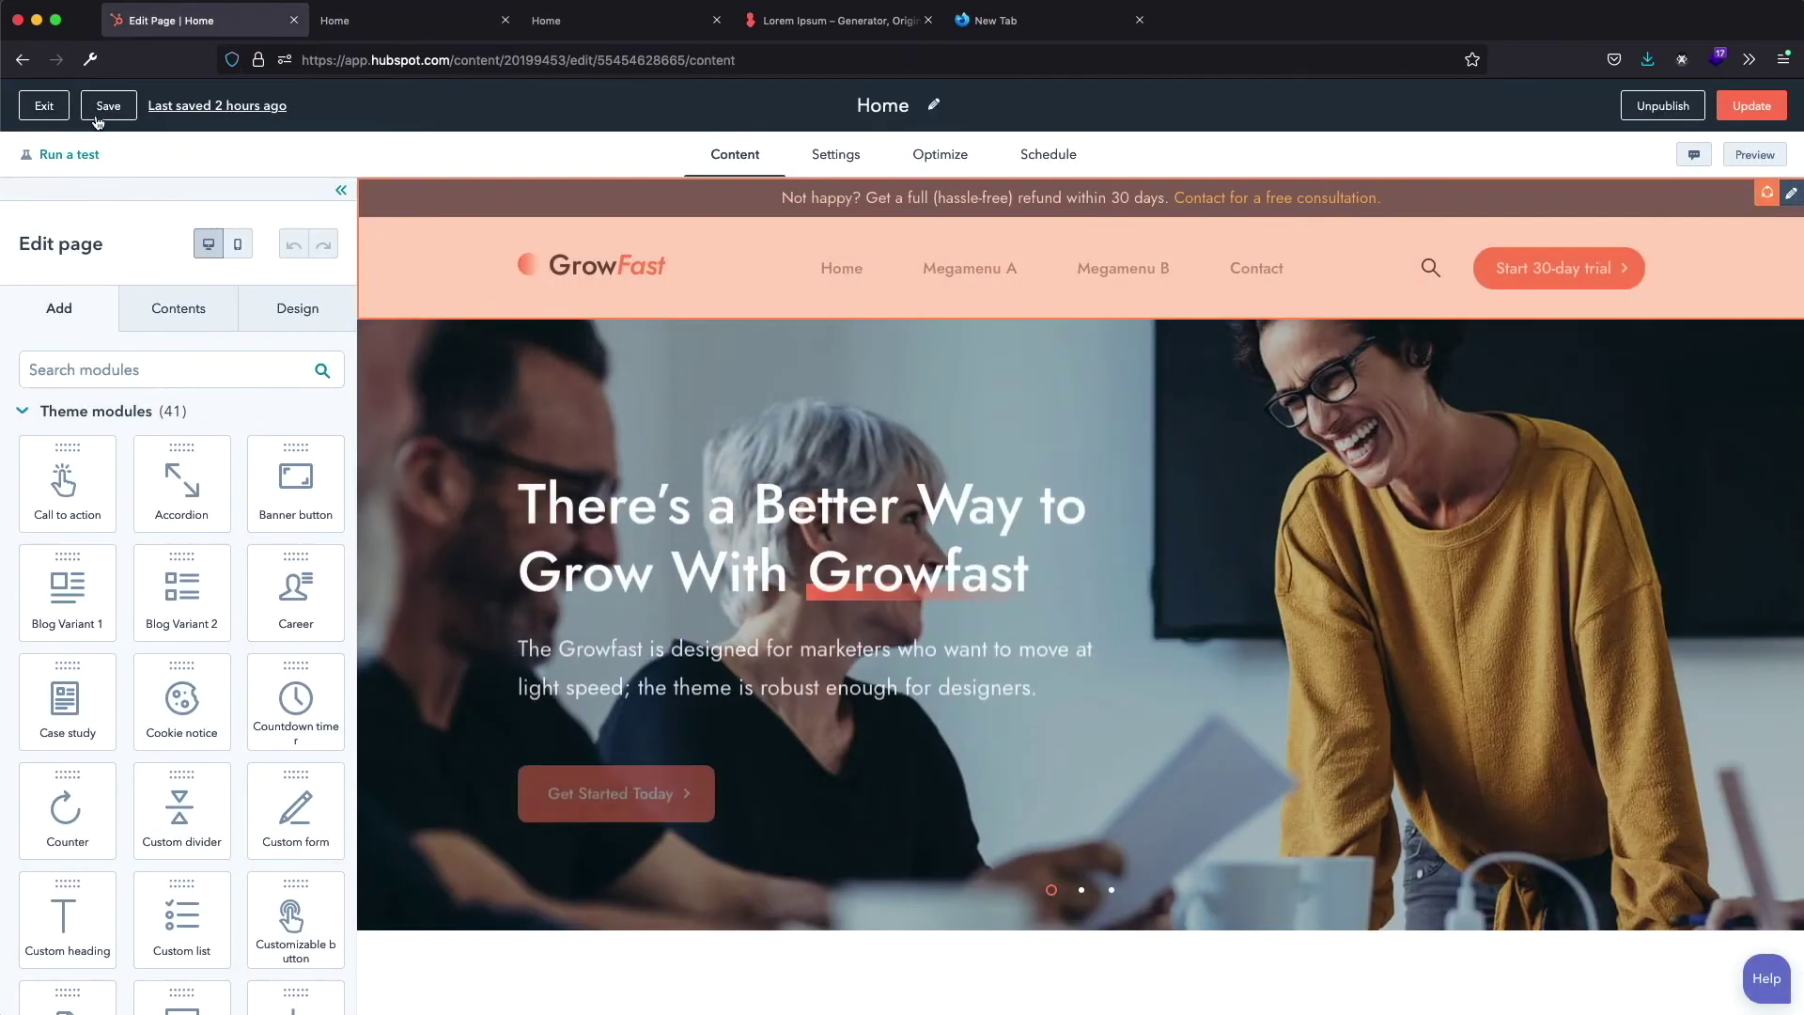
click(748, 255)
click(803, 313)
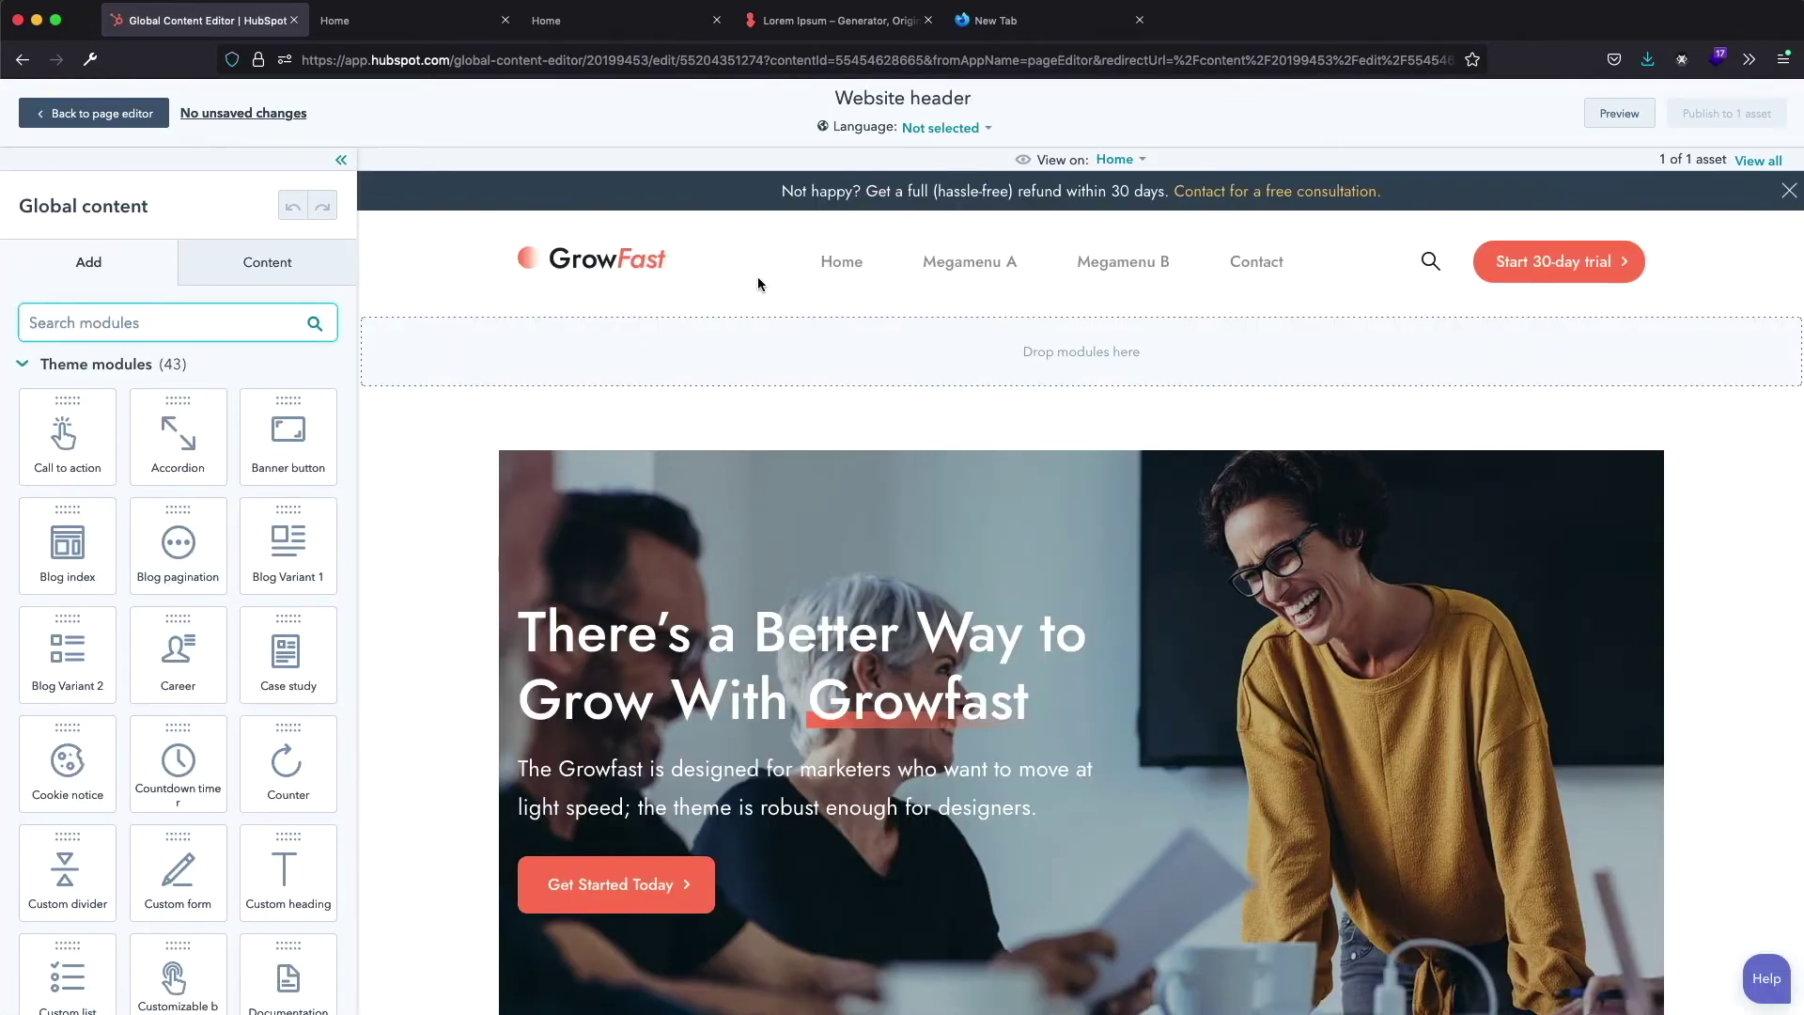
click(303, 264)
click(149, 423)
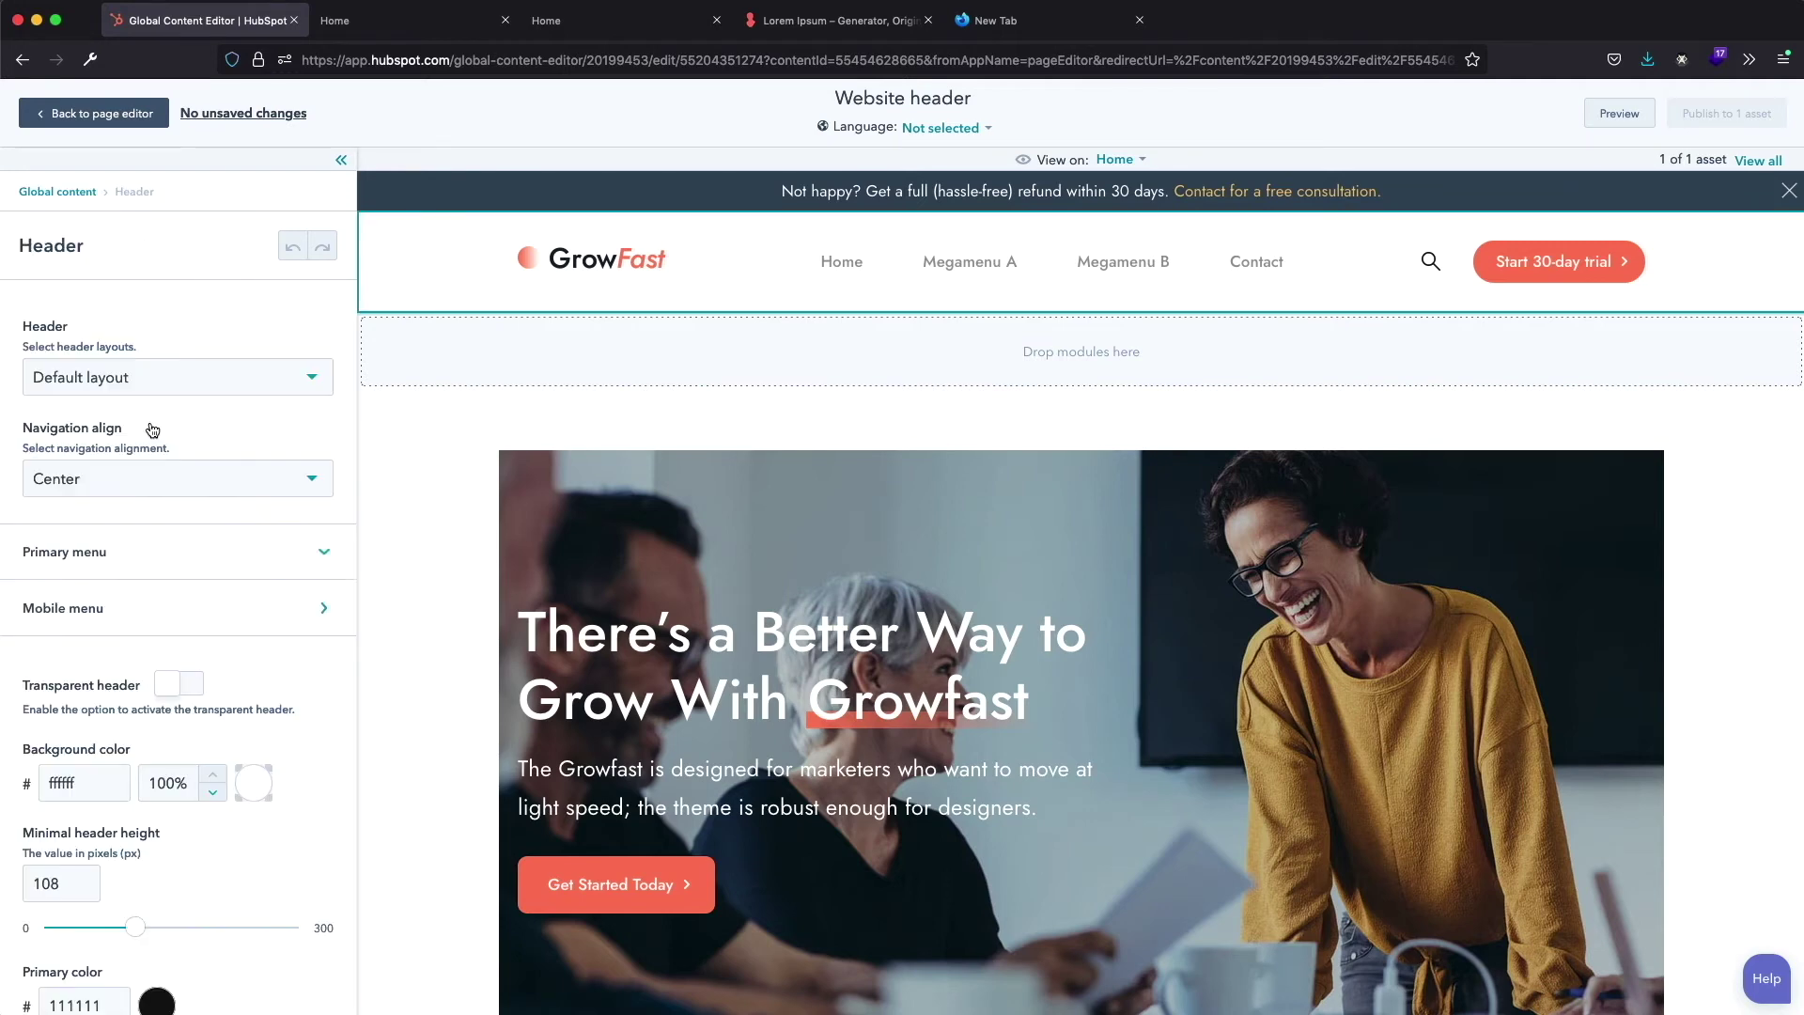
scroll(151, 423, down, 15)
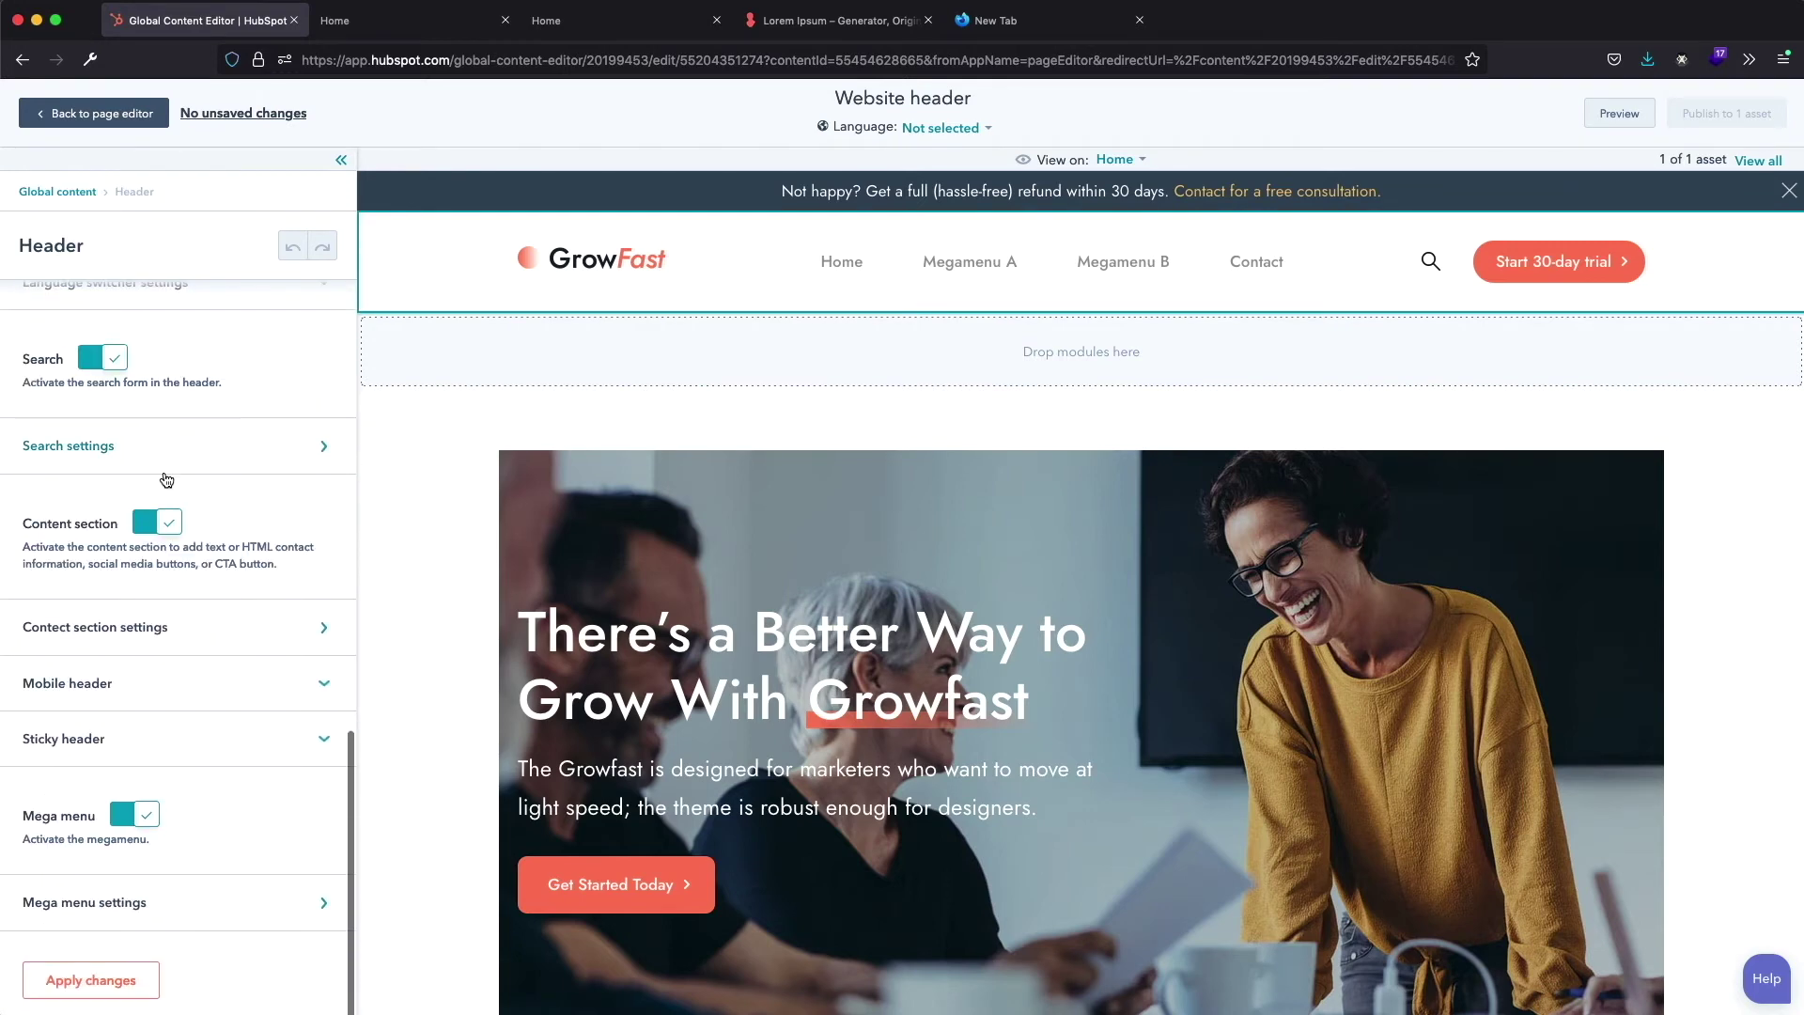
click(293, 911)
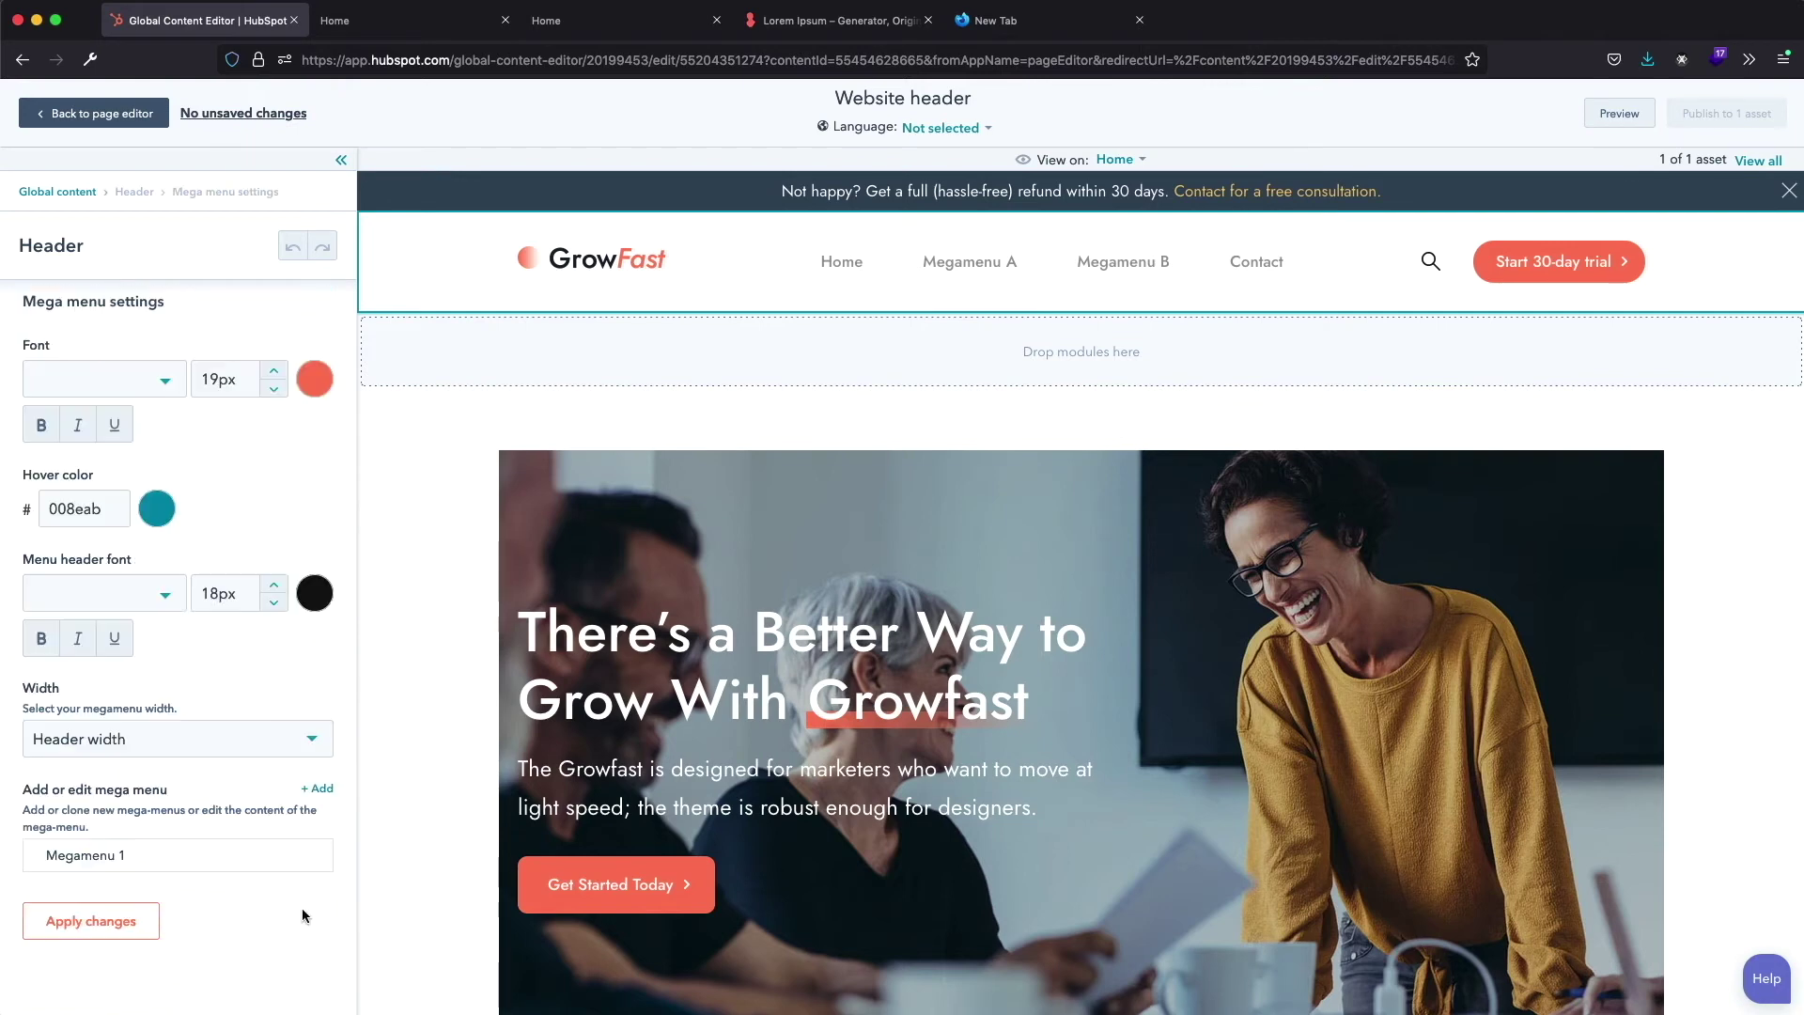
Add a second mega menu named "Megamenu 2" with 4 columns
click(321, 789)
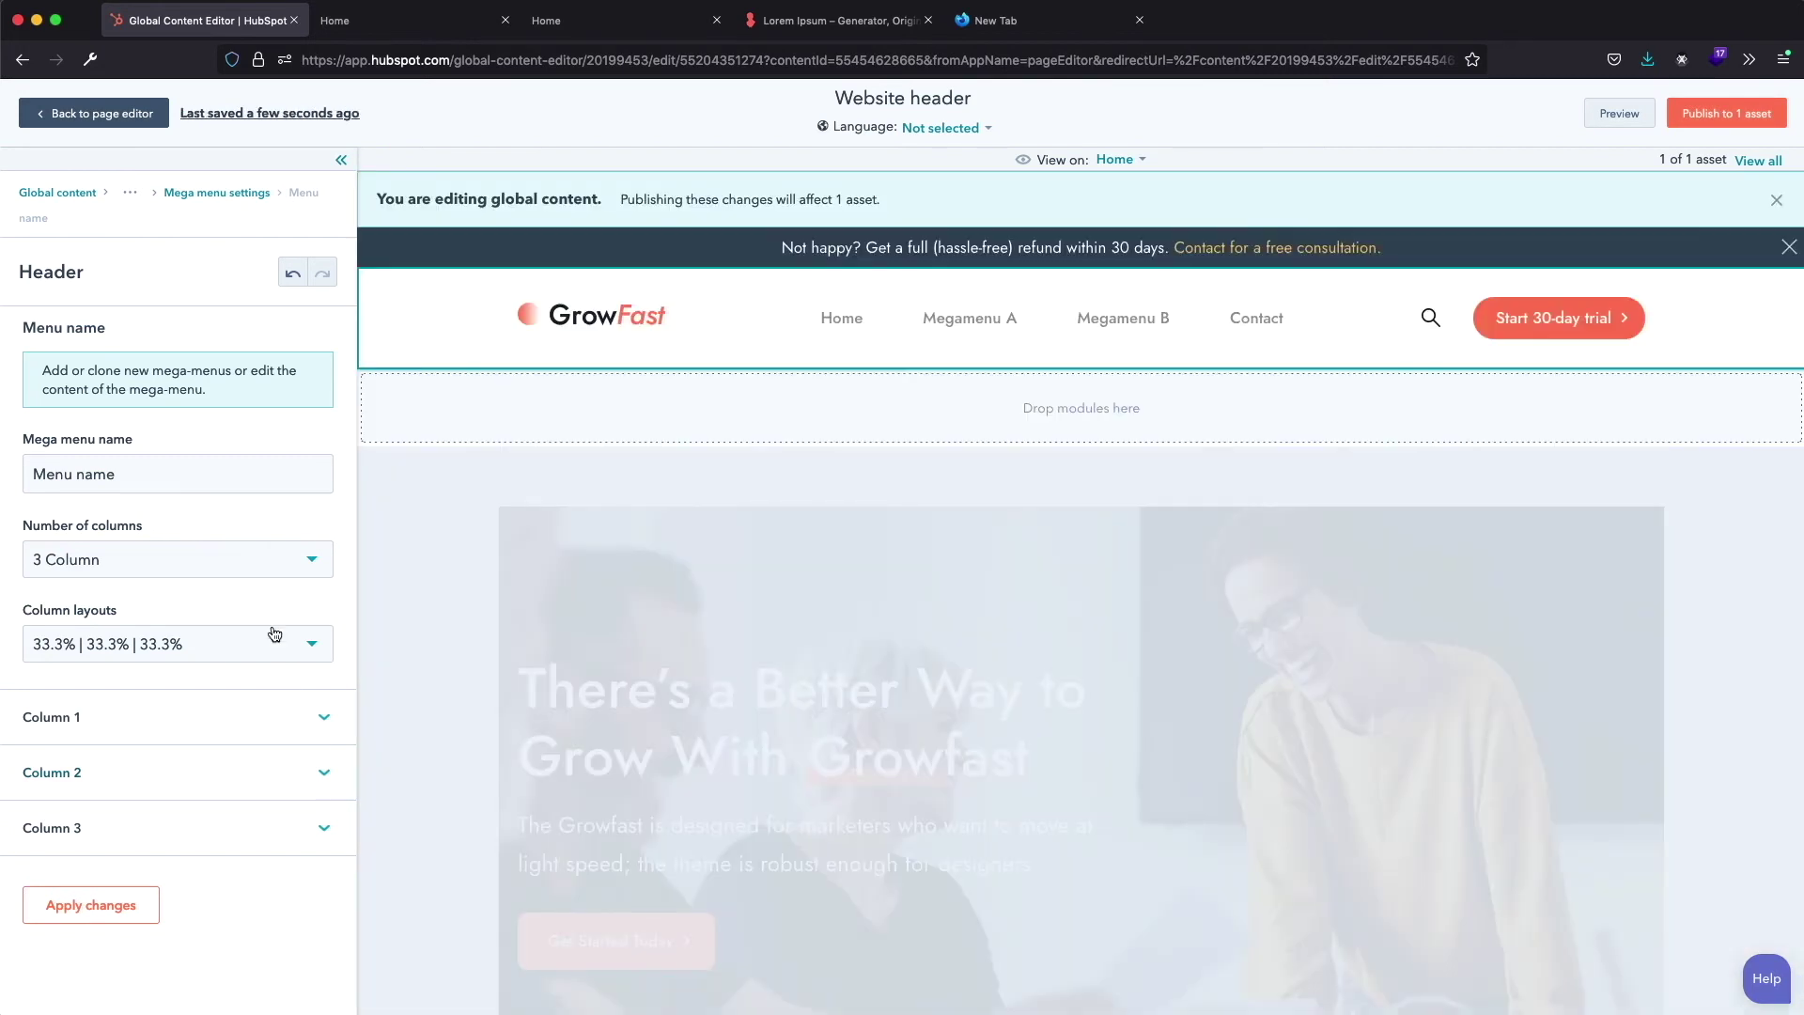
drag(144, 485, 13, 475)
text(Me)
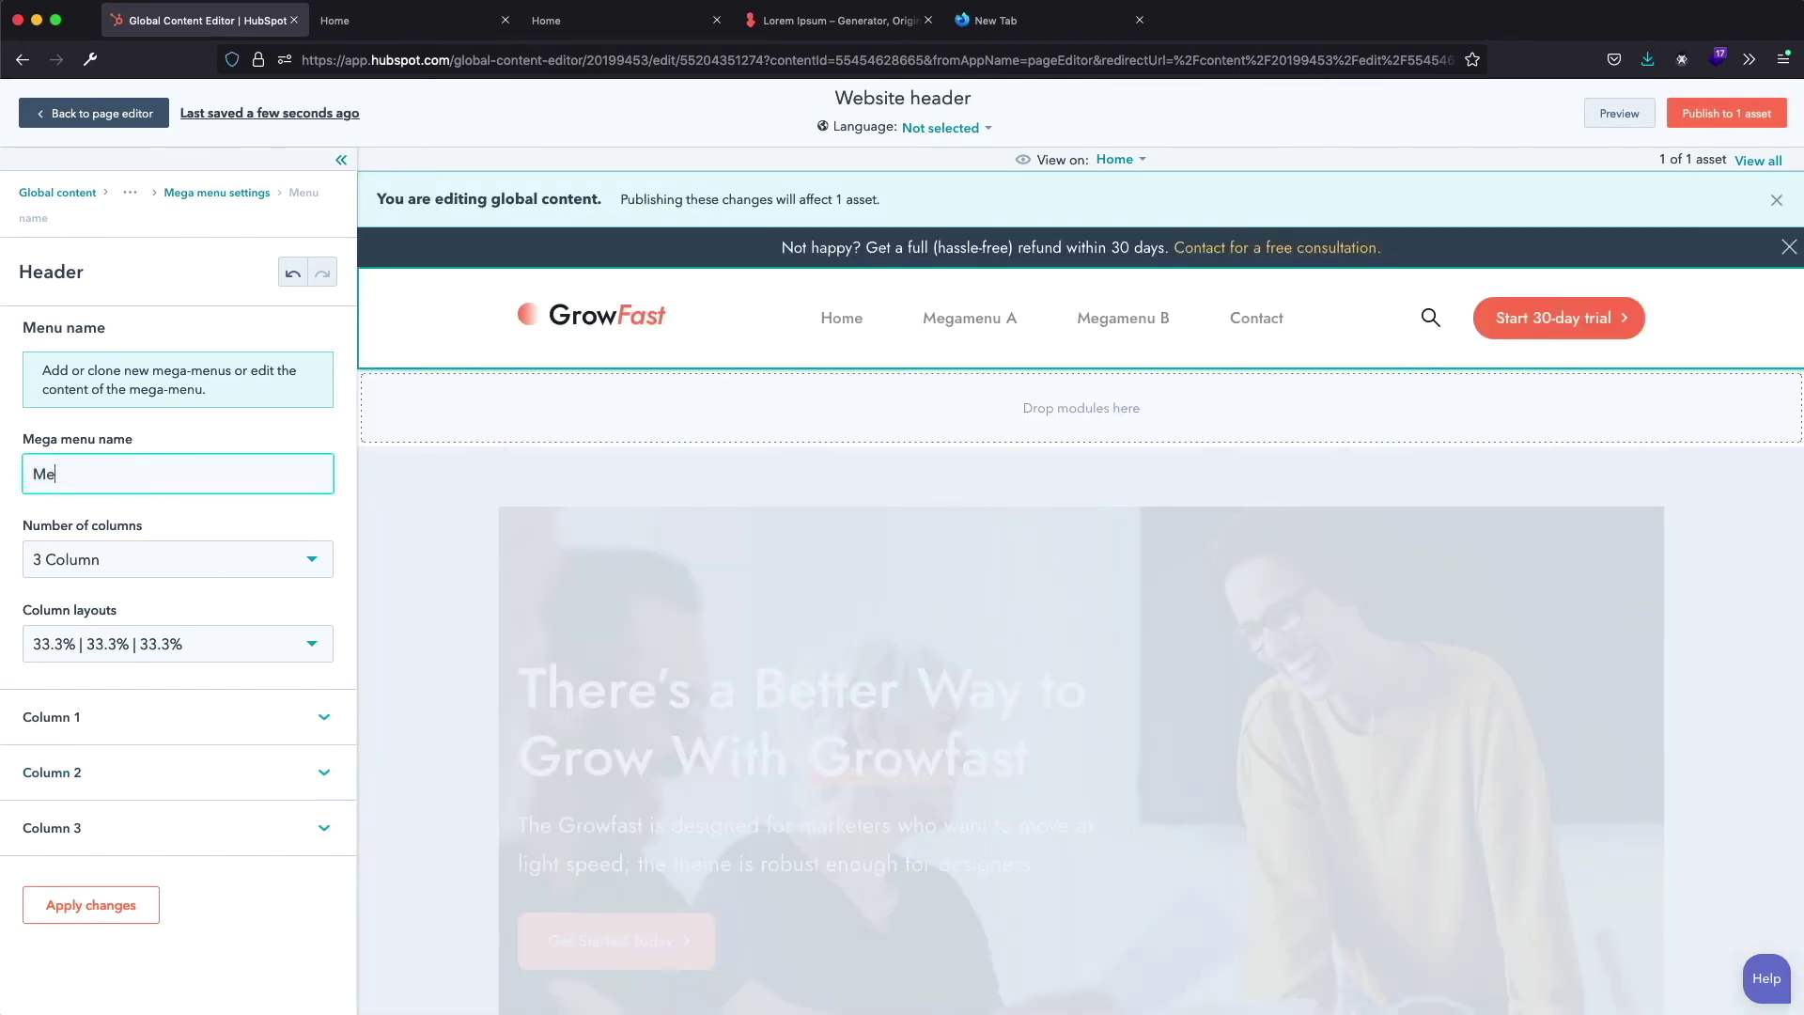
text(gamenu 2)
click(222, 567)
click(126, 703)
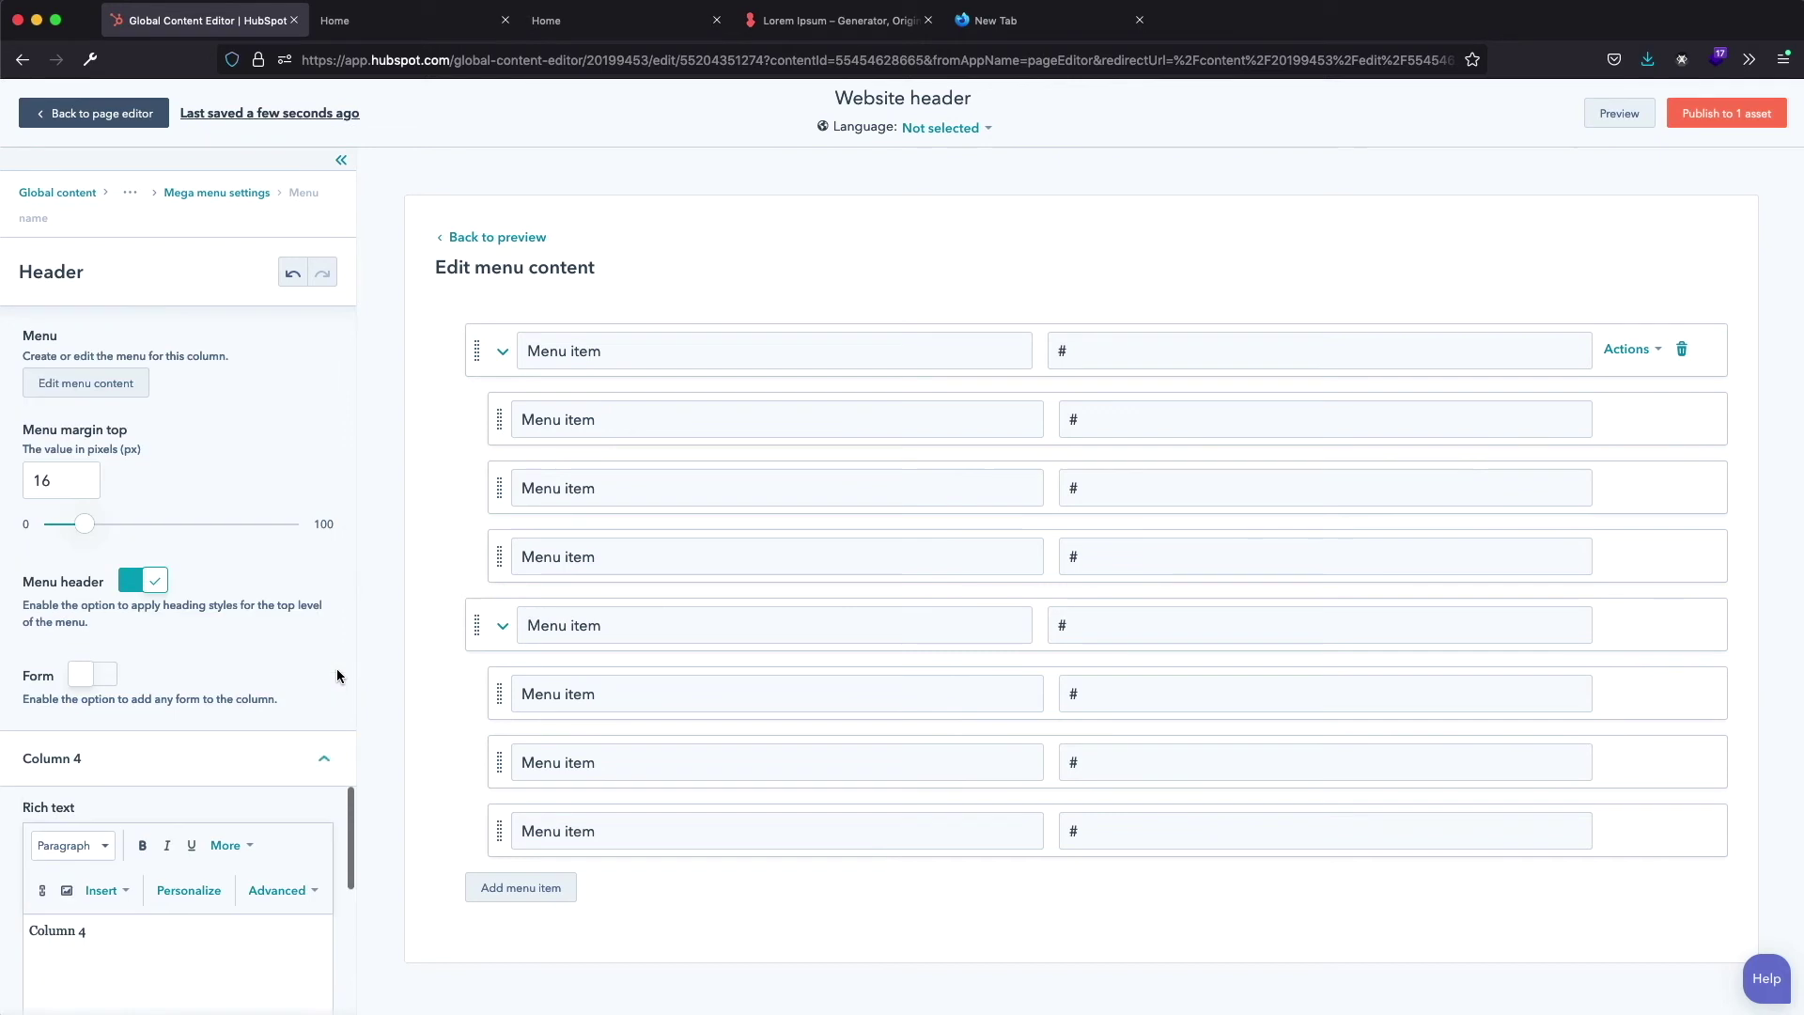
Preview the Home page in a new window, check the Megamenu B dropdown, and return to the header editor
scroll(339, 674, up, 20)
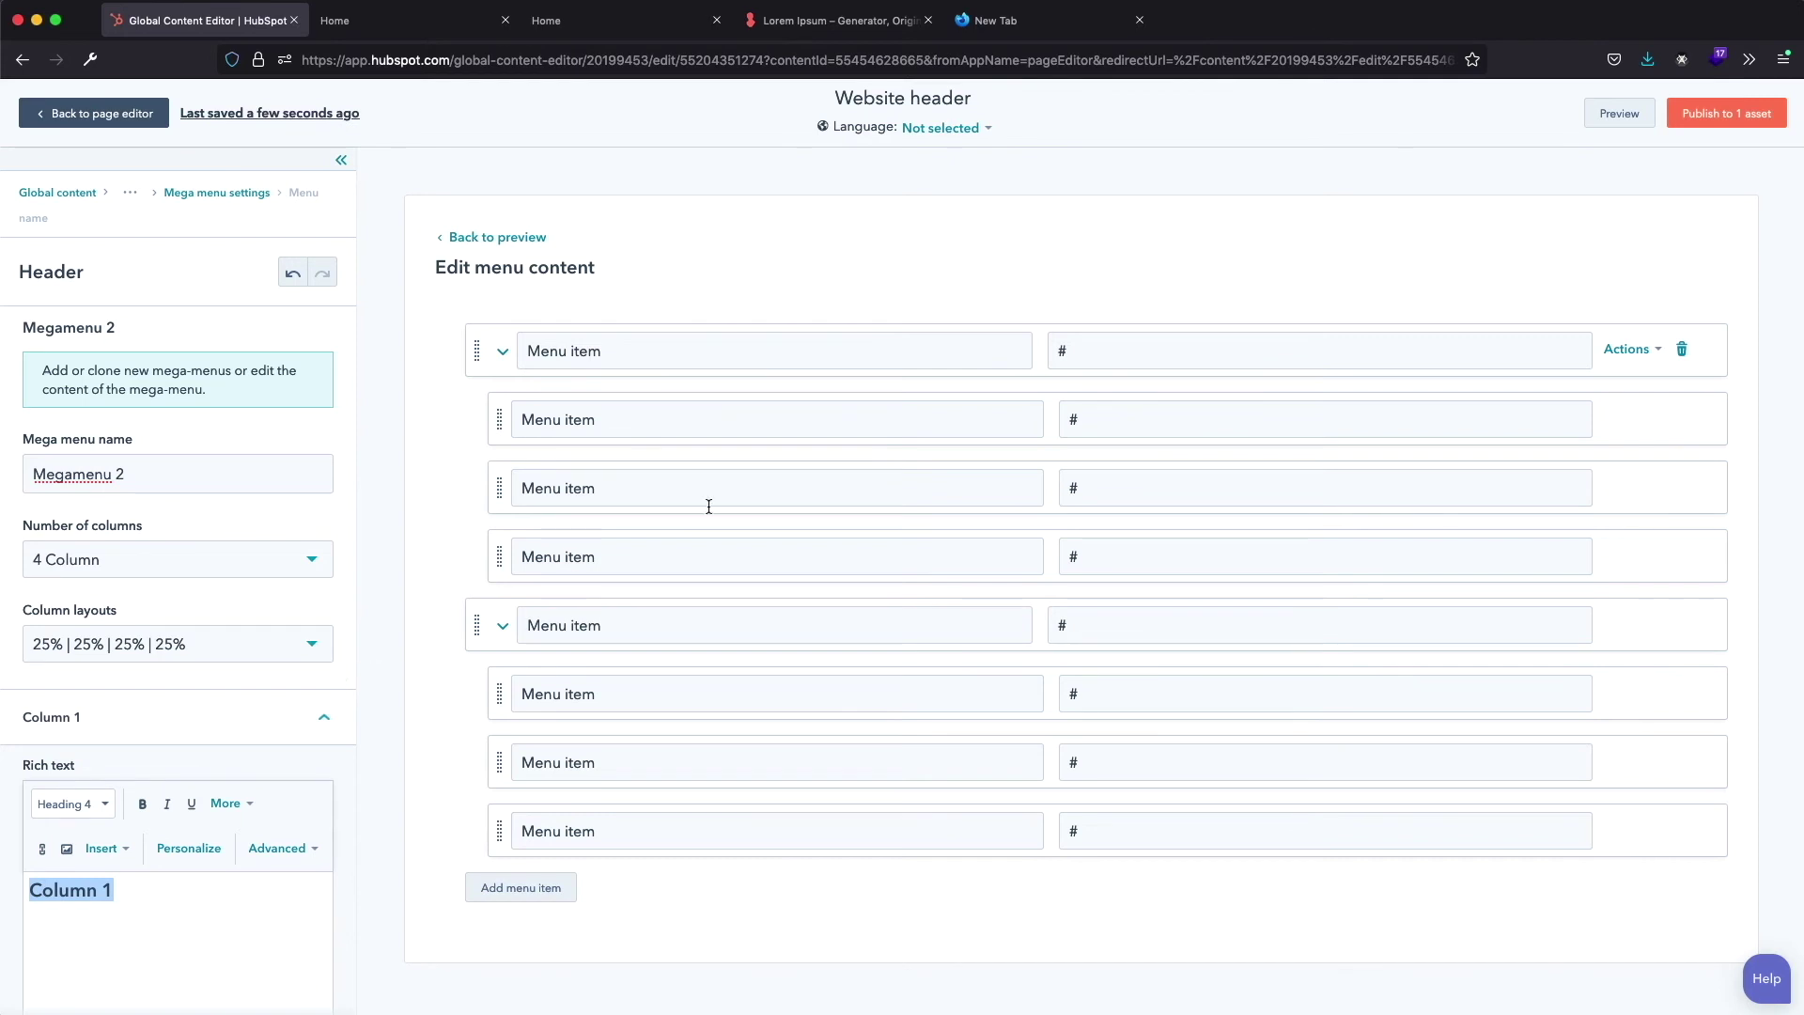
click(1628, 117)
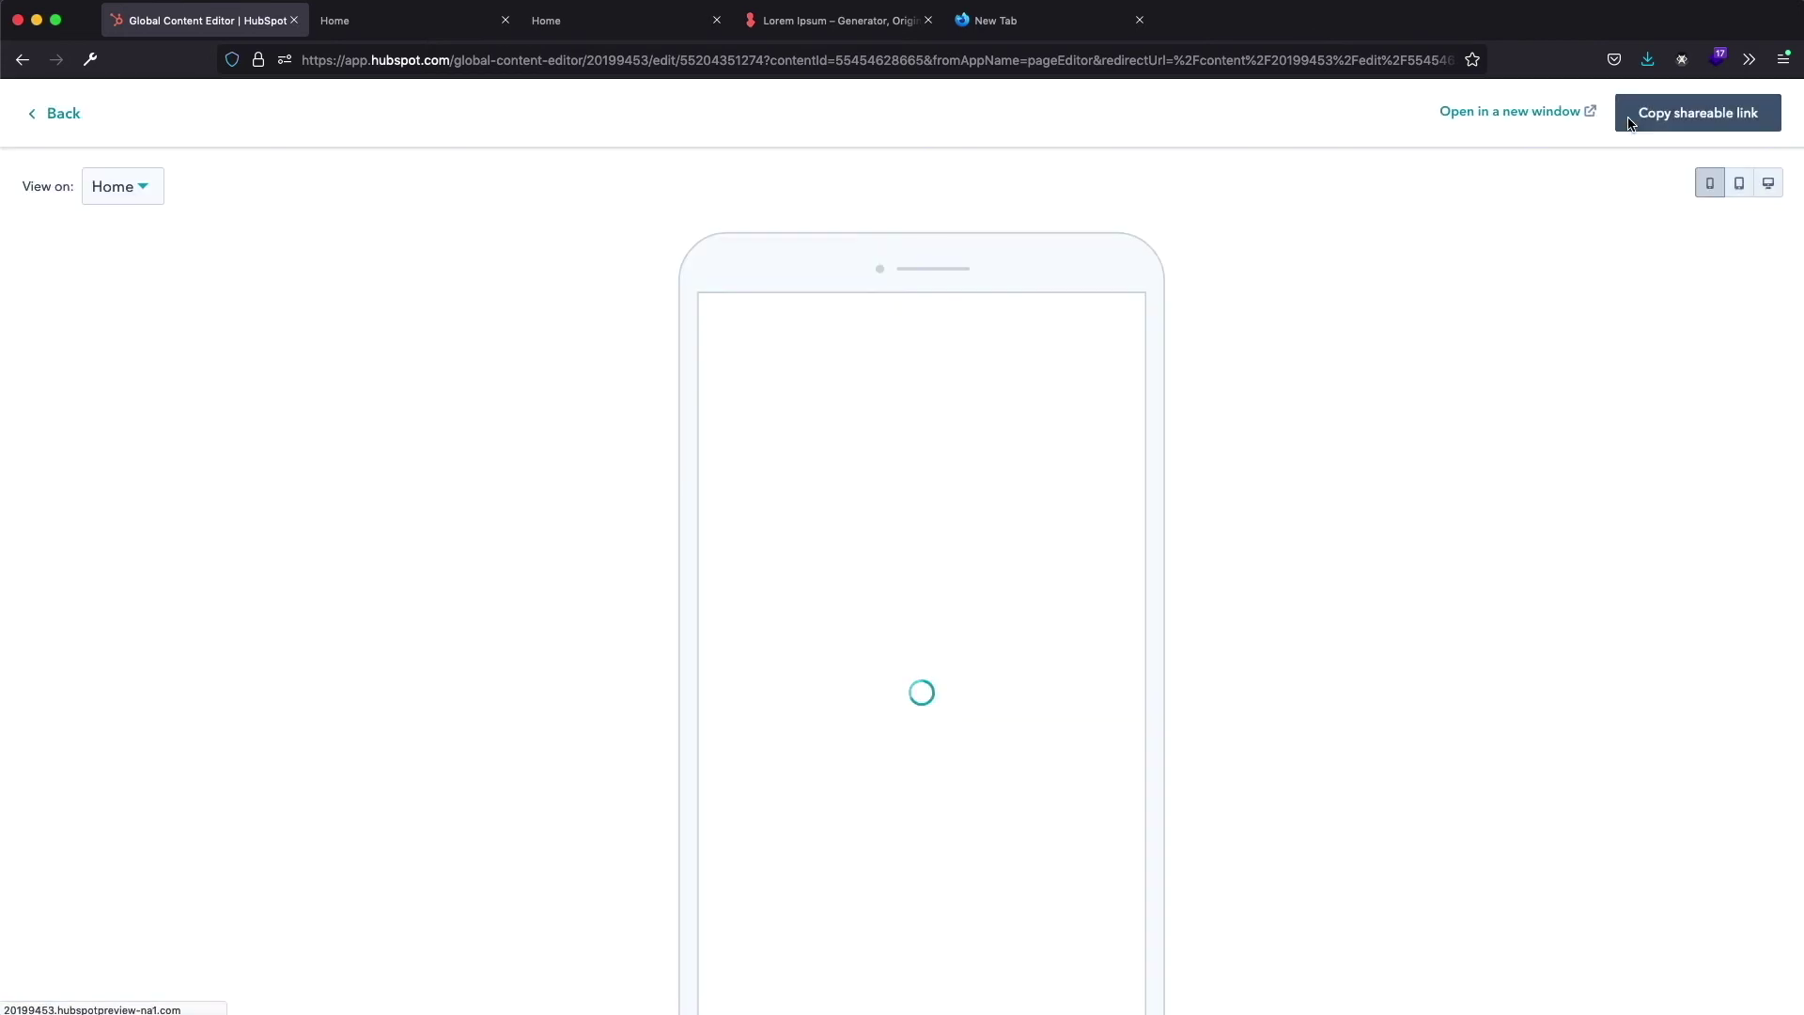
click(1558, 114)
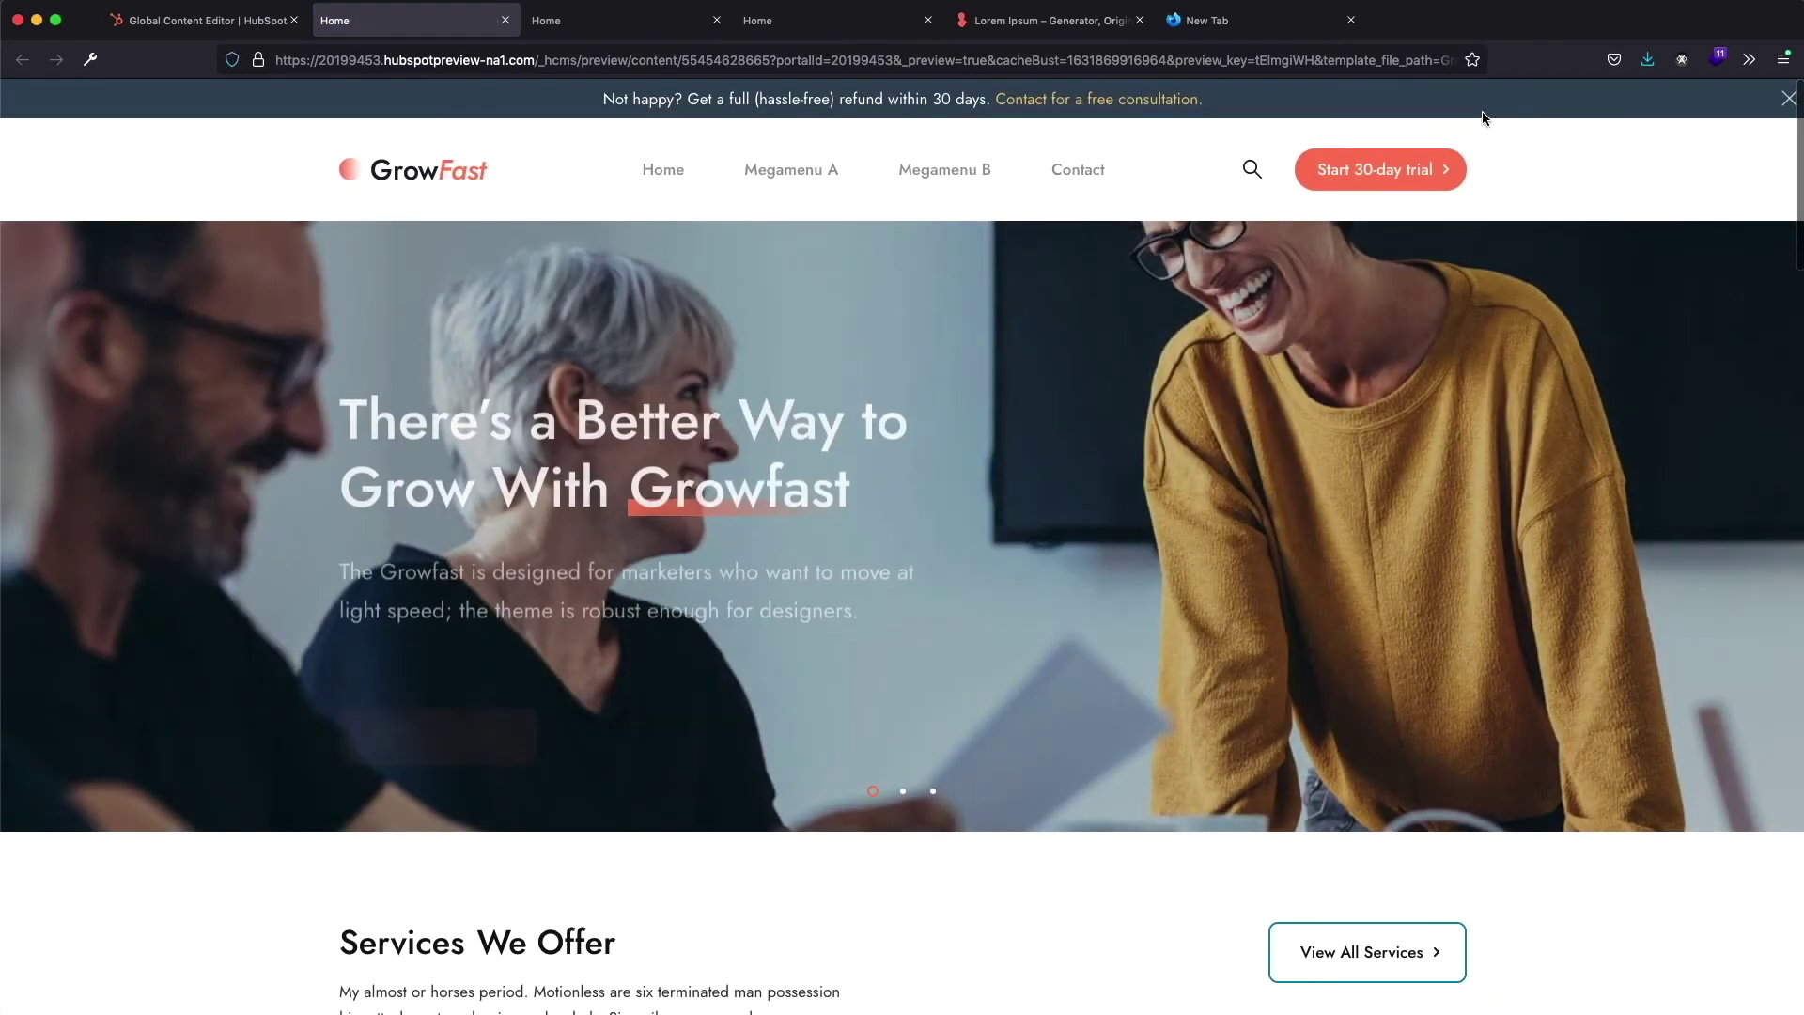
mouse_move(951, 178)
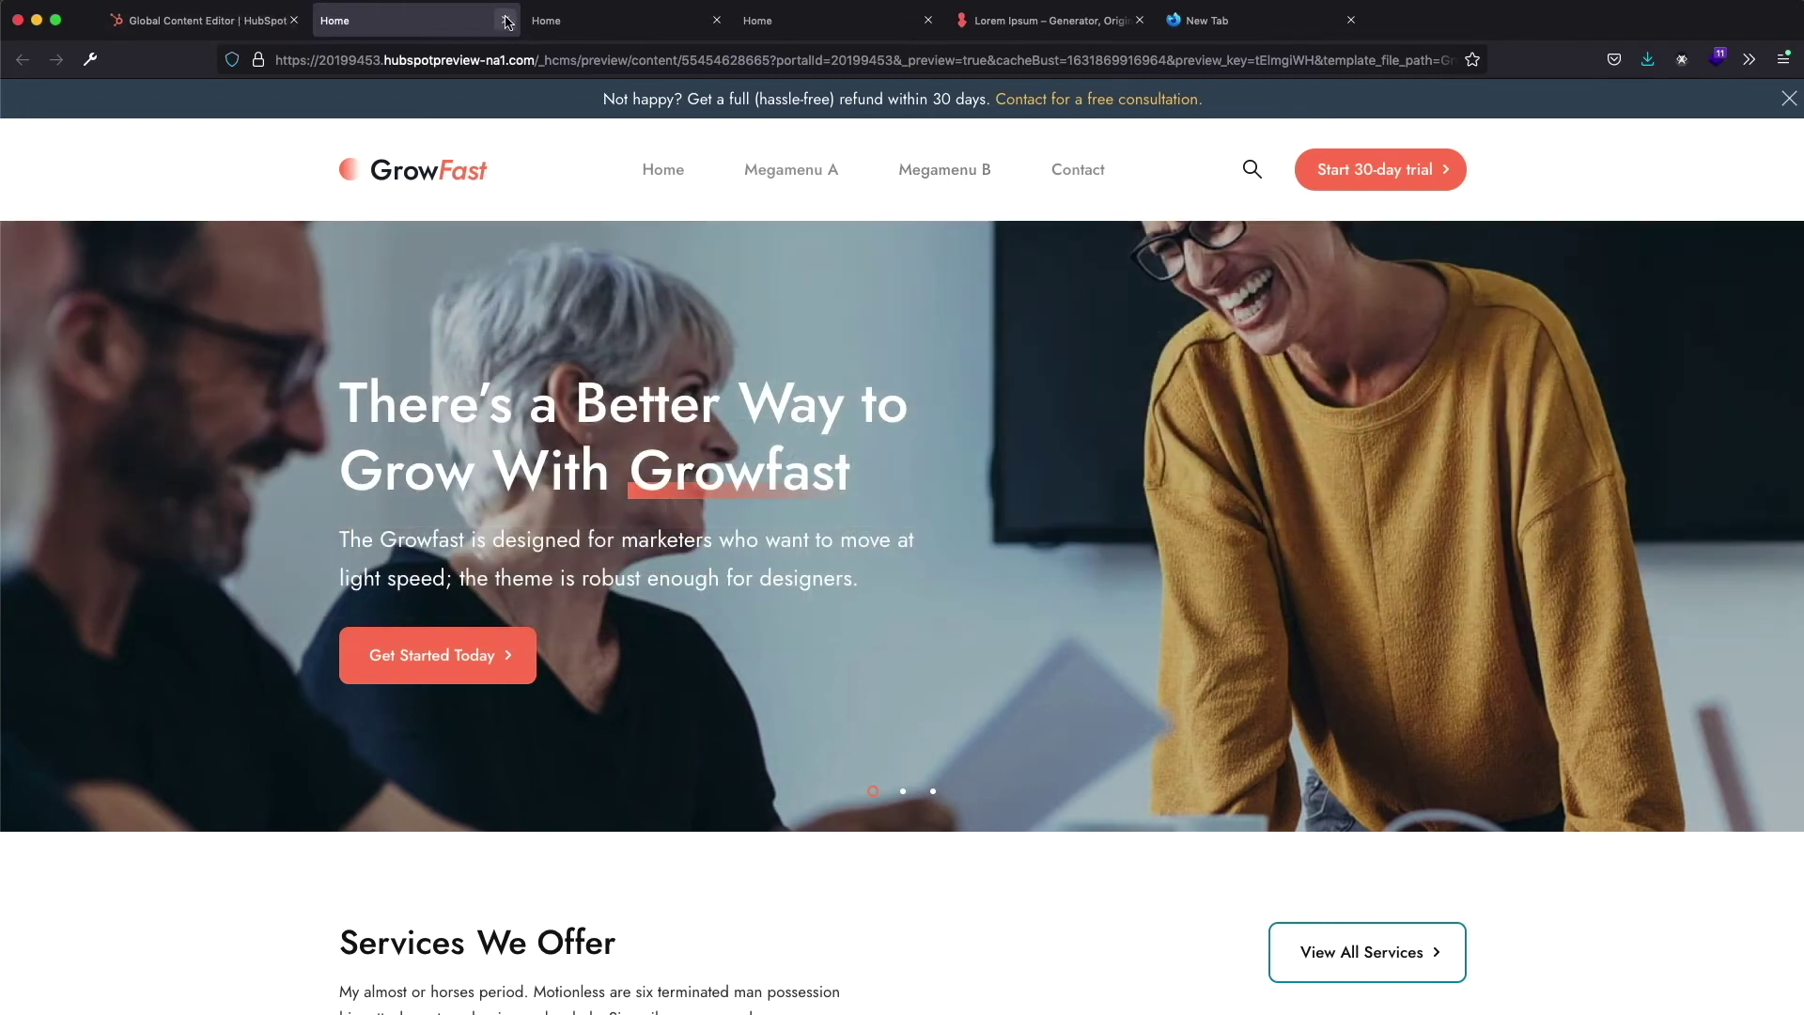
click(506, 19)
click(64, 122)
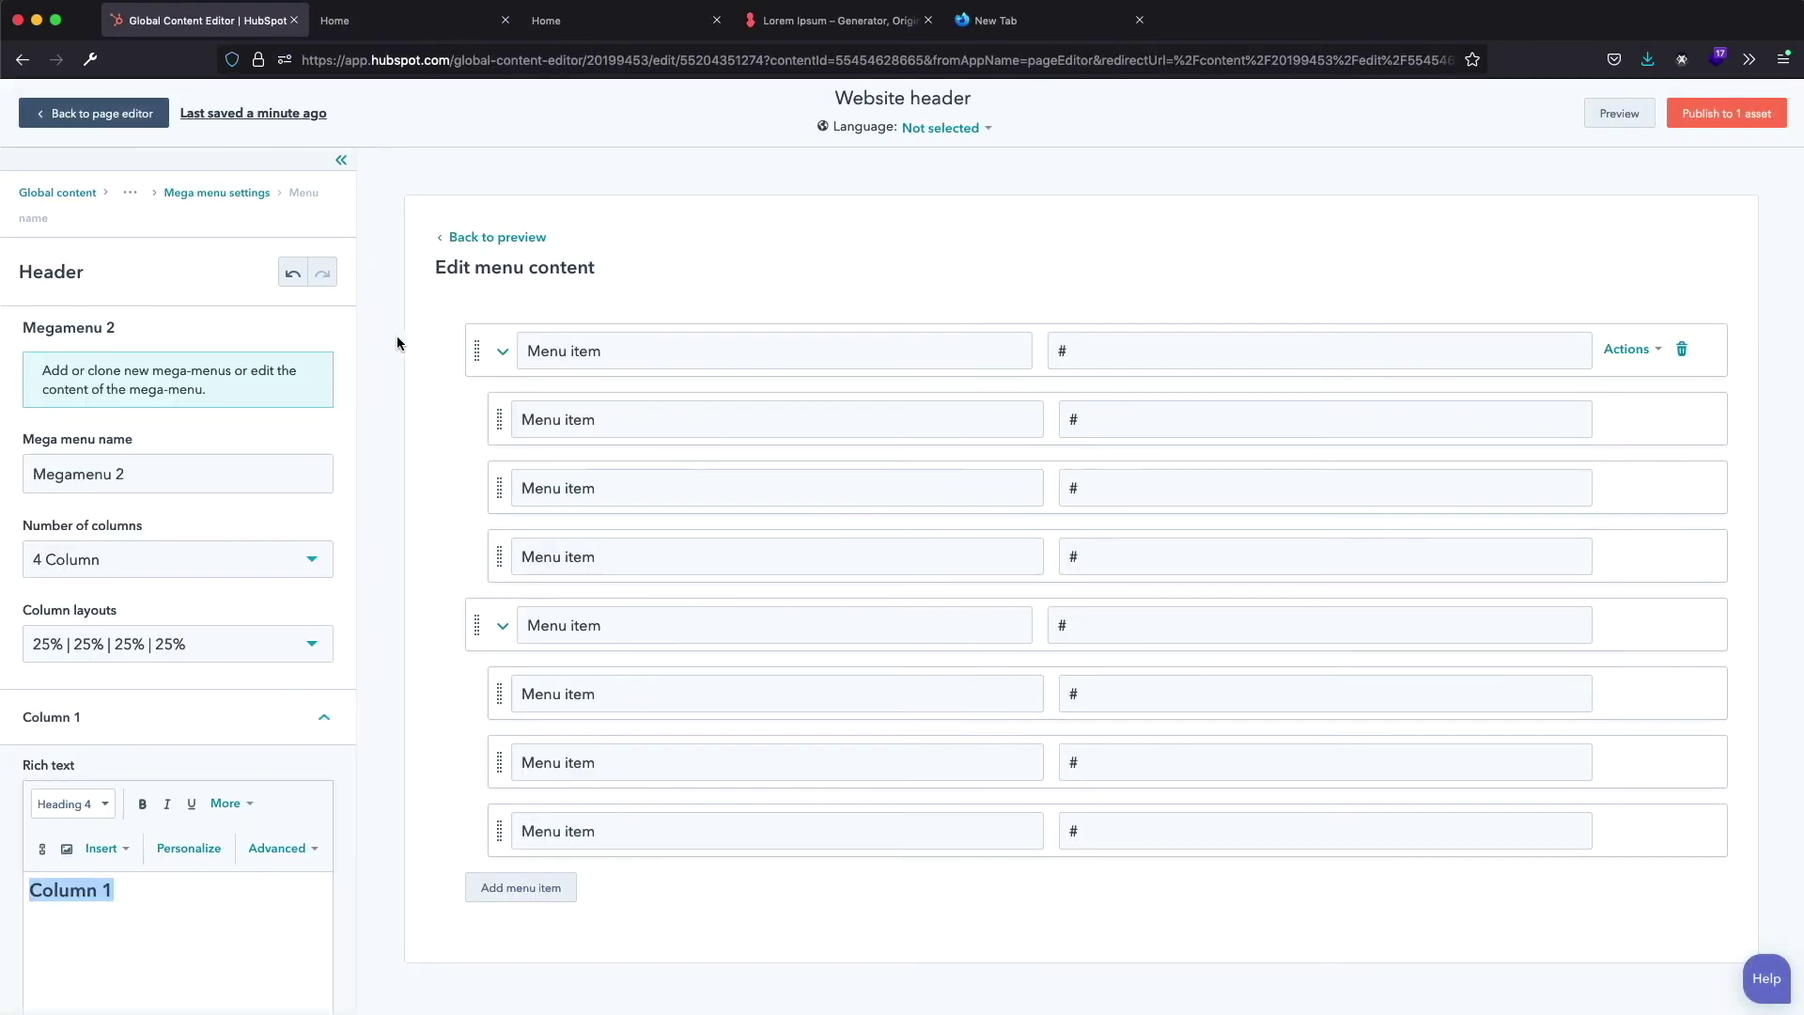
Set Megamenu 2 to 5 columns with the 16.5% | 16.5% | 16.5% | 16.5% | 33.3% column layout
click(311, 558)
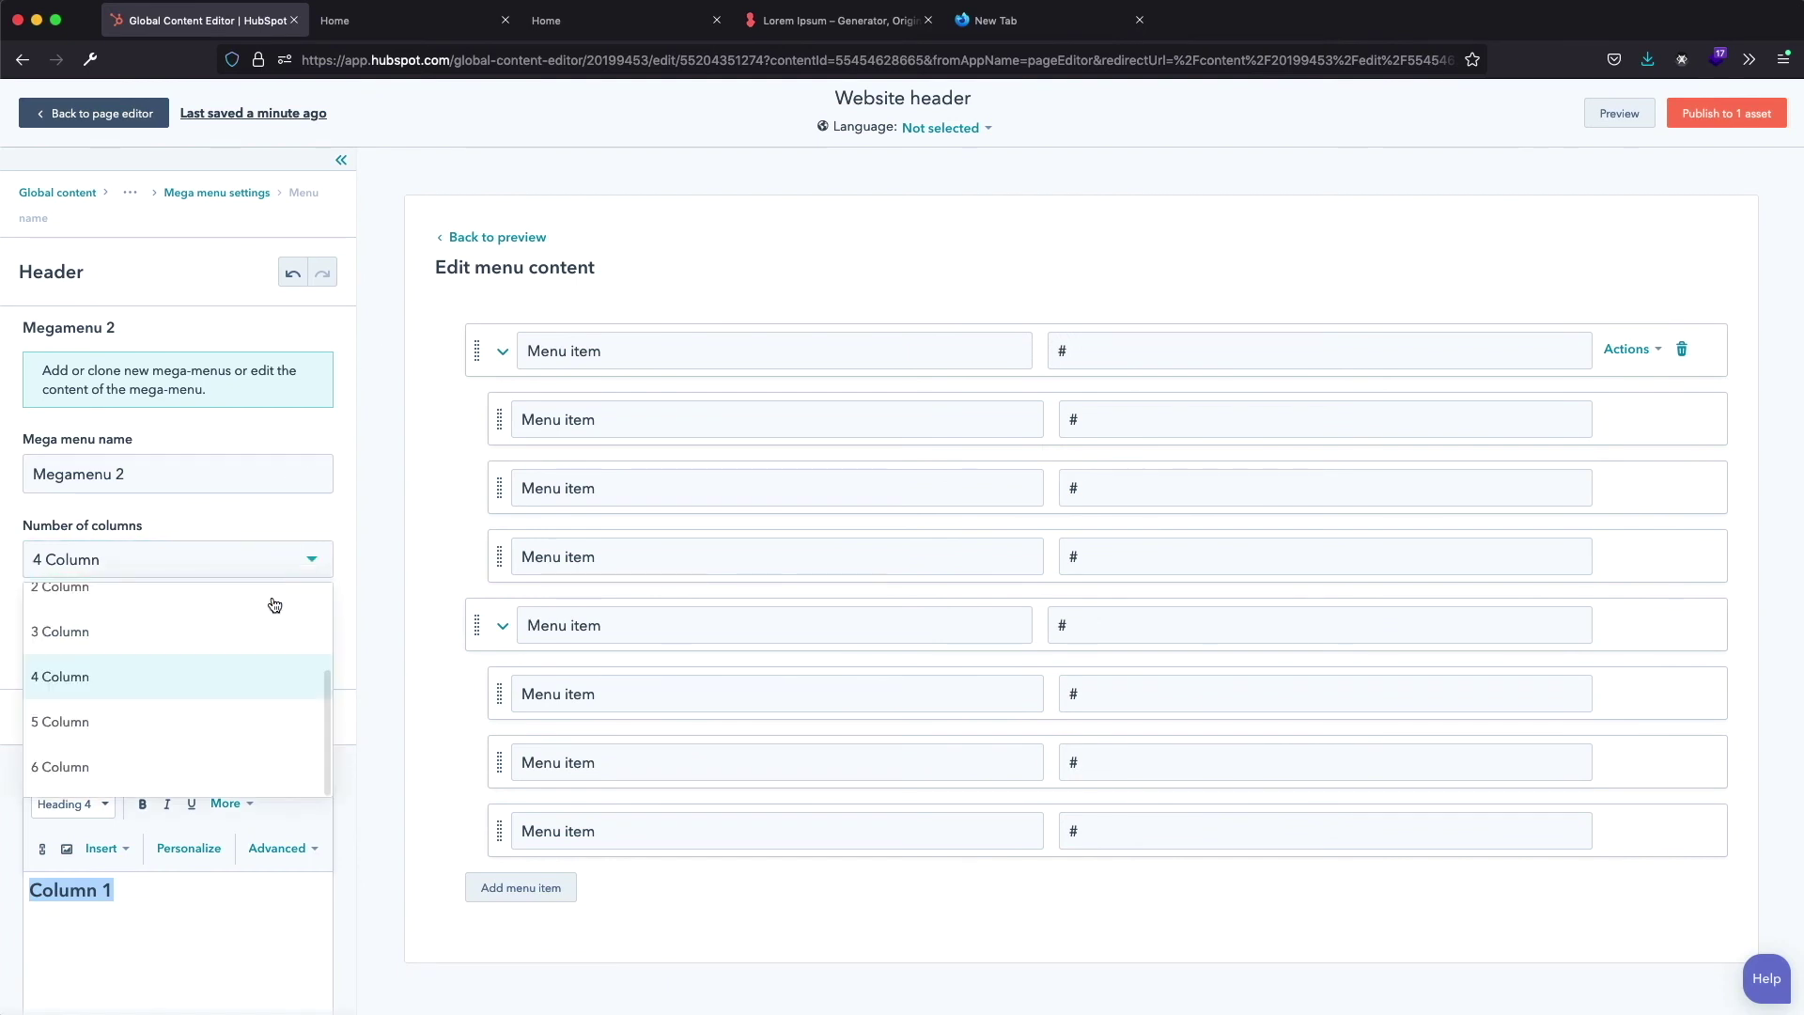
click(185, 718)
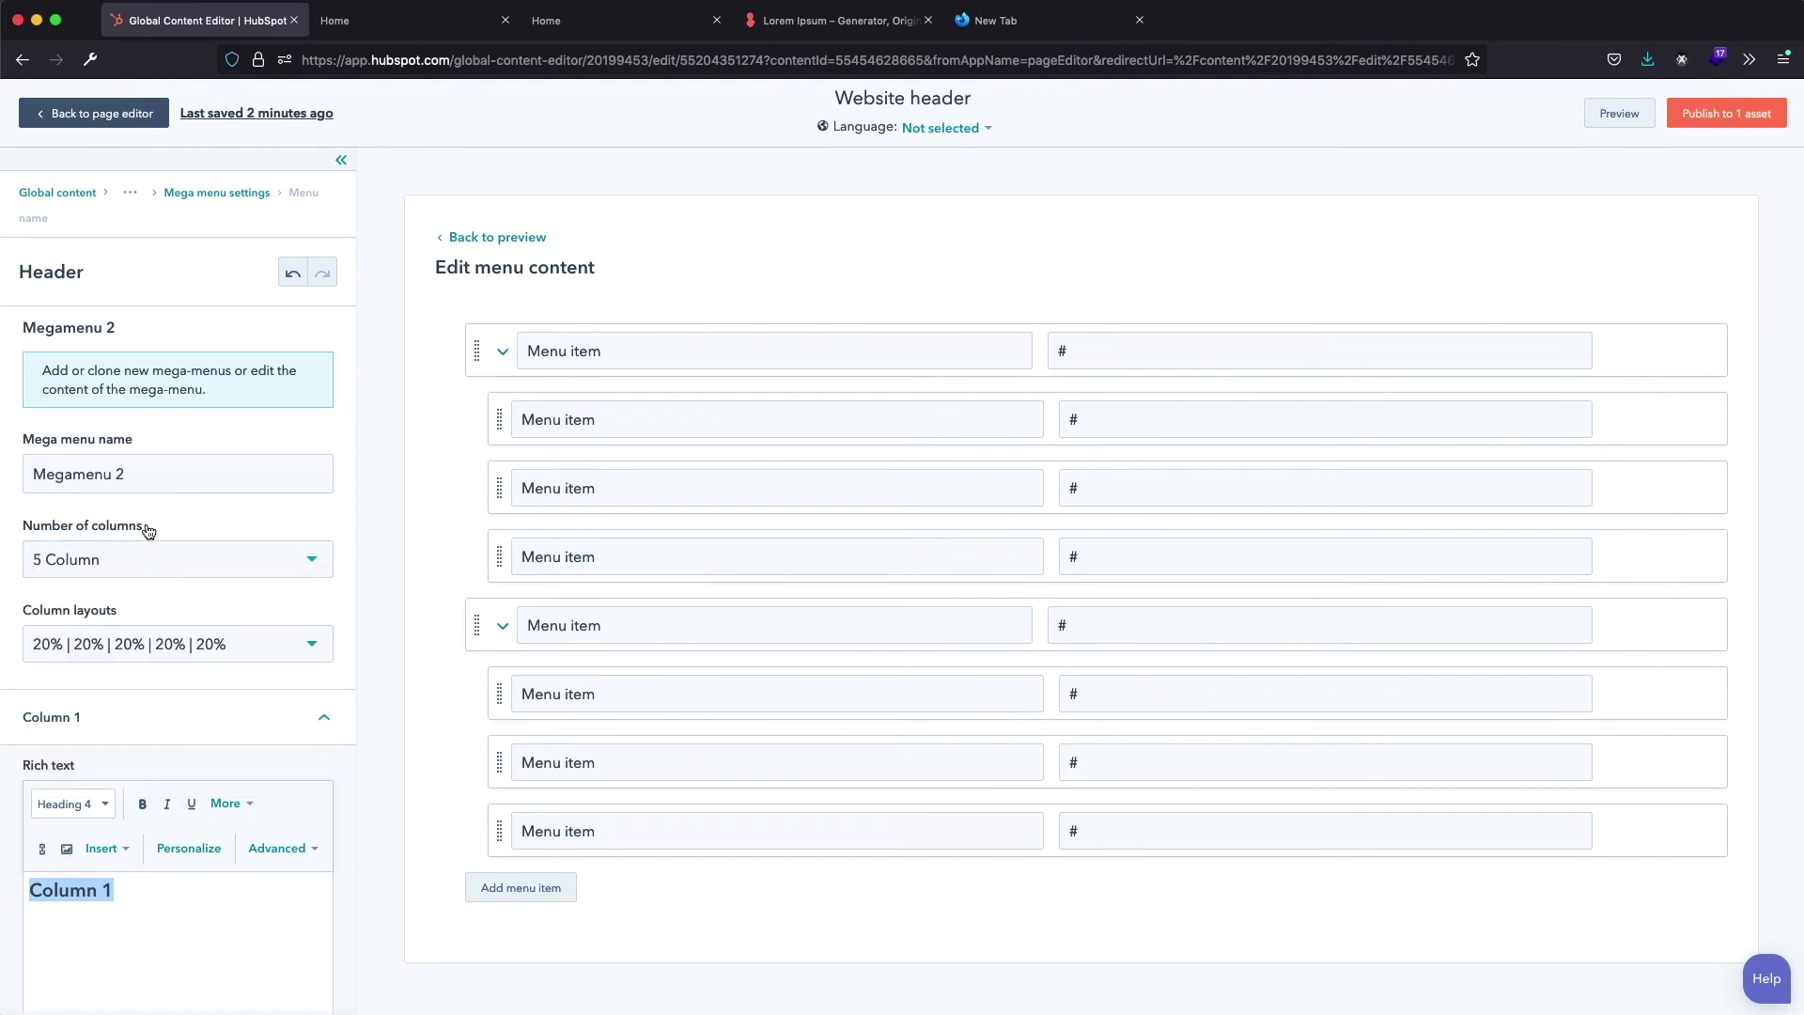
click(300, 648)
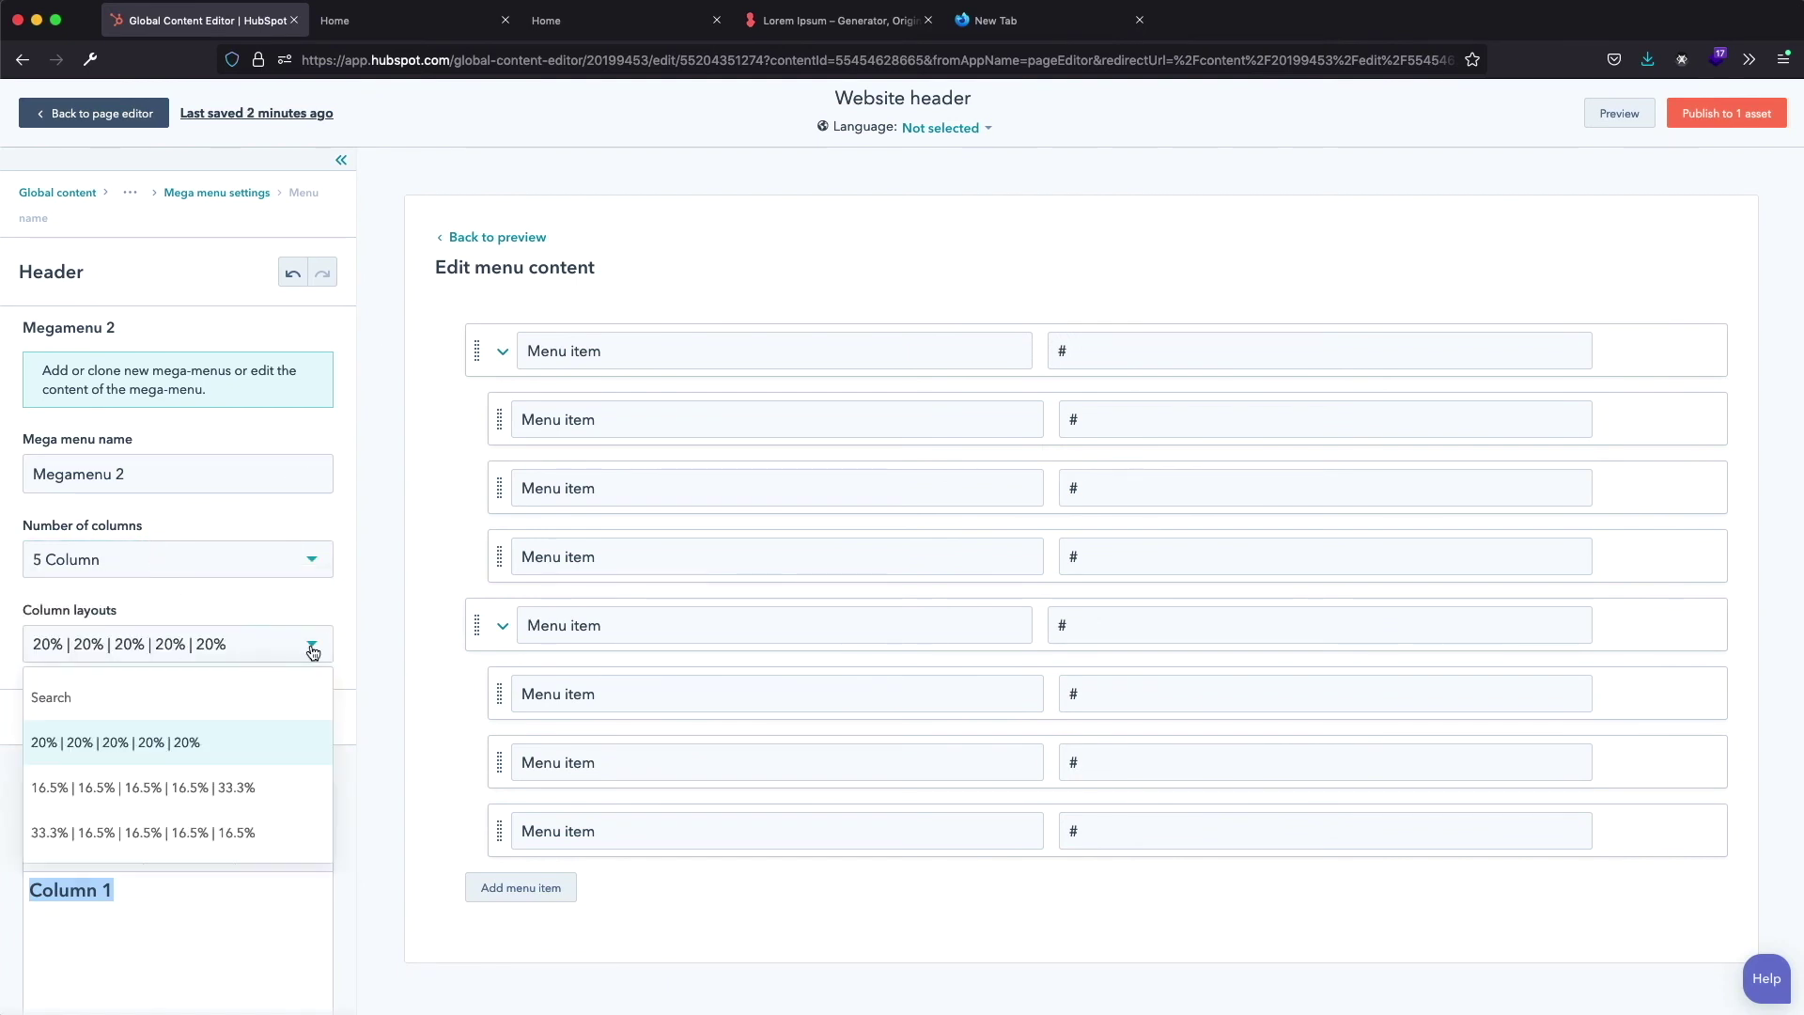
click(230, 795)
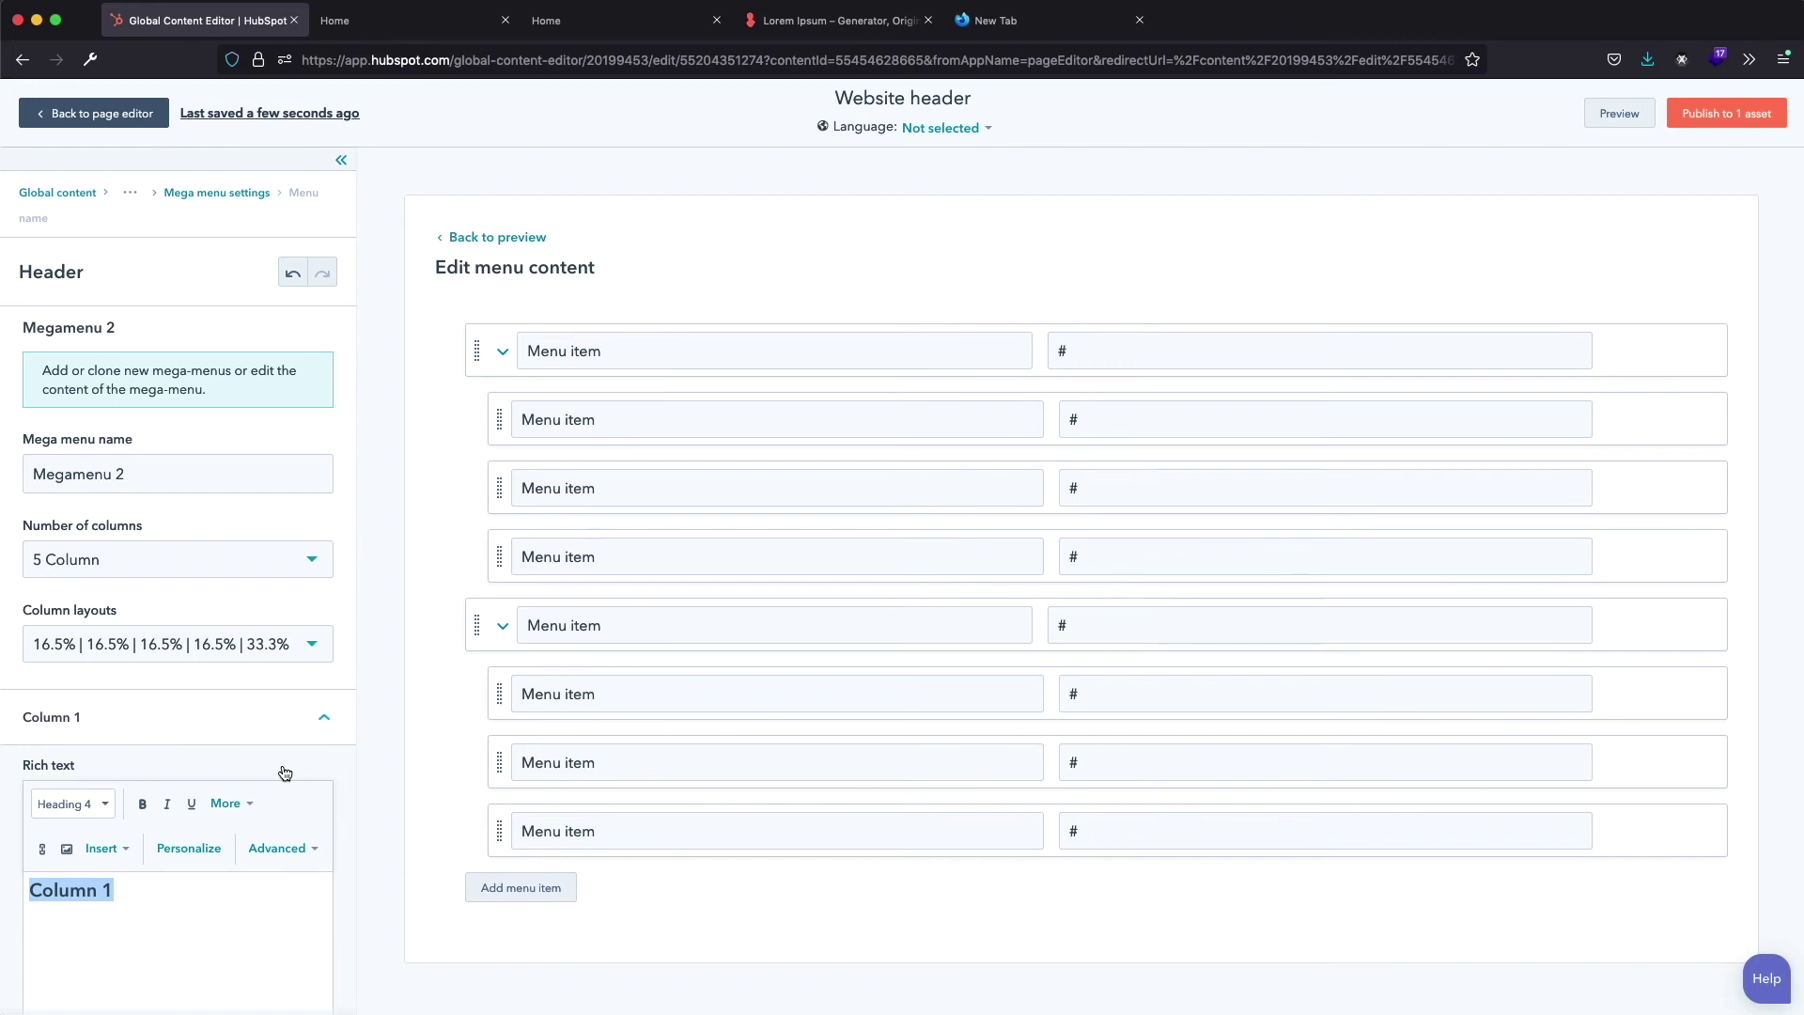
Fill Column 5's rich text with "Lorem ipsum dolor sit amet, consectetur adipiscing elit, sed do eiusmod tempor incididunt ut labore et dolore magna aliqua."
scroll(285, 772, down, 15)
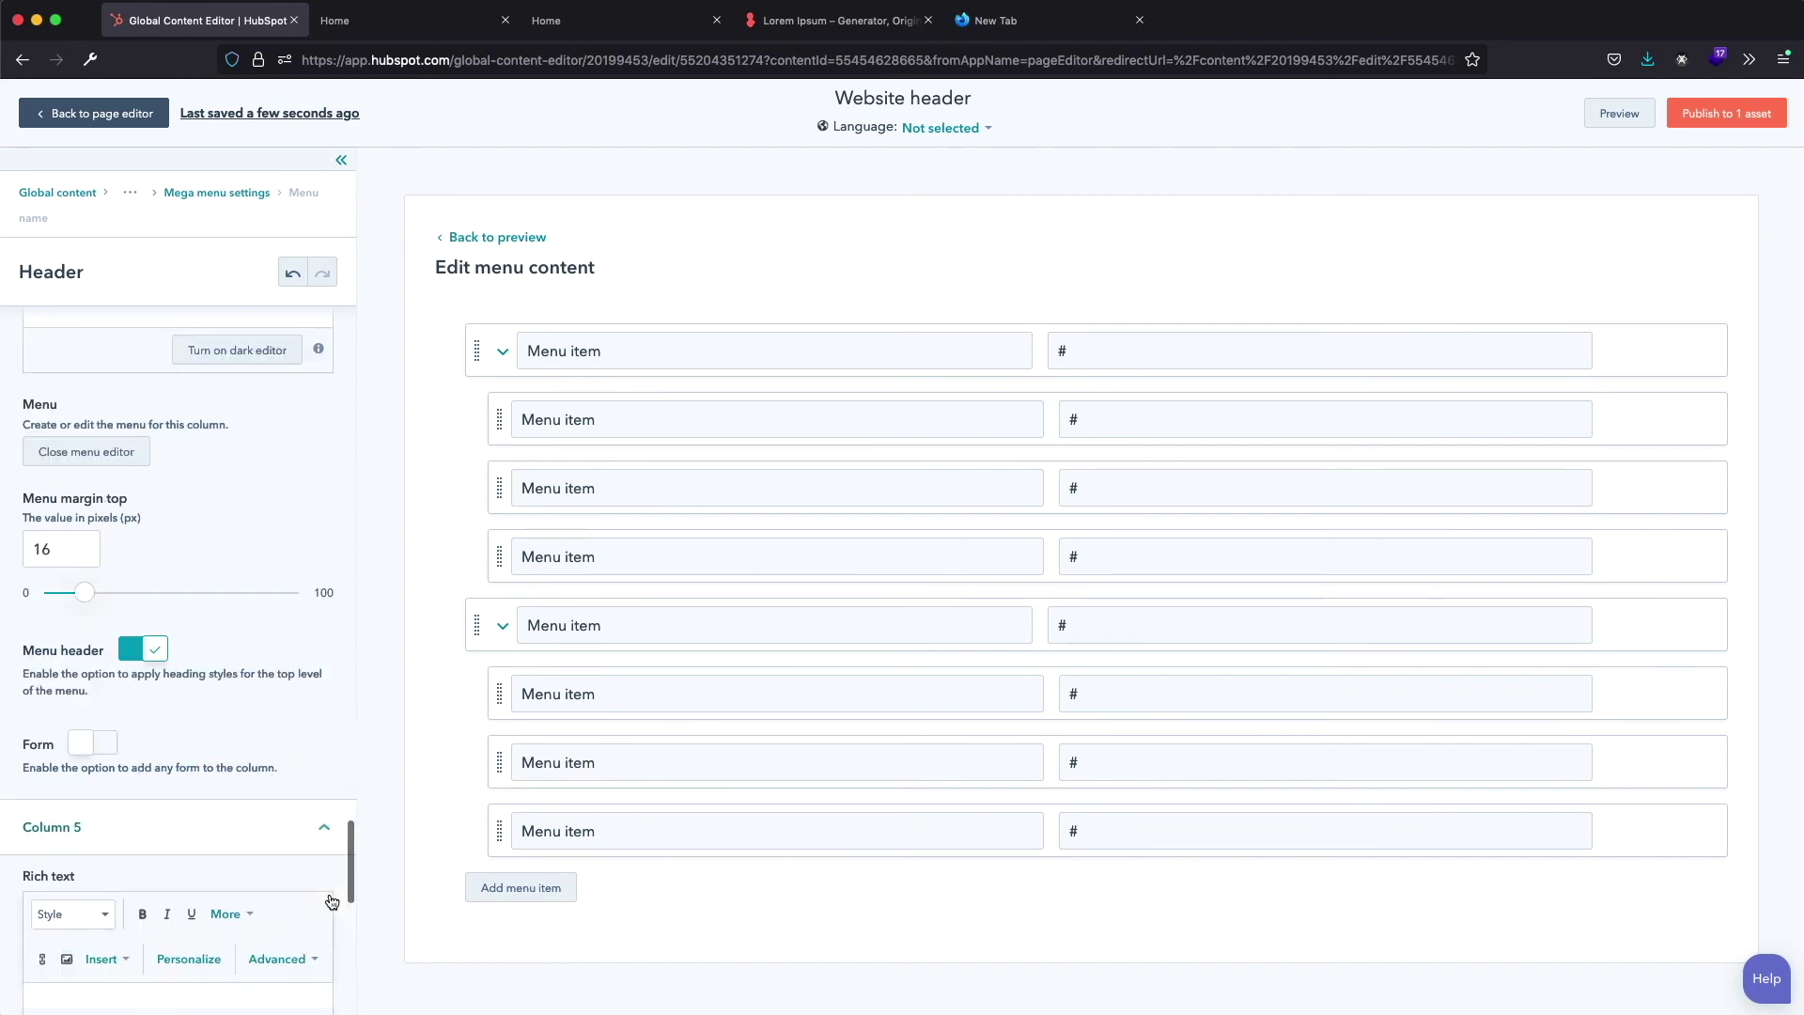
scroll(332, 902, down, 5)
click(98, 537)
text(Lorem ipsum dolor sit amet, consectetur adipiscing elit, sed do eiusmod tempor incididunt ut labore et dolore magna aliqua.)
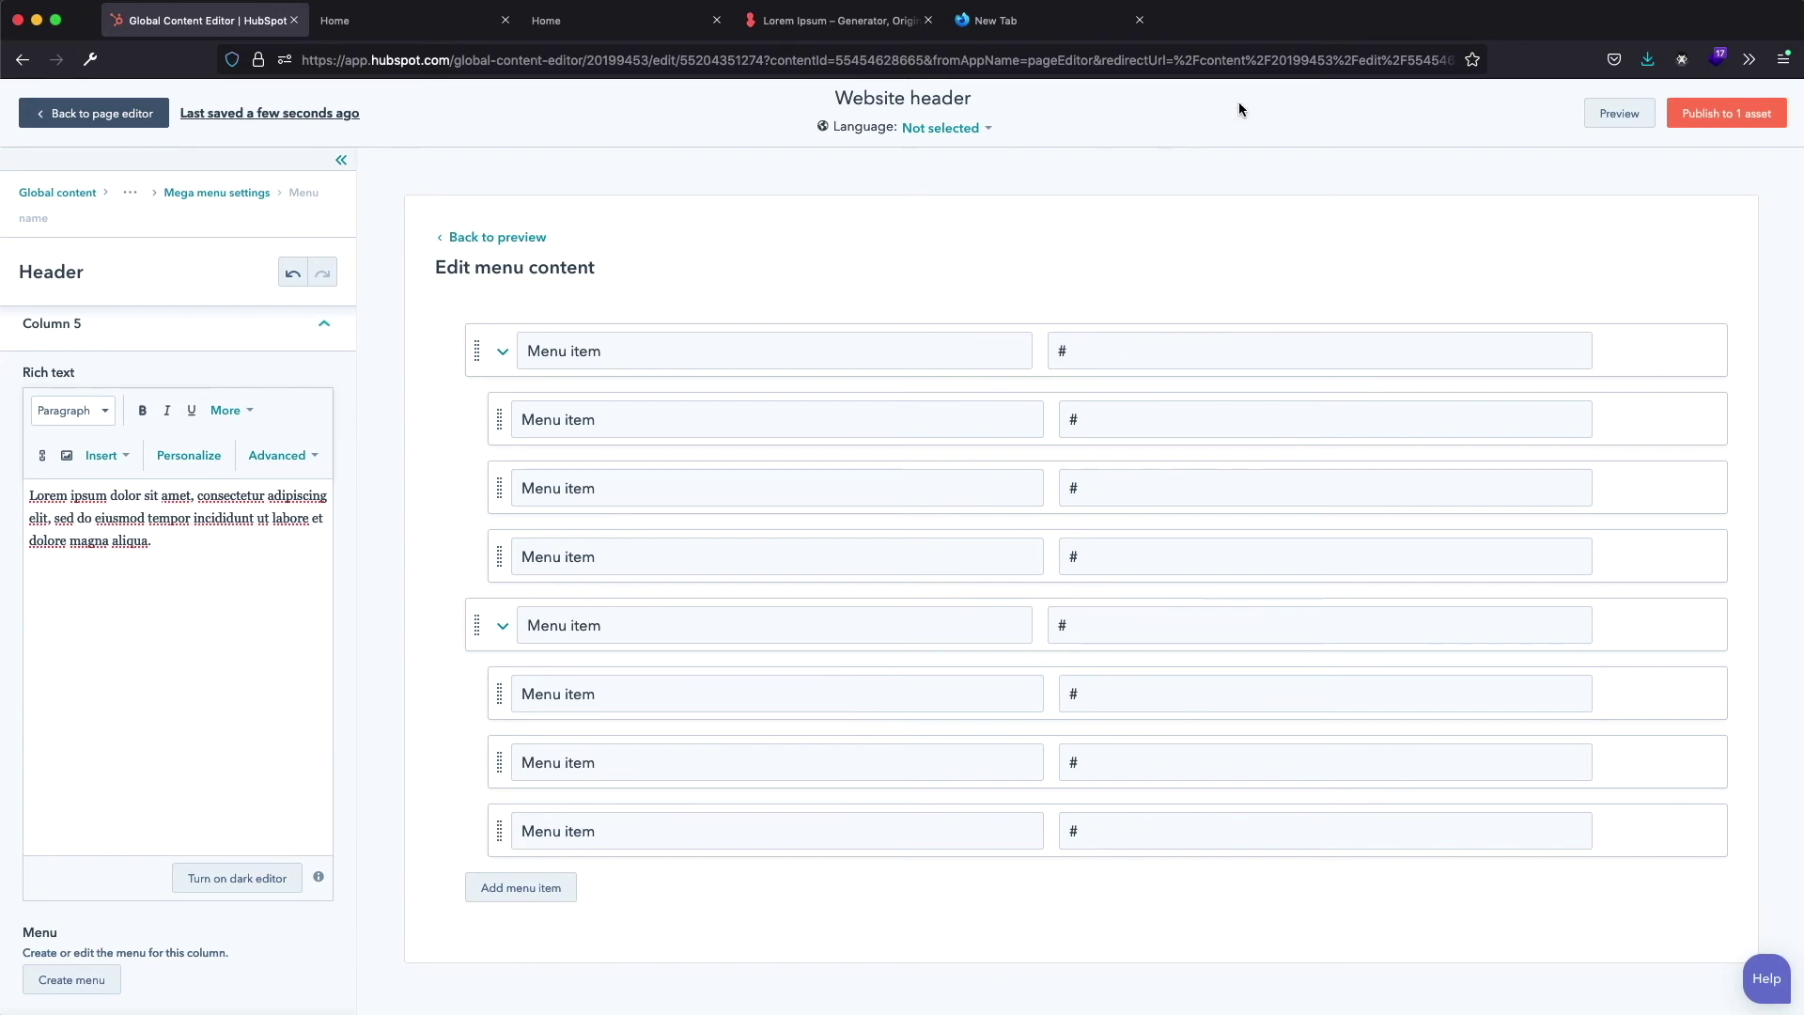
Preview the Home page in a new window, check Megamenu B's five-column dropdown, and return to the Column 5 settings
click(1645, 117)
click(1529, 115)
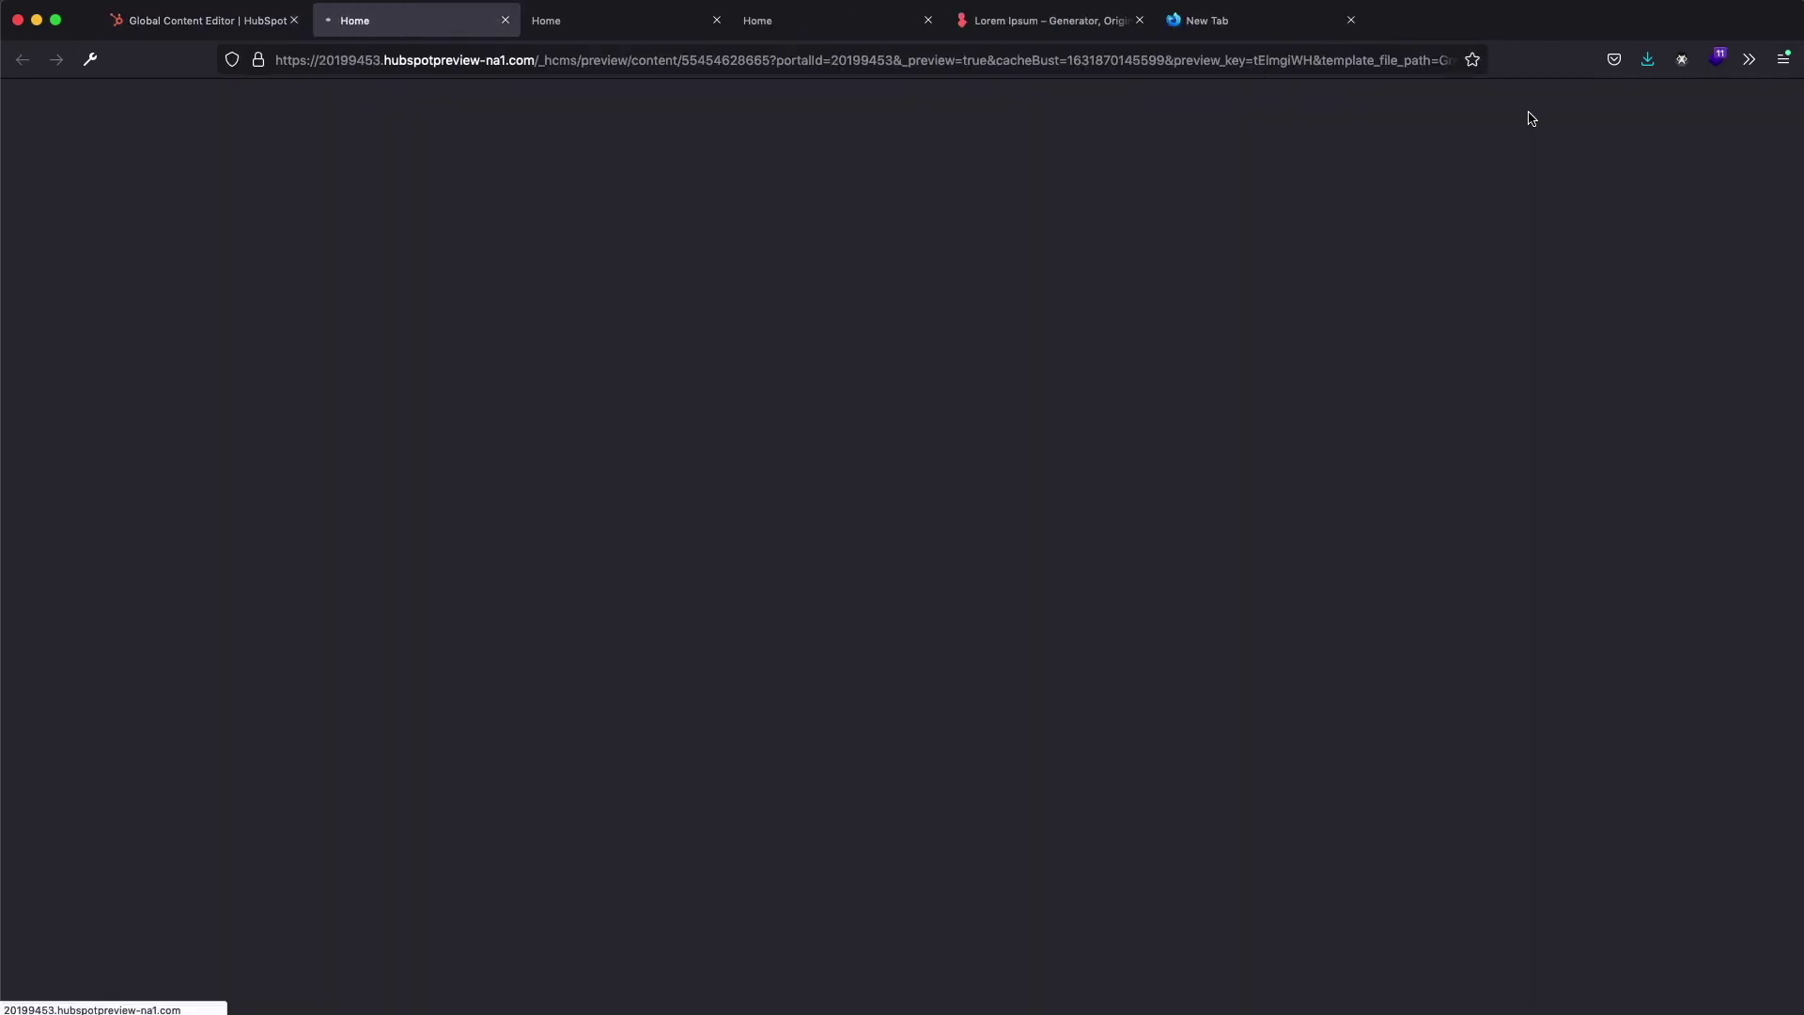
mouse_move(960, 171)
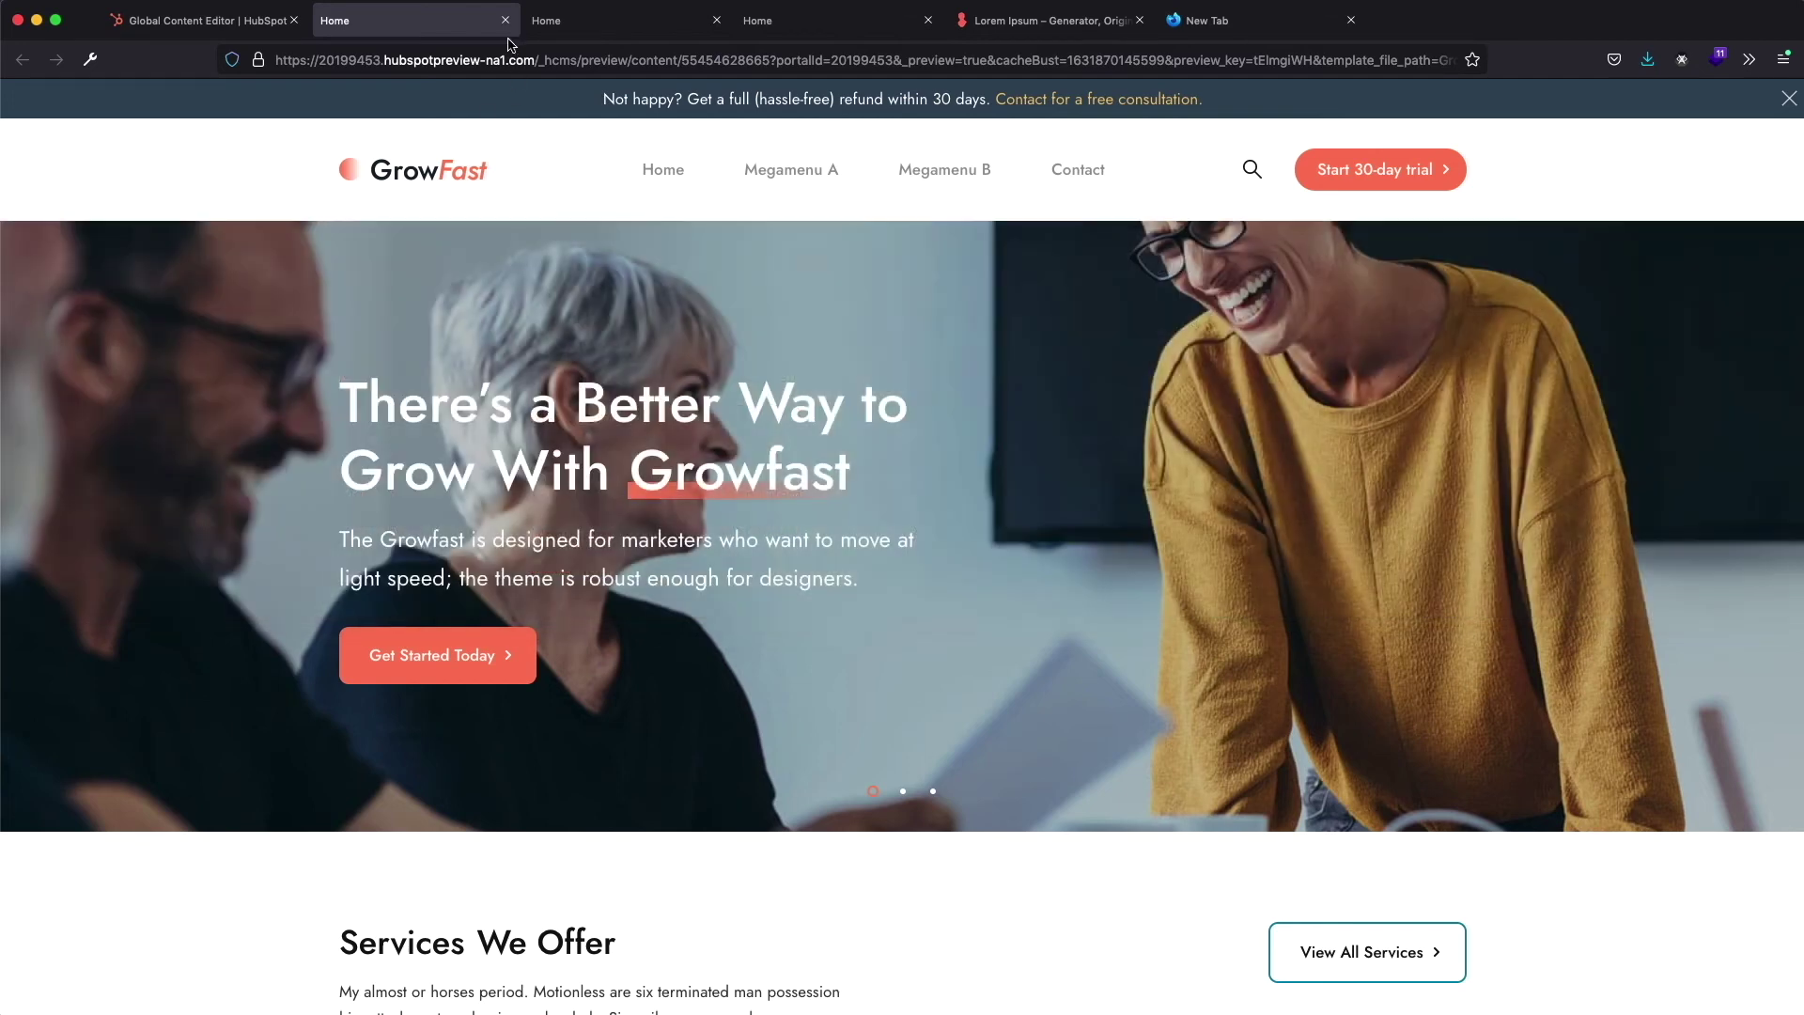
click(506, 20)
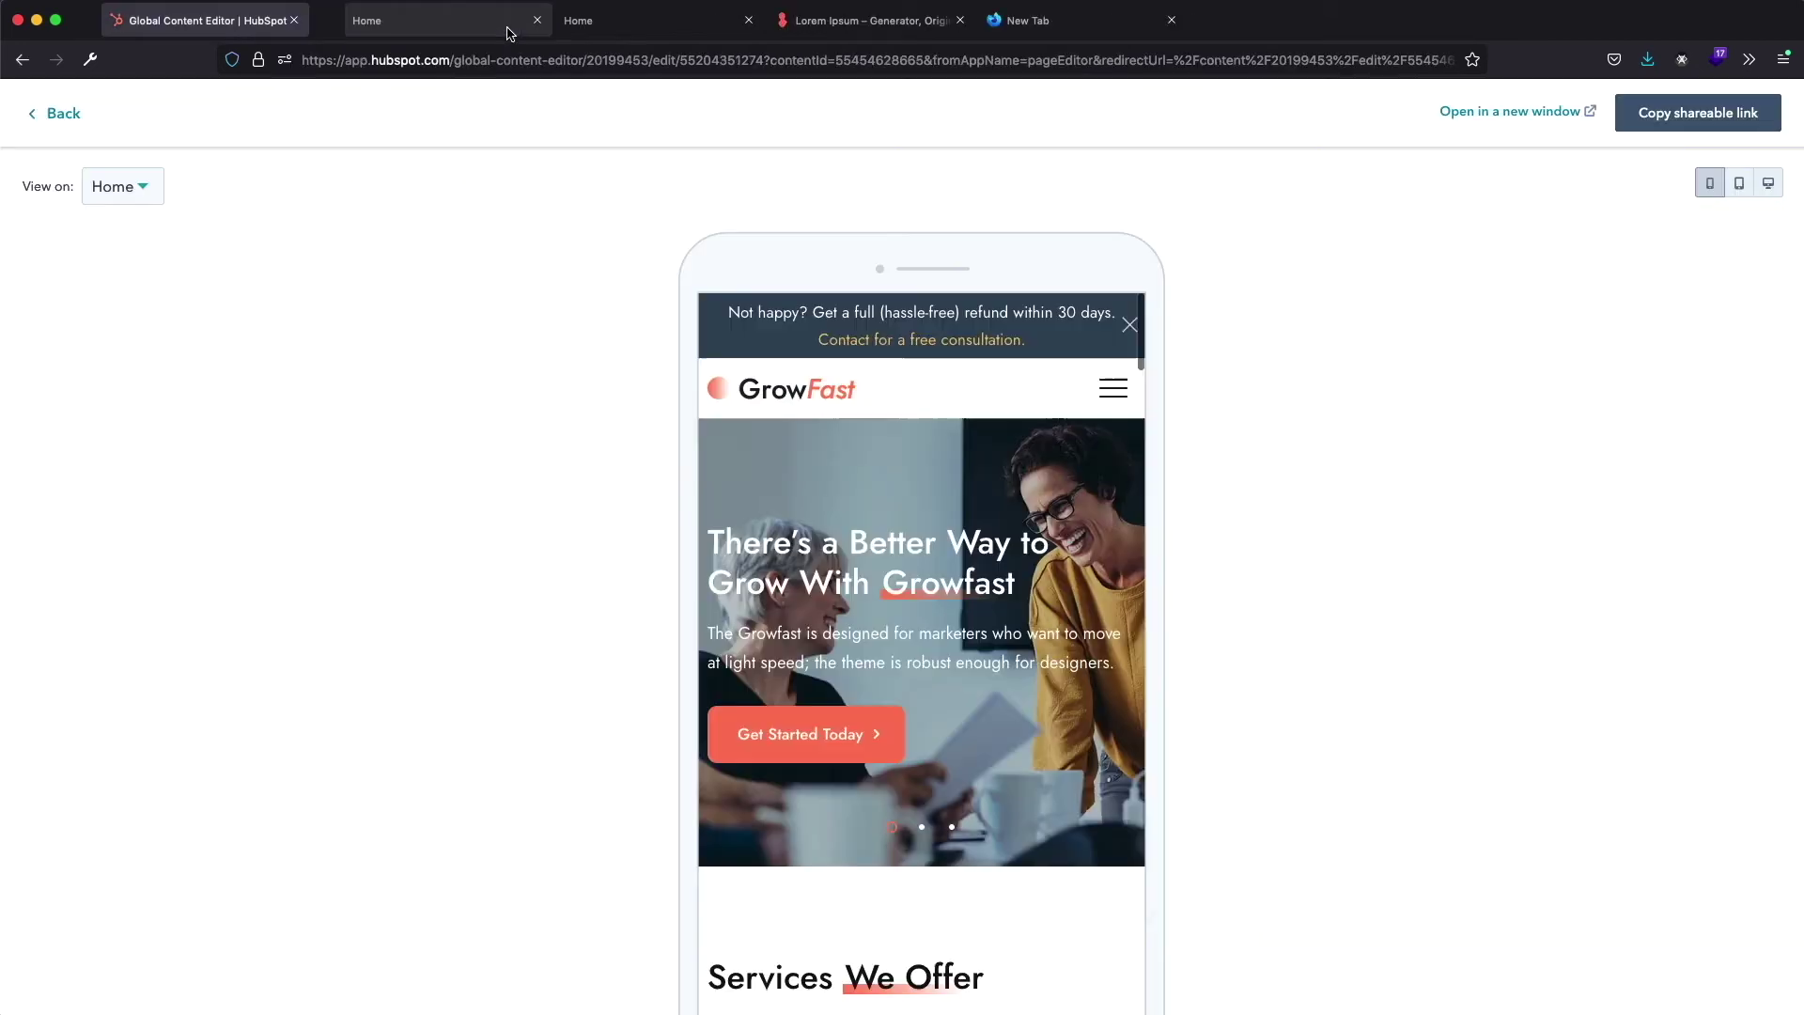
click(47, 113)
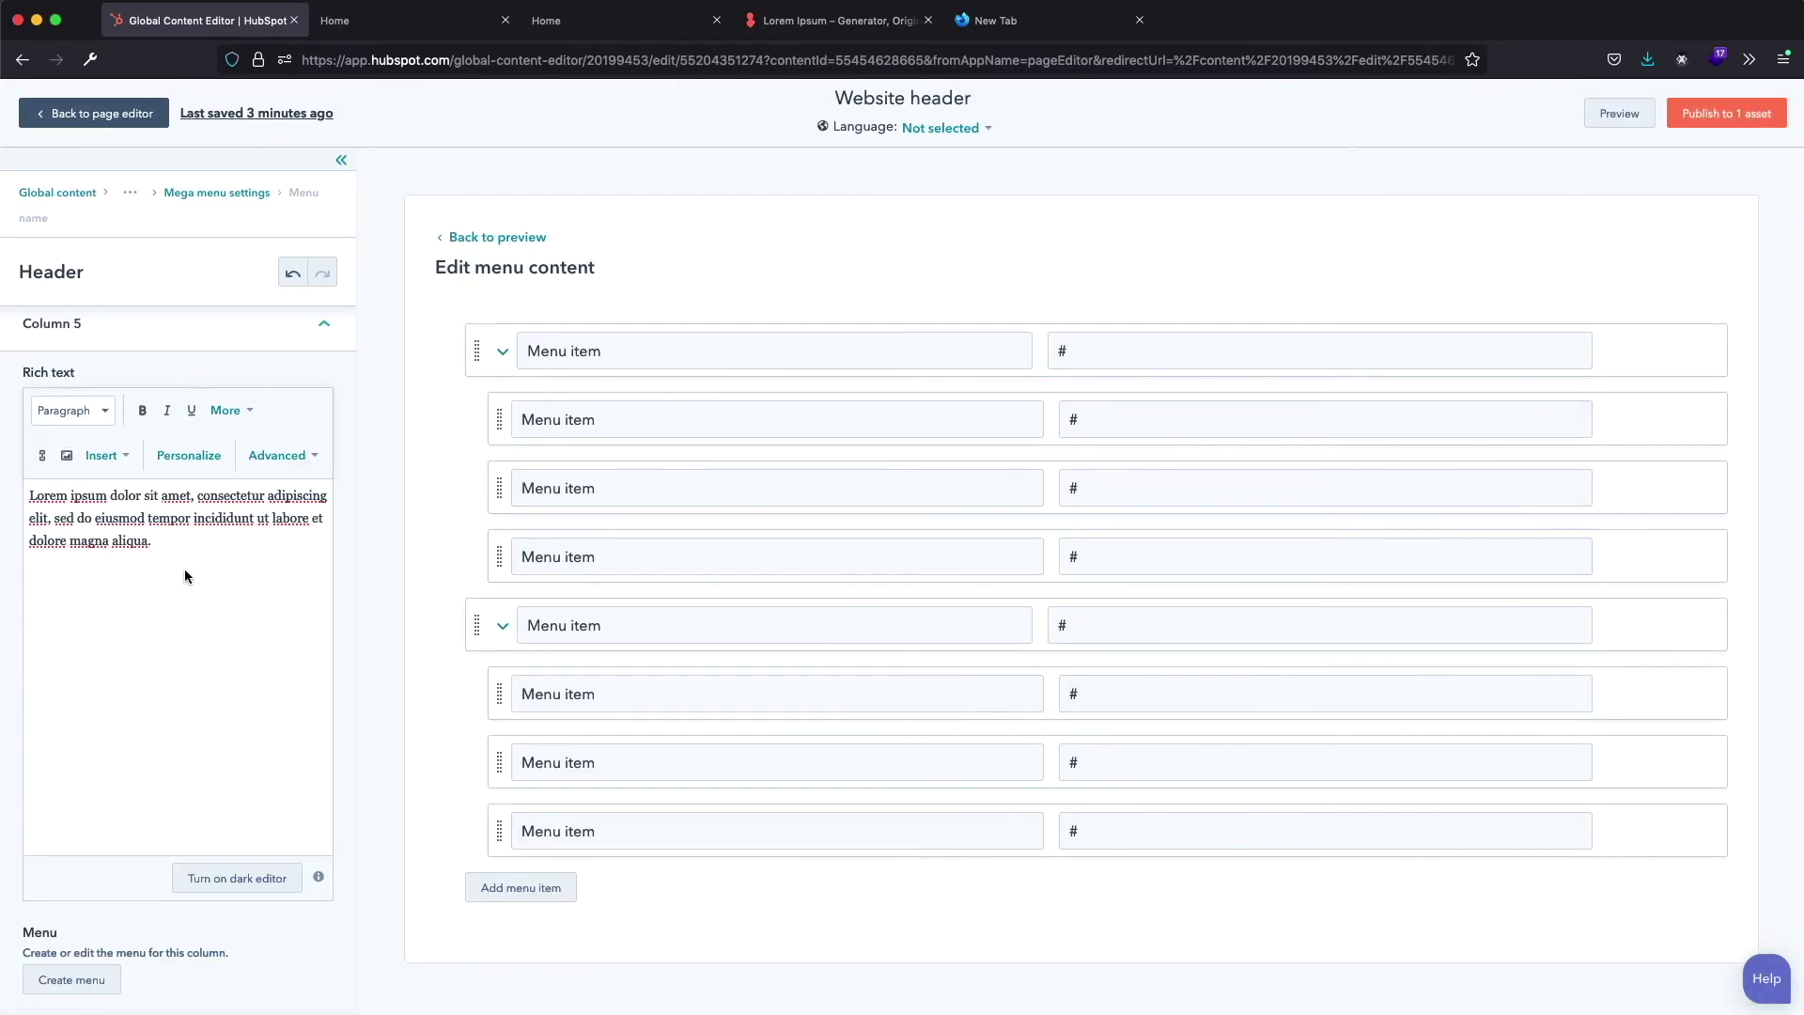
Enable the form option for Column 5 of Megamenu 2 and select the Simple Subscription form
scroll(184, 567, down, 5)
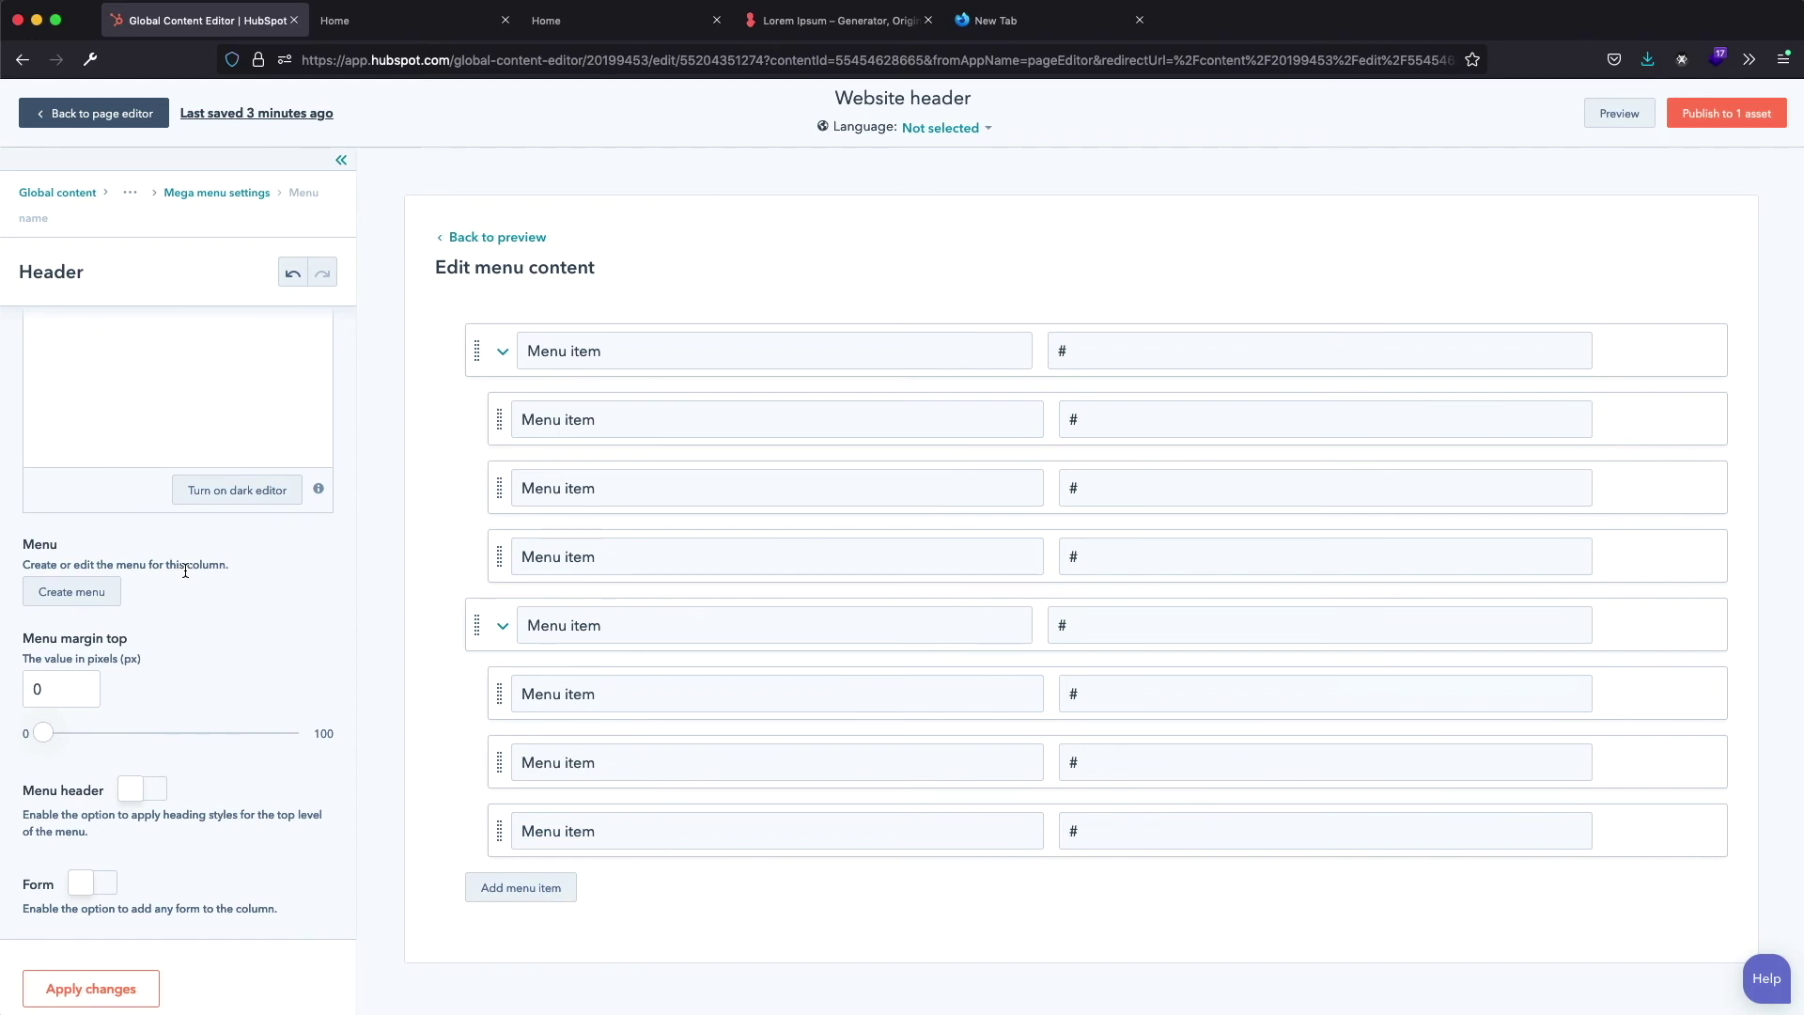
click(88, 883)
scroll(120, 861, down, 3)
scroll(119, 861, down, 1)
click(190, 686)
click(139, 780)
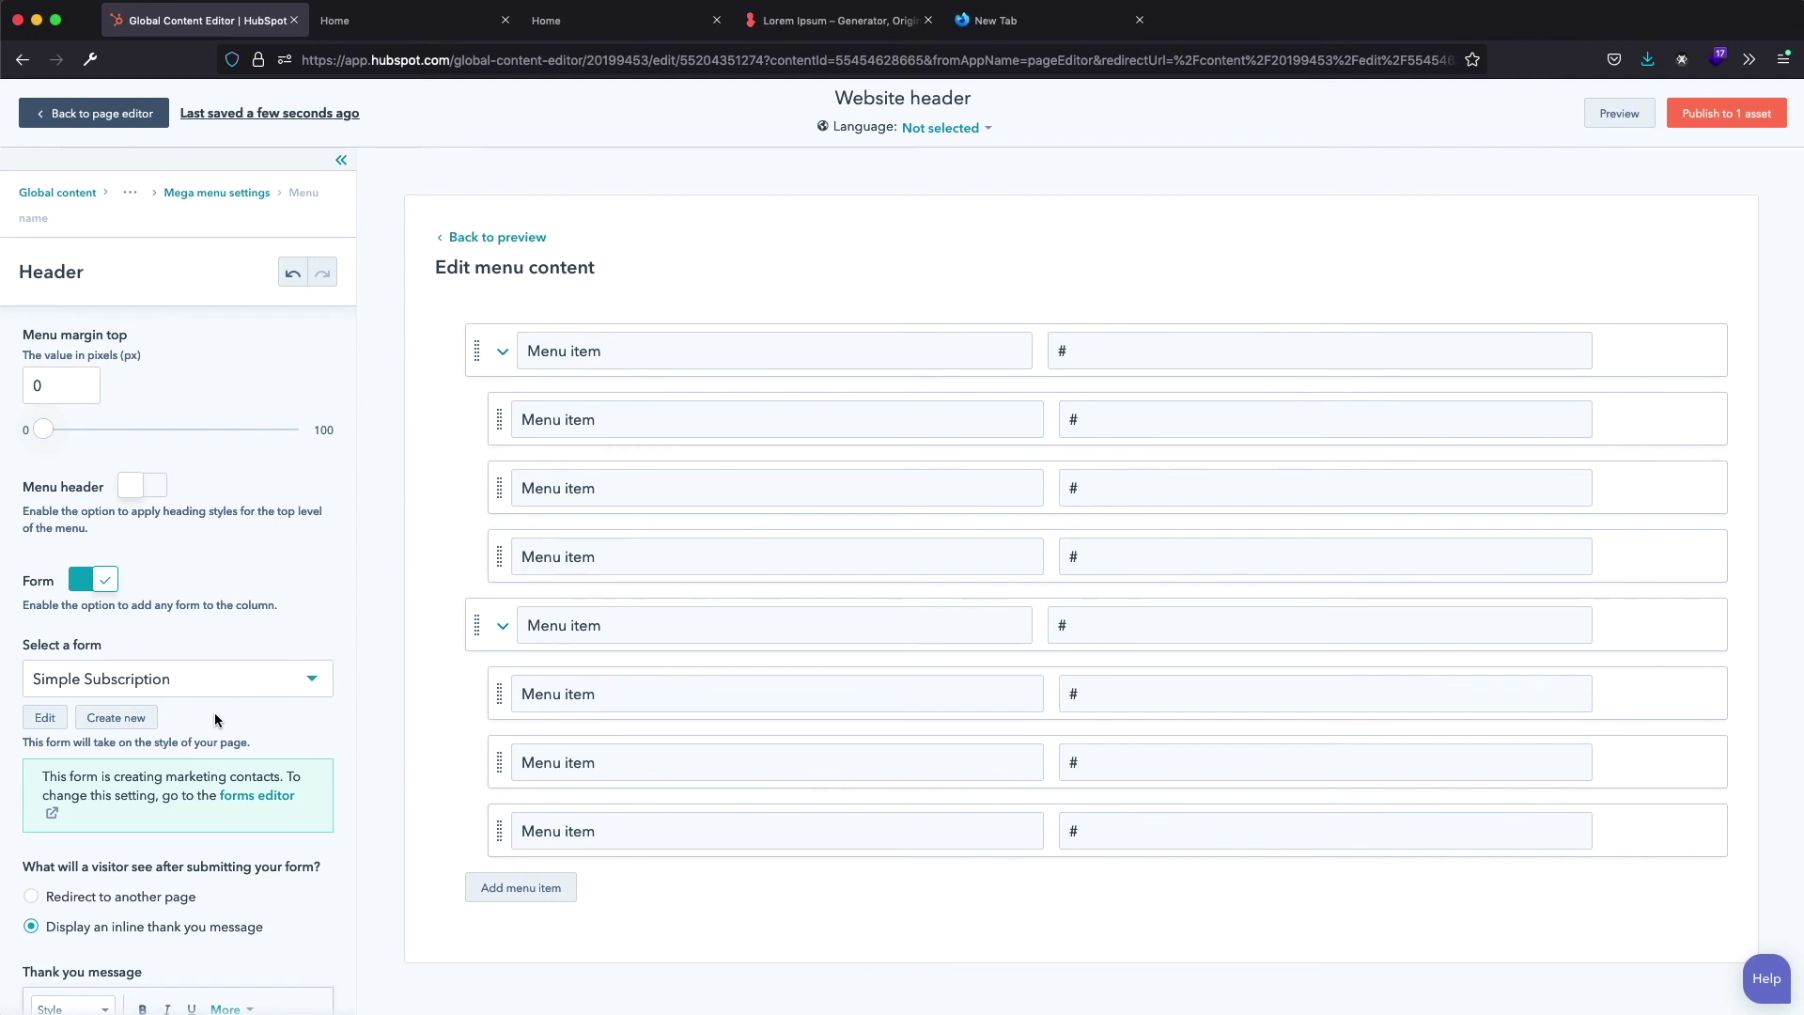
Set the Column 5 form's top margin to 16 px
scroll(216, 721, down, 12)
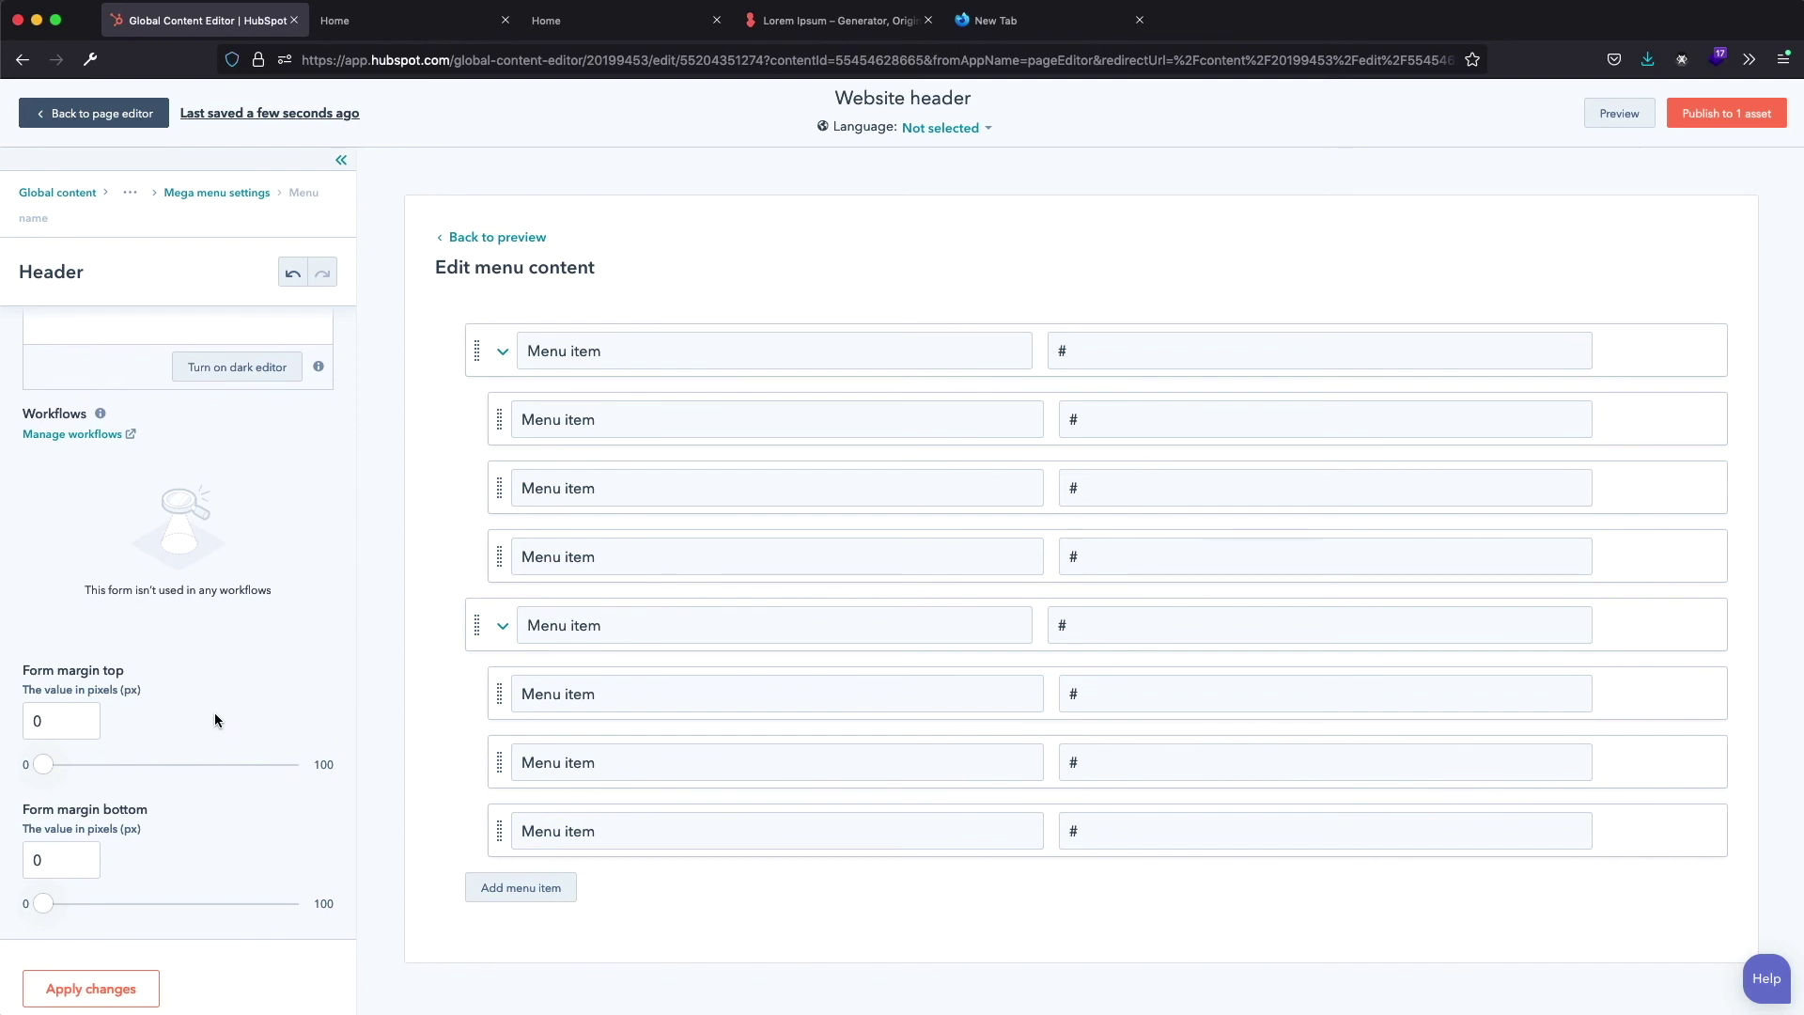
drag(72, 719, 15, 717)
text(16)
click(238, 863)
Preview the Home page in a new window and check the subscription form in the Megamenu B dropdown
click(1619, 113)
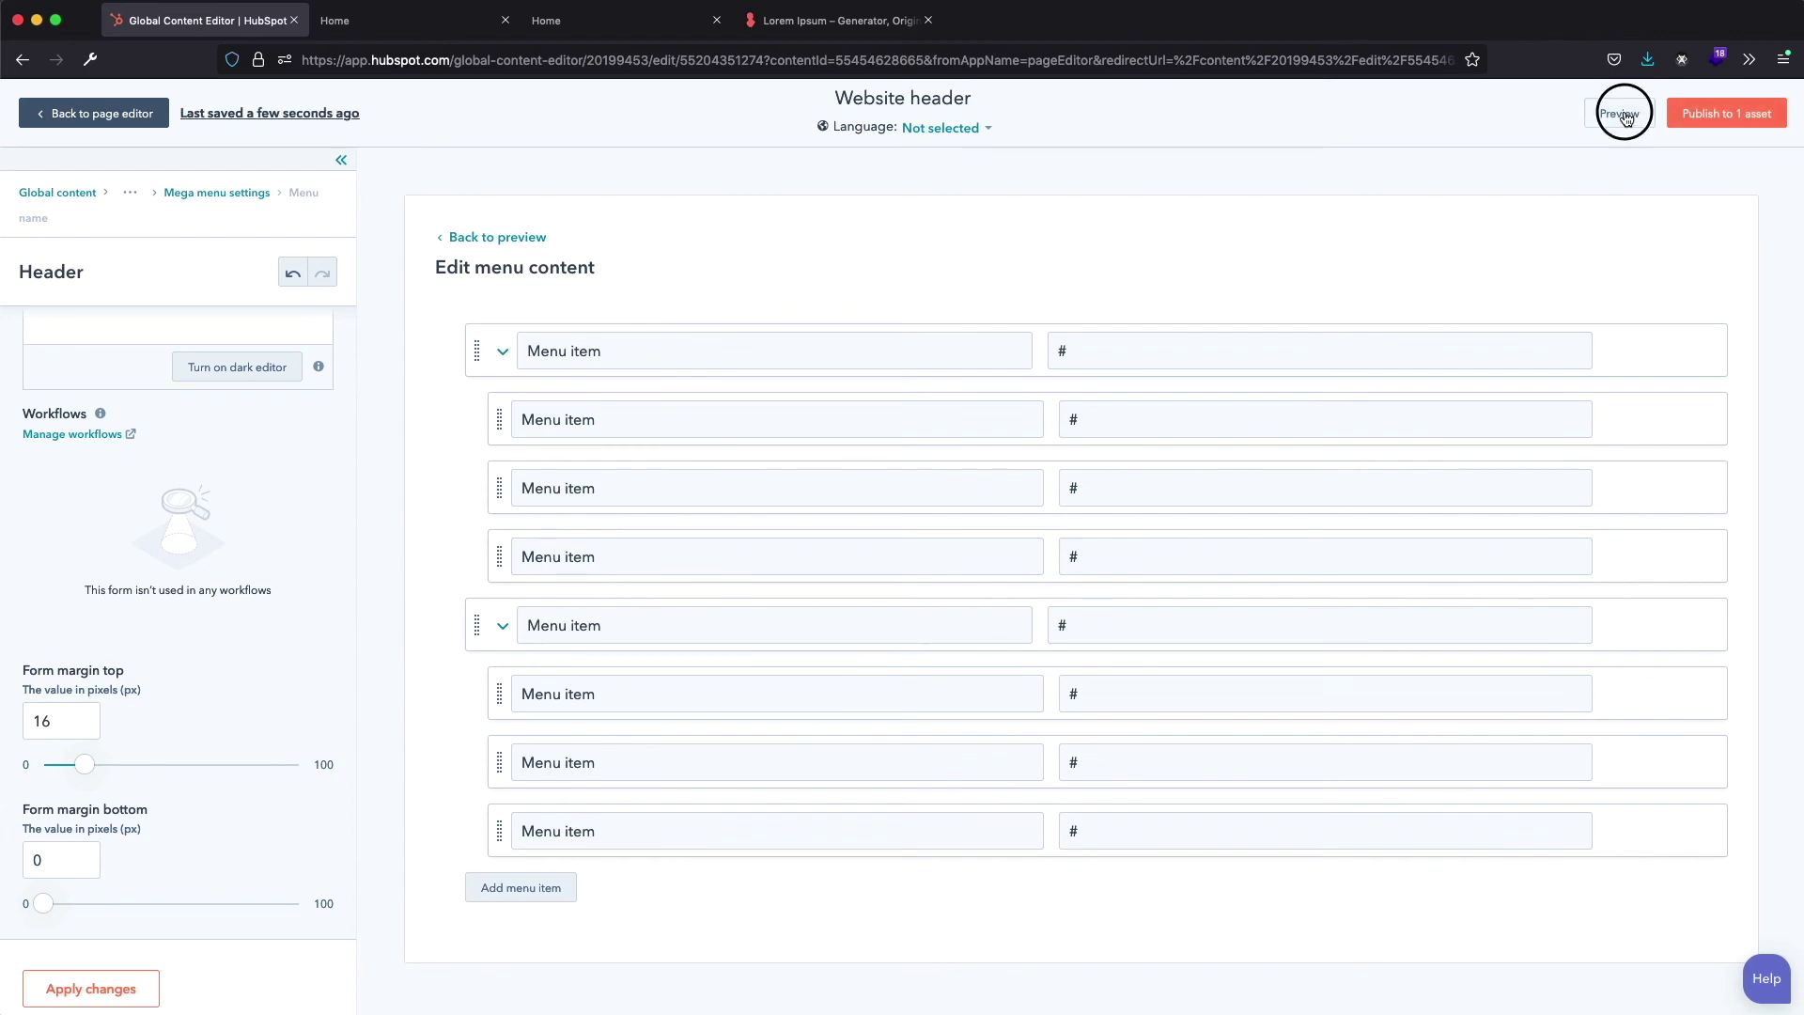
click(1489, 113)
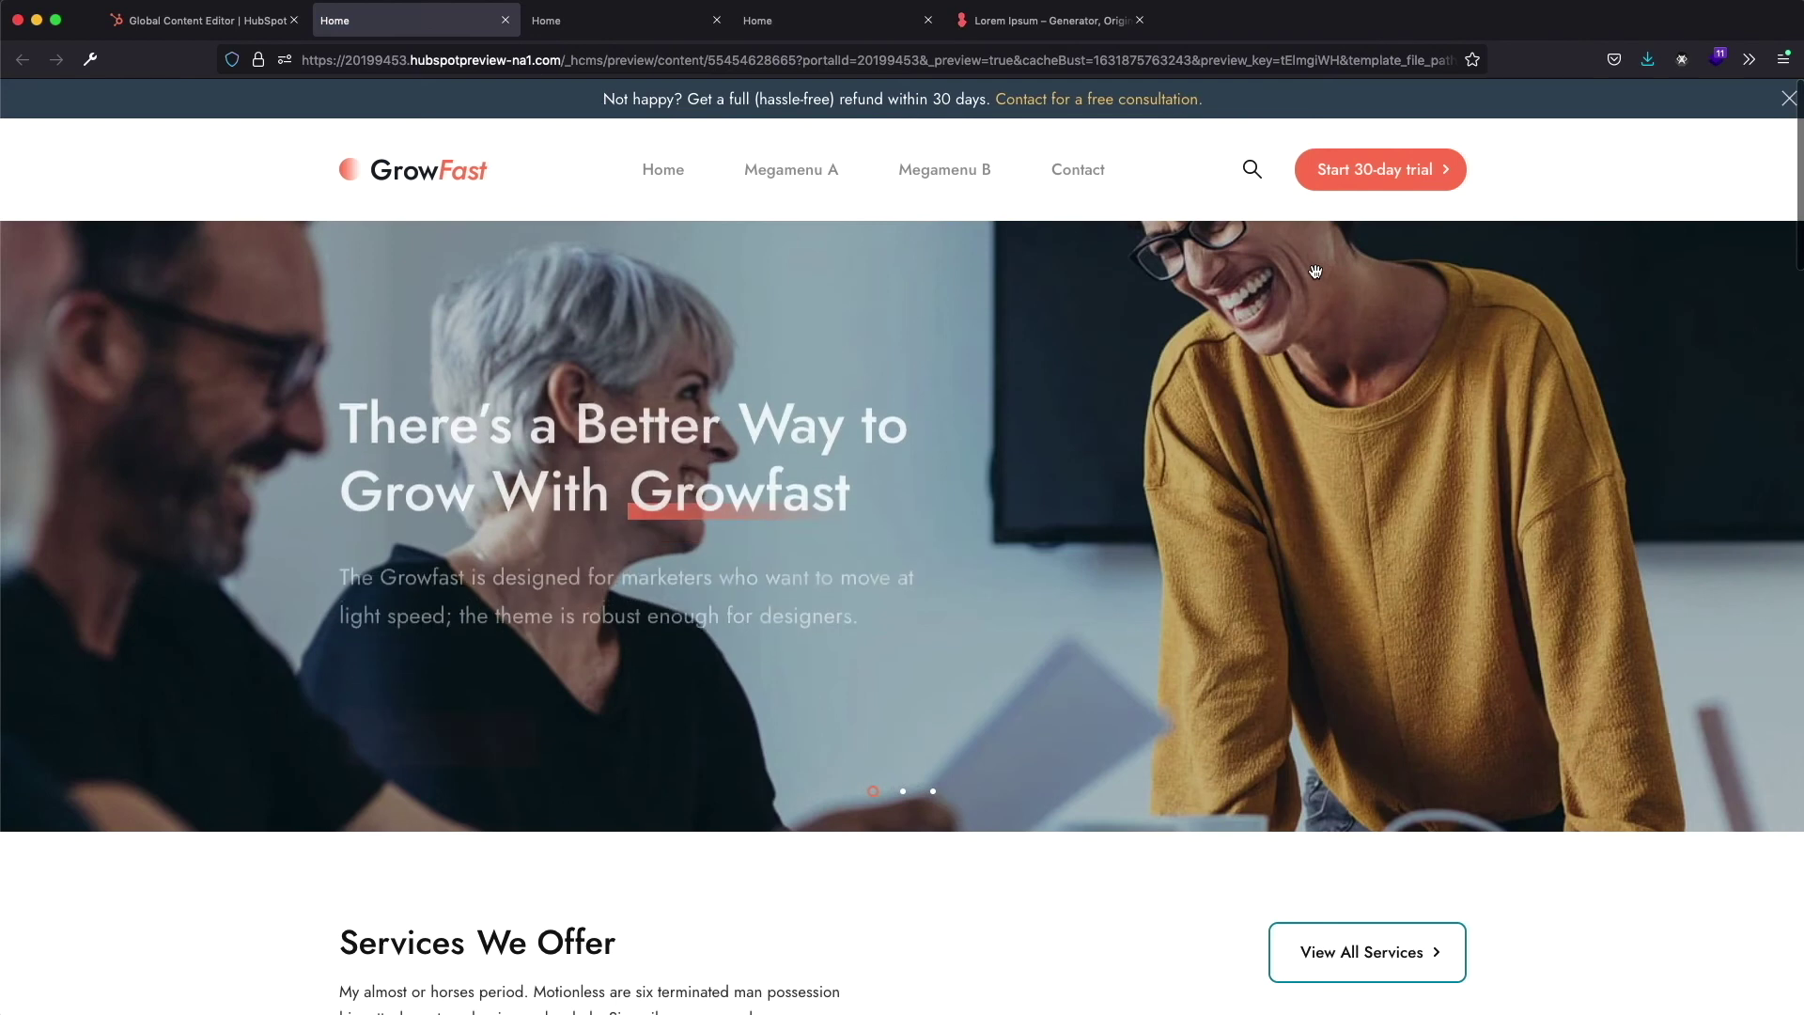
click(944, 169)
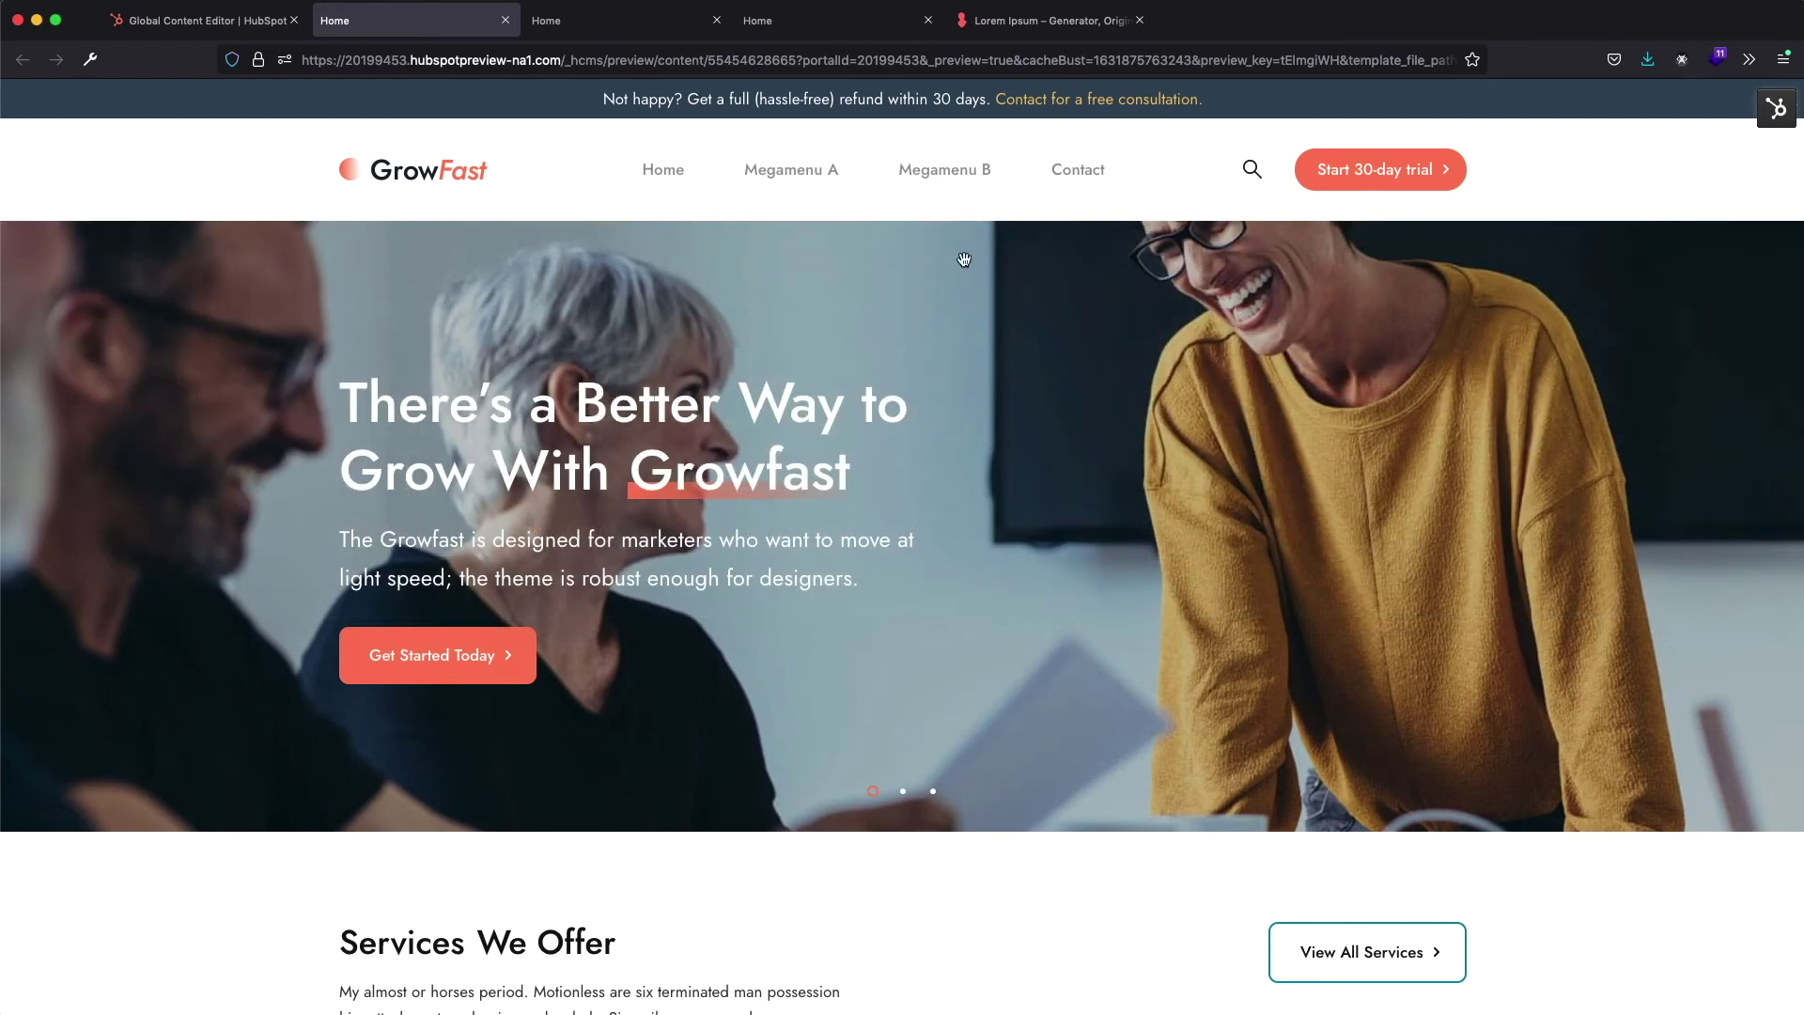
mouse_move(963, 171)
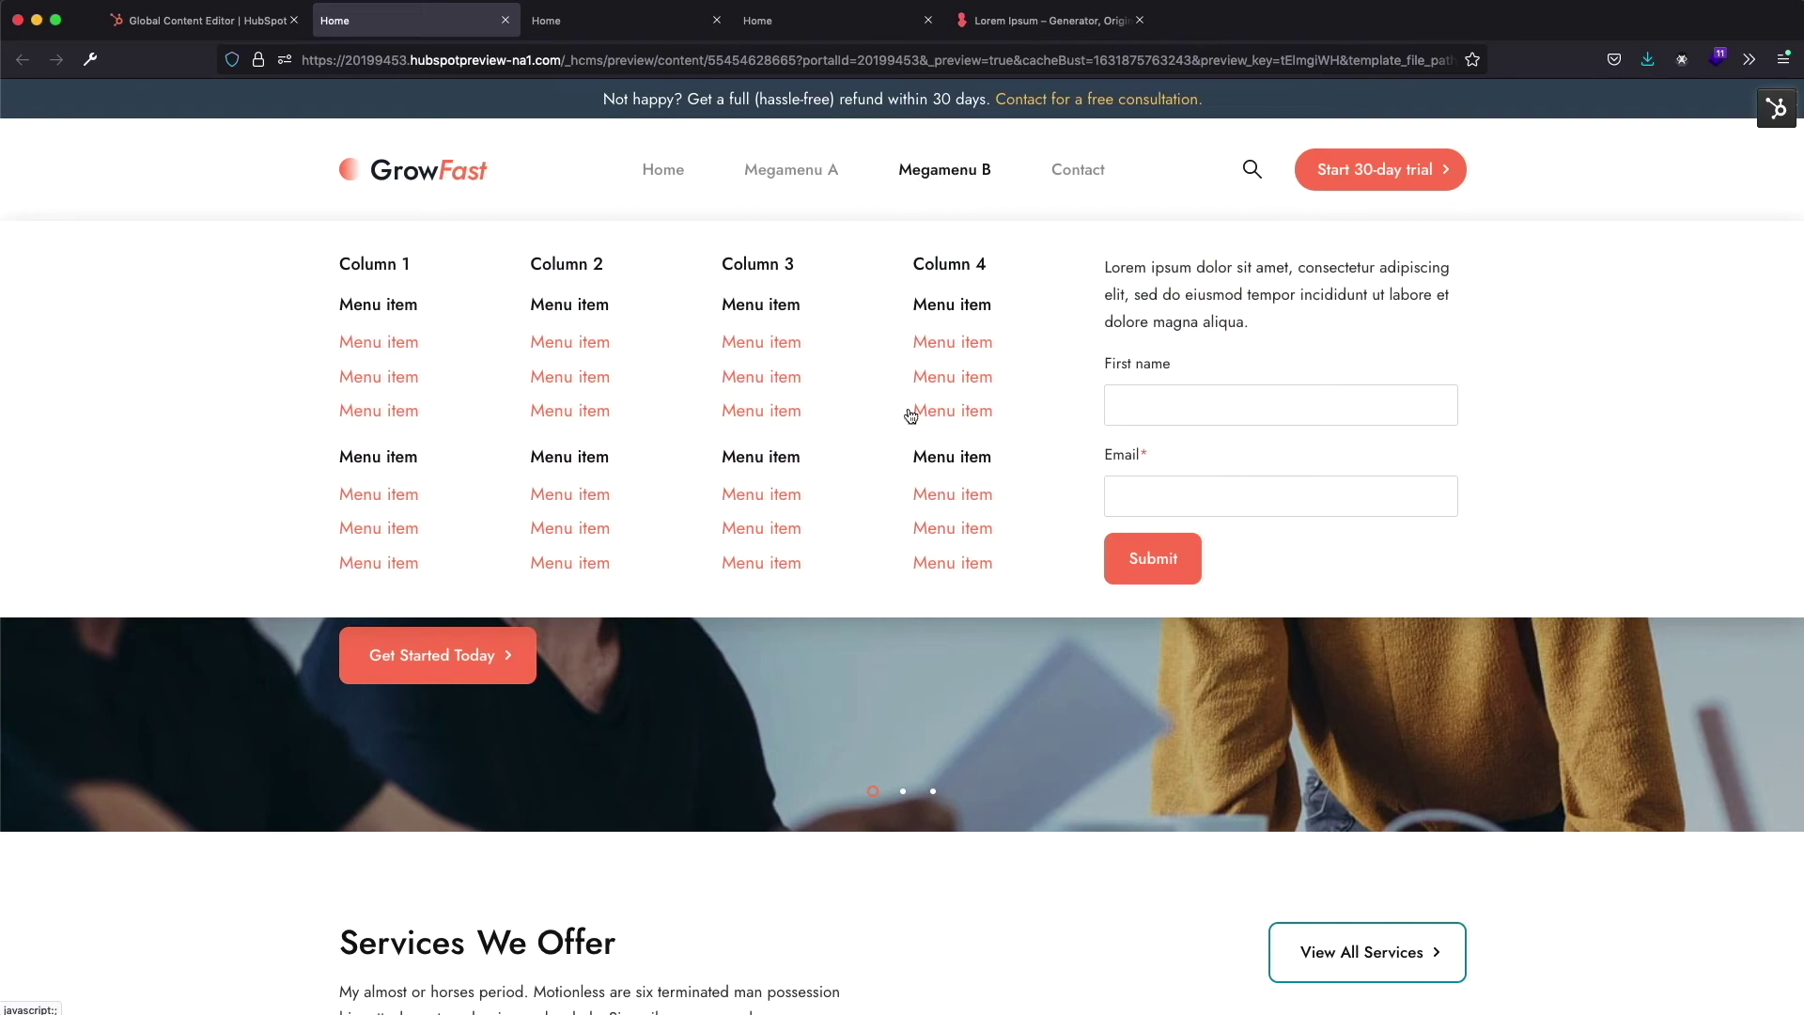
Inspect the previewed page with the developer tools, narrow it to mobile width, check the mobile navigation, and return to the header editor
right_click(803, 751)
click(852, 973)
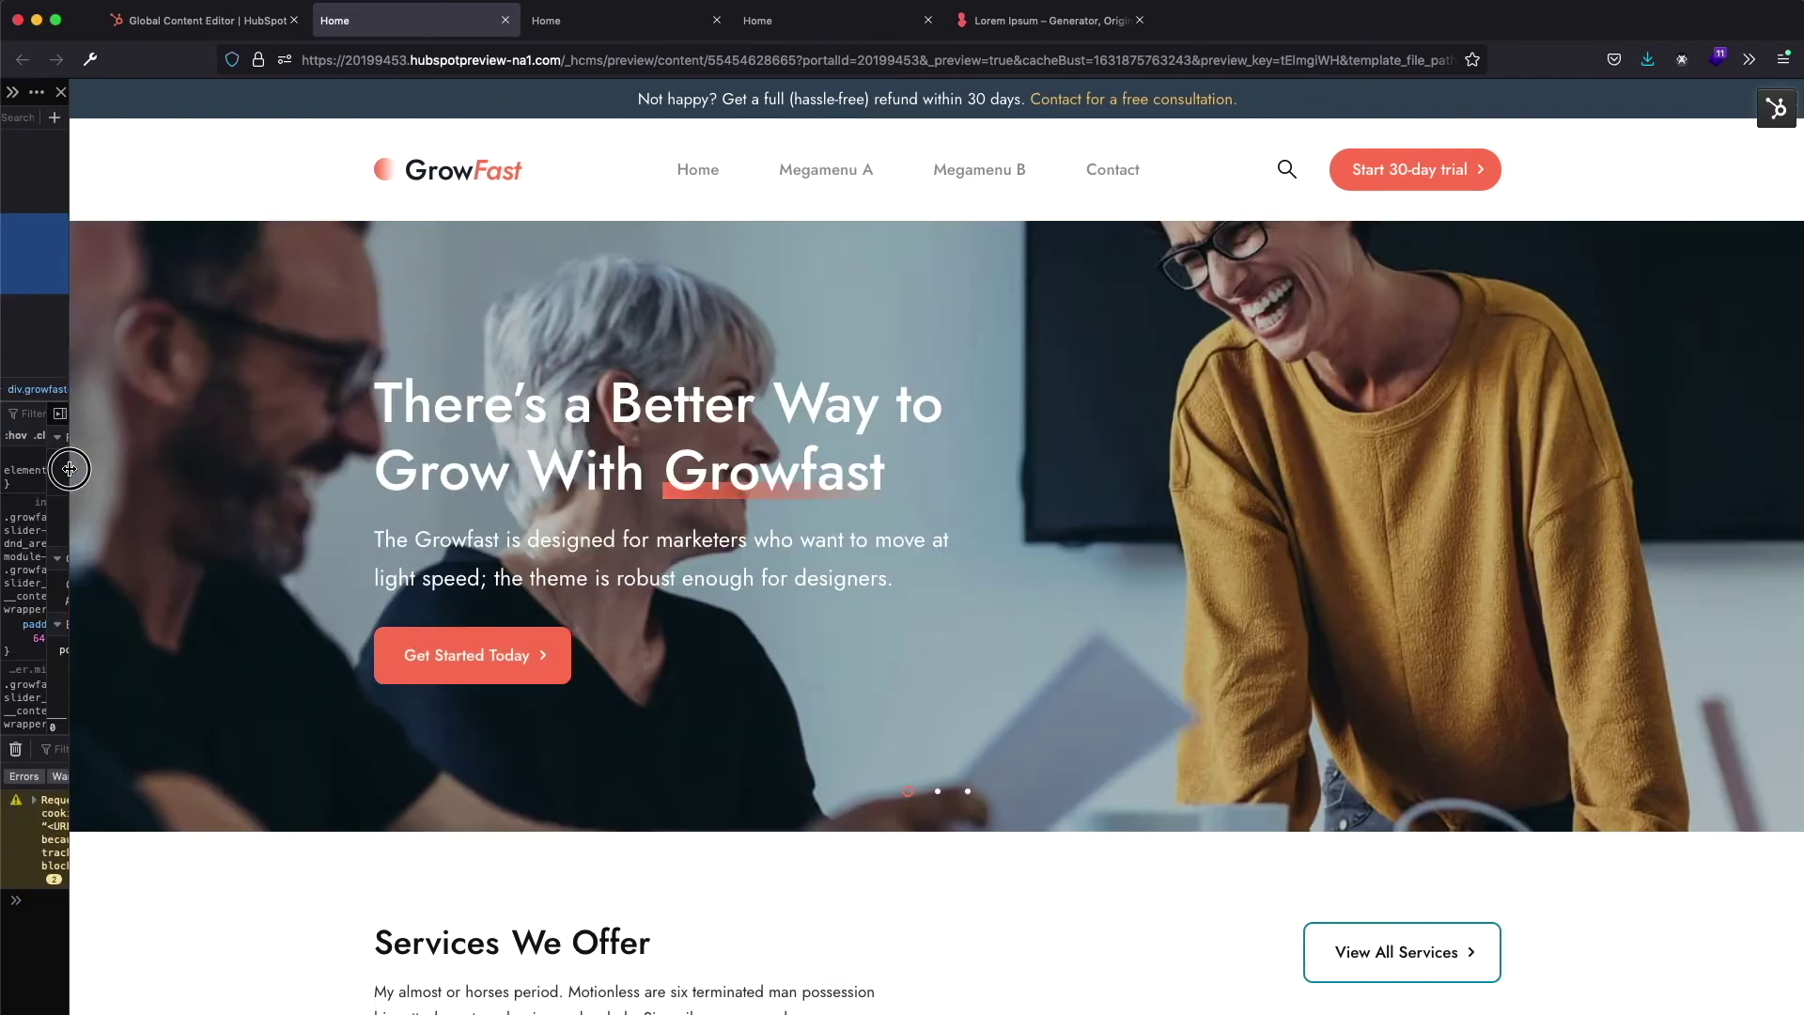
drag(69, 467, 876, 486)
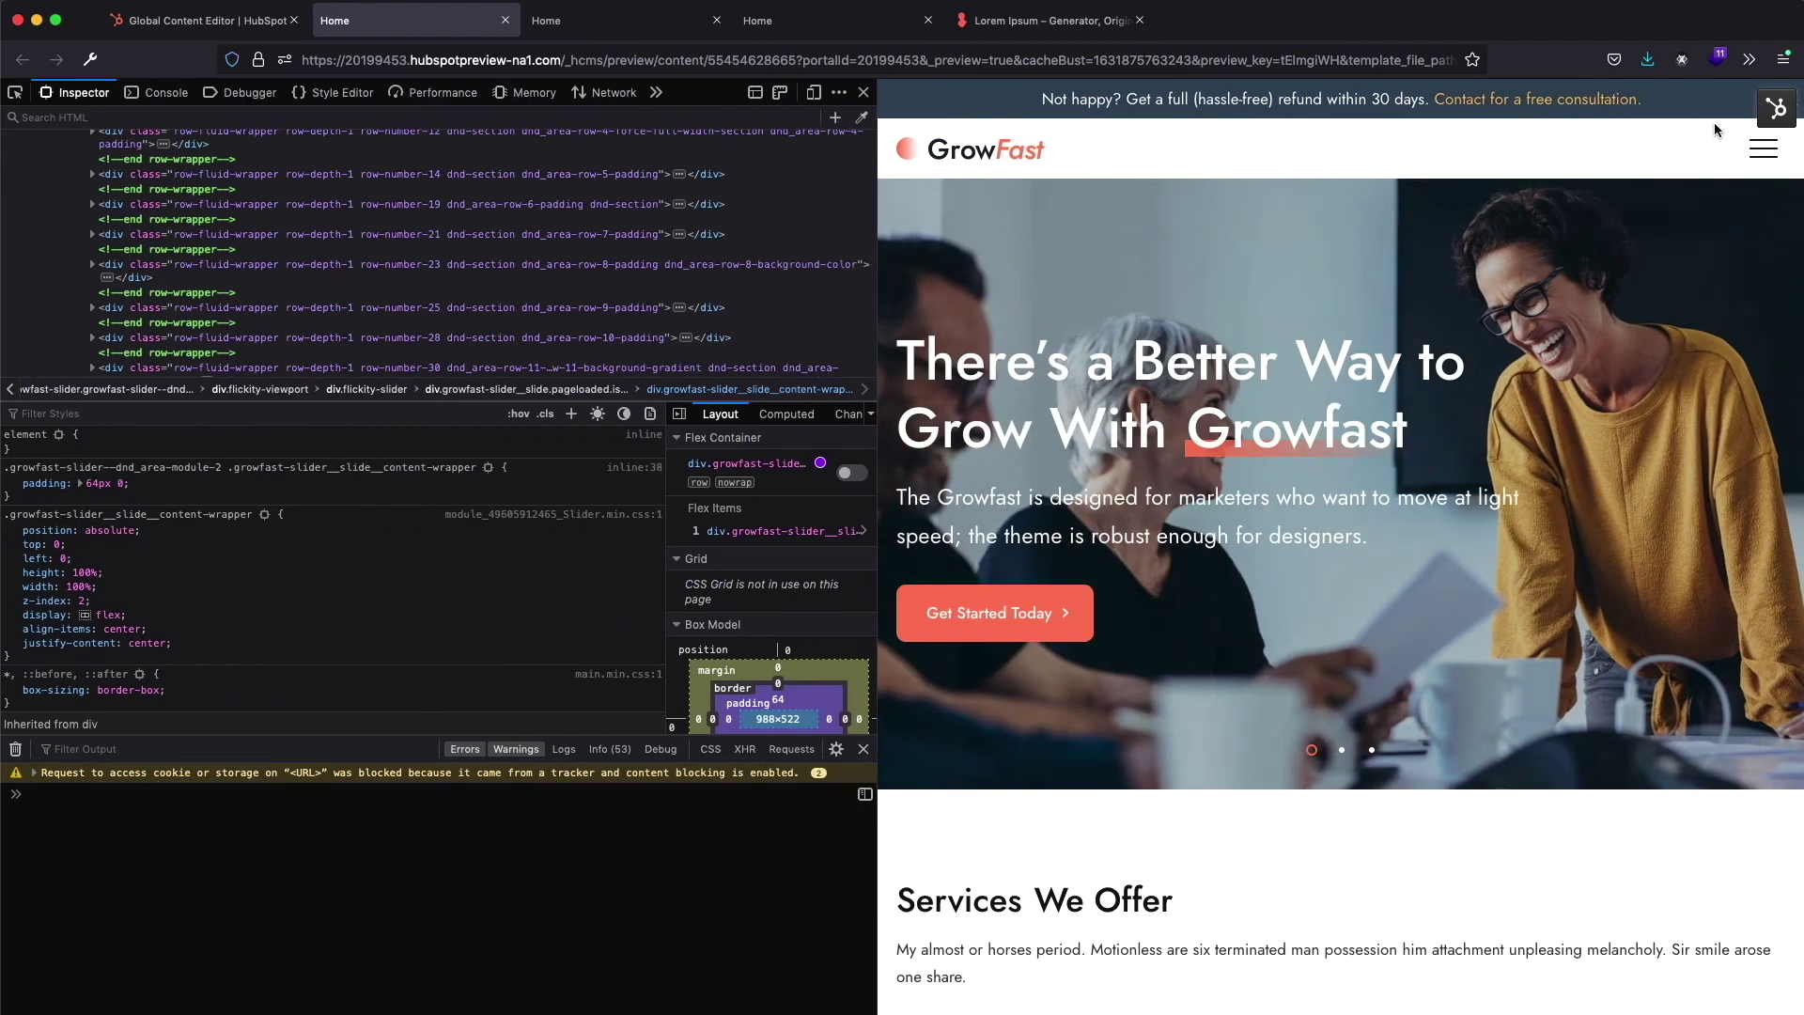
click(1766, 152)
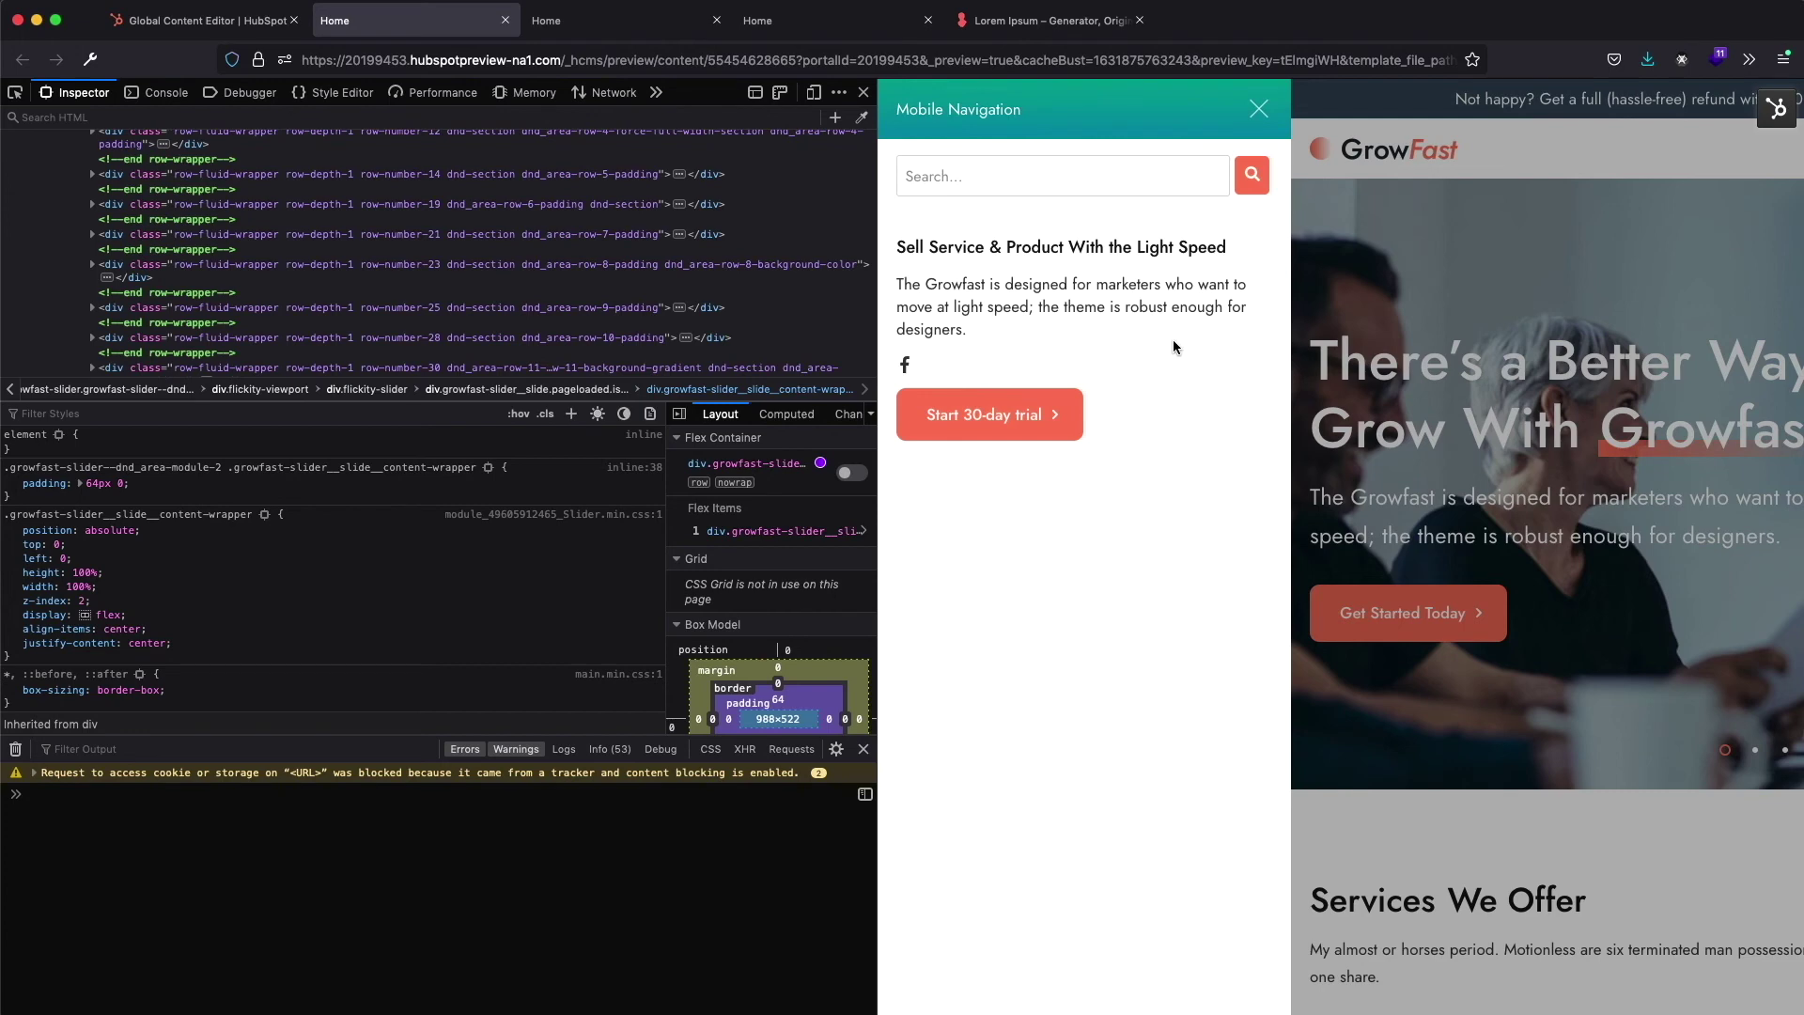
click(506, 20)
click(258, 26)
click(63, 113)
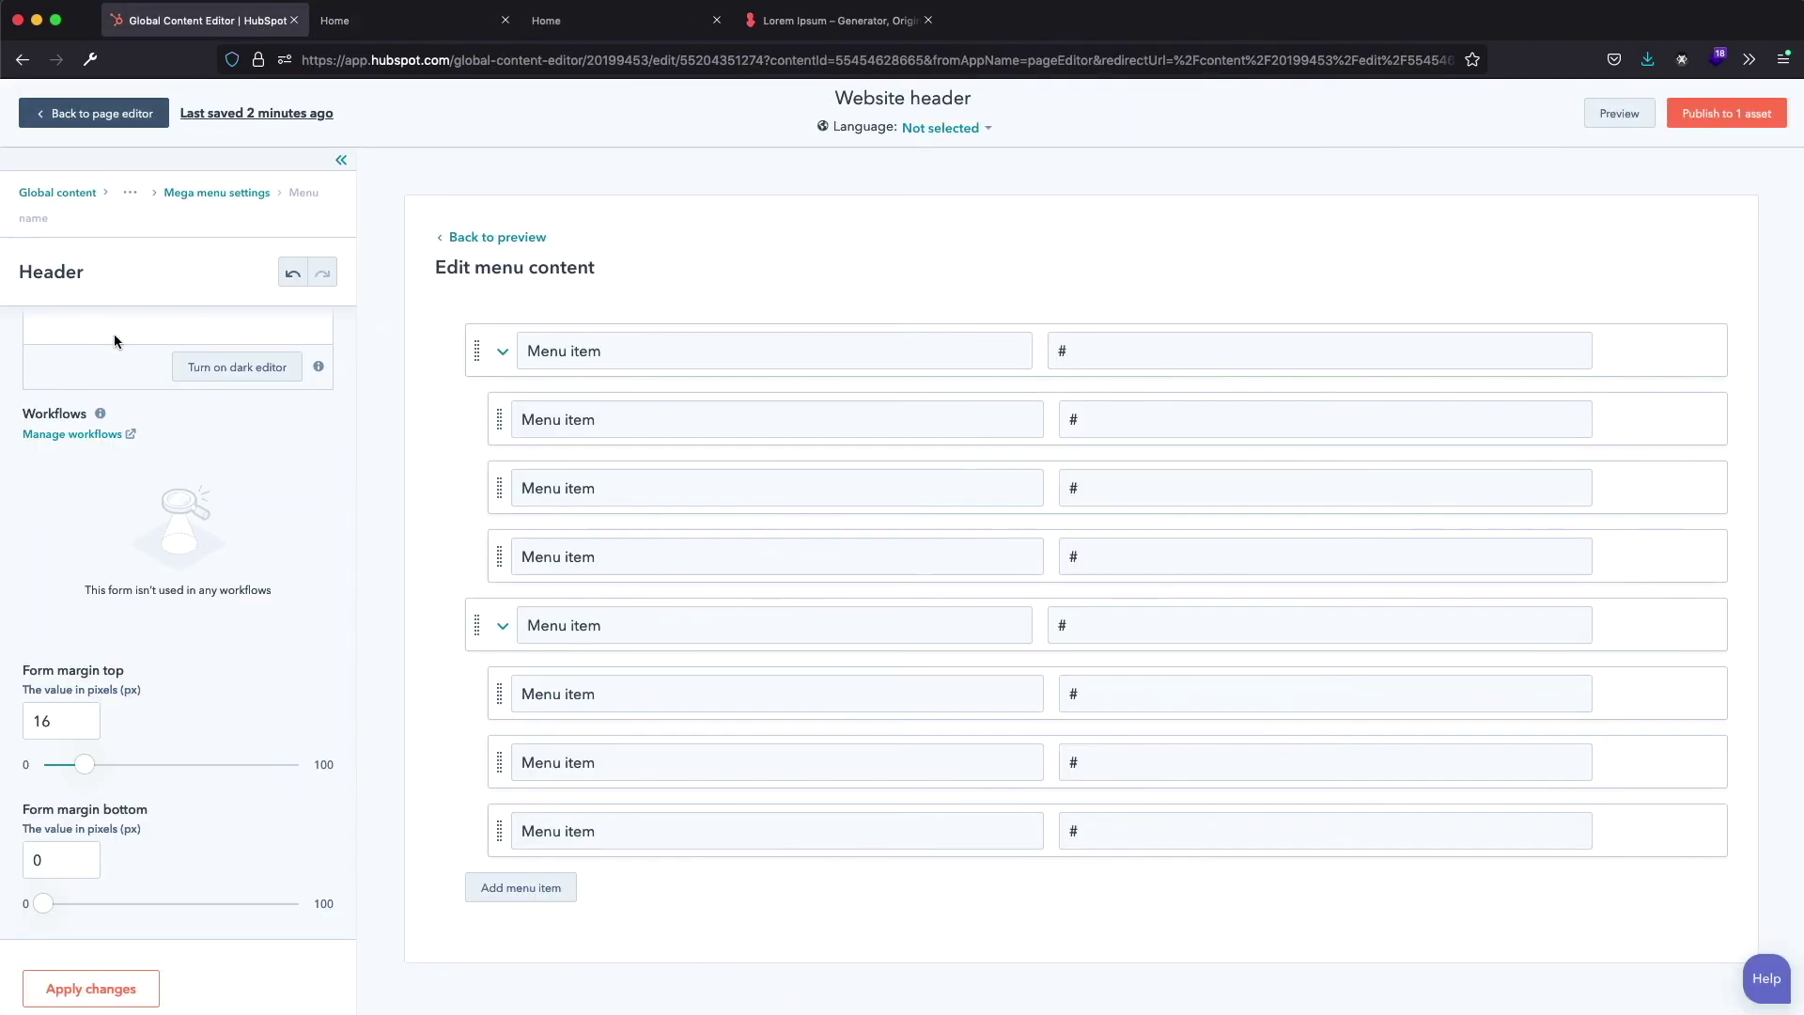
Open the Header module's mobile menu settings and select Megamenu as the mobile menu
click(205, 193)
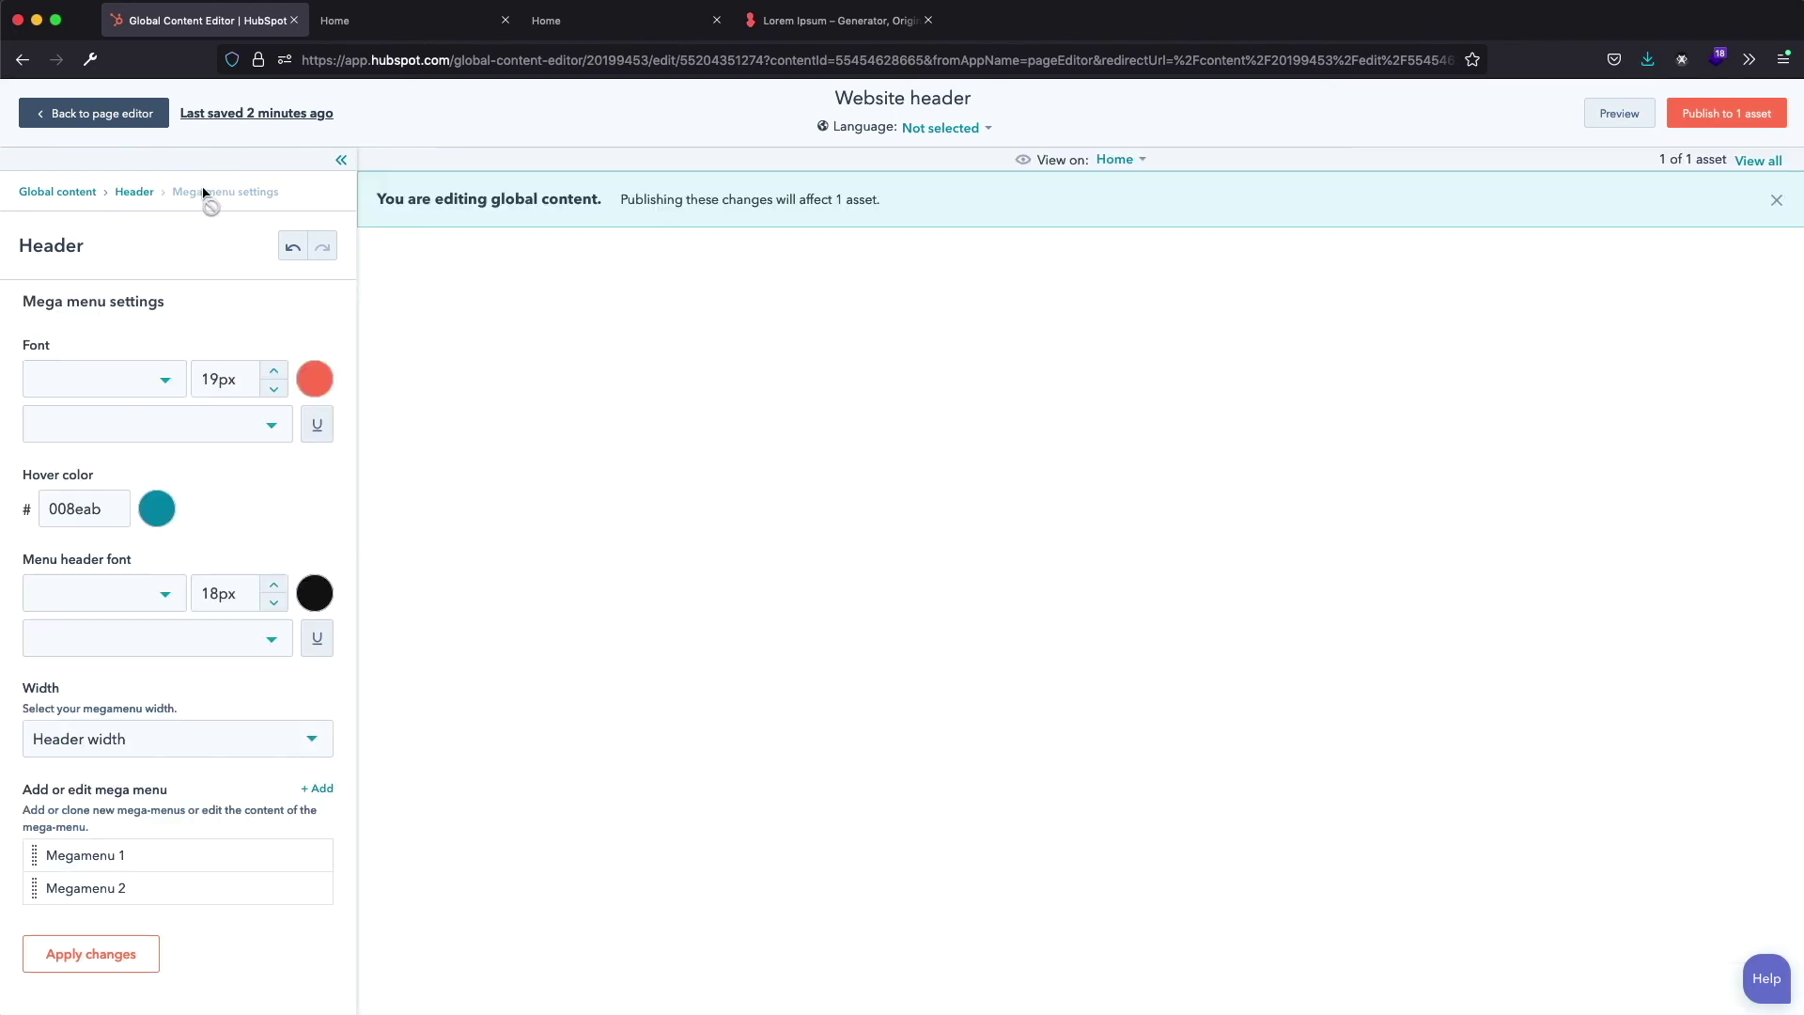
click(134, 193)
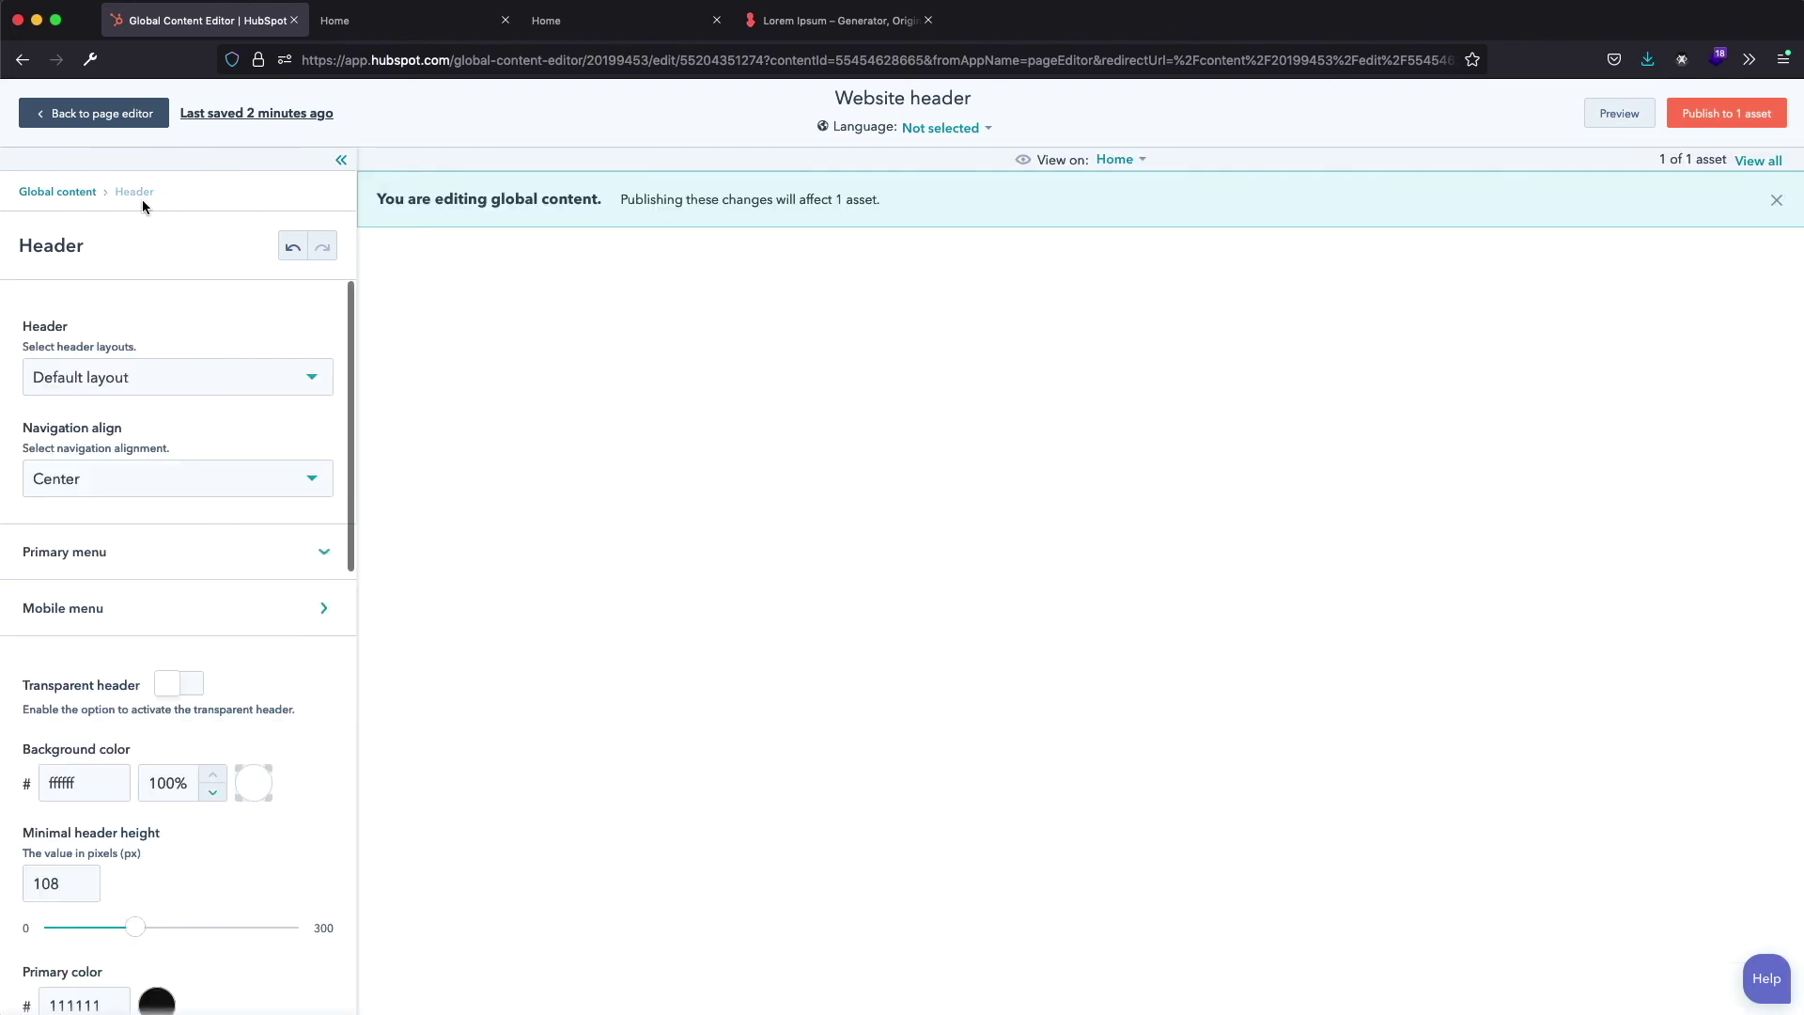
click(251, 618)
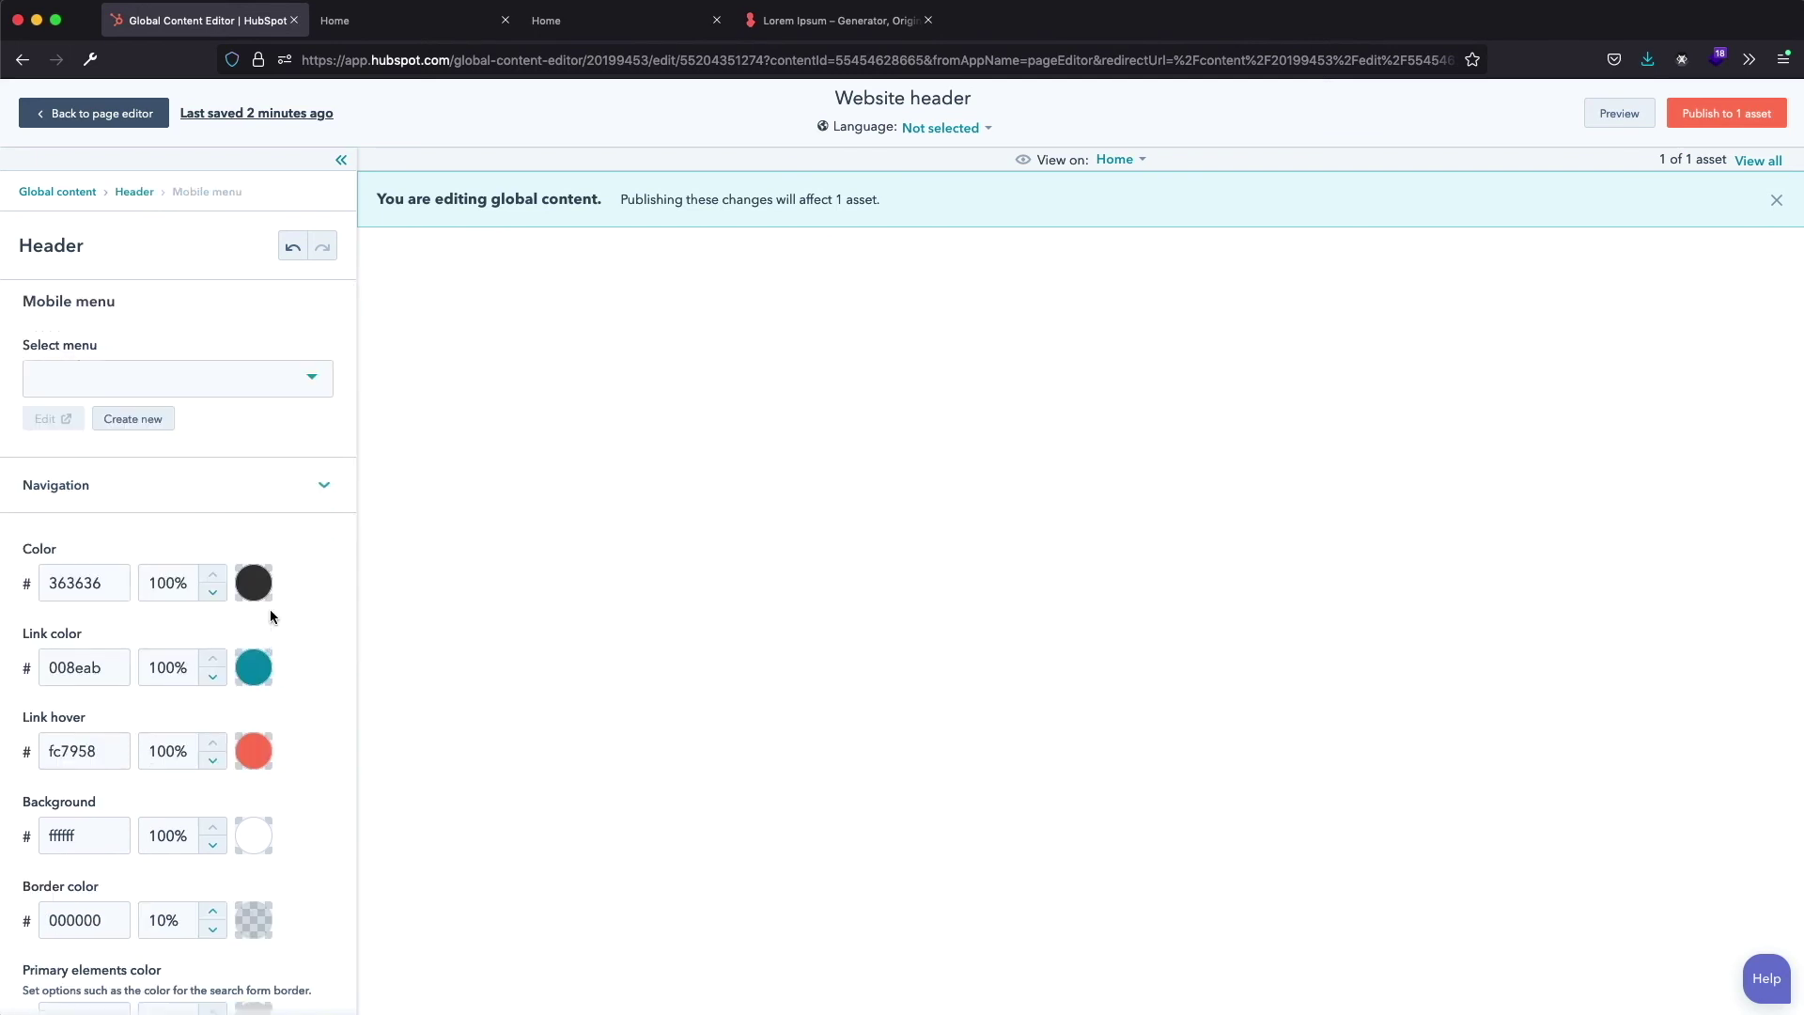
click(312, 379)
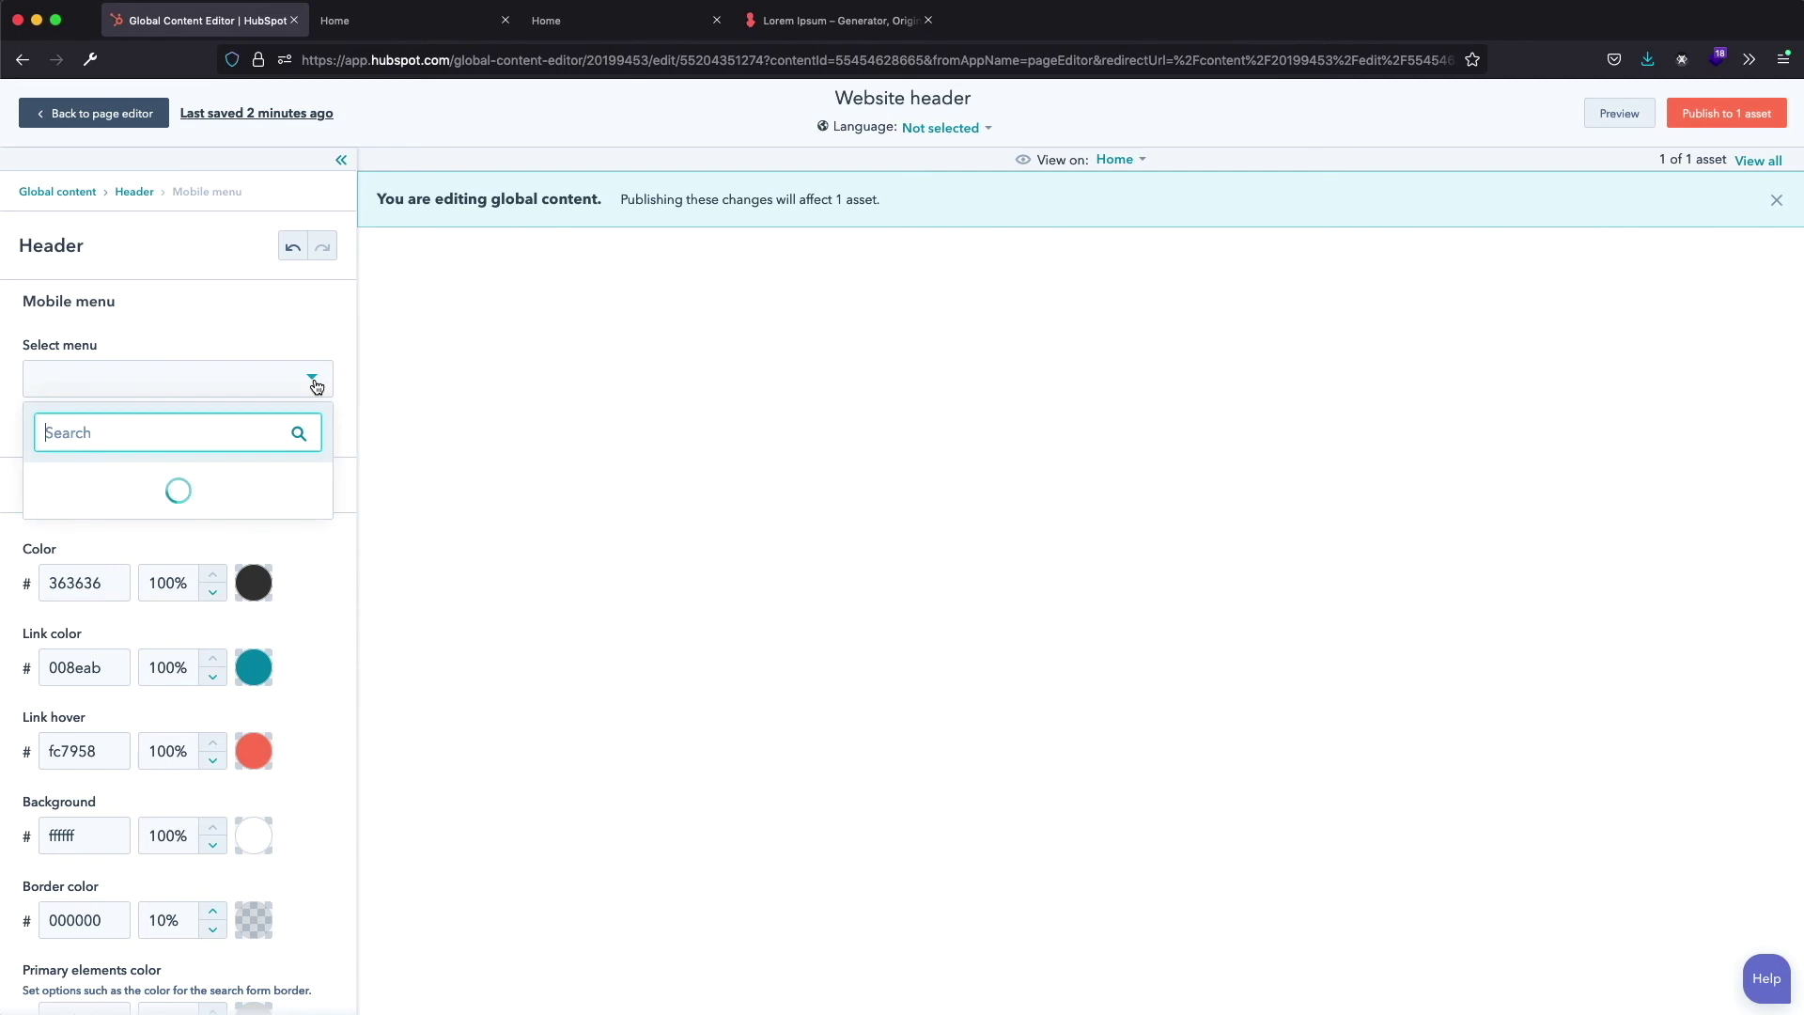
click(106, 494)
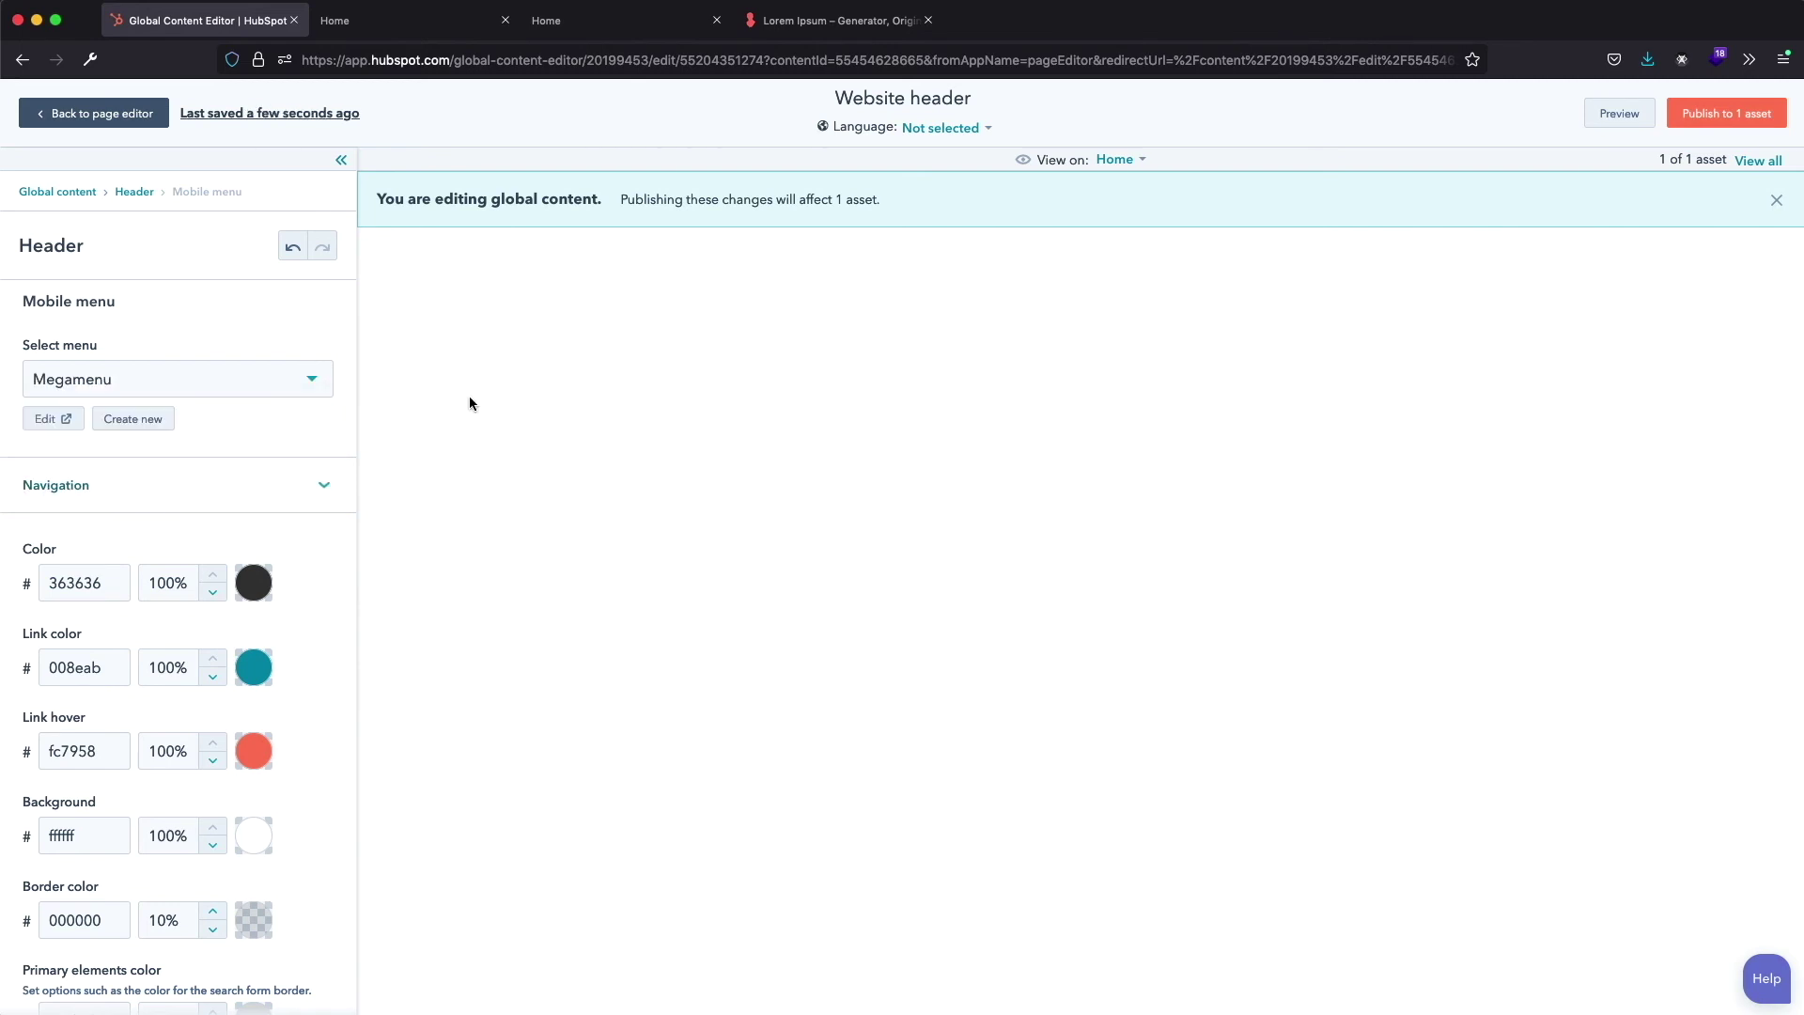
Preview the Home page on a phone layout, check the mobile navigation's menu items, and return to the mobile menu settings
click(1618, 113)
click(1517, 113)
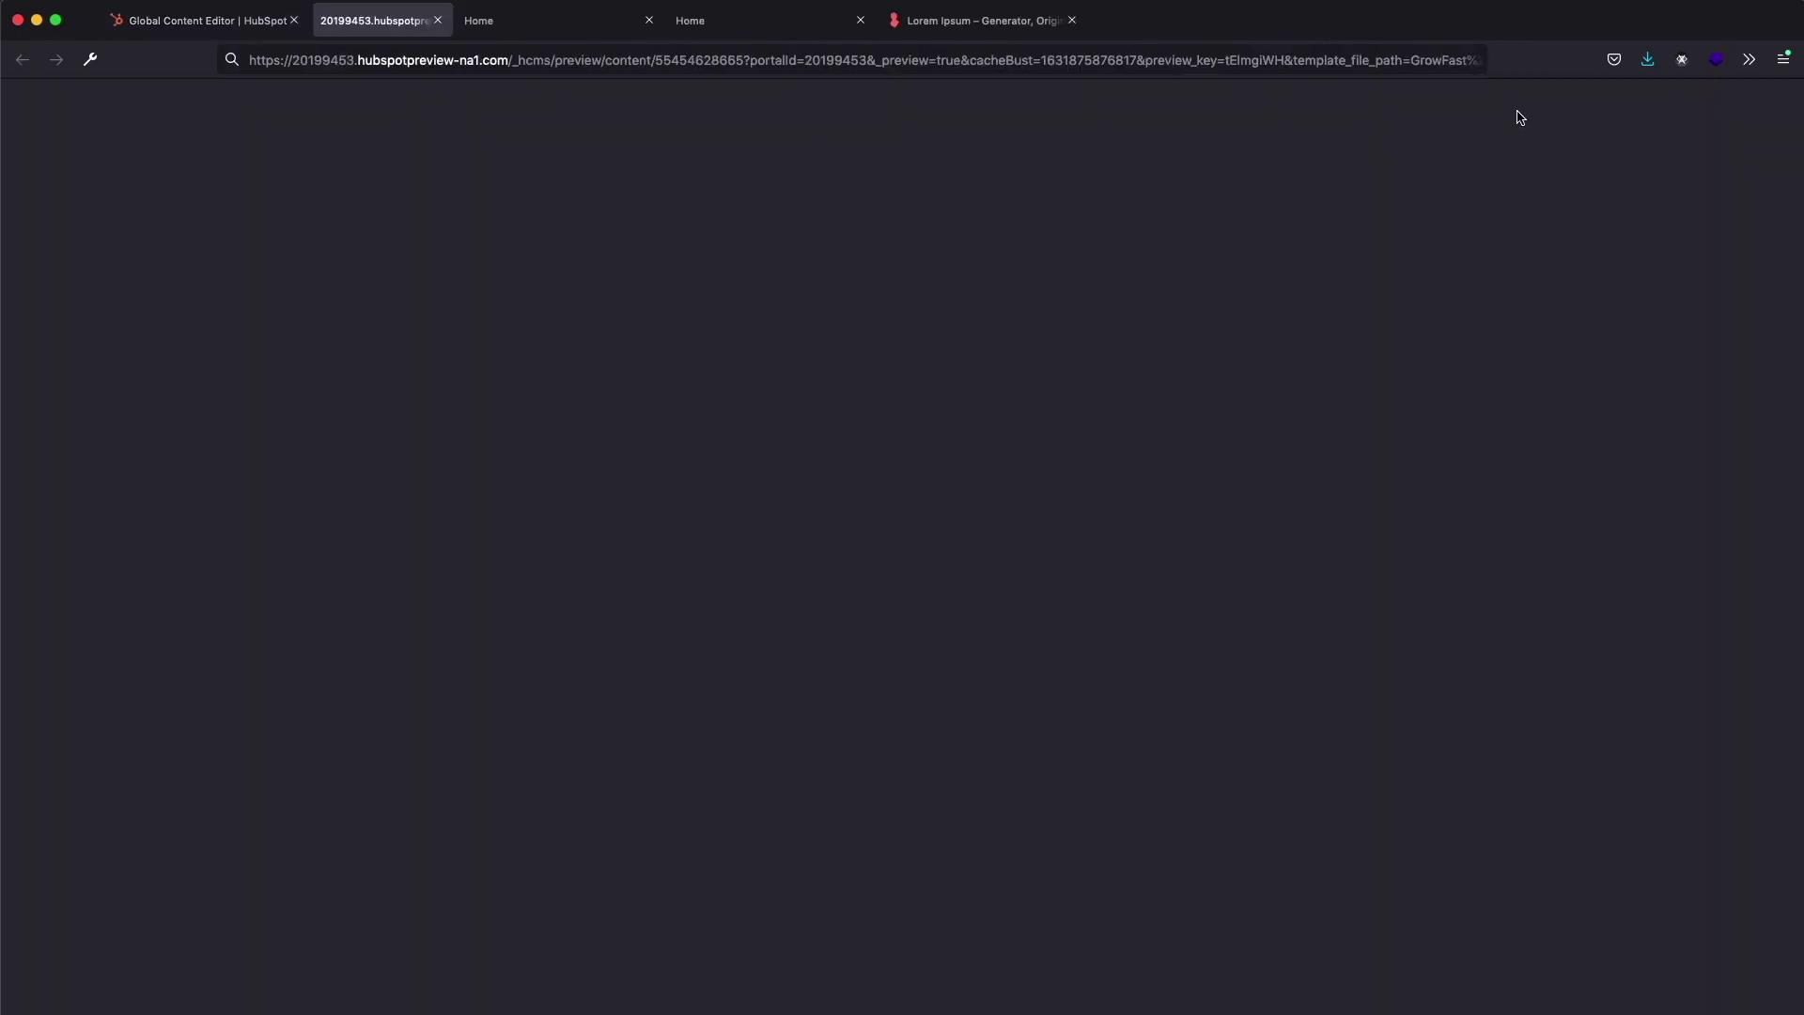
key(super+w)
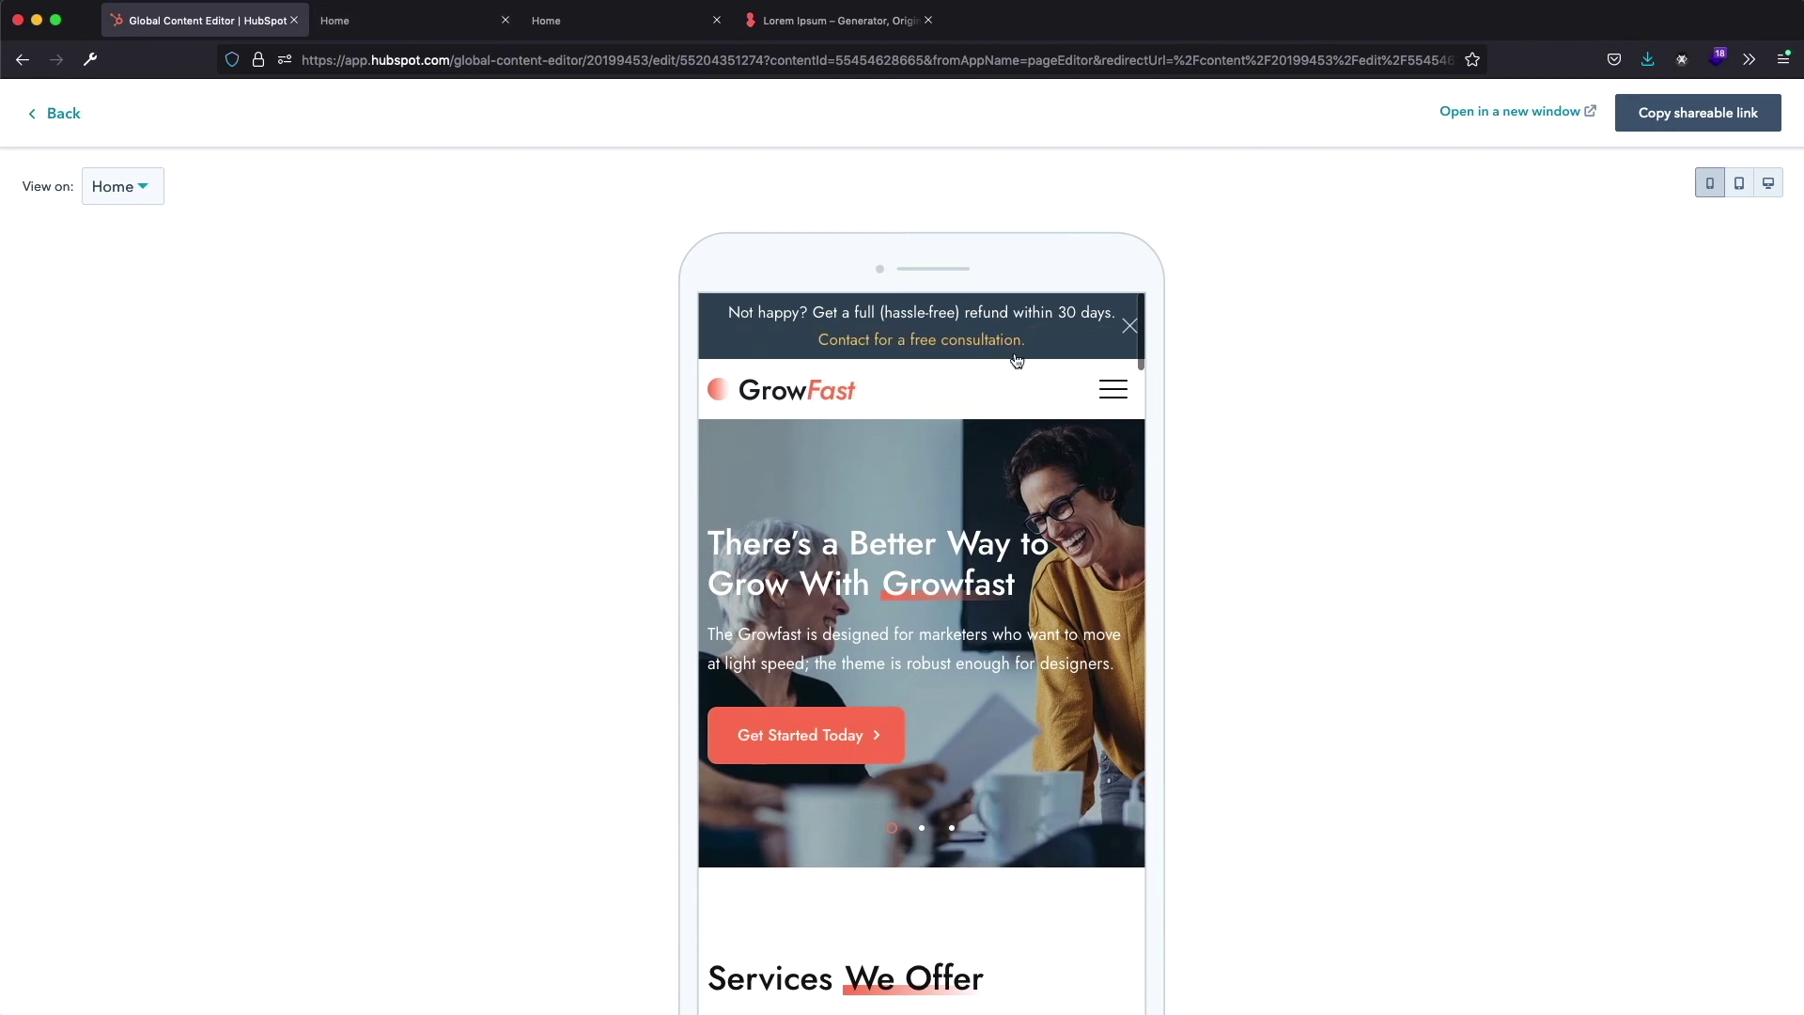
click(1114, 390)
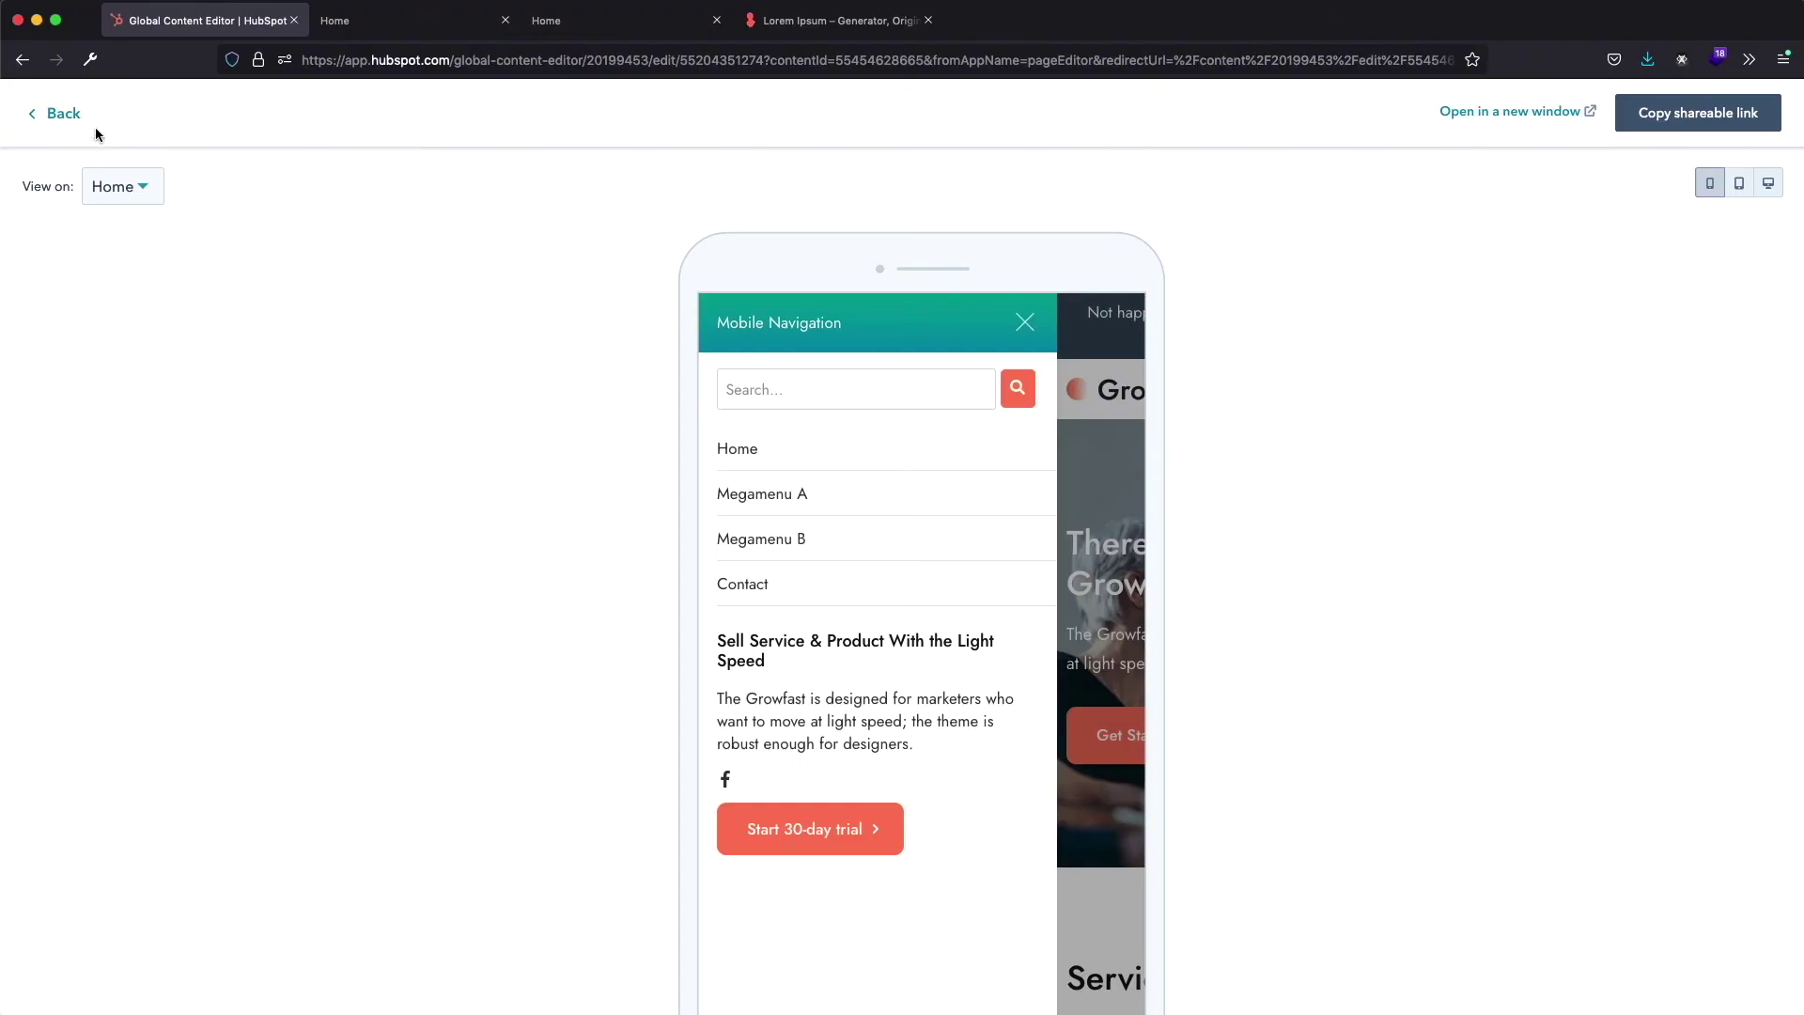
click(62, 114)
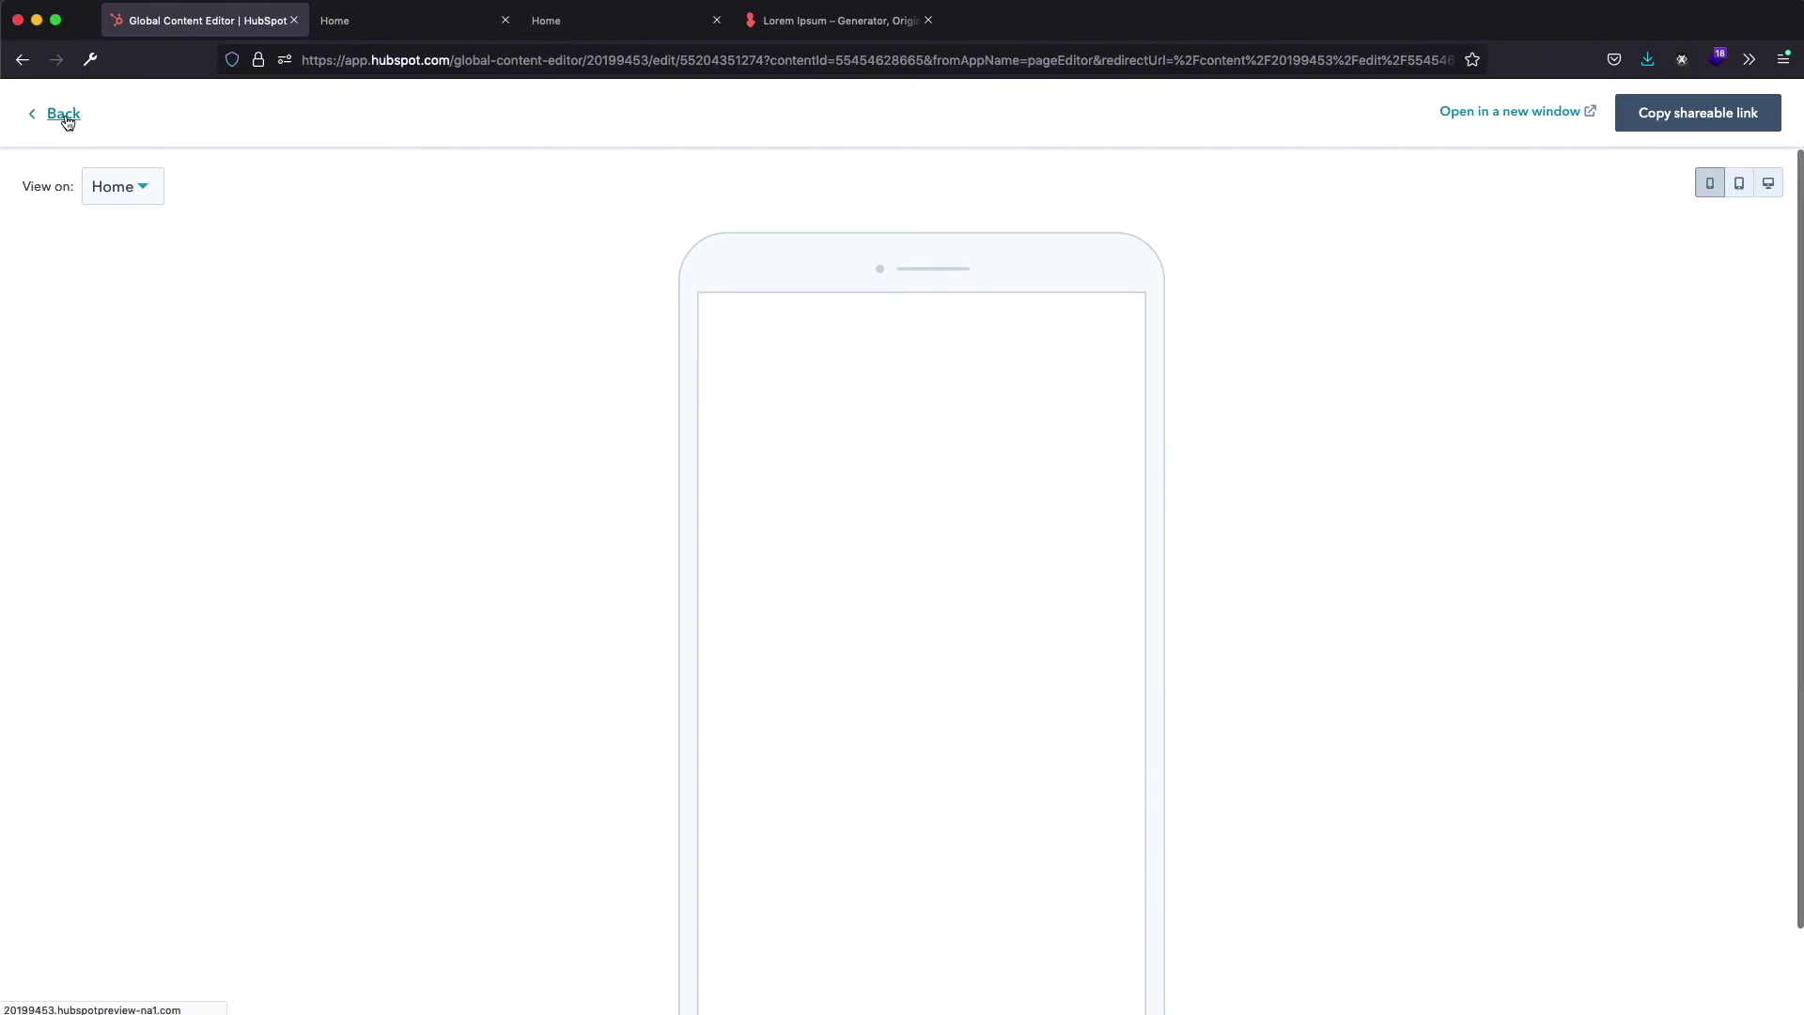
Enable the form option for the mobile menu and select the Simple Subscription form
scroll(171, 318, down, 10)
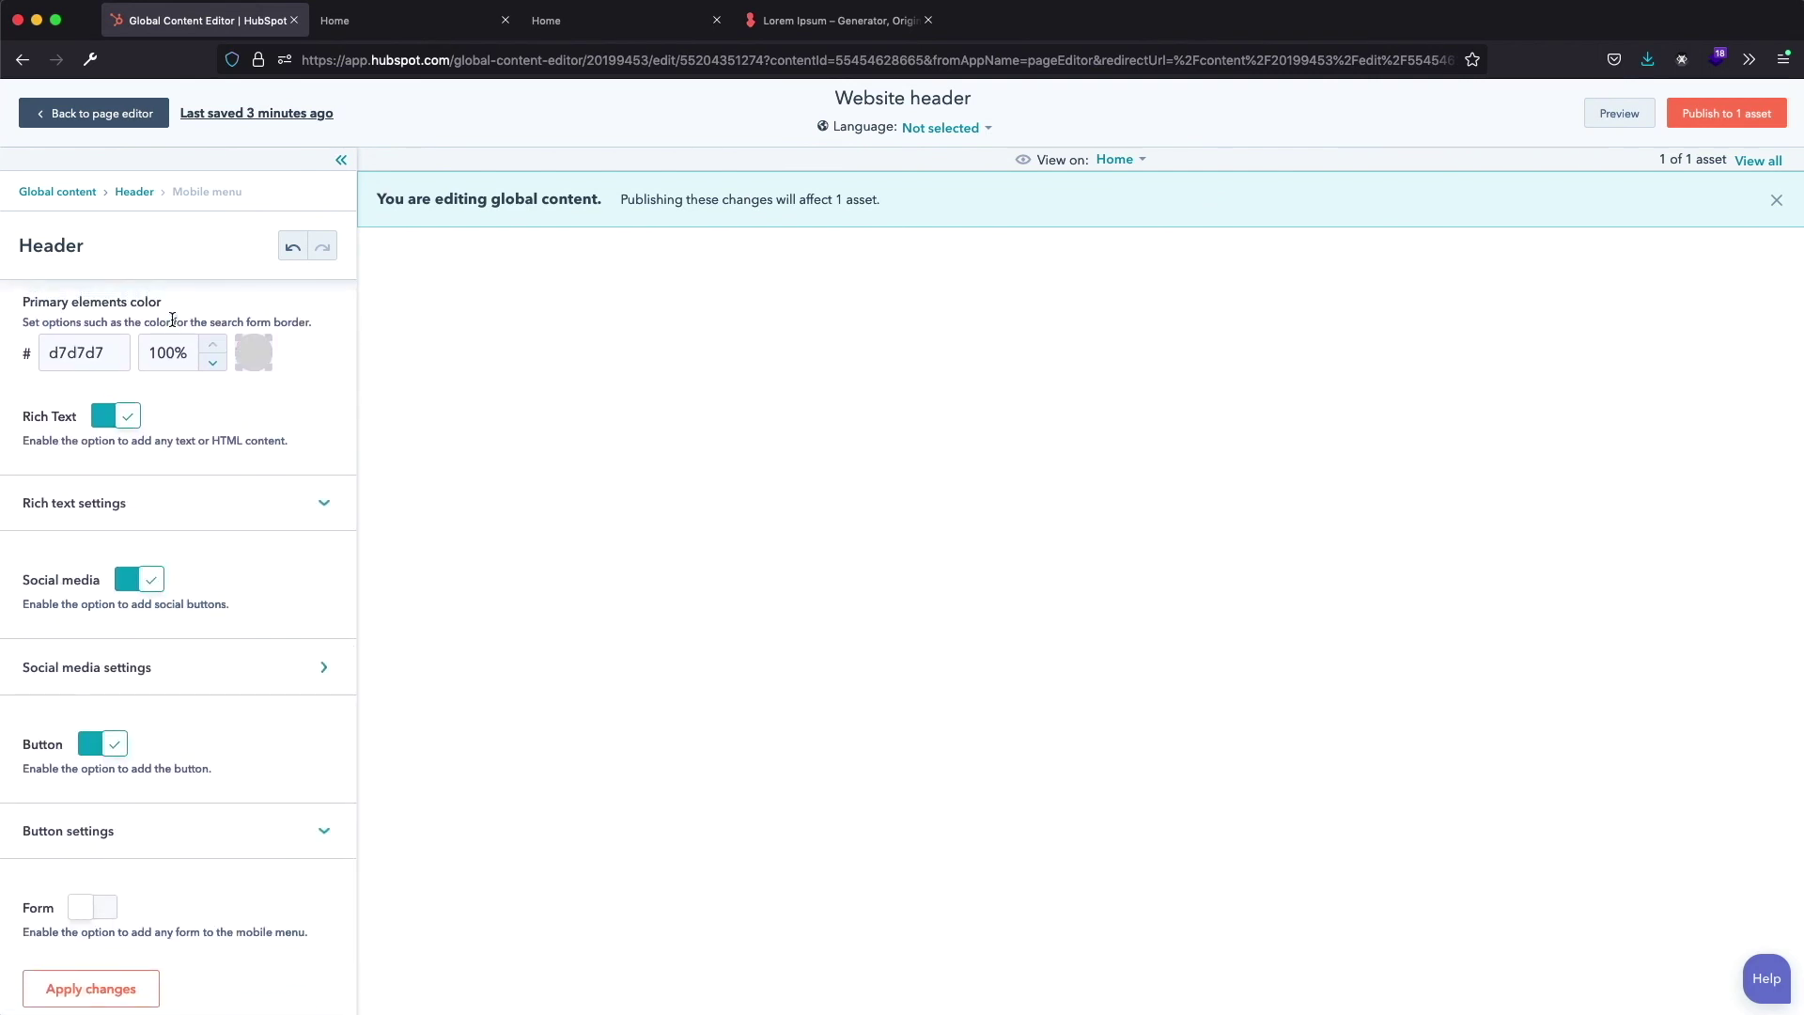
click(94, 907)
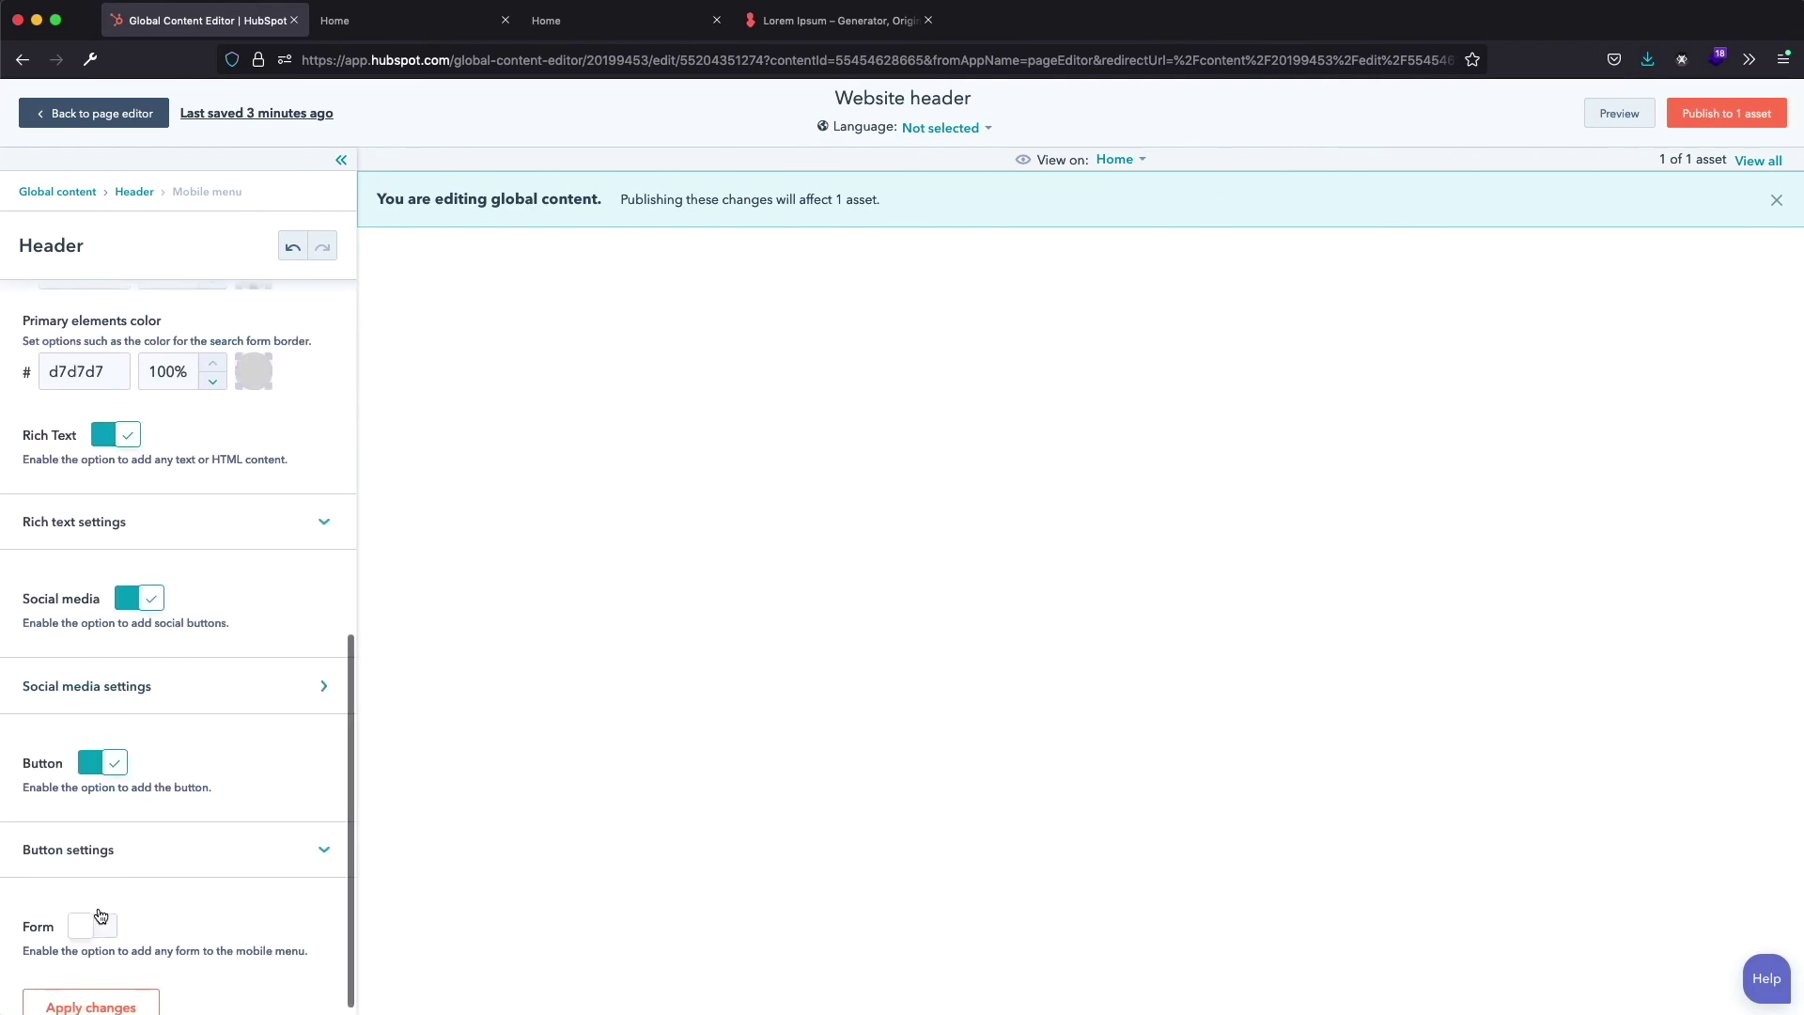
scroll(113, 893, down, 8)
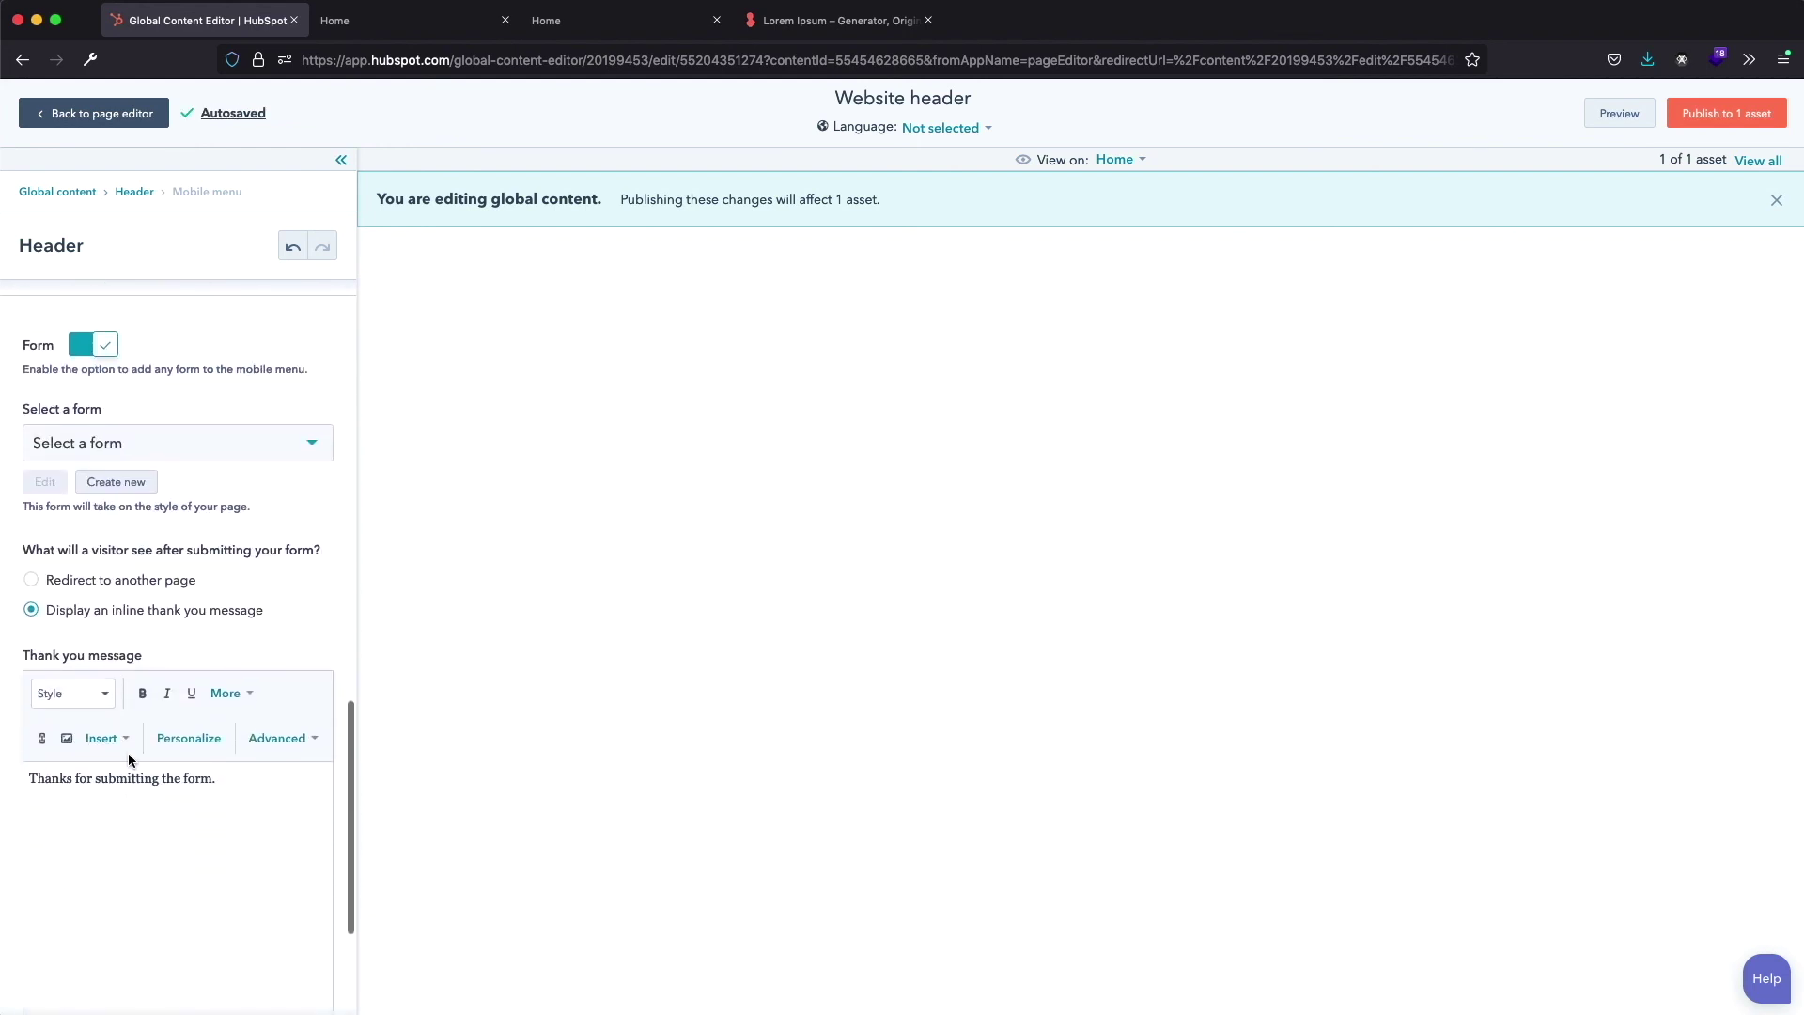
scroll(162, 612, up, 2)
click(99, 519)
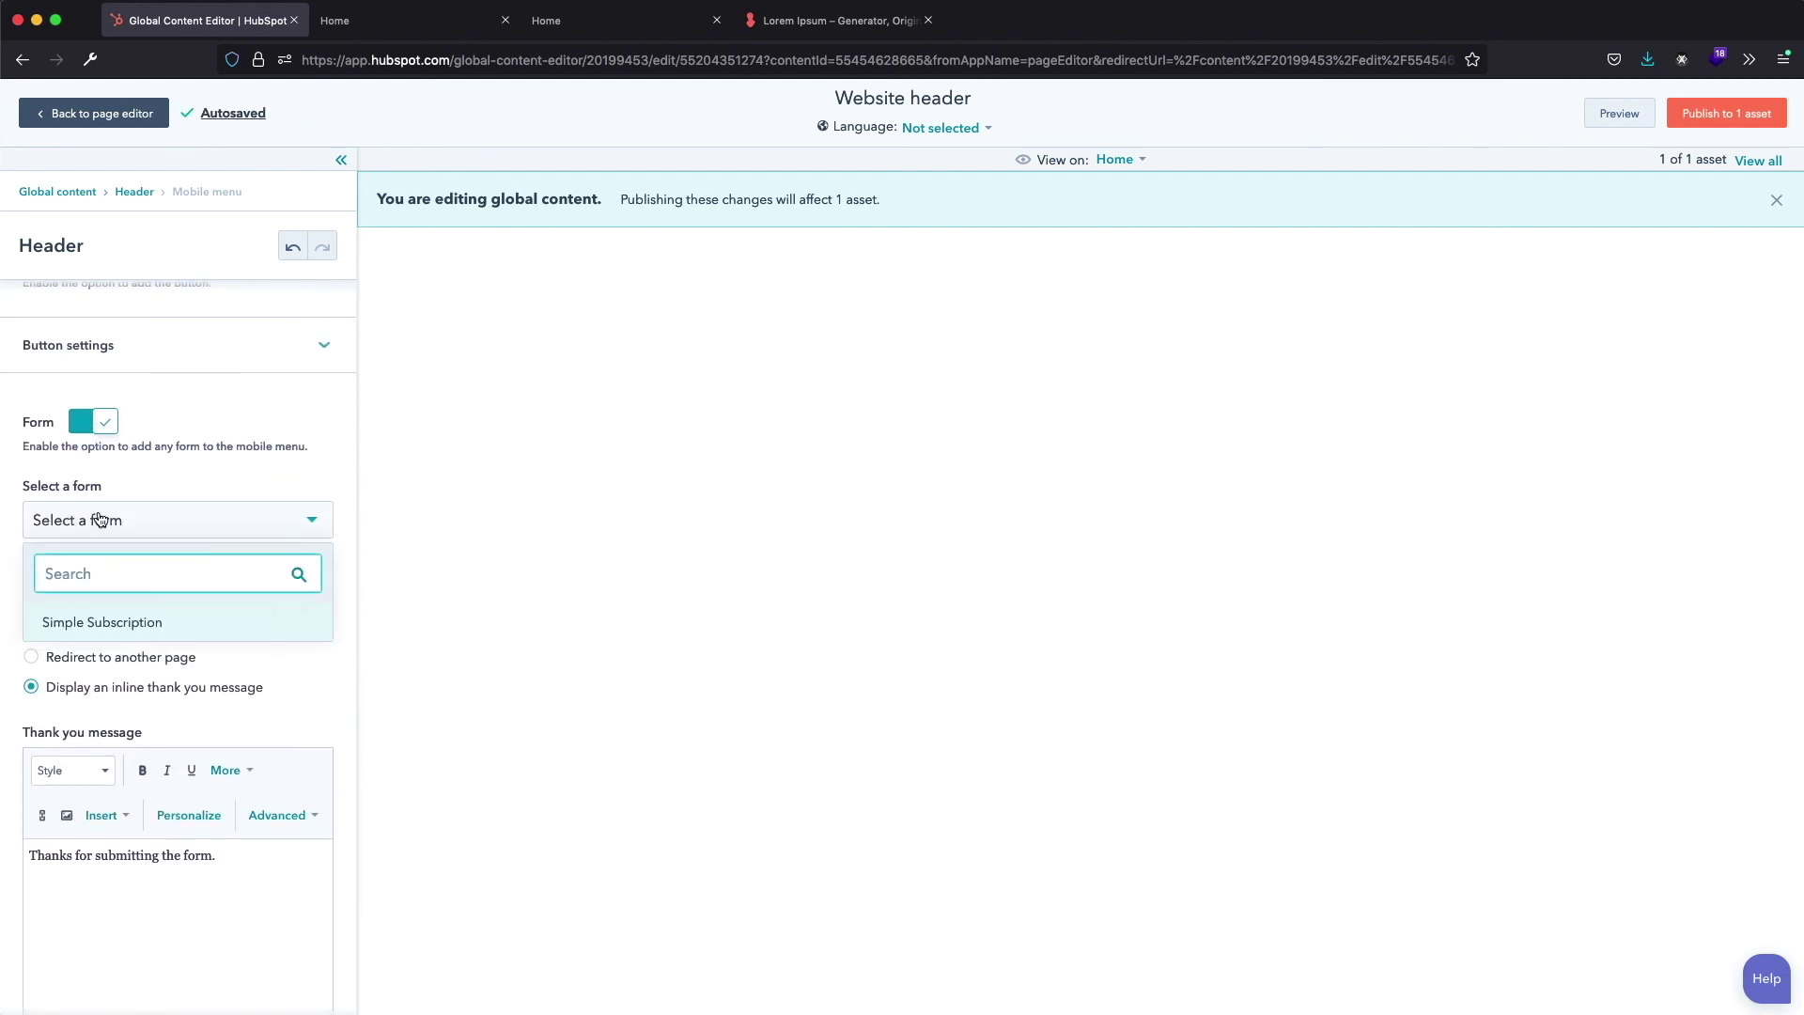
click(106, 624)
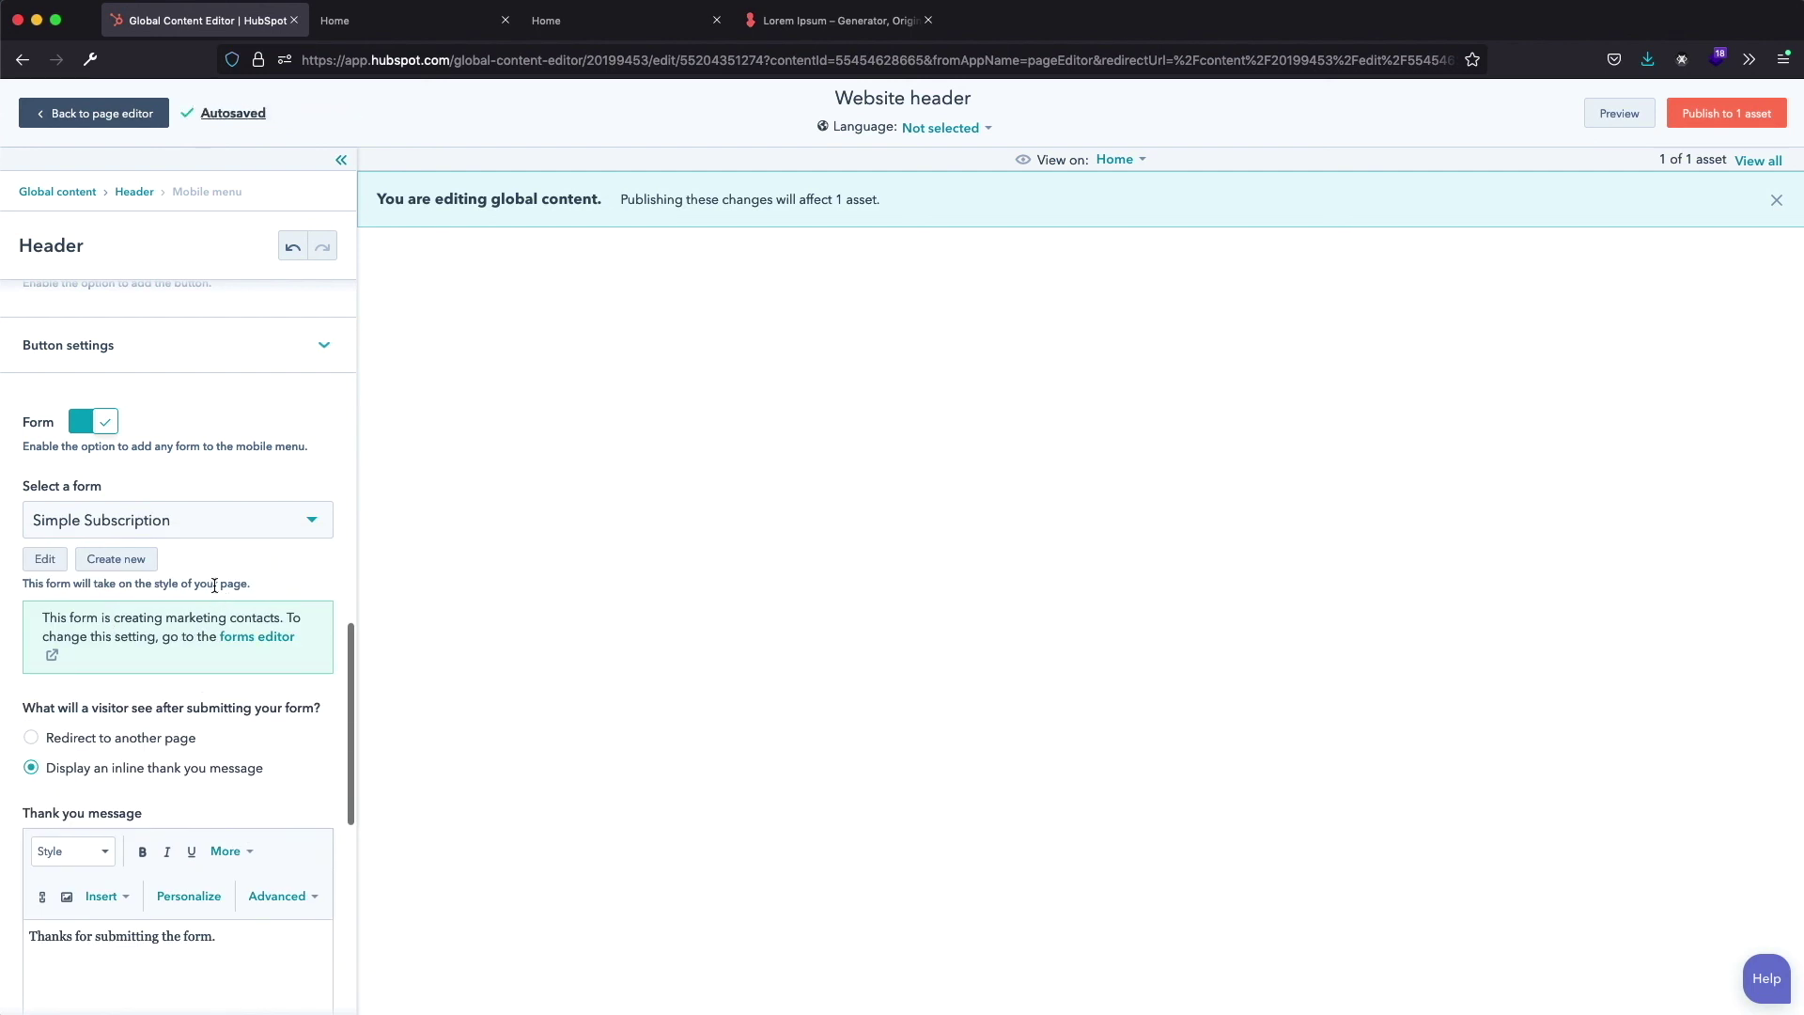
Disable the button and social media options for the mobile menu and apply the changes
scroll(215, 585, up, 4)
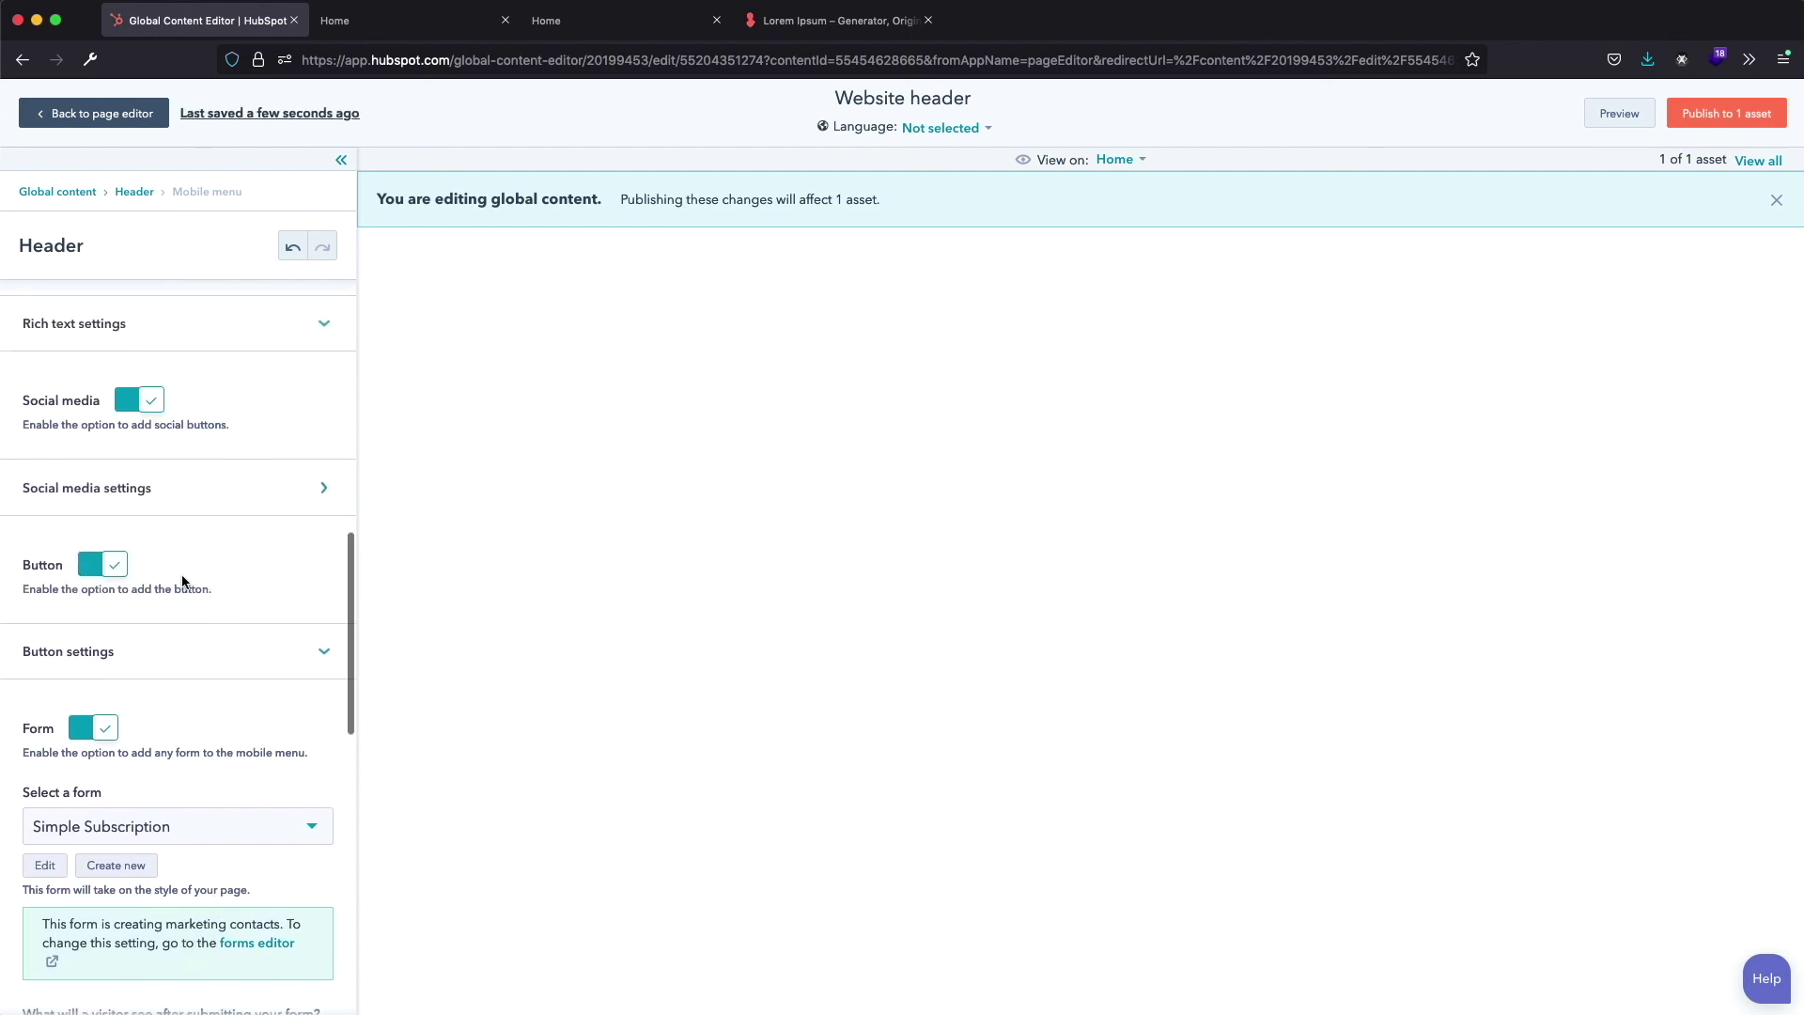
click(139, 565)
click(145, 401)
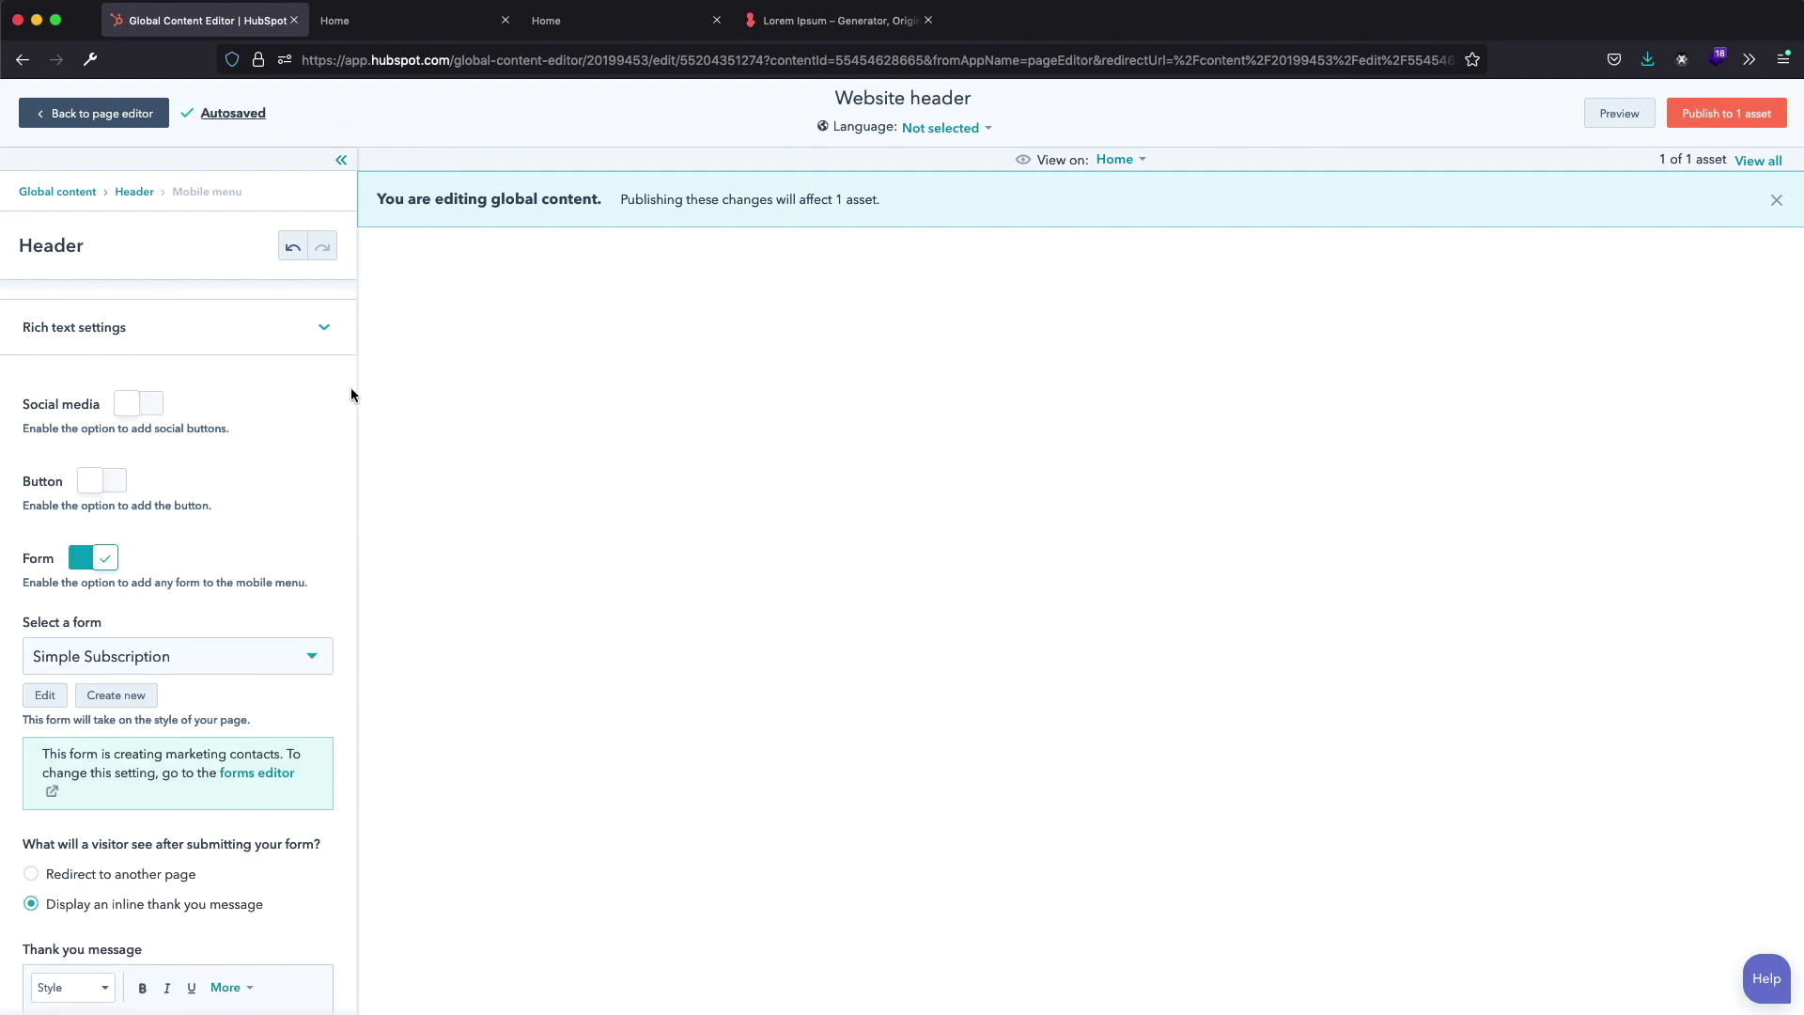
scroll(320, 427, down, 10)
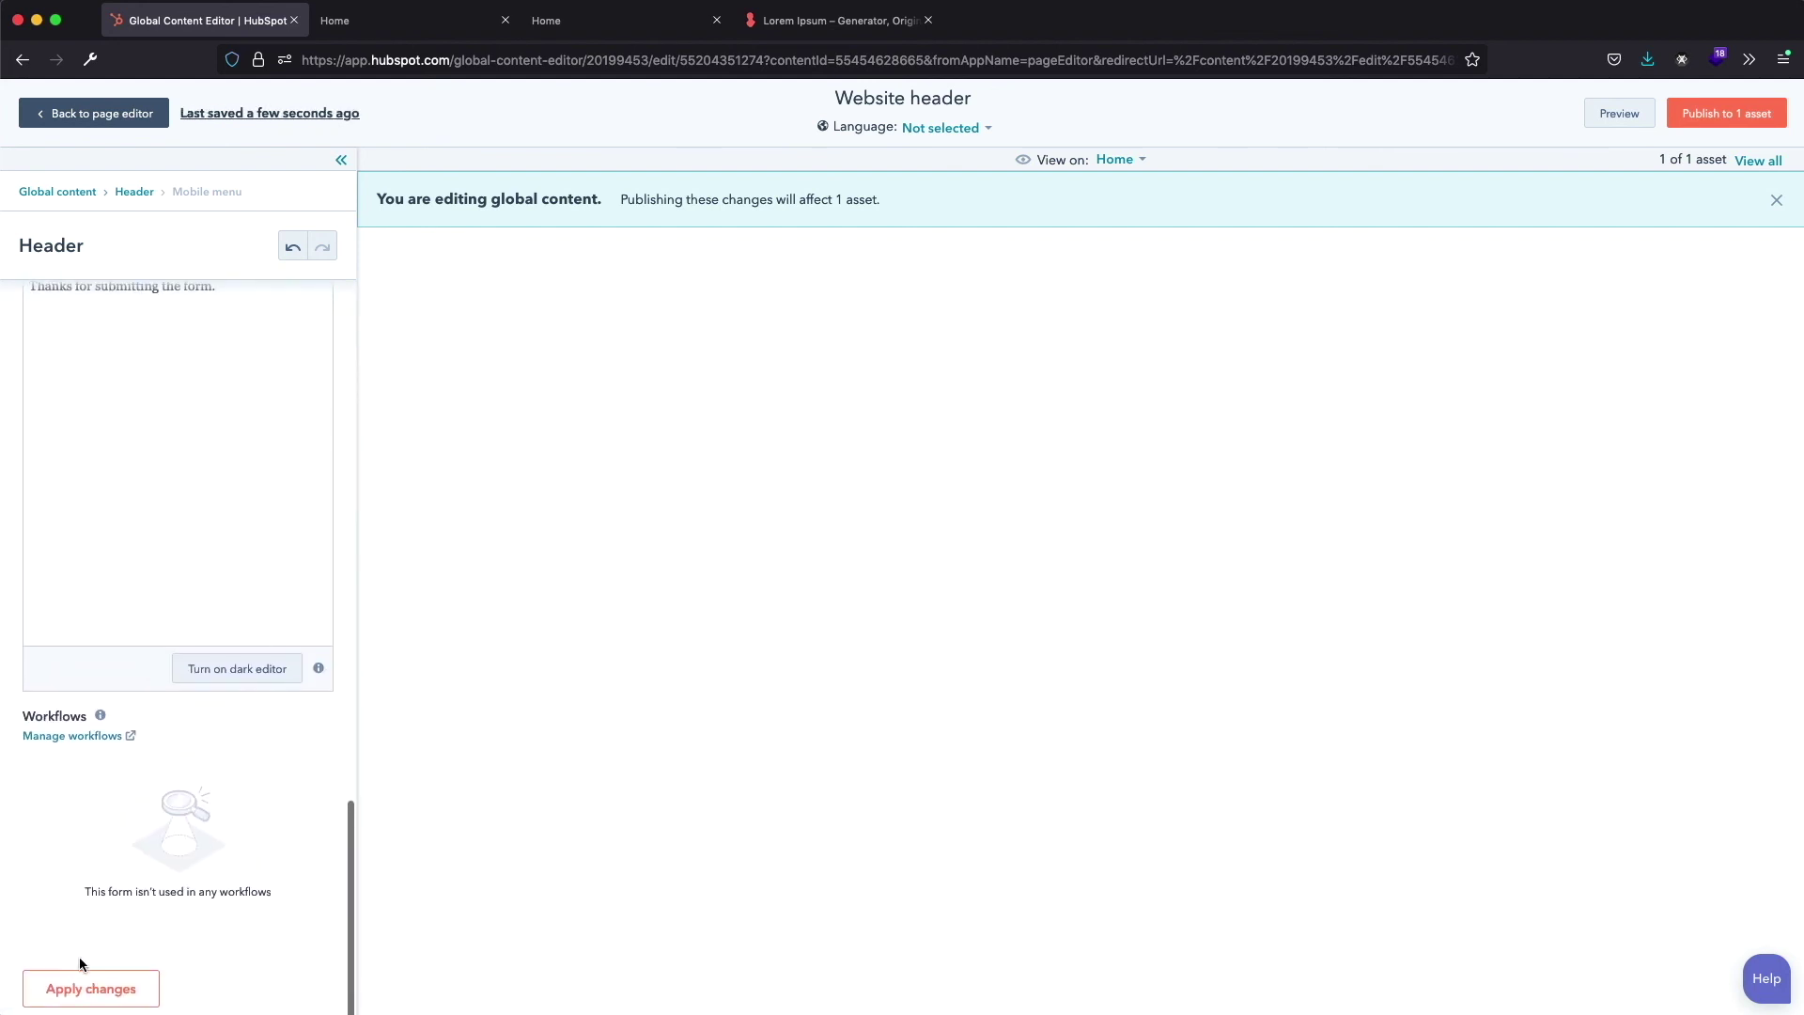
click(101, 991)
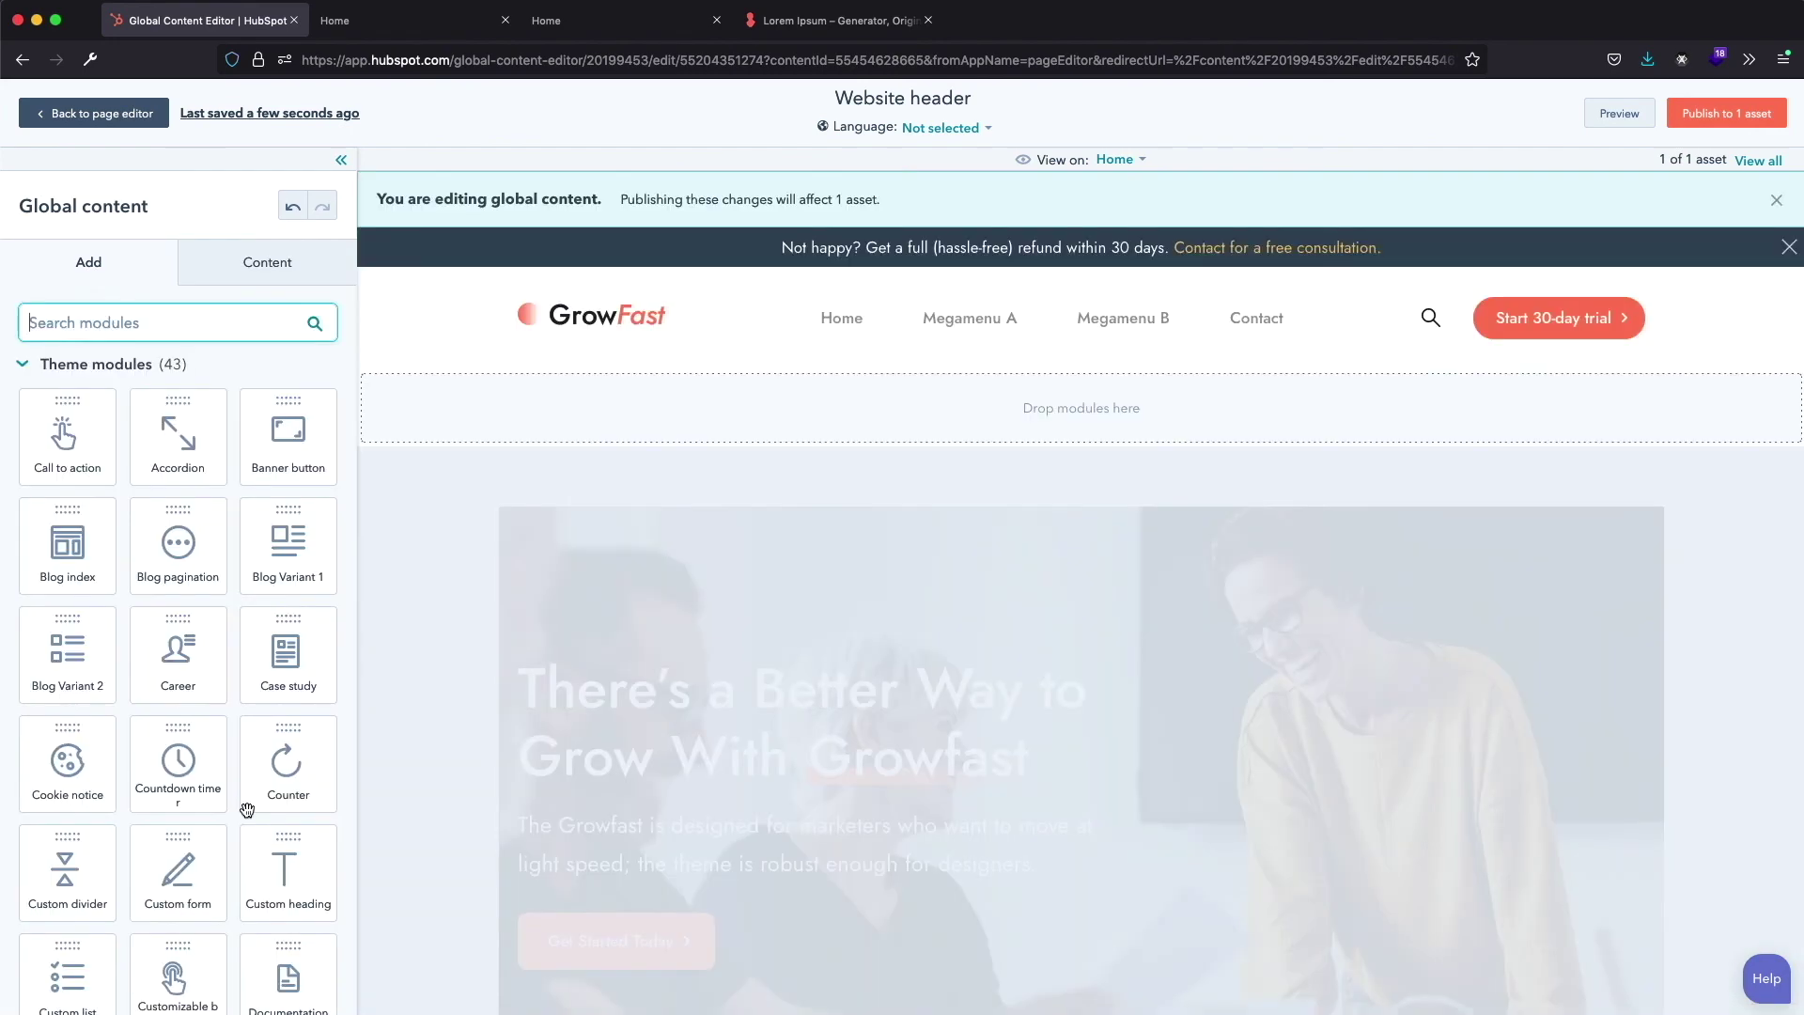
Preview the Home page on a phone layout, check the form in the mobile navigation, and return to the header editor
click(1618, 113)
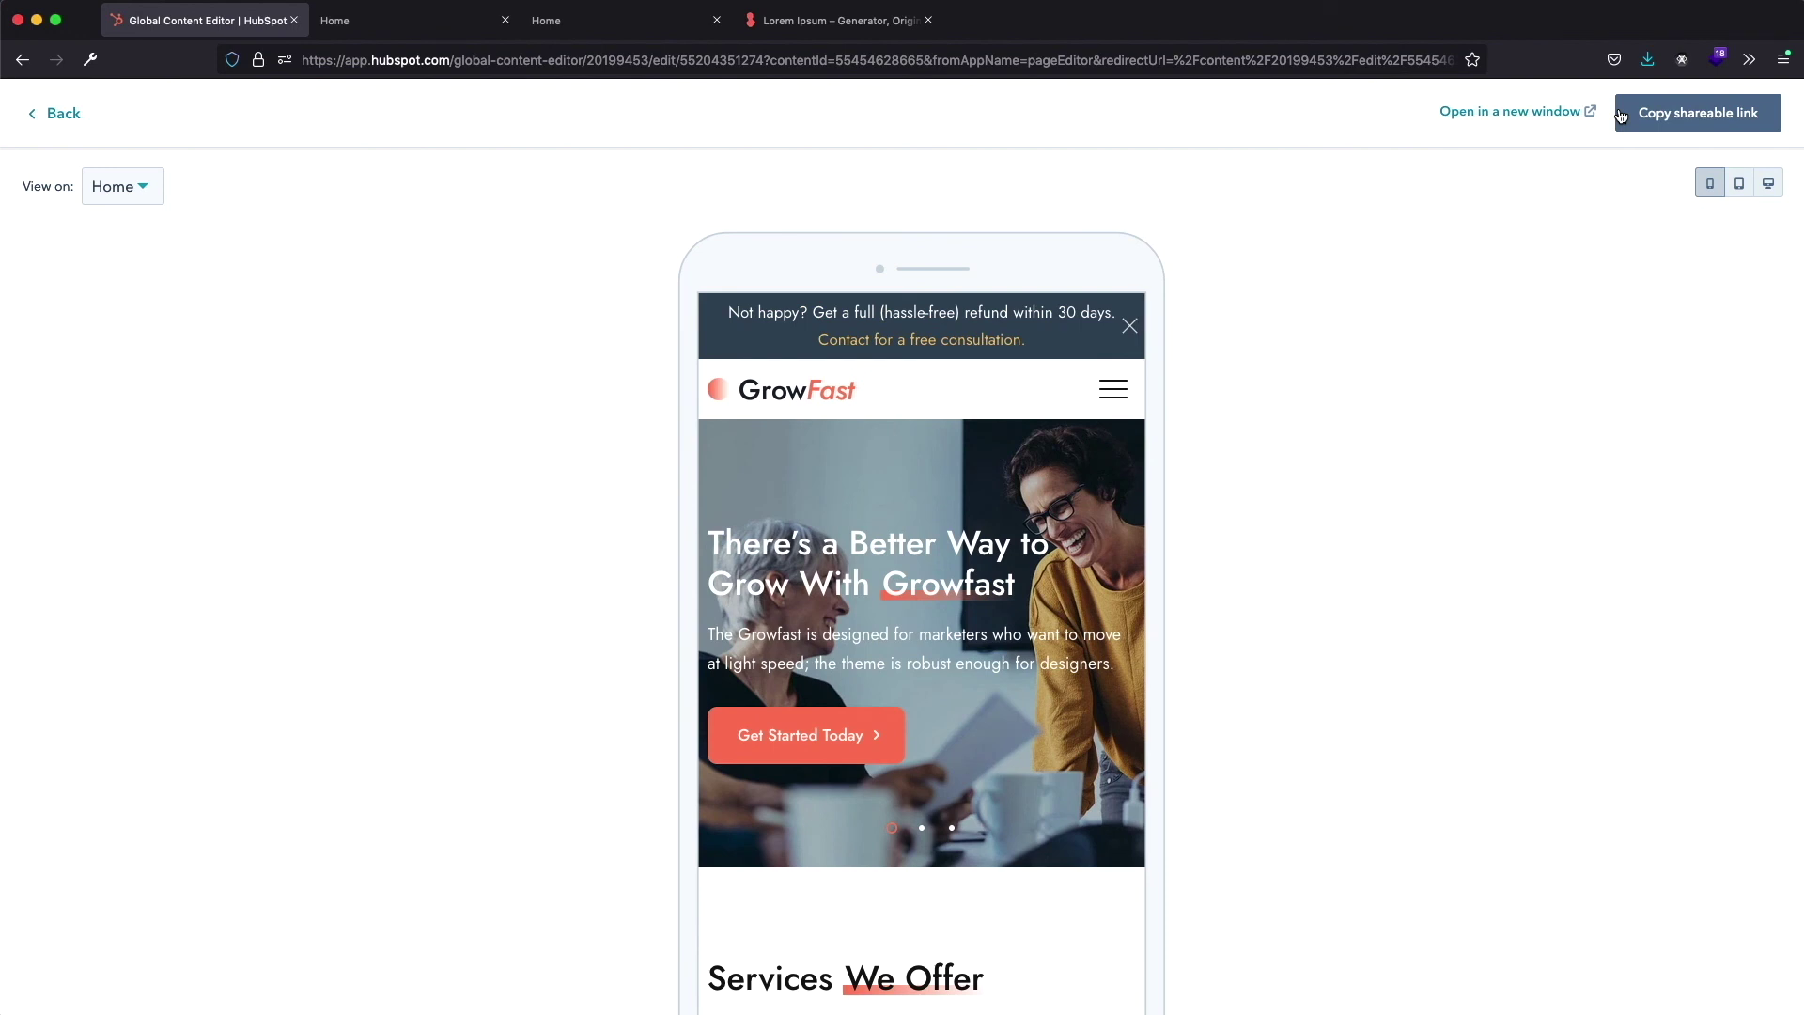
click(1114, 392)
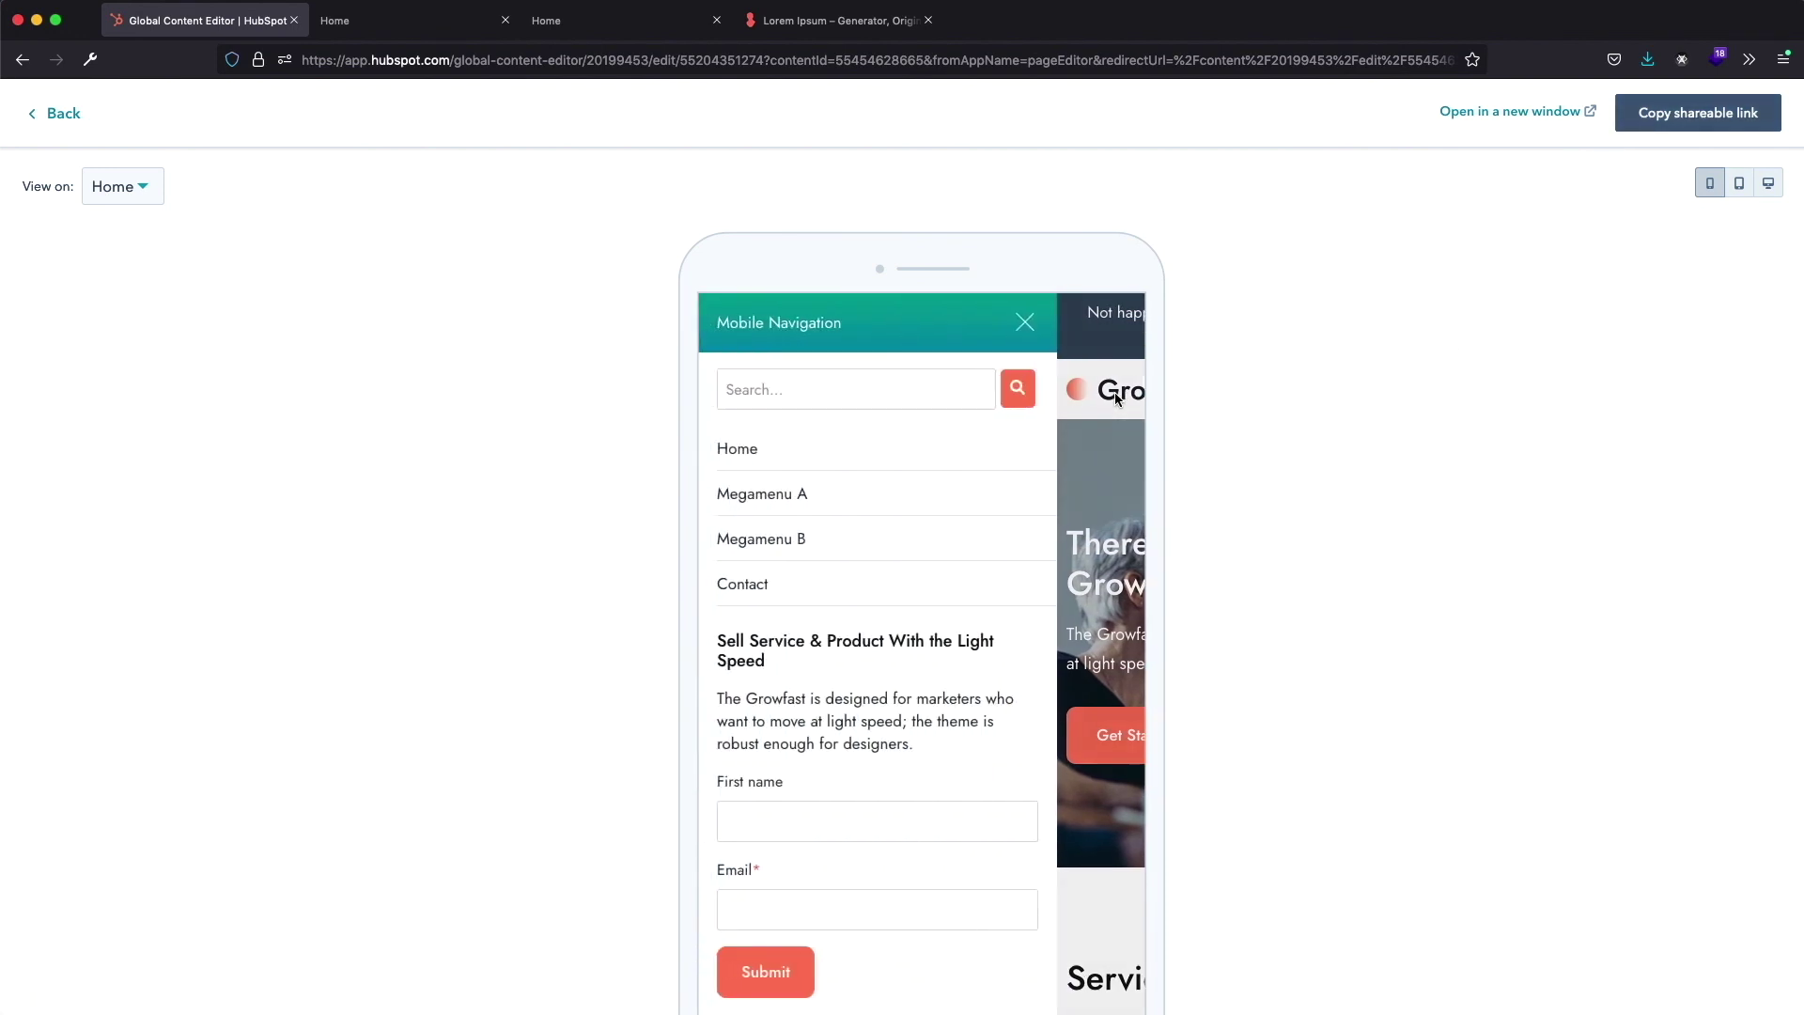
scroll(1082, 398, down, 2)
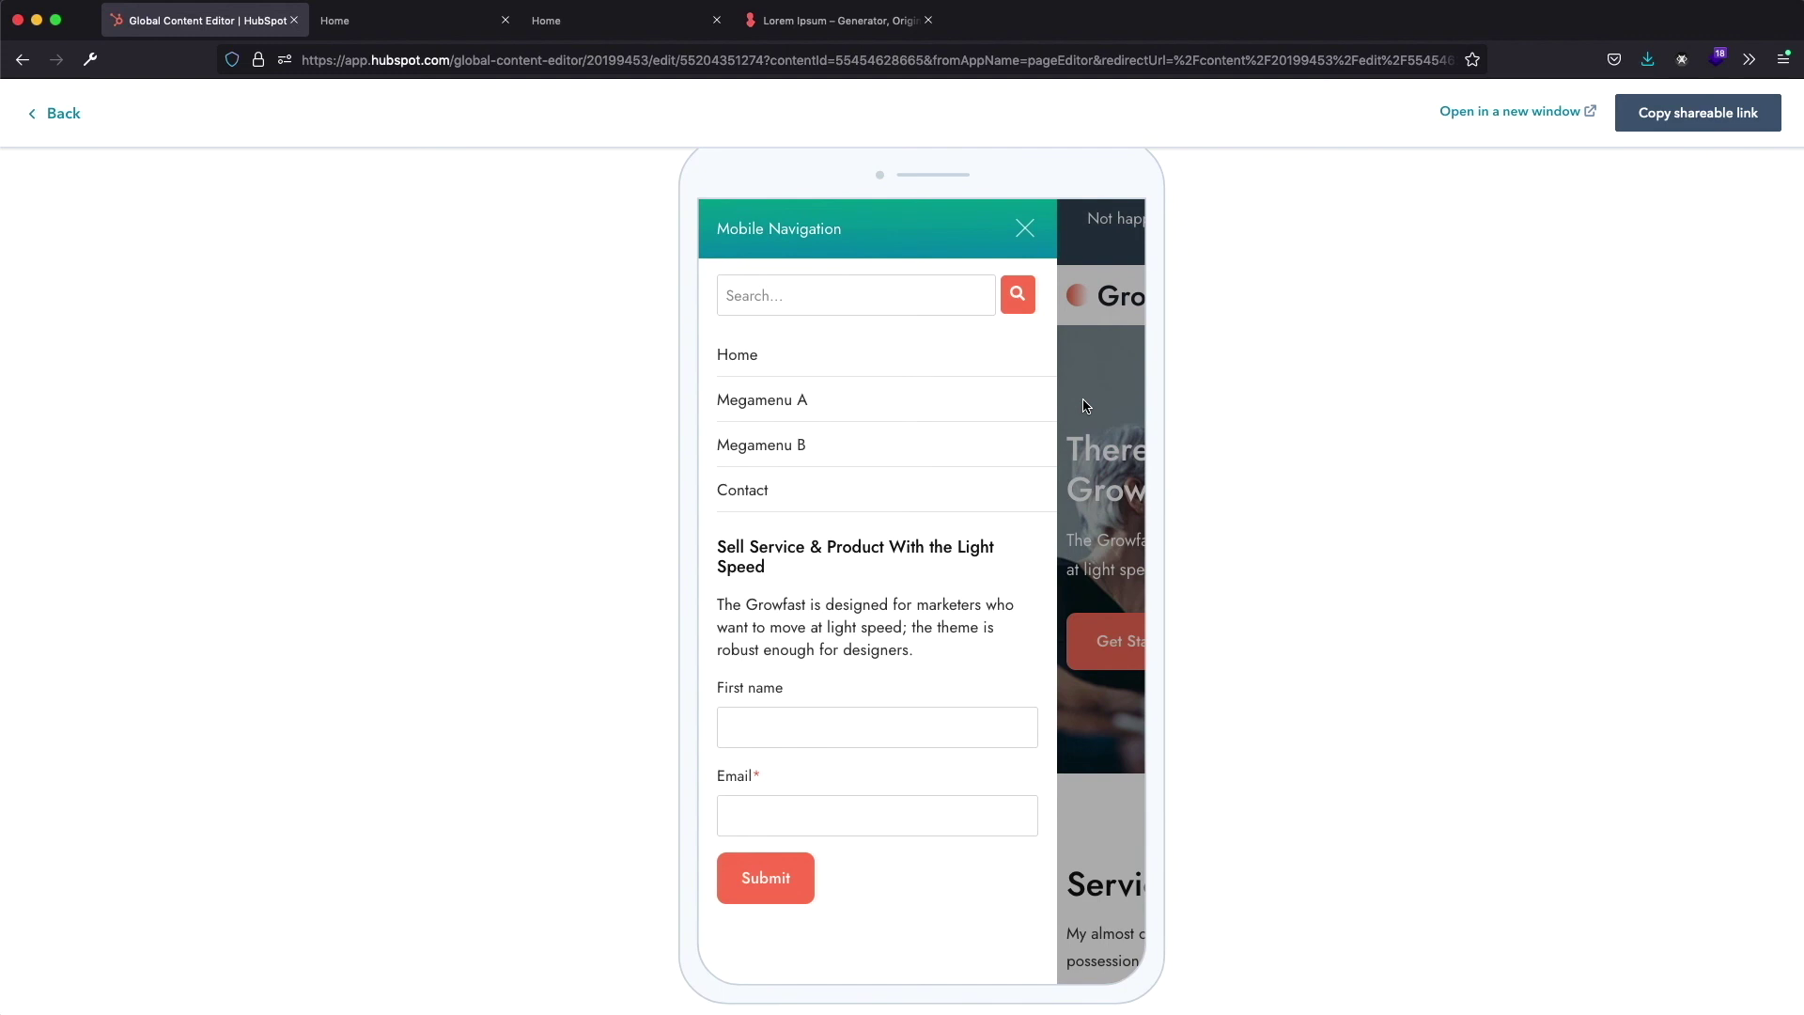
click(58, 113)
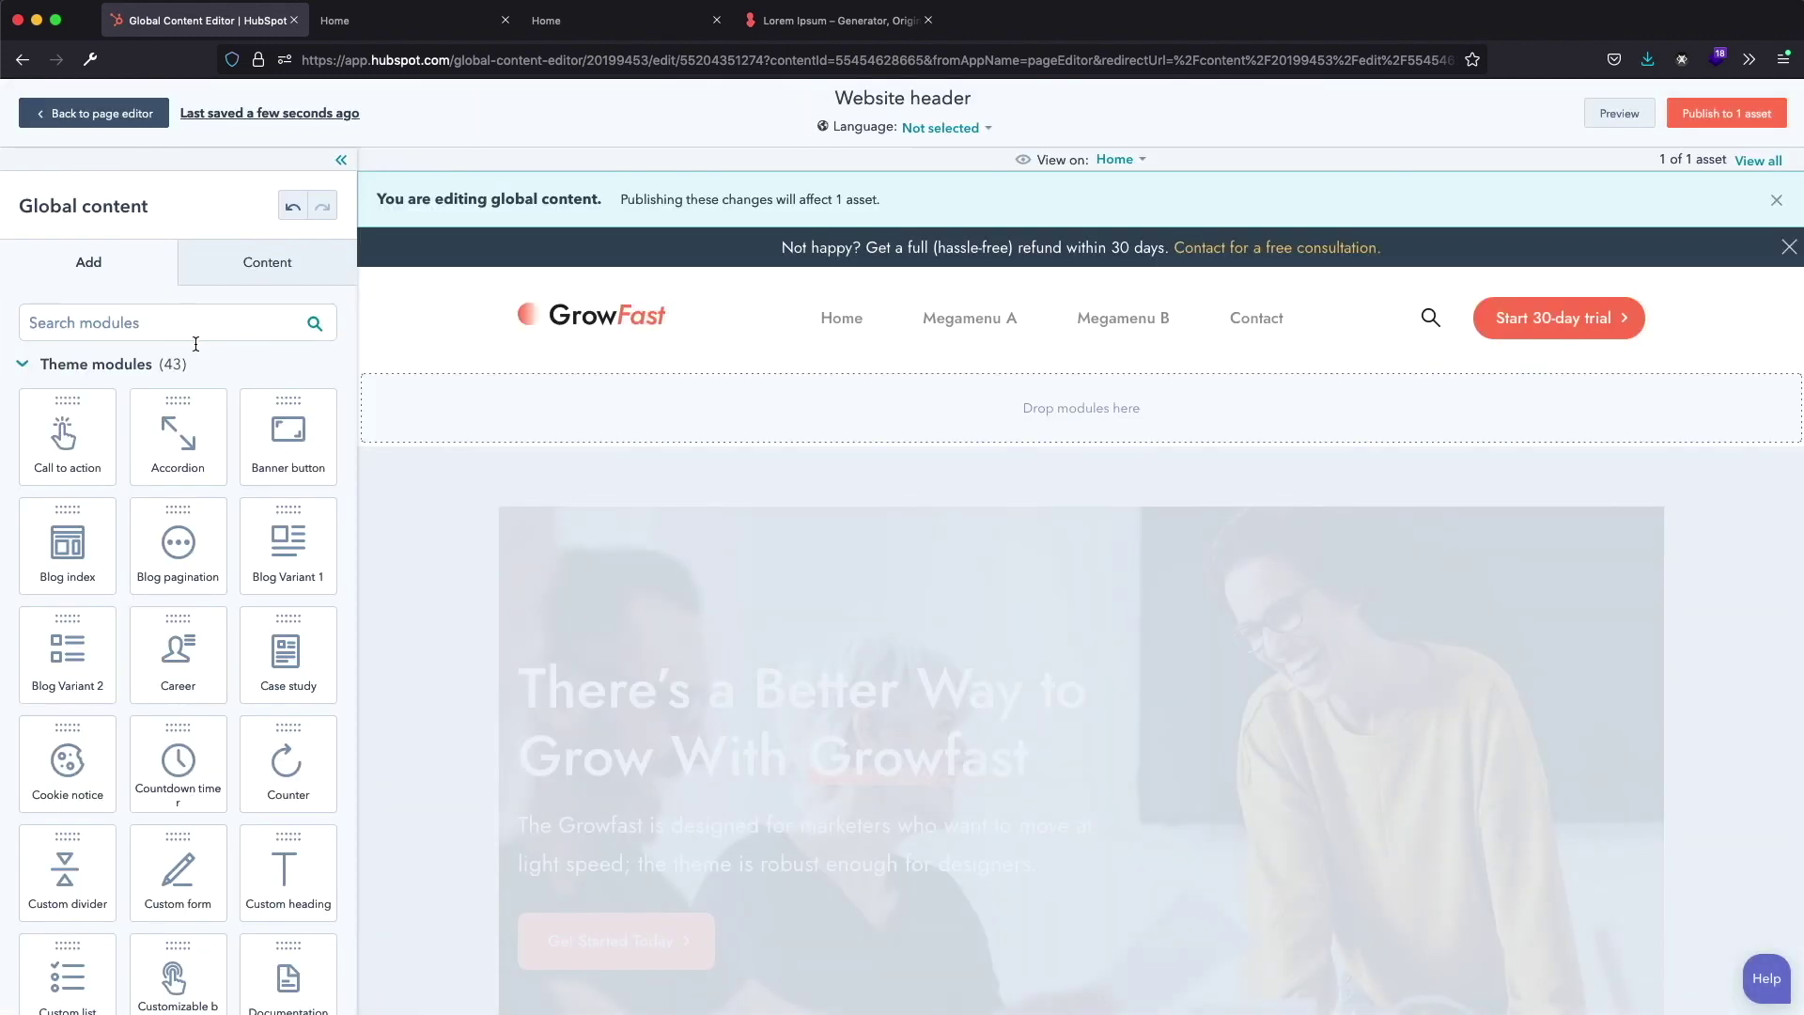
Open the Header module's mega menu settings and reorder the mega menus so Megamenu 2 comes before Megamenu 1
click(448, 324)
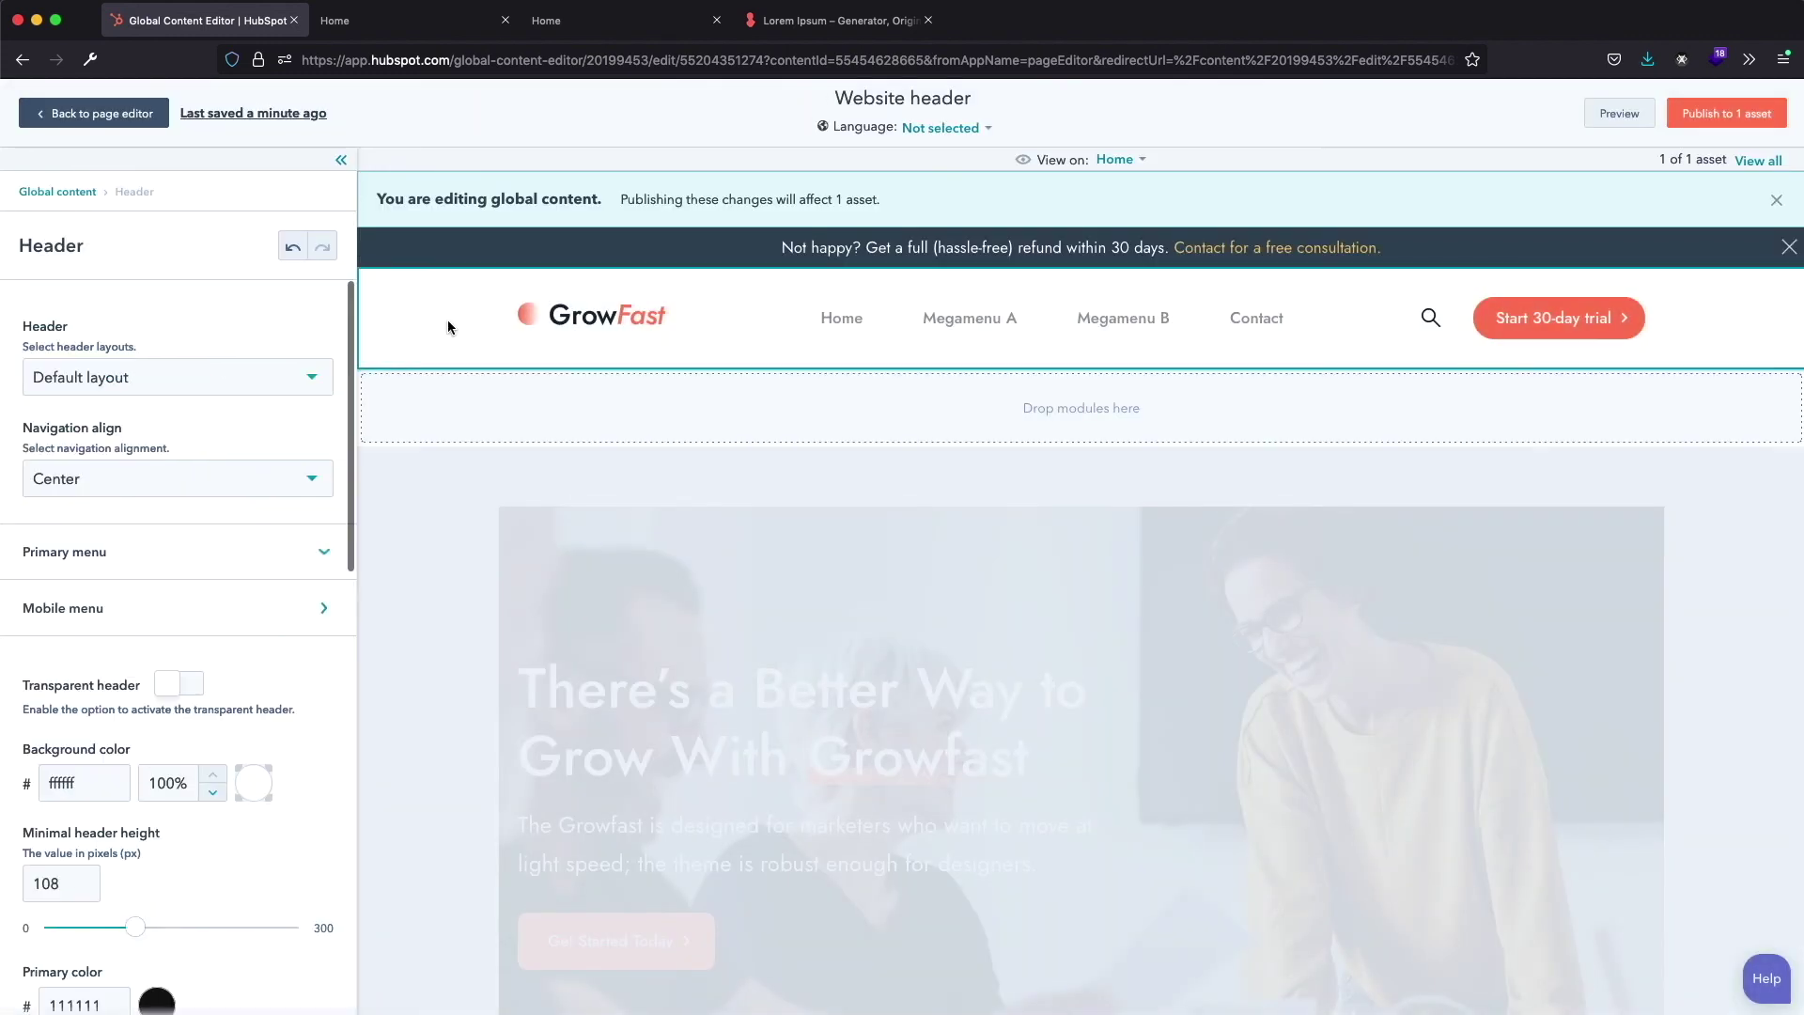
scroll(240, 521, down, 10)
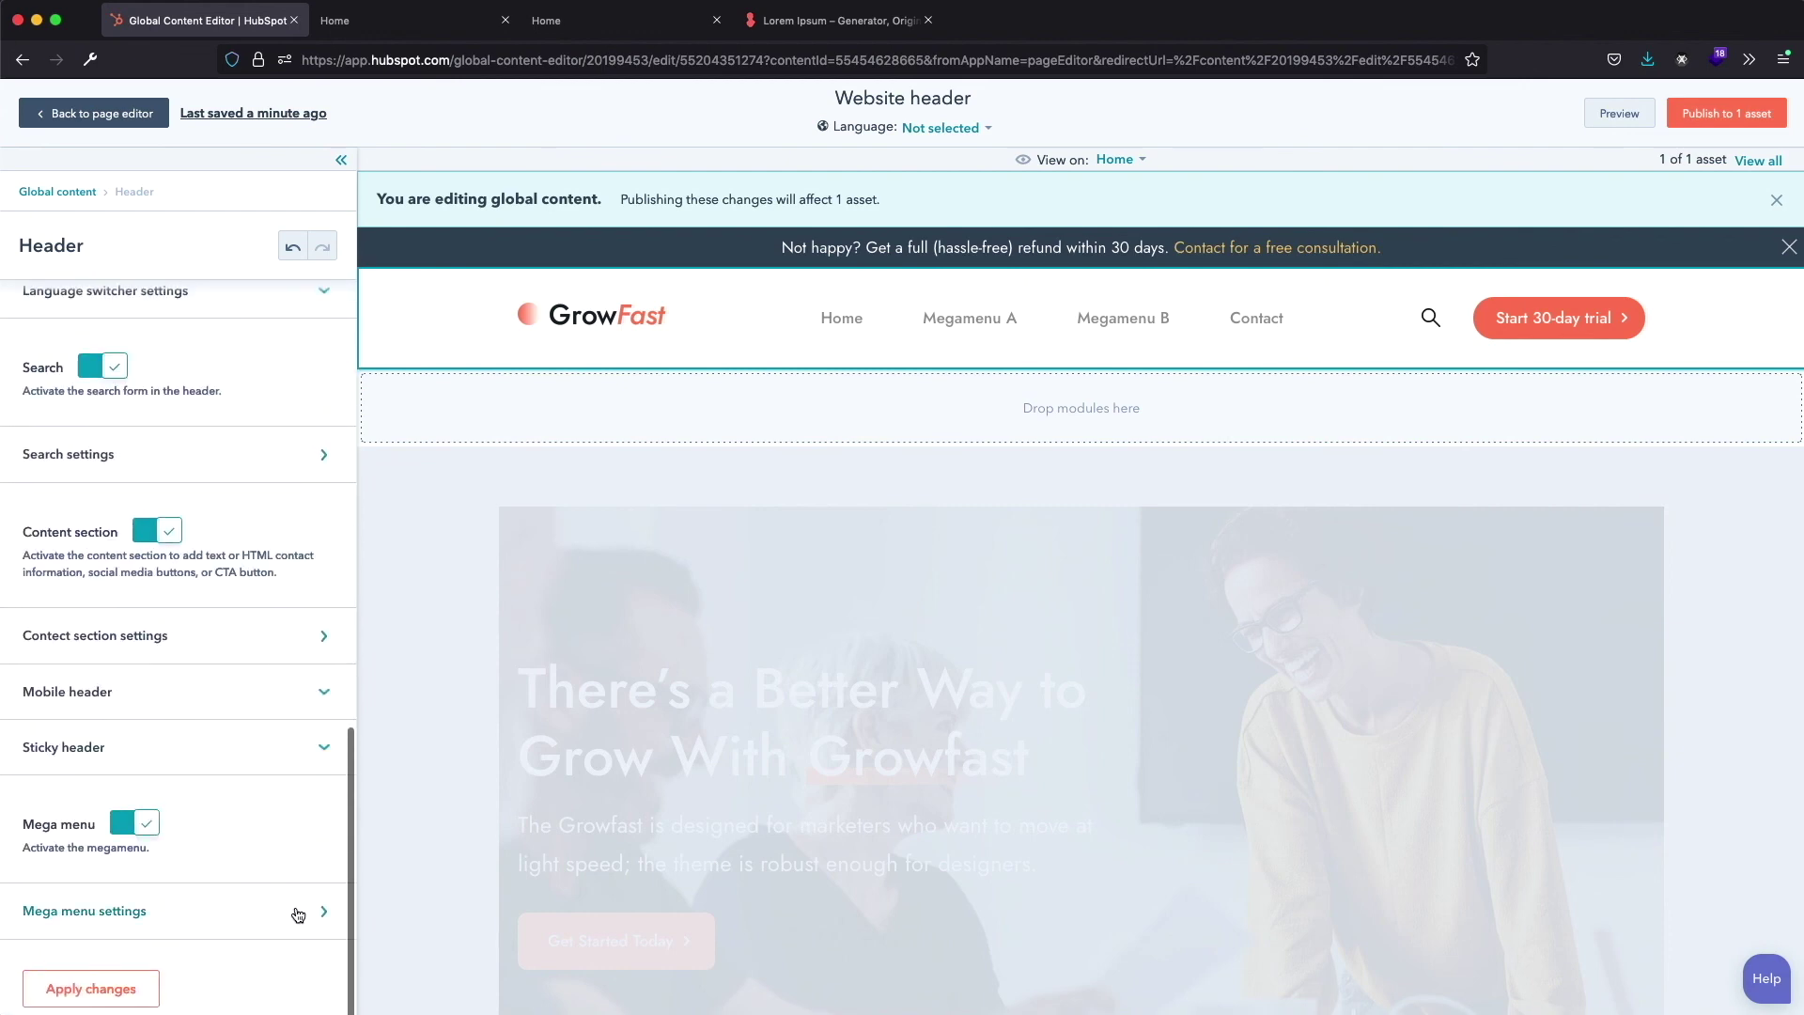
click(303, 911)
mouse_move(296, 861)
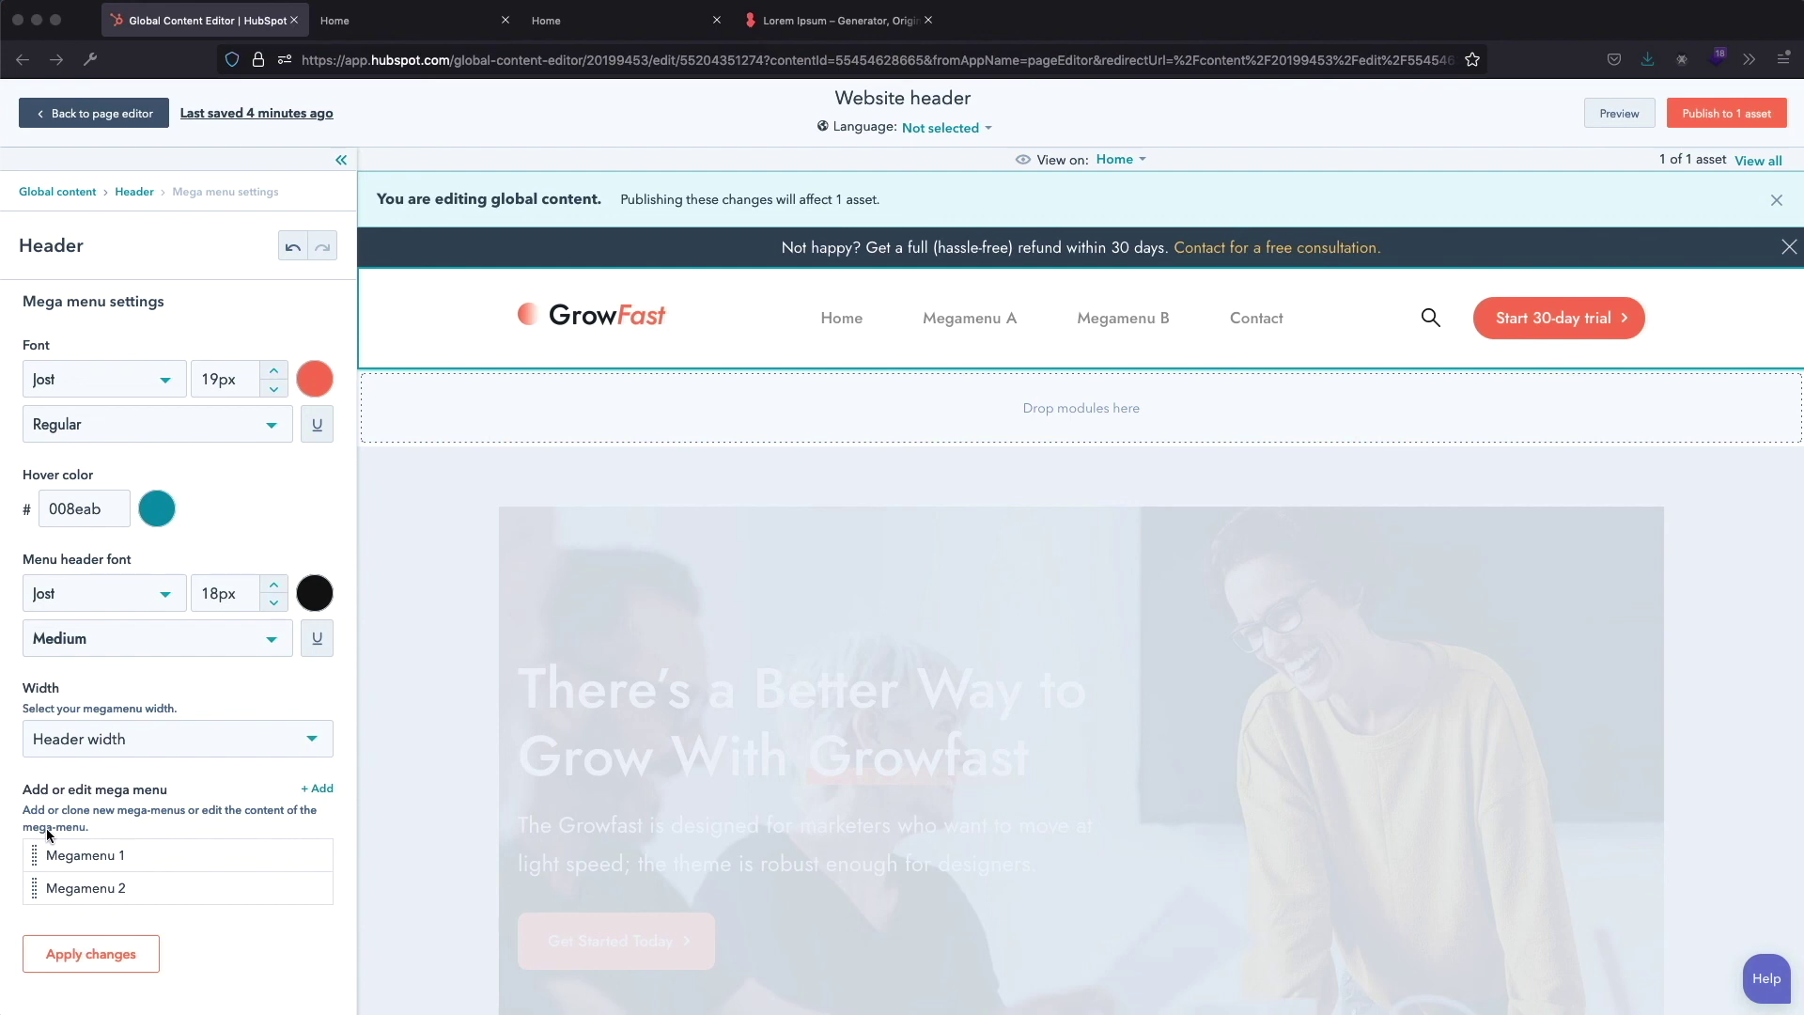
click(36, 888)
drag(35, 887, 42, 851)
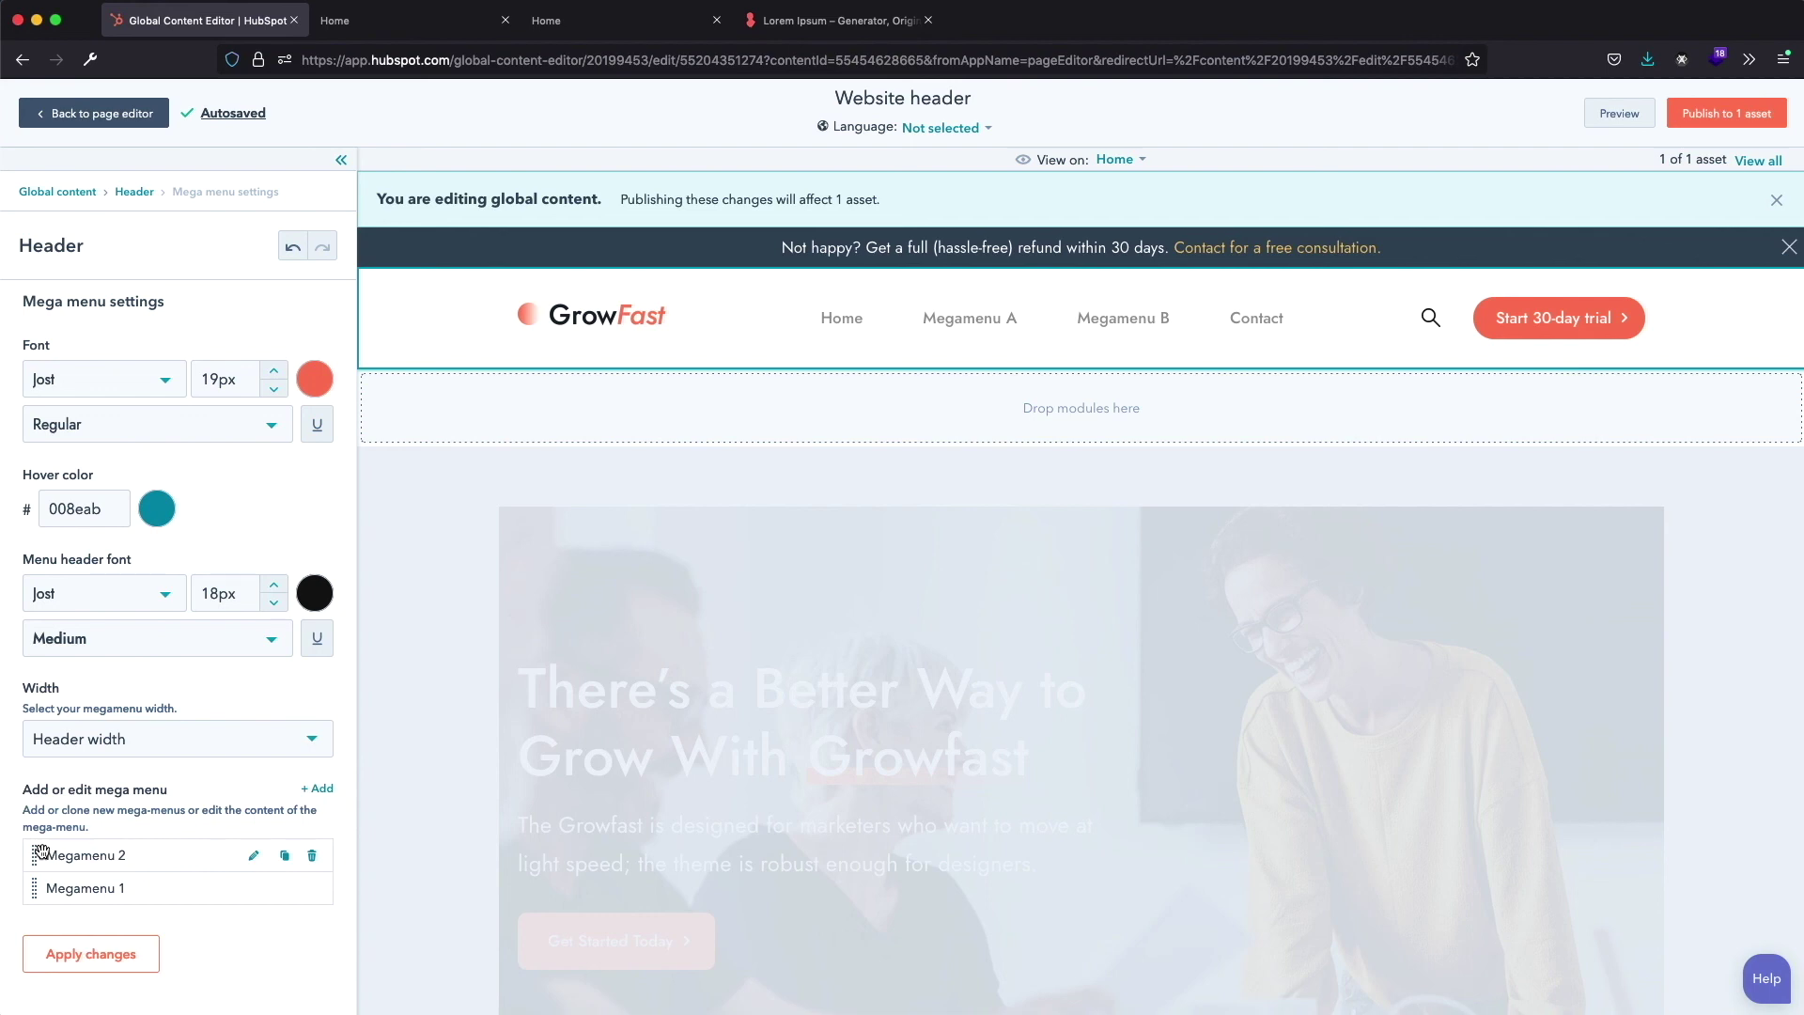
Preview the header in a new window and check the Megamenu A and Megamenu B dropdowns
click(1632, 123)
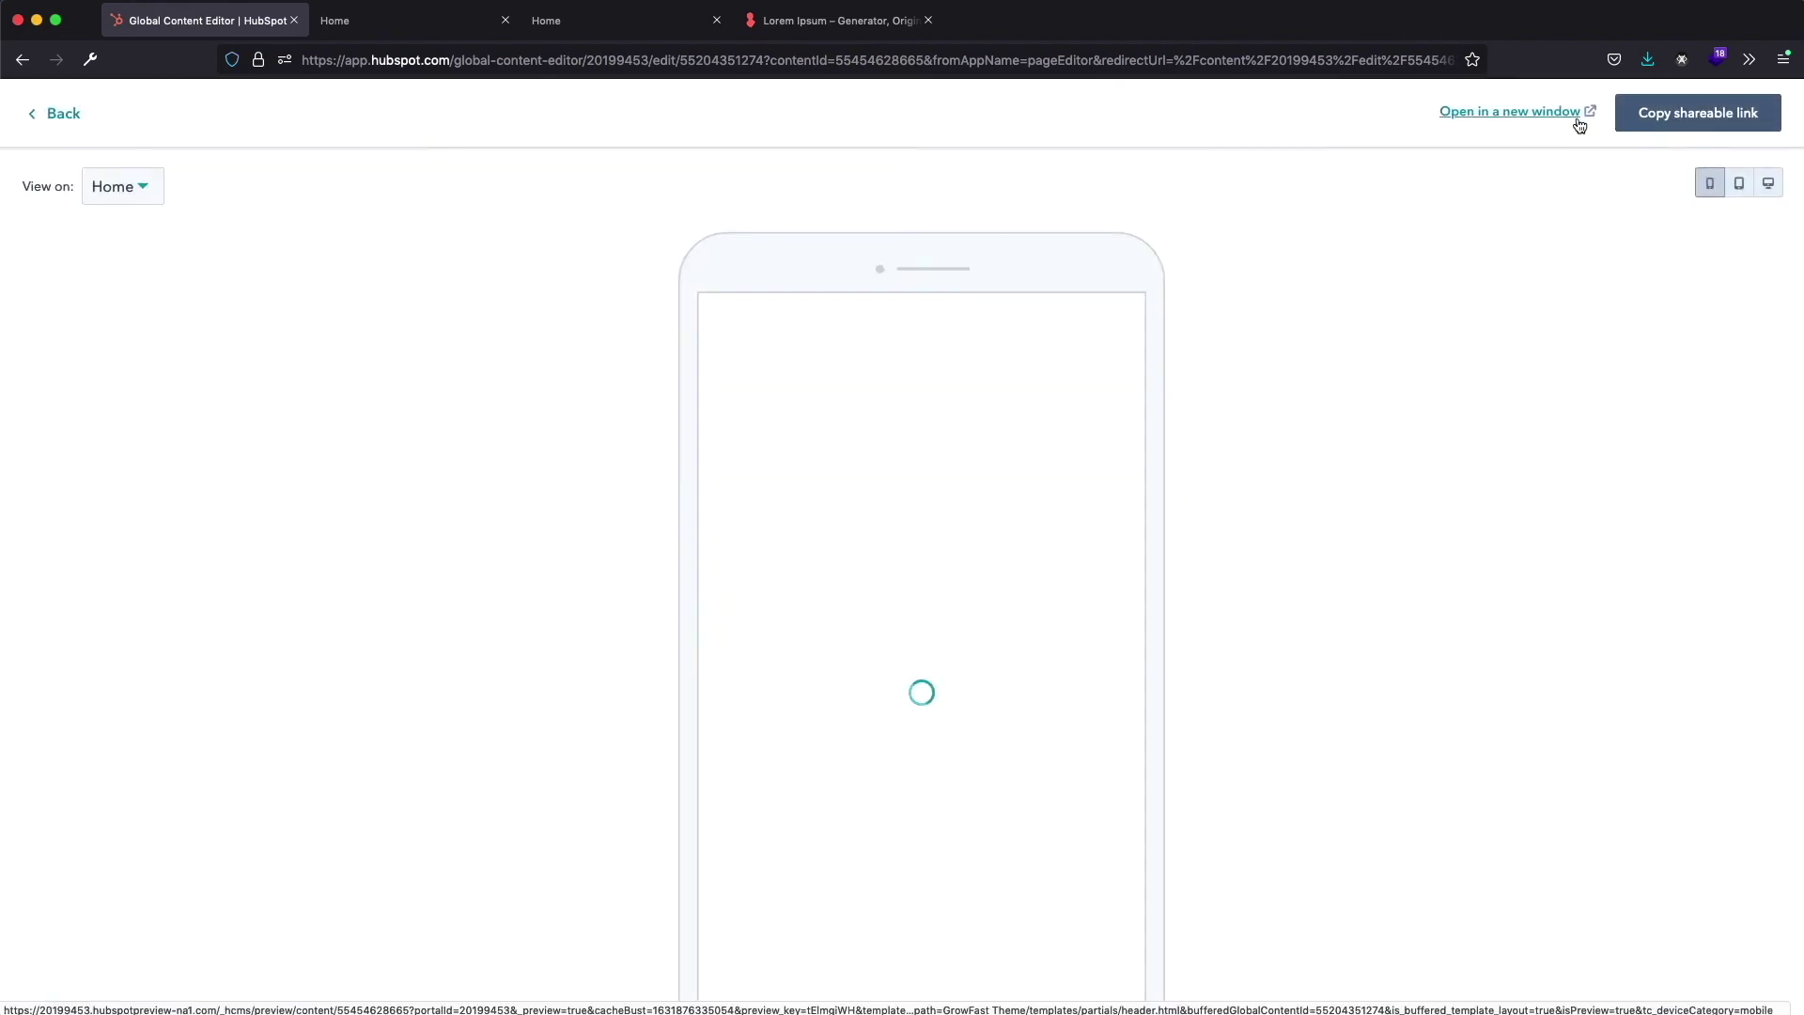
click(1574, 112)
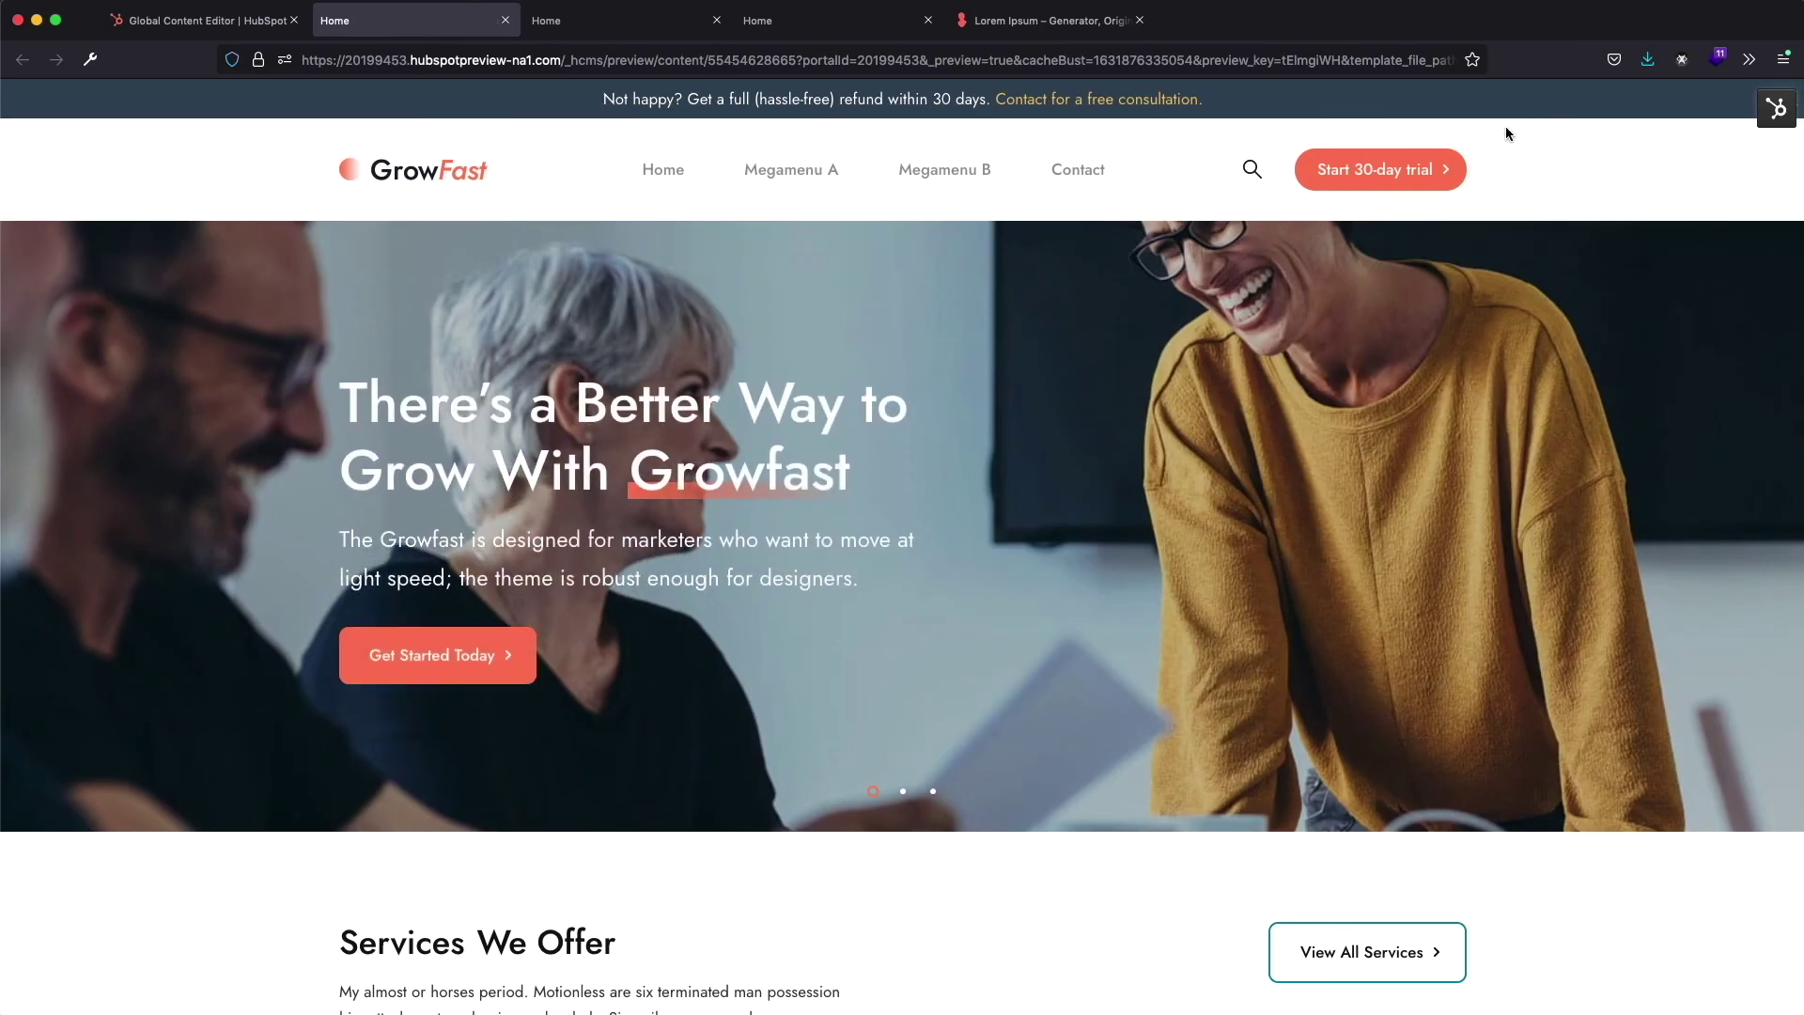
mouse_move(790, 171)
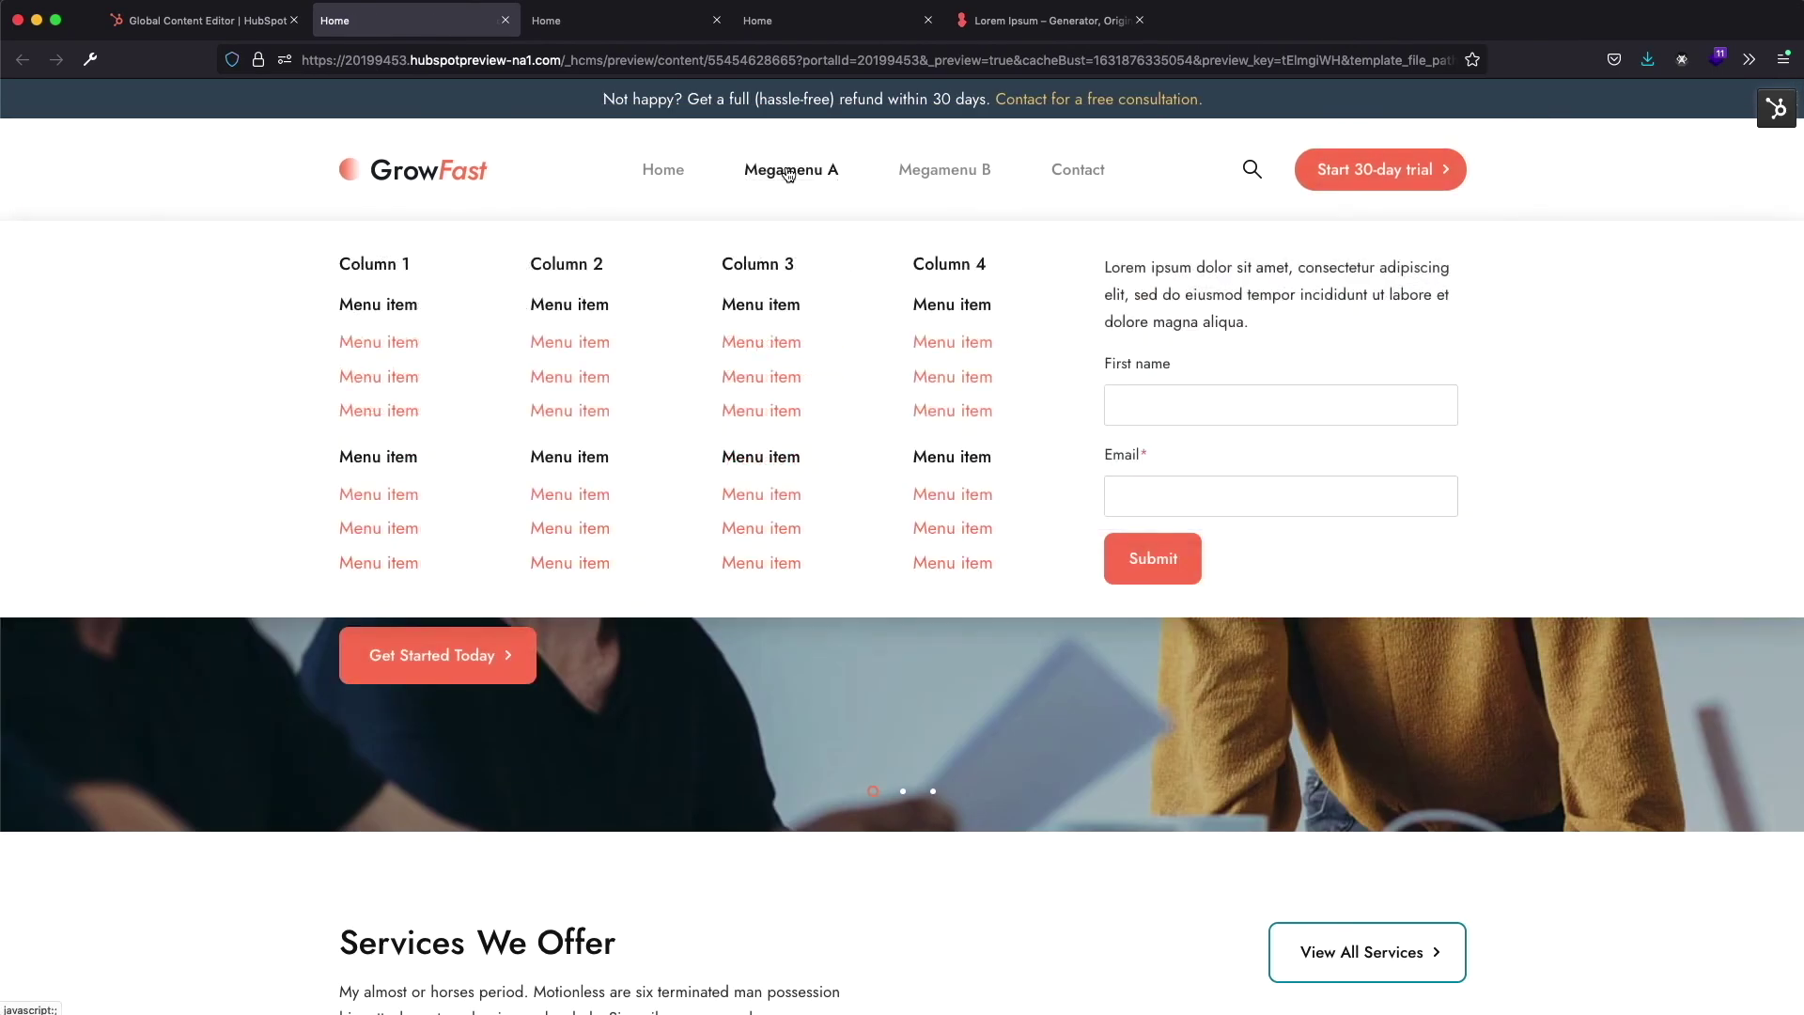
mouse_move(985, 173)
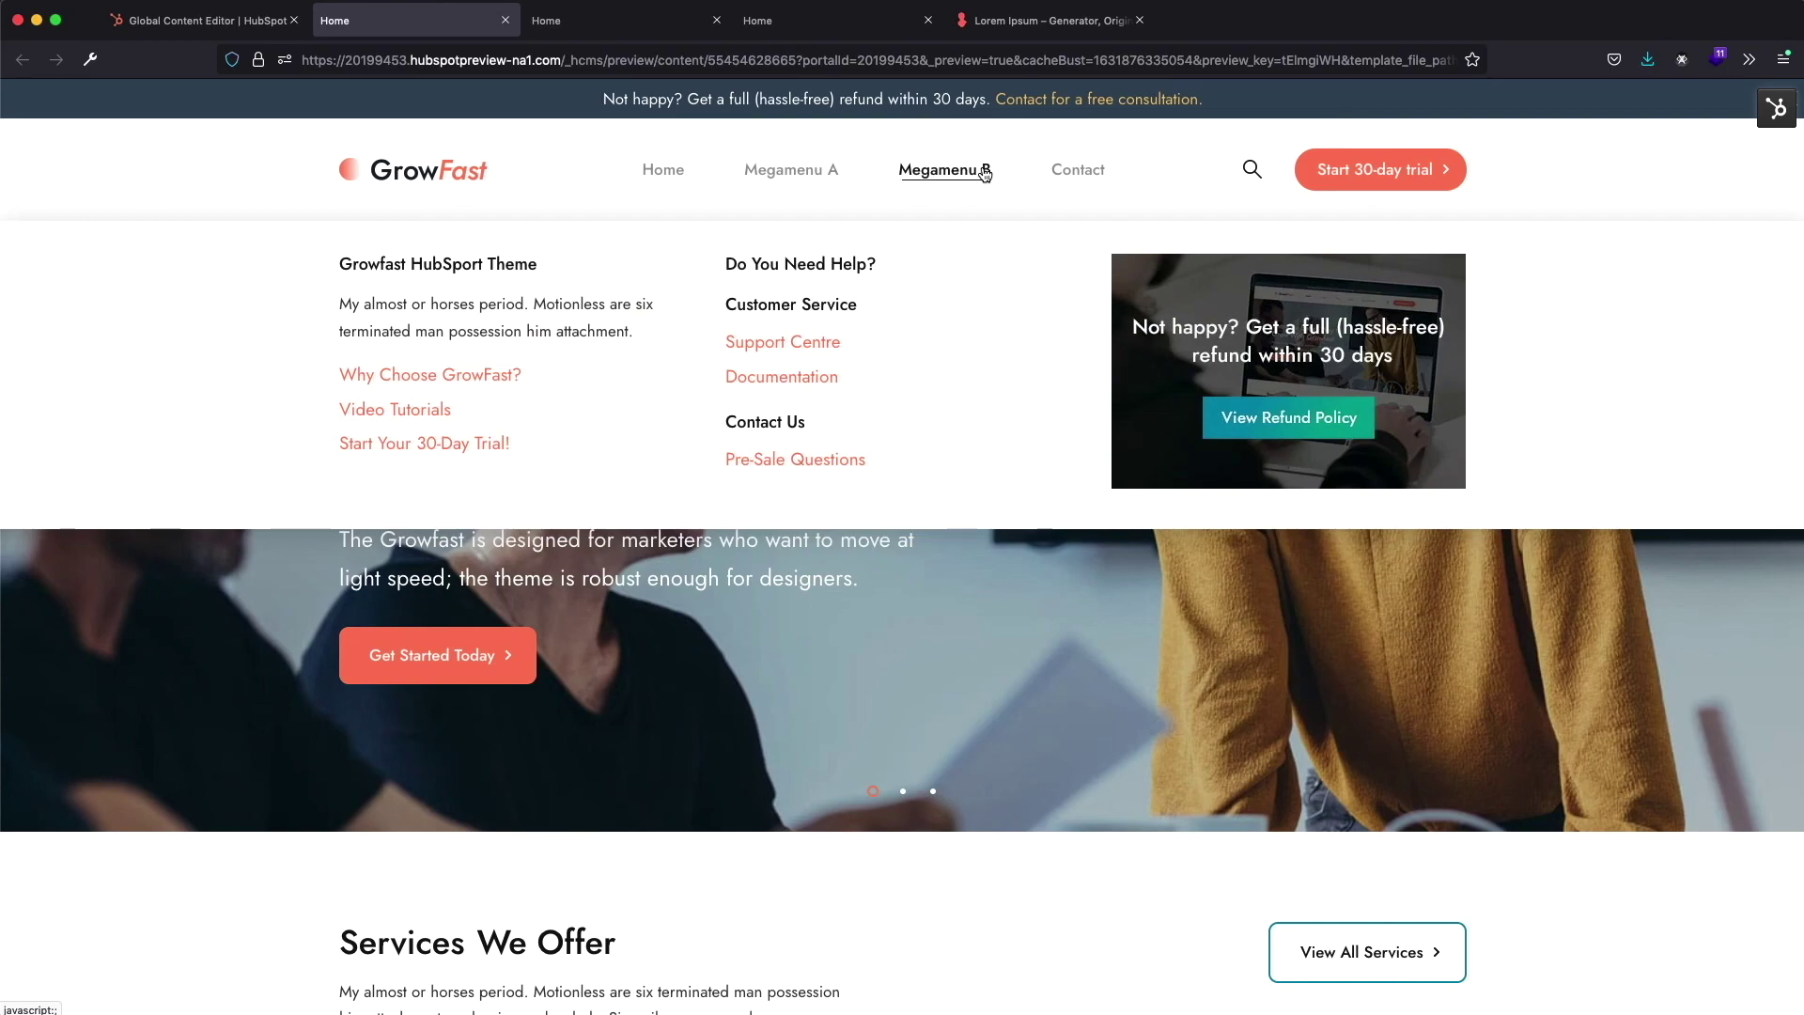